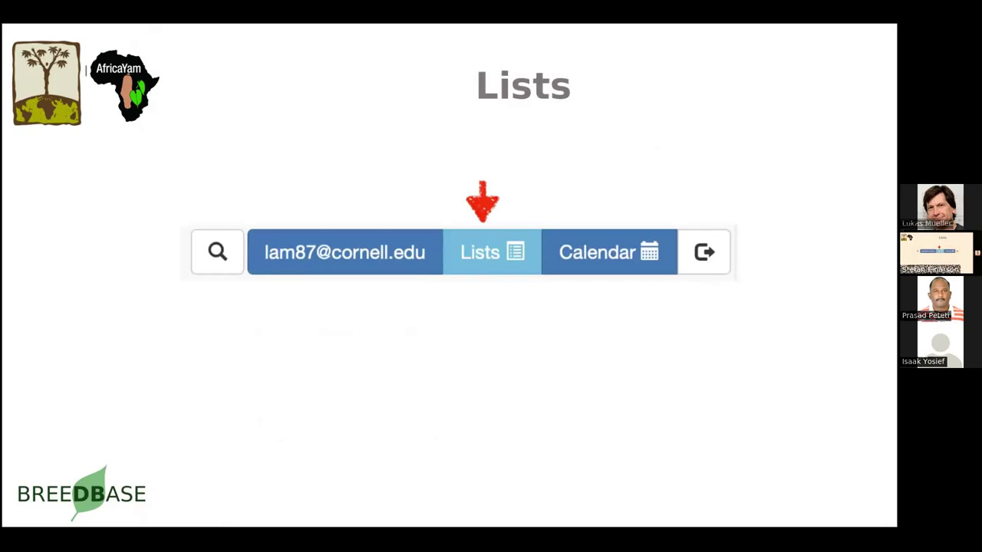
Step through the Lists slide builds to the screenshot of the user's saved lists
{"action": "key", "text": "Right"}
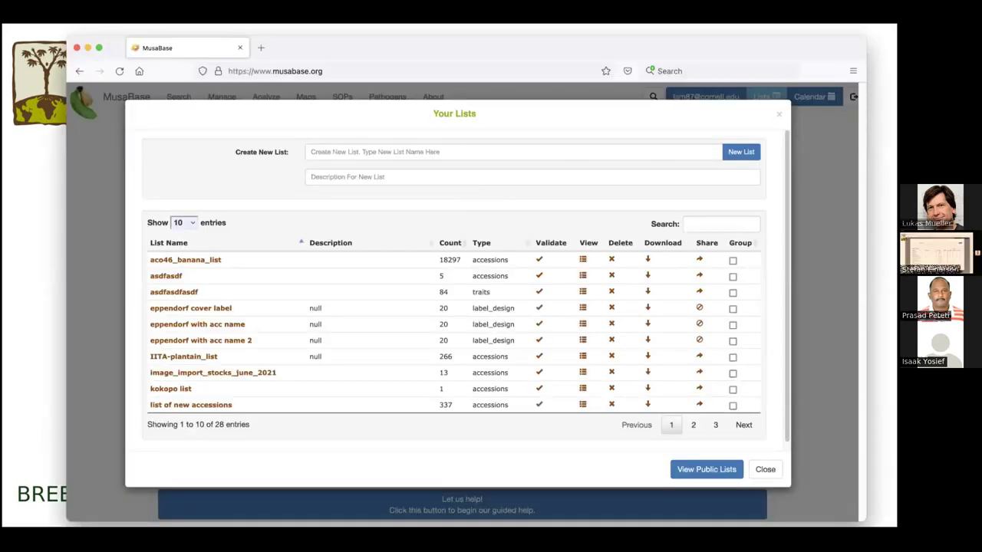
{"action": "key", "text": "Left"}
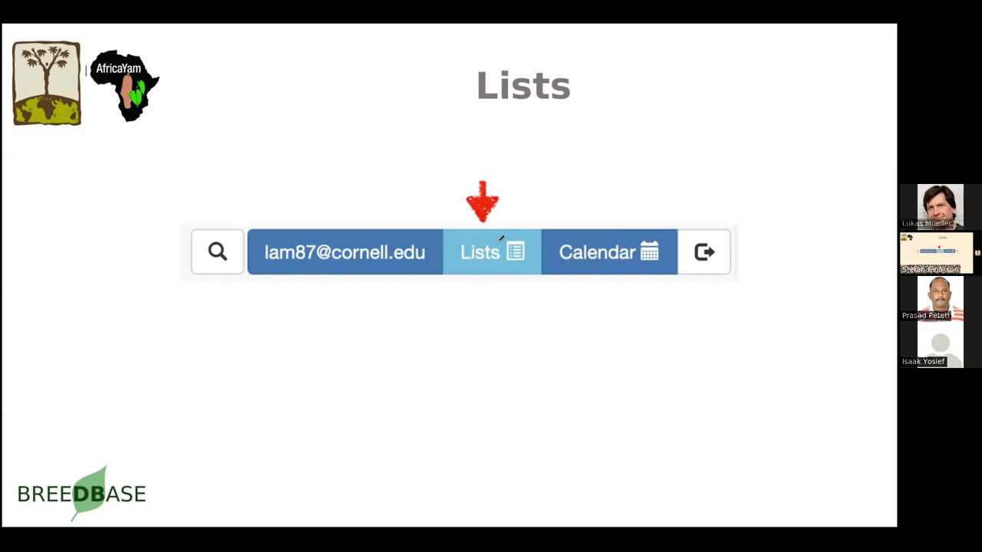
{"action": "key", "text": "Right"}
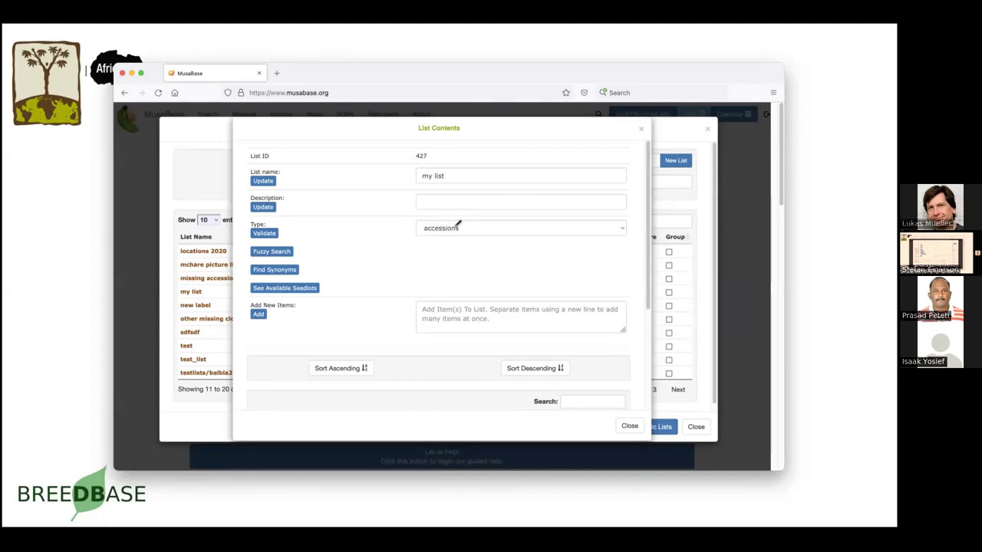
Scroll past the list contents screenshots to the 'Create a dataset' Search Wizard slide
{"action": "scroll", "coordinate": [458, 222], "scroll_direction": "down", "scroll_amount": 3}
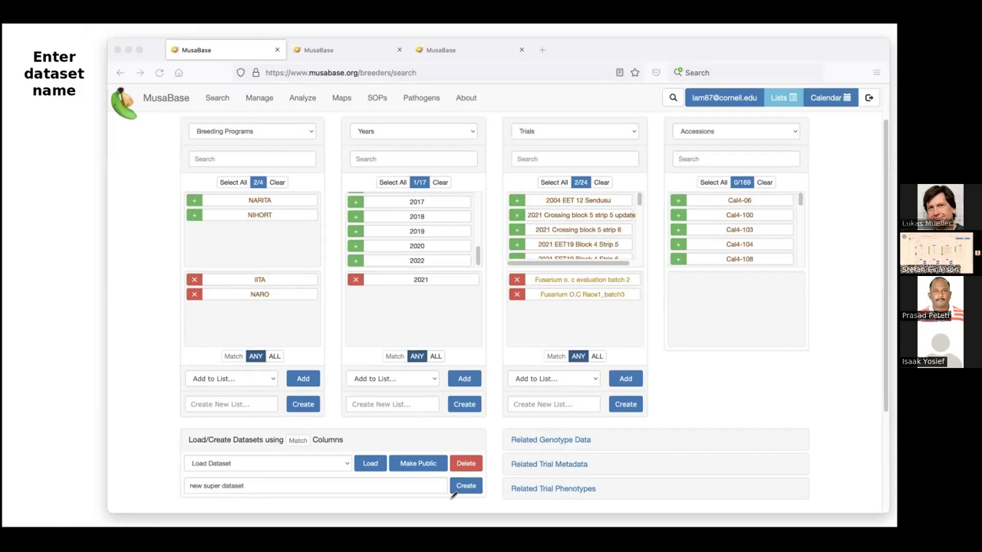
Create a dataset named 'new super dataset' from the selected programs, years and trials
{"action": "left_click", "coordinate": [454, 491]}
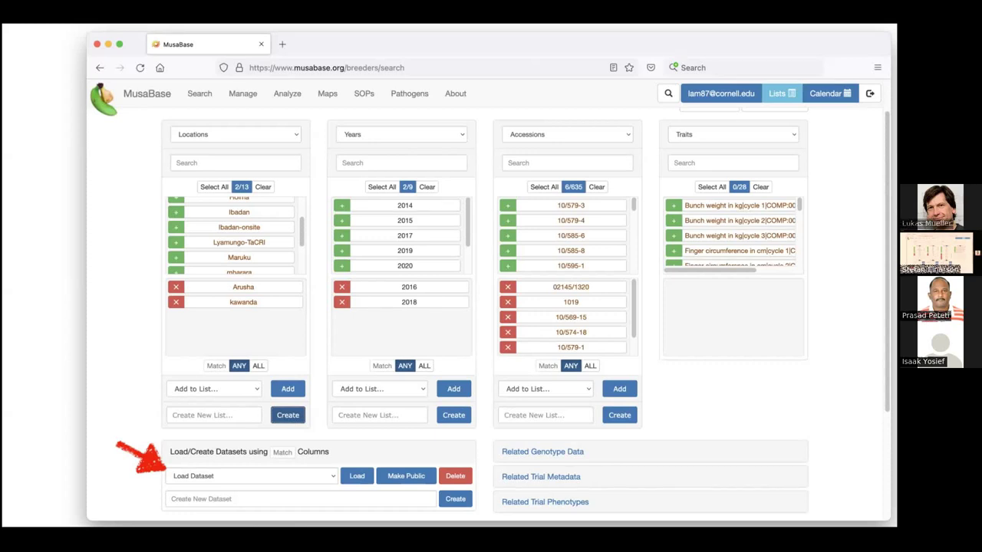
Show the saved datasets in the Load Dataset dropdown
{"action": "left_click", "coordinate": [249, 476]}
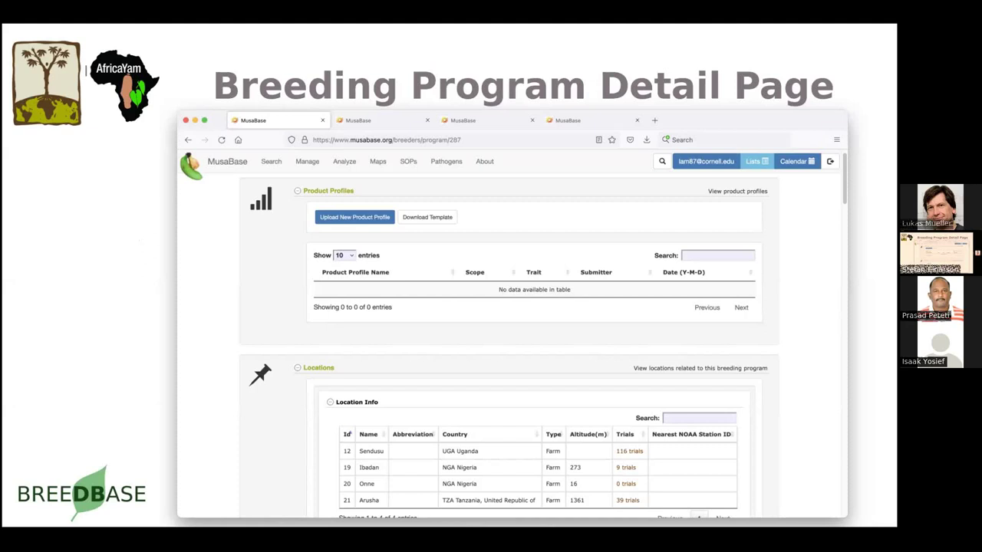
Advance the presentation to the next slide toward the Manage Accessions page
{"action": "key", "text": "Right"}
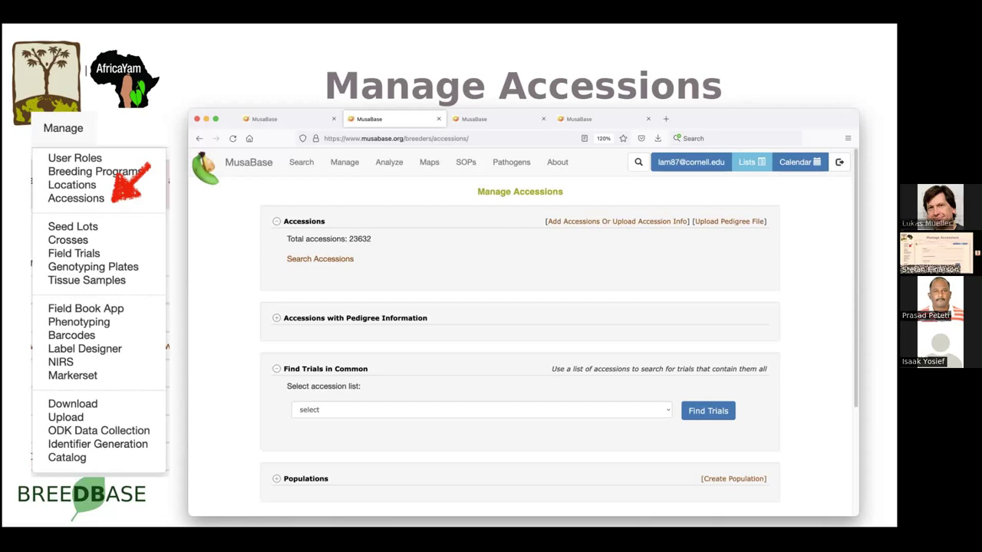
Move to the Add Accessions slide and switch to adding accessions by 'Uploading a File'
{"action": "key", "text": "Right"}
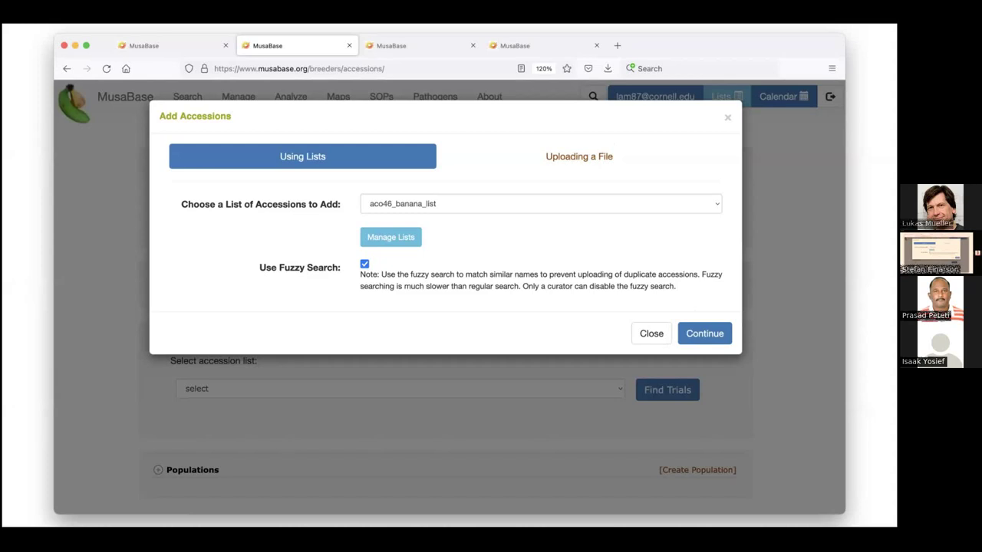
{"action": "left_click", "coordinate": [579, 157]}
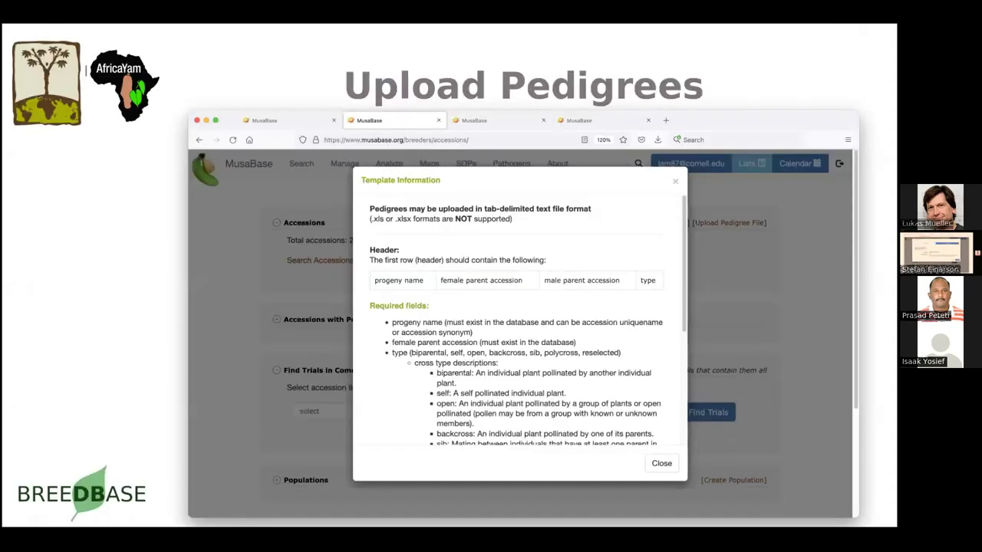
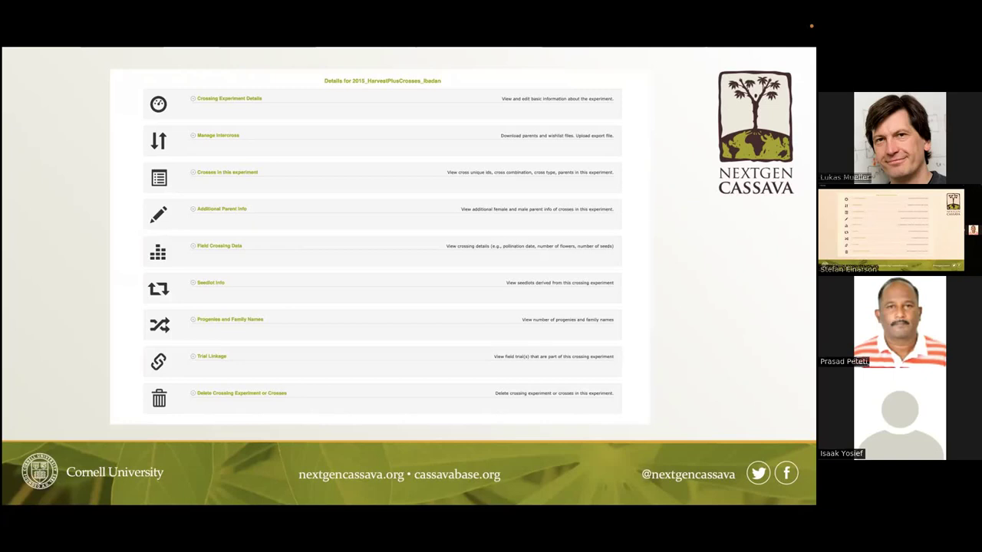
Switch from the slide presentation to the Firefox window showing CassavaBase
{"action": "key", "text": "super+Tab"}
{"action": "key", "text": "super+Tab"}
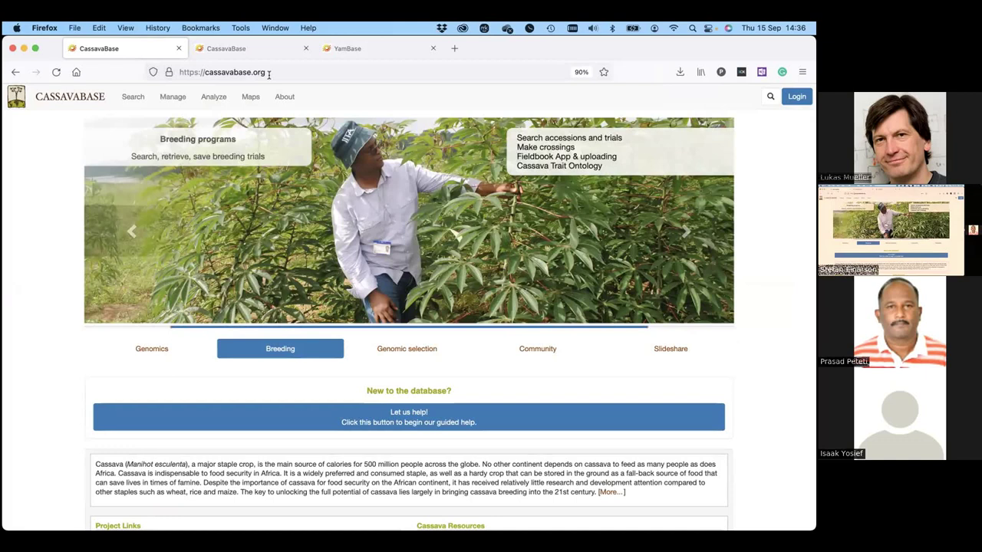
Bring up the CassavaBase test-site tab at normal zoom with the Manage menu showing
{"action": "left_click", "coordinate": [256, 48]}
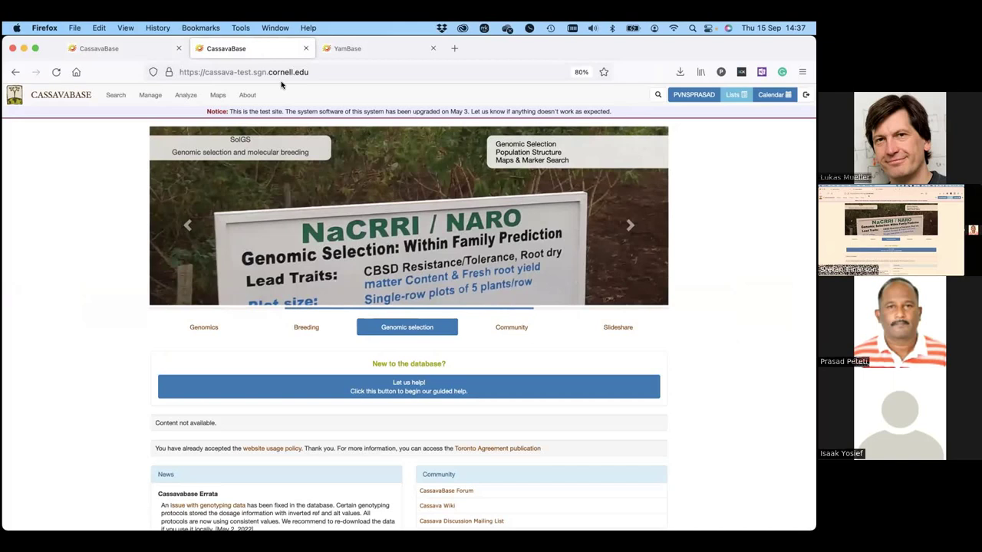
{"action": "mouse_move", "coordinate": [217, 95]}
{"action": "mouse_move", "coordinate": [151, 95]}
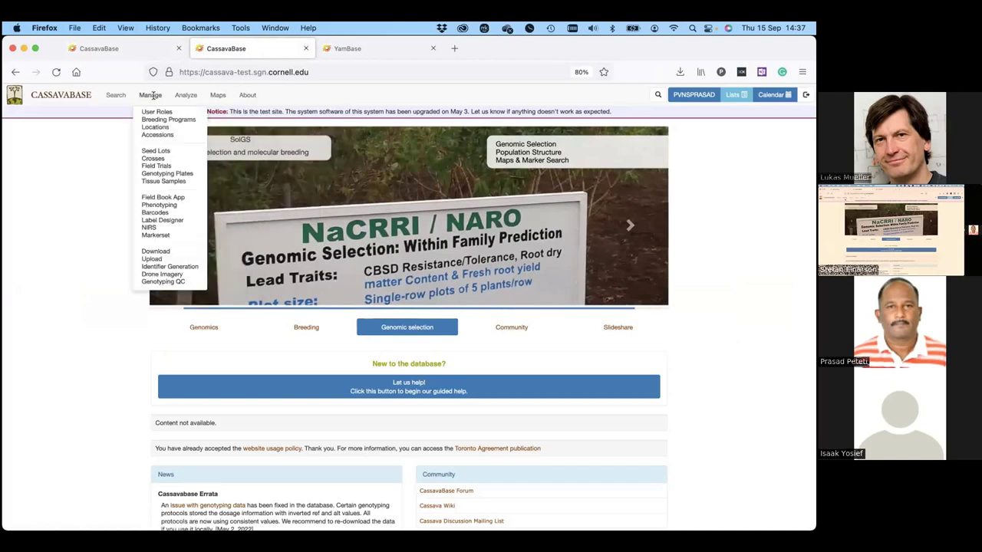
{"action": "key", "text": "super+0"}
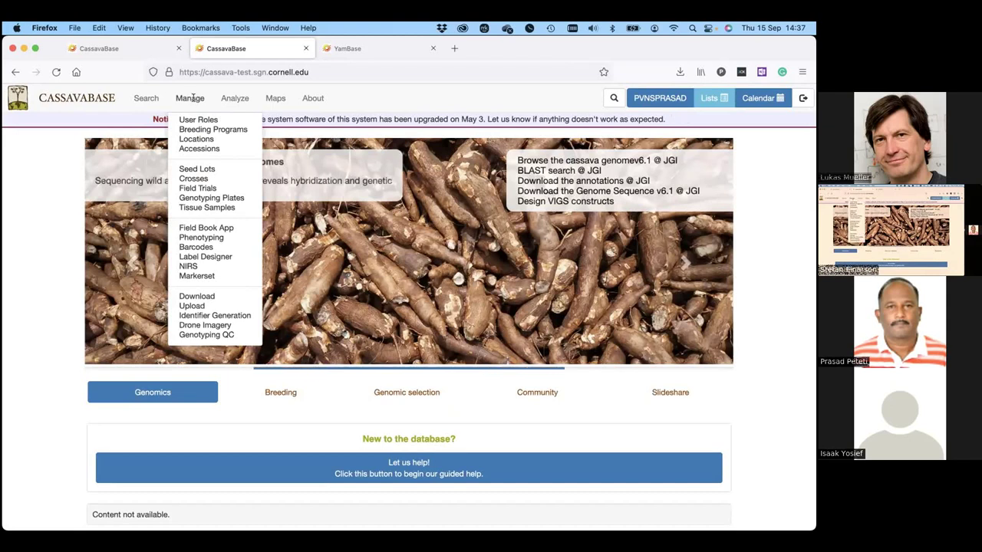
Open Manage > Crosses and expand IITA > Western Africa > 2015_Crosses > 2015_Ibadan, zooming in
{"action": "left_click", "coordinate": [195, 178]}
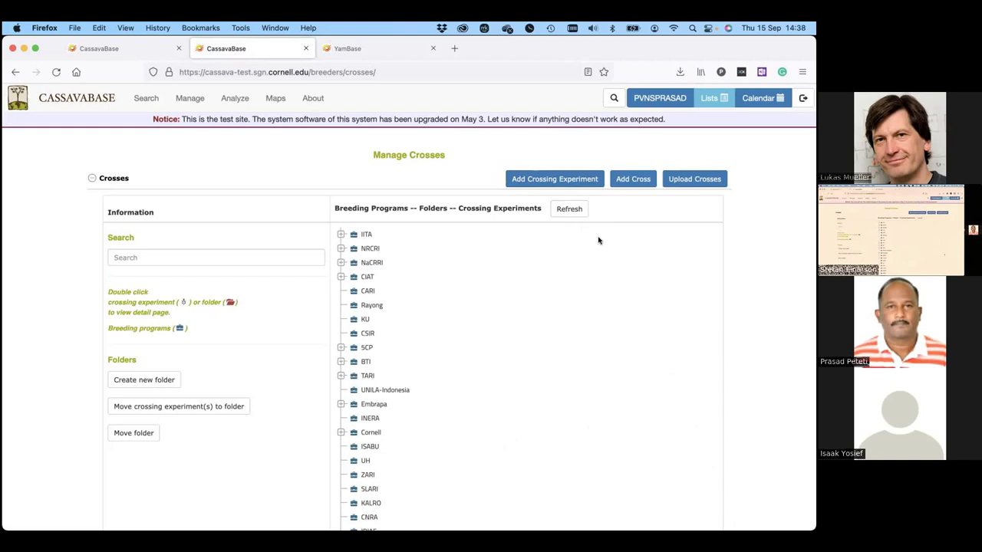
{"action": "key", "text": "Down"}
{"action": "left_click", "coordinate": [342, 235]}
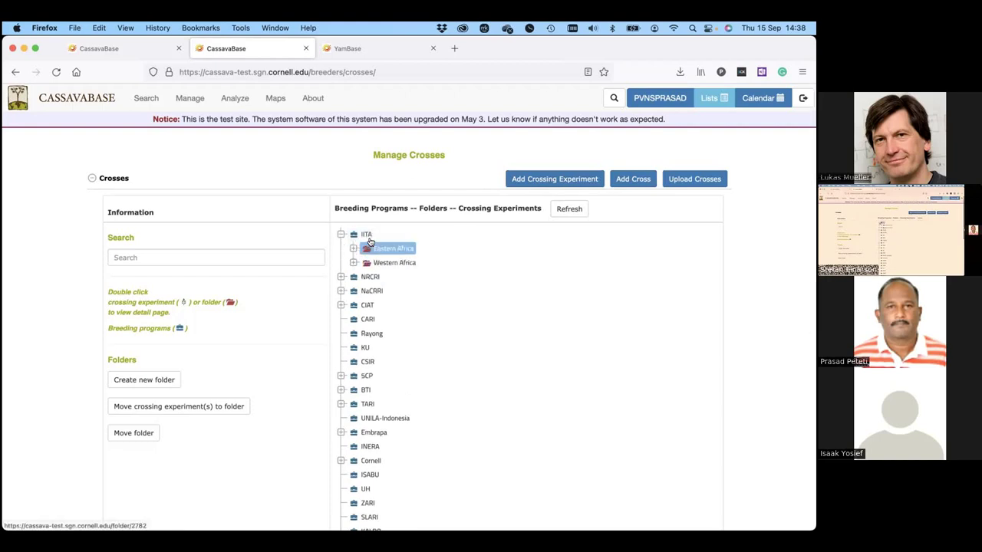
{"action": "left_click", "coordinate": [354, 263]}
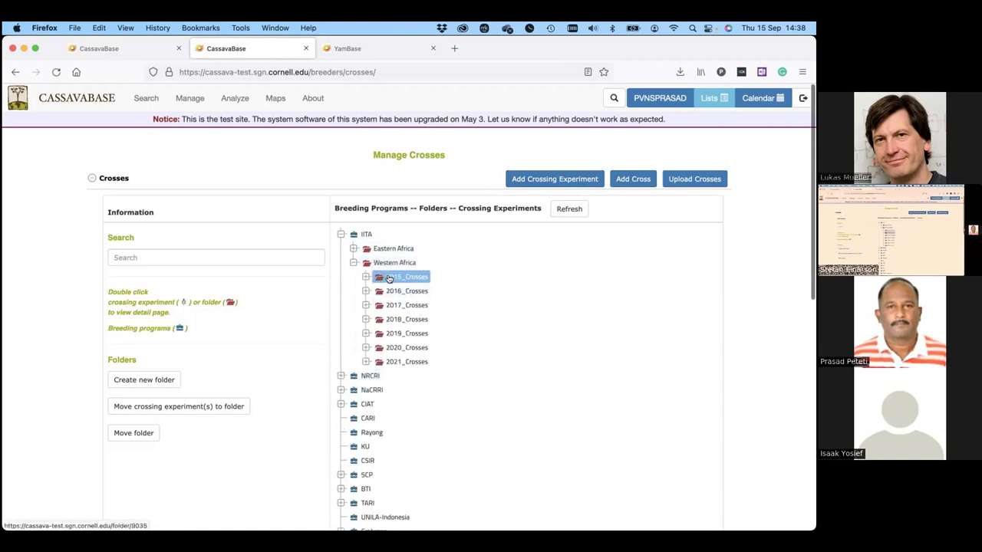
{"action": "left_click", "coordinate": [365, 277]}
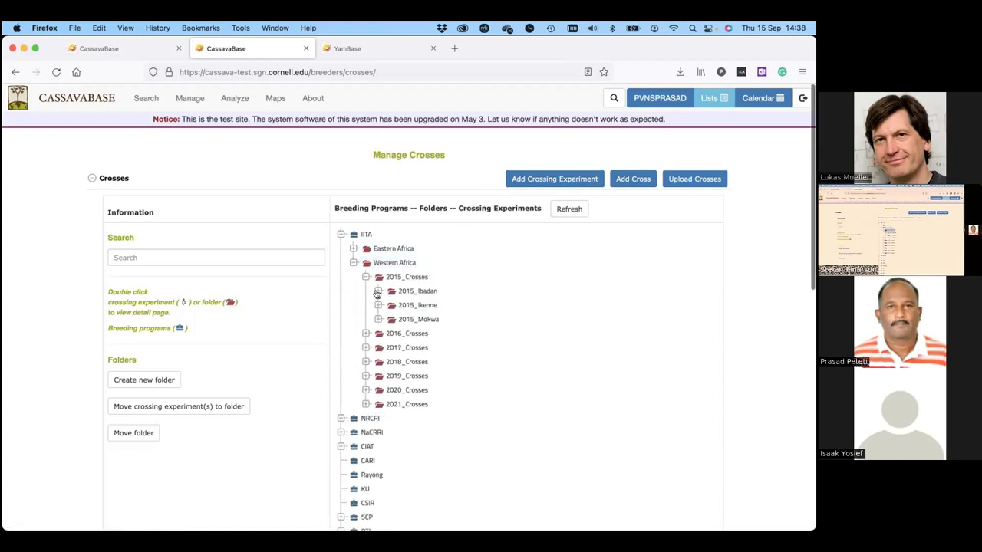
{"action": "left_click", "coordinate": [378, 291]}
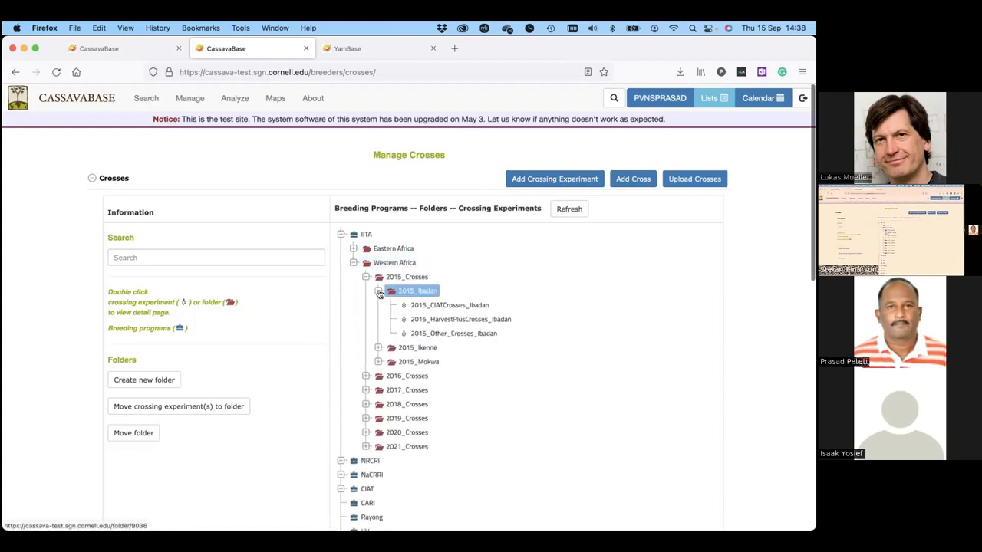
{"action": "left_click", "coordinate": [469, 333]}
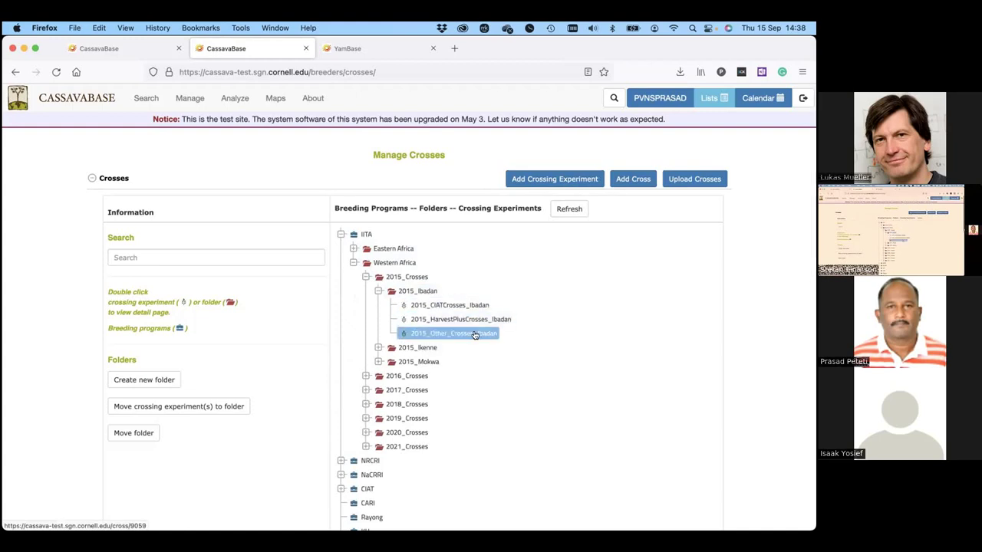
{"action": "key", "text": "super+plus"}
{"action": "key", "text": "super+plus"}
{"action": "key", "text": "super+plus"}
Open 2015_CIATCrosses_Ibadan's detail page and scroll past its Crossing Experiment Details table
{"action": "double_click", "coordinate": [484, 371]}
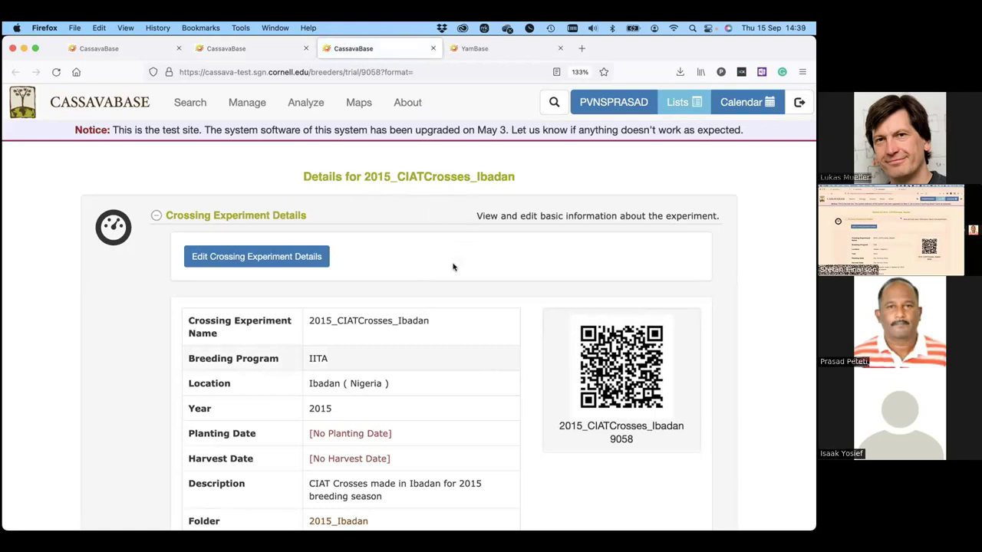
{"action": "scroll", "coordinate": [453, 266], "scroll_direction": "down", "scroll_amount": 3}
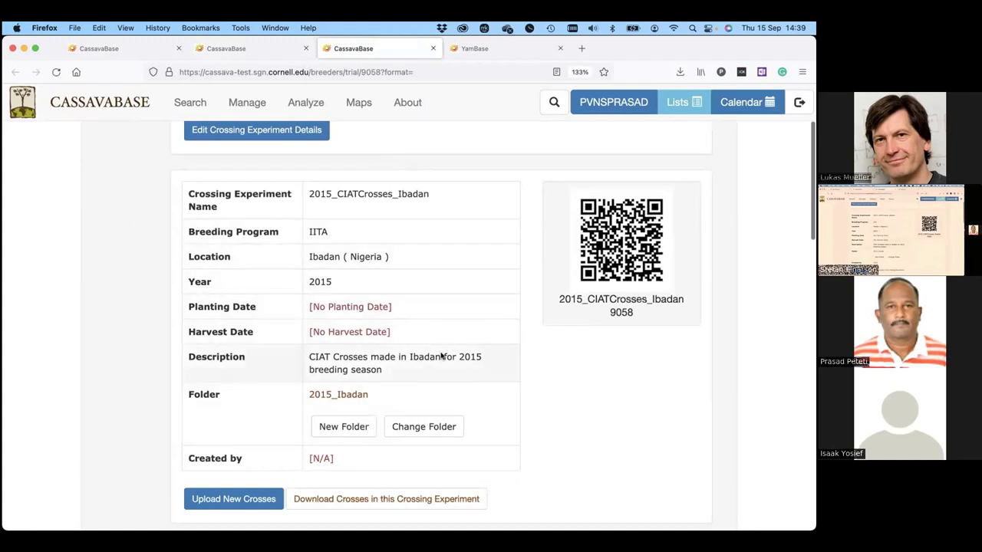
{"action": "scroll", "coordinate": [441, 355], "scroll_direction": "down", "scroll_amount": 5}
{"action": "scroll", "coordinate": [443, 353], "scroll_direction": "down", "scroll_amount": 2}
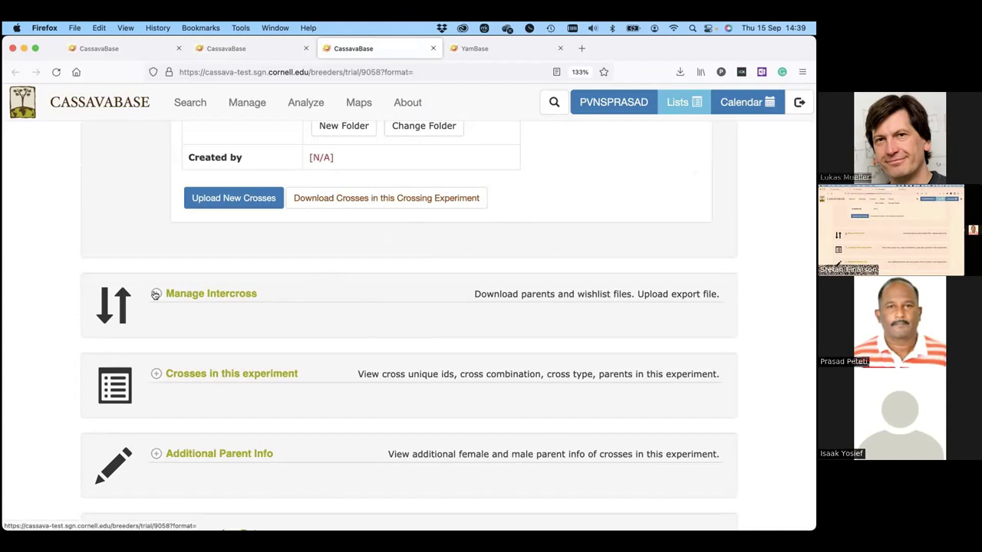
Expand Manage Intercross, check Downloaded Intercross Files, and start a new Download Parents File
{"action": "left_click", "coordinate": [156, 294]}
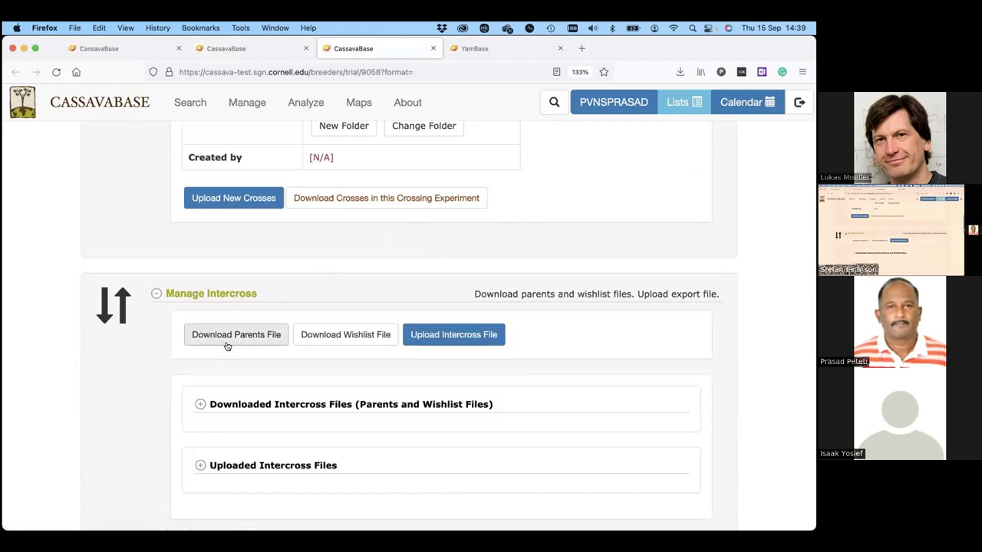
{"action": "left_click", "coordinate": [157, 296]}
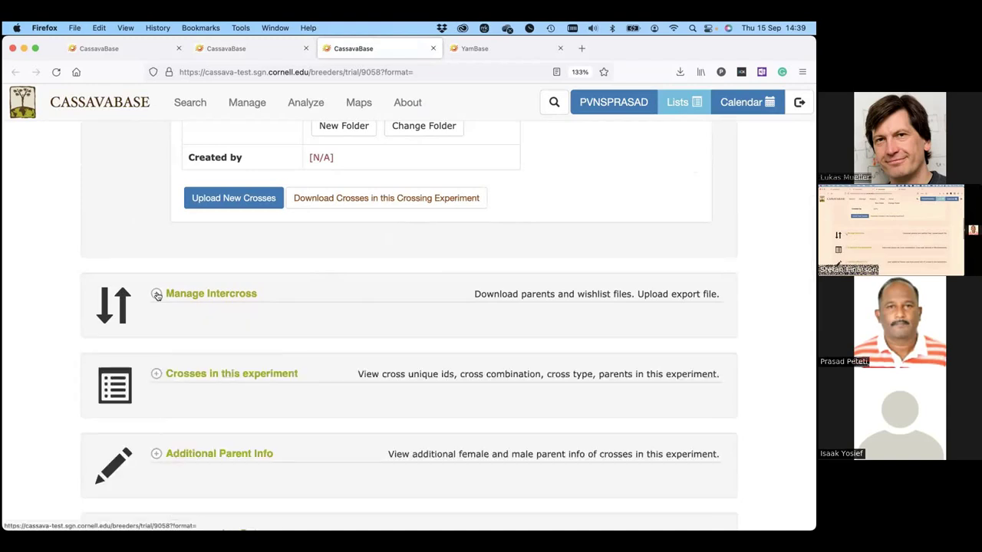
{"action": "left_click", "coordinate": [157, 296]}
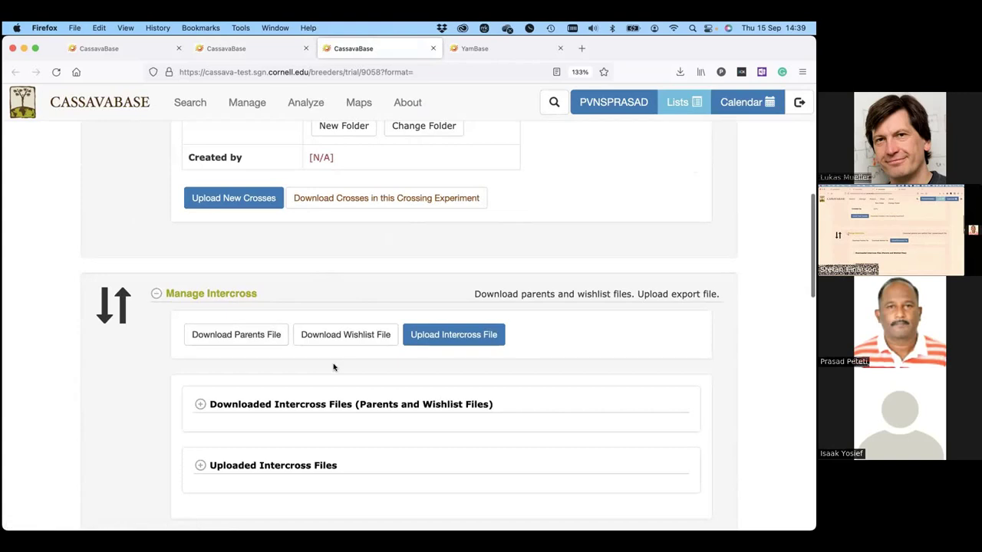
{"action": "scroll", "coordinate": [339, 371], "scroll_direction": "down", "scroll_amount": 1}
{"action": "scroll", "coordinate": [339, 371], "scroll_direction": "down", "scroll_amount": 3}
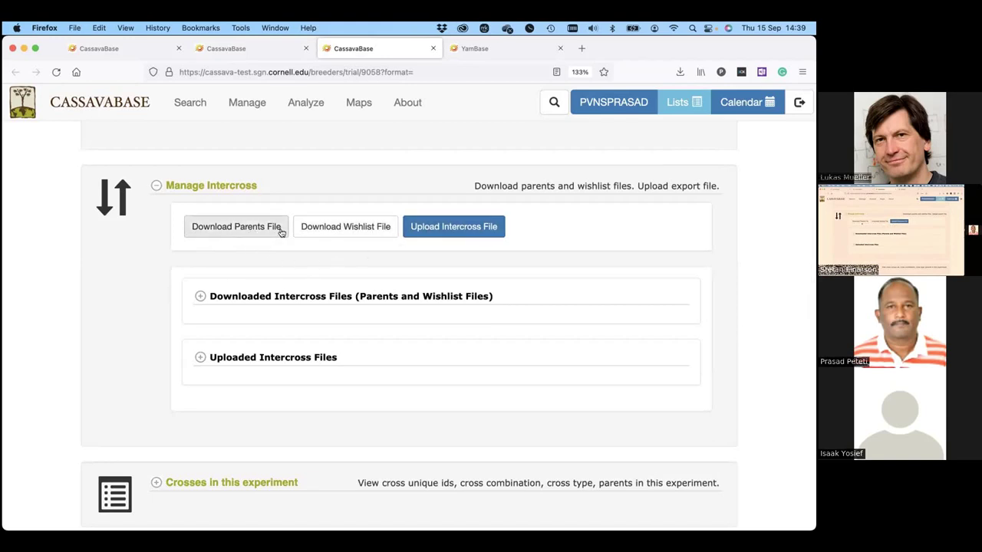
{"action": "left_click", "coordinate": [199, 296]}
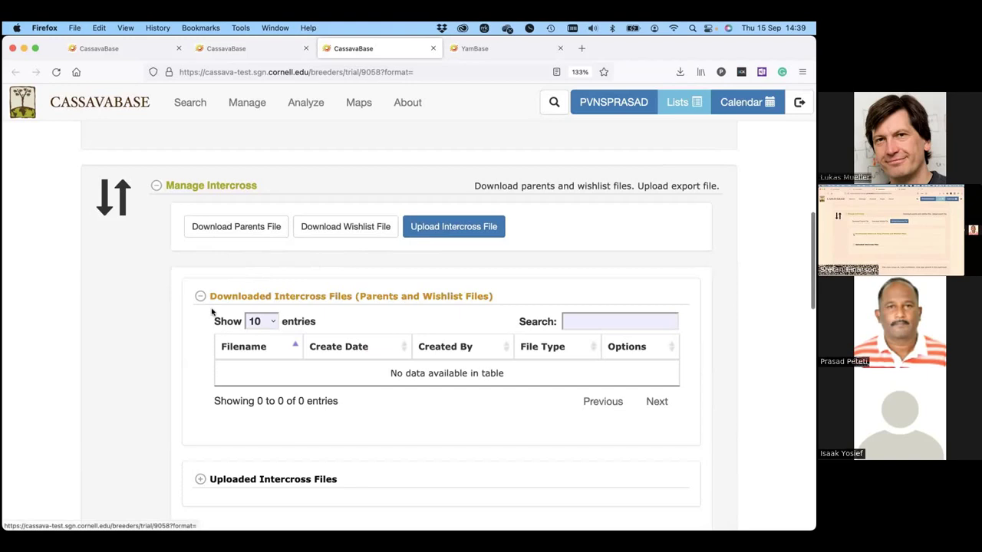
{"action": "left_click", "coordinate": [208, 296]}
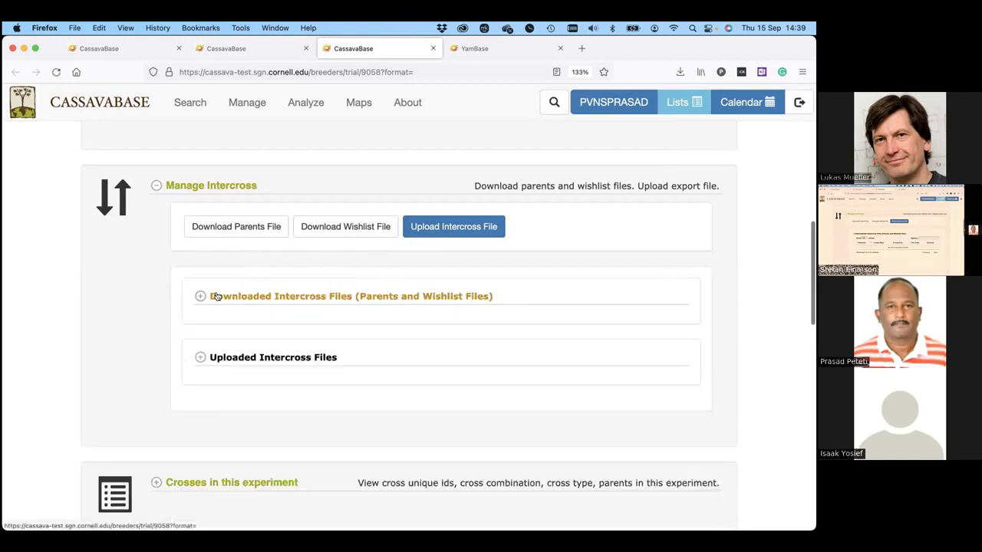
{"action": "left_click", "coordinate": [258, 231]}
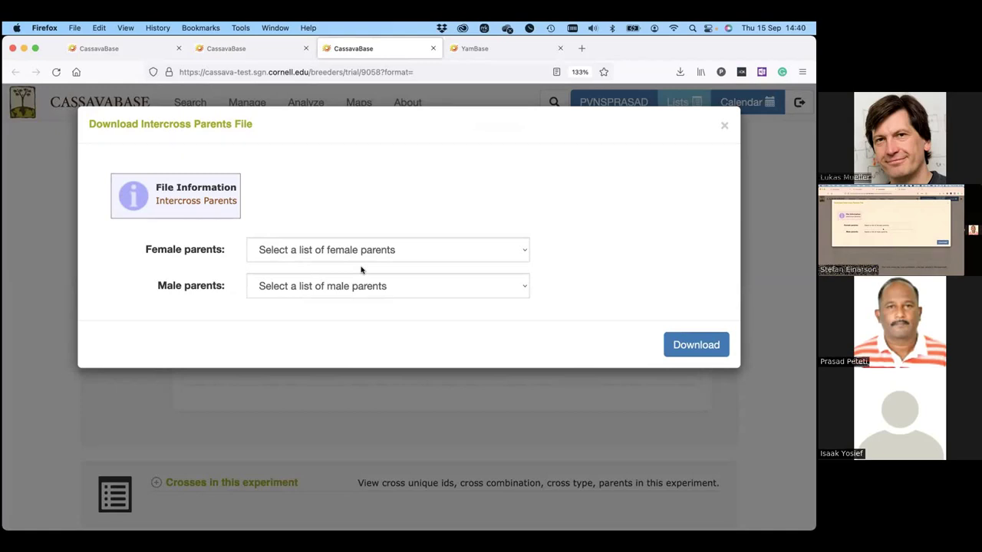
Choose the 1_female list as female parents and the 1_male list as male parents
{"action": "left_click", "coordinate": [385, 251]}
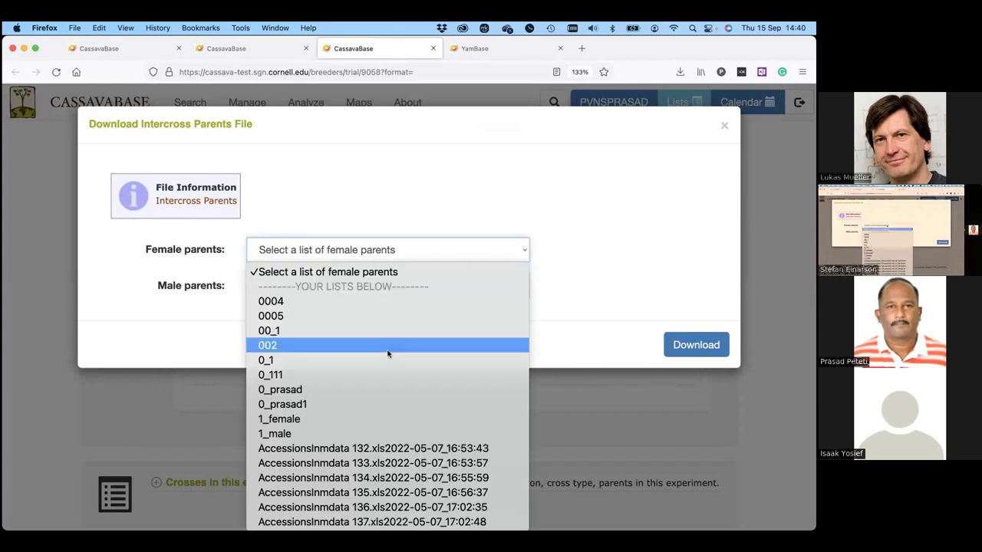
{"action": "scroll", "coordinate": [388, 350], "scroll_direction": "down", "scroll_amount": 1}
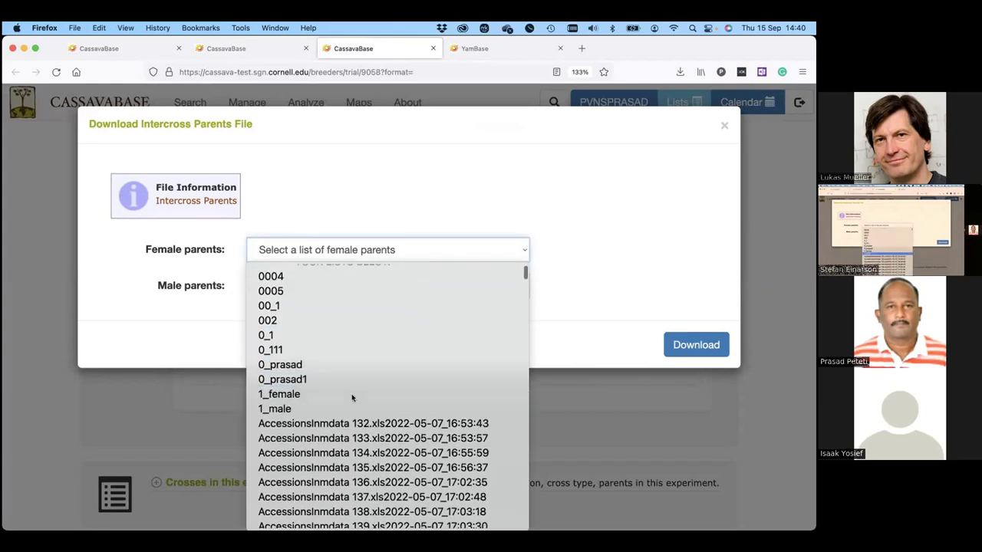
{"action": "left_click", "coordinate": [352, 393]}
{"action": "left_click", "coordinate": [378, 288]}
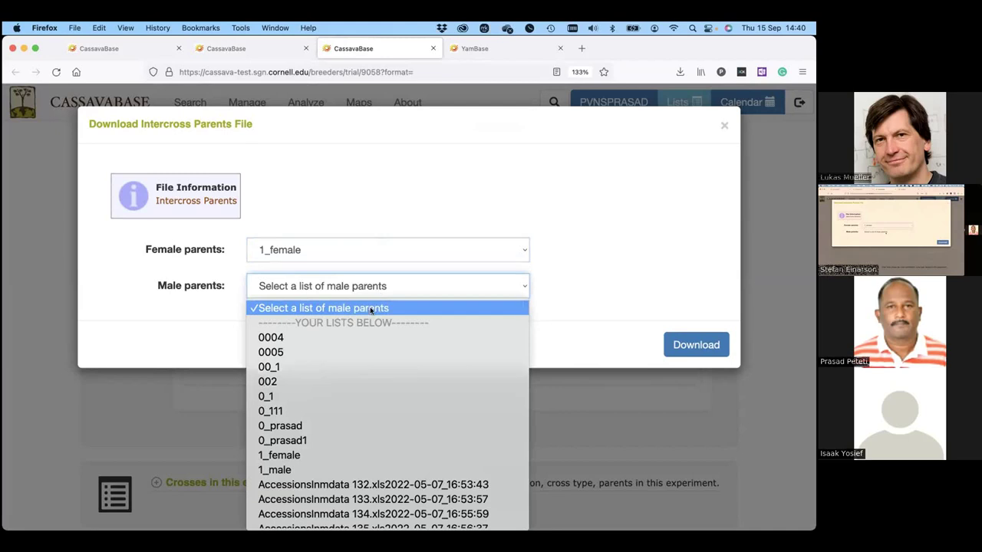
{"action": "left_click", "coordinate": [357, 470]}
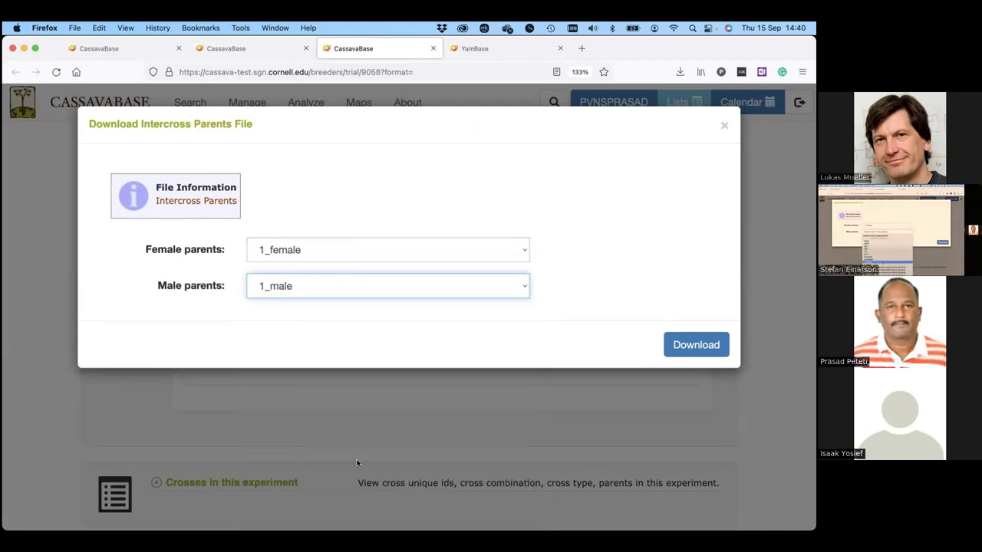
Generate and download the intercross parents file, then open the downloaded CSV
{"action": "left_click", "coordinate": [673, 341]}
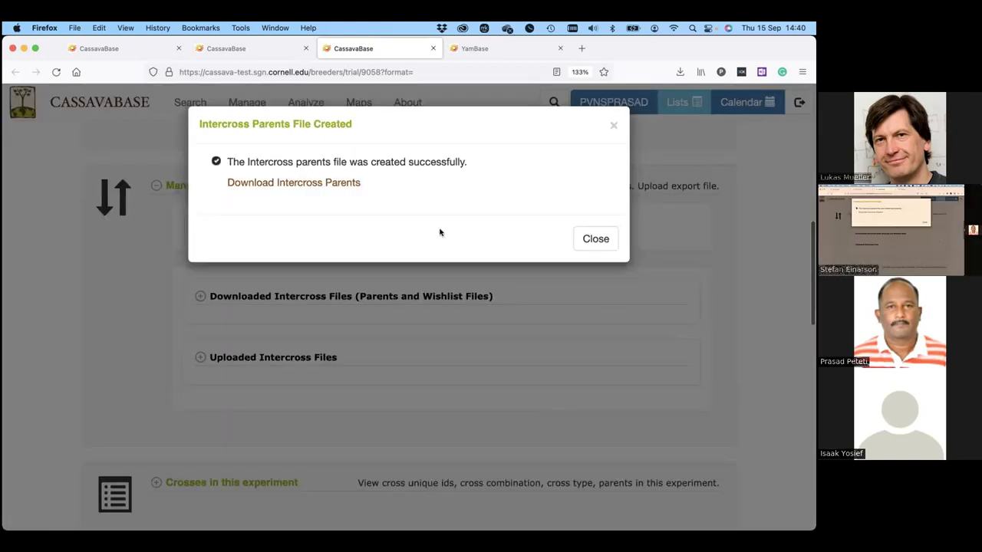
{"action": "left_click", "coordinate": [349, 184]}
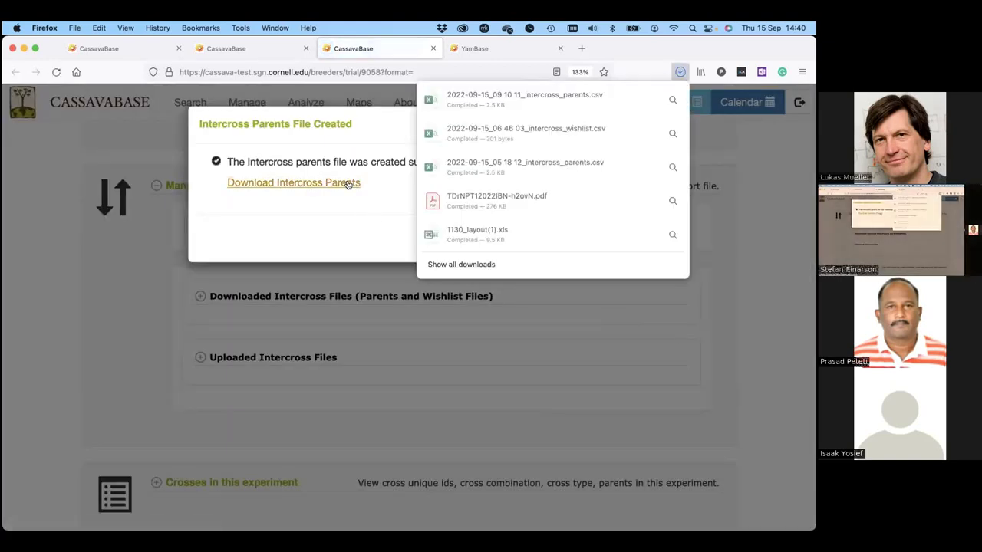
{"action": "left_click", "coordinate": [544, 100]}
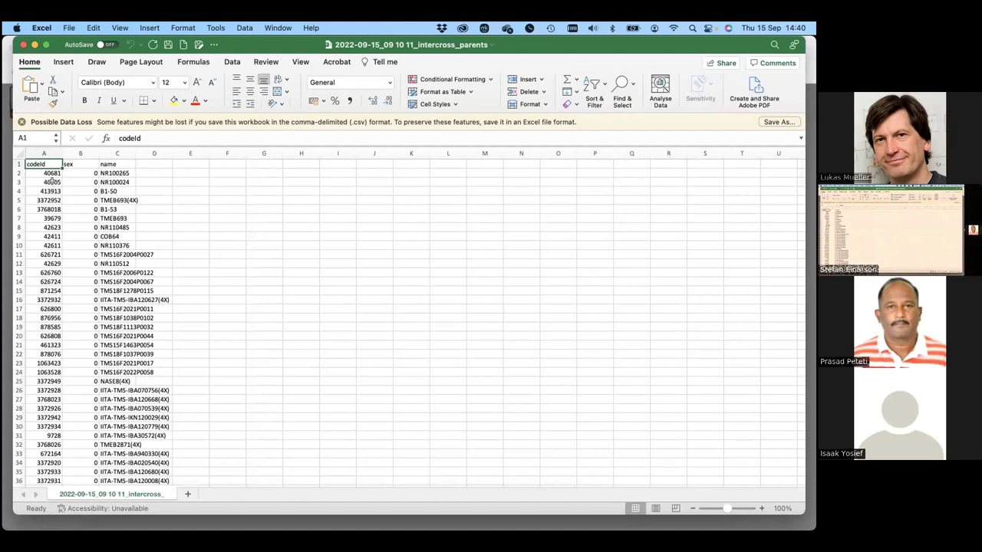
Zoom the sheet to 150% and autofit name column C to the longest parent name
{"action": "left_click", "coordinate": [46, 154]}
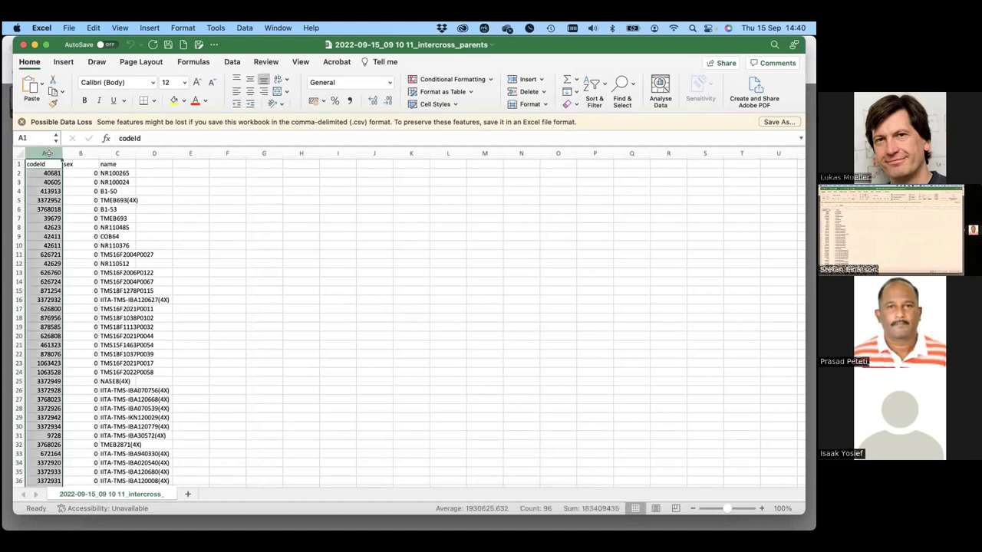
{"action": "left_click", "coordinate": [300, 62]}
{"action": "left_click", "coordinate": [462, 82]}
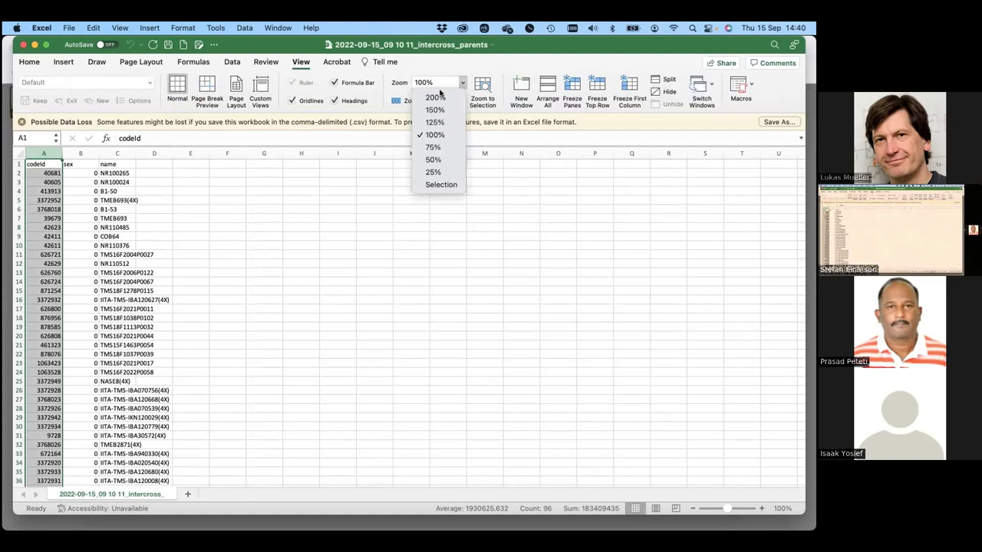
{"action": "left_click", "coordinate": [435, 110]}
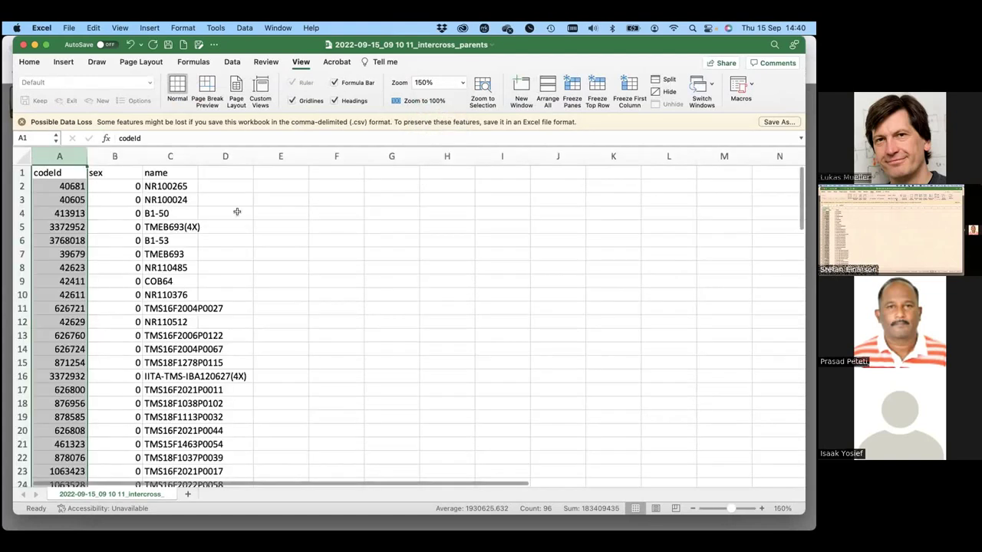
{"action": "left_click", "coordinate": [182, 156]}
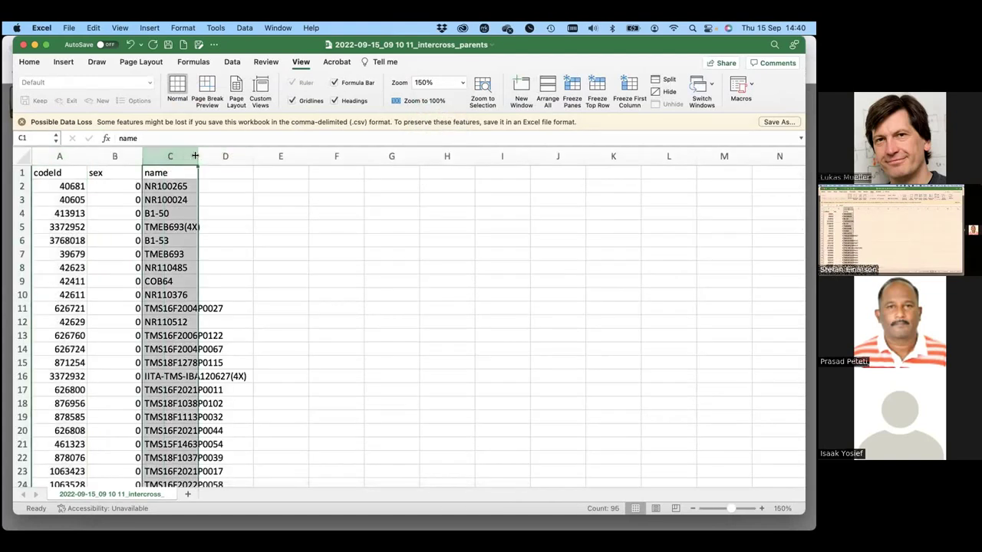
{"action": "double_click", "coordinate": [197, 156]}
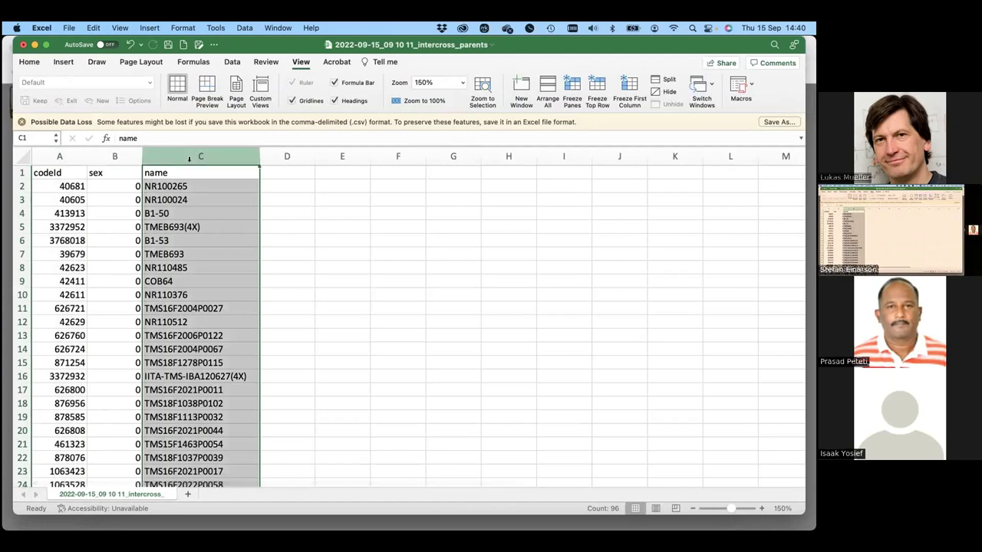
Select the male-parent flags in B62:B67, then close the CSV without saving
{"action": "left_click", "coordinate": [144, 186]}
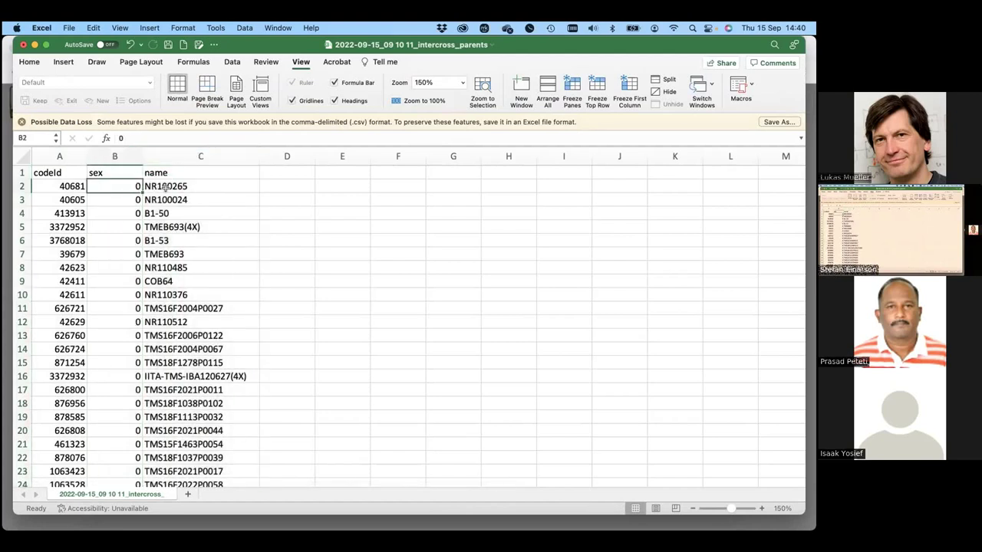
{"action": "scroll", "coordinate": [175, 273], "scroll_direction": "down", "scroll_amount": 5}
{"action": "scroll", "coordinate": [175, 273], "scroll_direction": "down", "scroll_amount": 15}
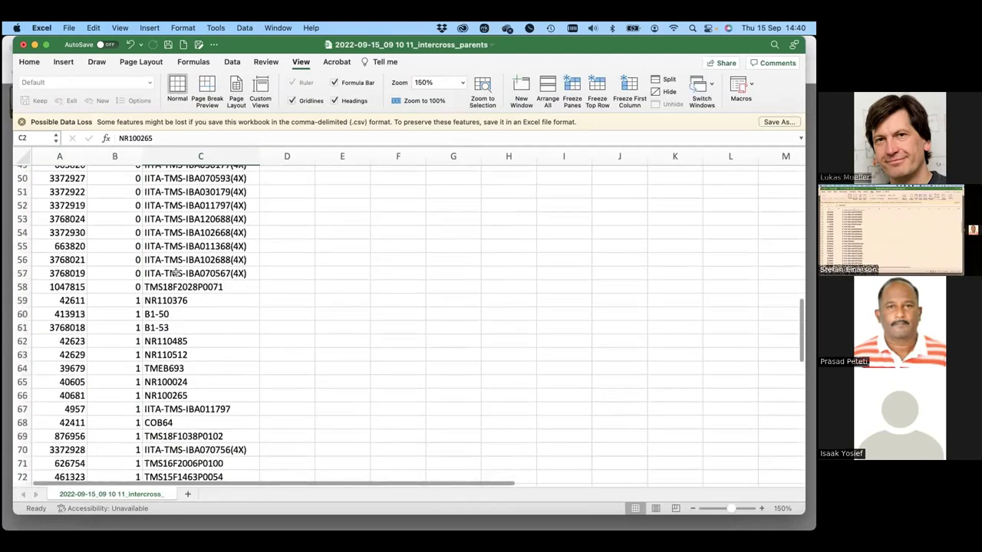
{"action": "left_click_drag", "start_coordinate": [125, 207], "coordinate": [125, 274]}
{"action": "scroll", "coordinate": [204, 257], "scroll_direction": "up", "scroll_amount": 5}
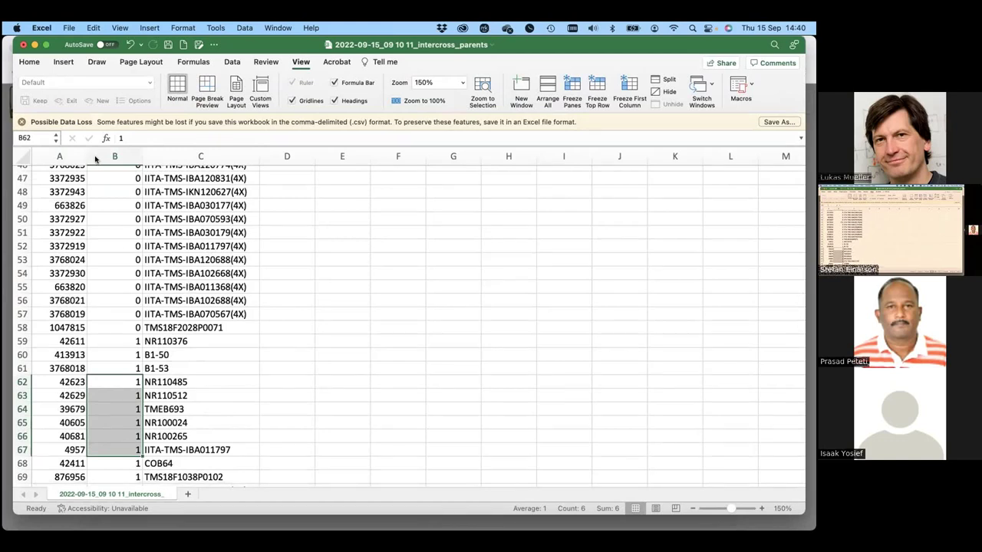
{"action": "left_click", "coordinate": [24, 45]}
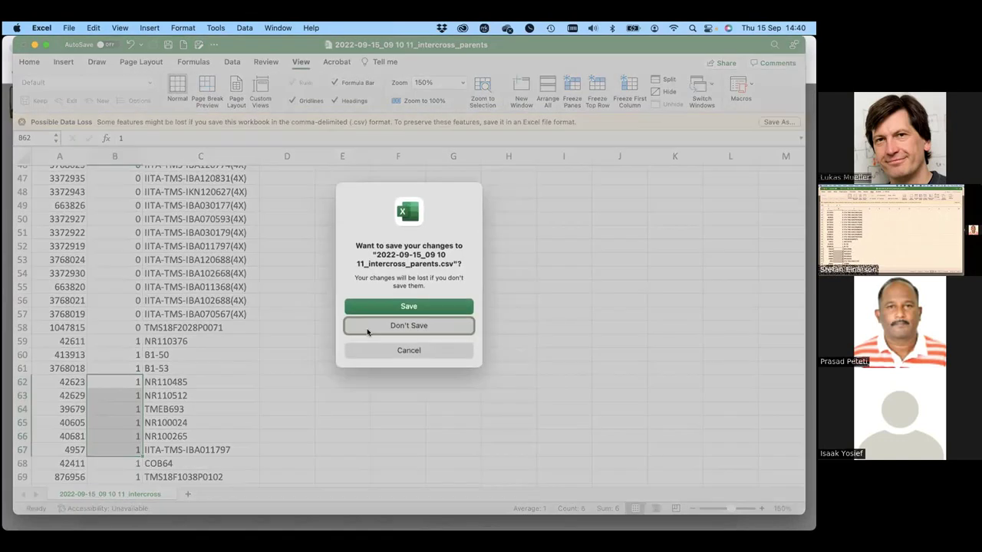
{"action": "left_click", "coordinate": [373, 329]}
{"action": "left_click", "coordinate": [576, 237]}
Dismiss the parents-file notice, collapse Manage Intercross, view the empty crosses table, then return to the tree
{"action": "left_click", "coordinate": [595, 238]}
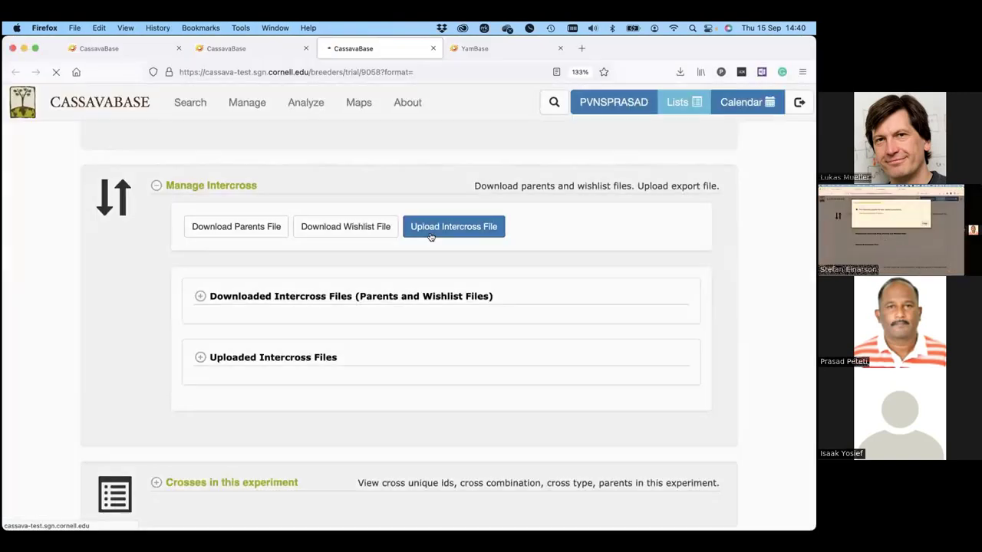
{"action": "left_click", "coordinate": [375, 228]}
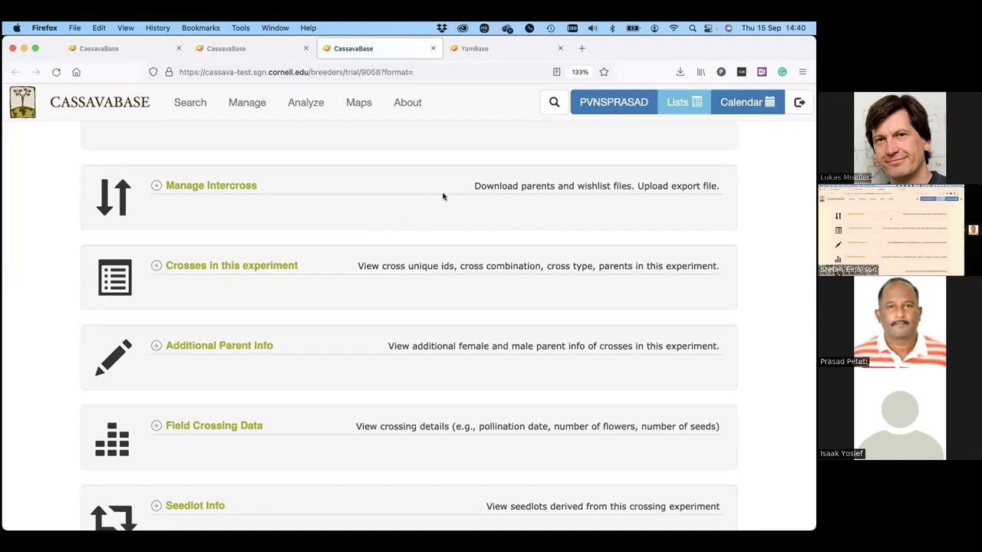
{"action": "scroll", "coordinate": [442, 196], "scroll_direction": "up", "scroll_amount": 2}
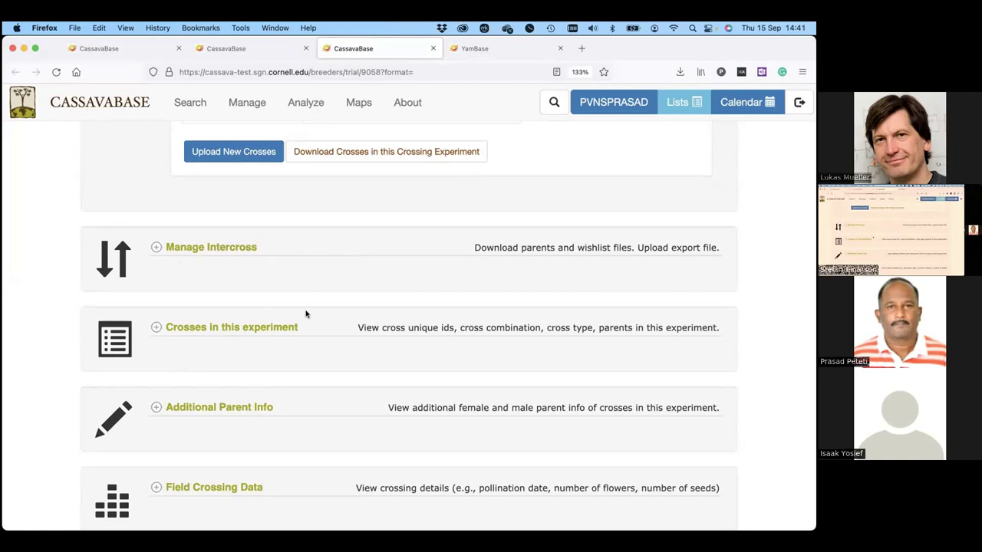
{"action": "left_click", "coordinate": [157, 329]}
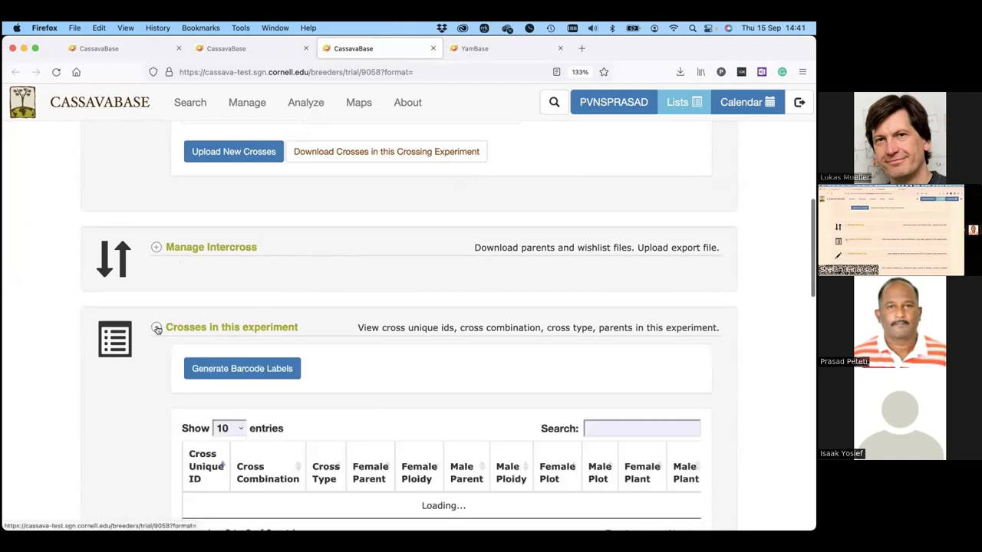
{"action": "scroll", "coordinate": [302, 293], "scroll_direction": "down", "scroll_amount": 1}
{"action": "scroll", "coordinate": [305, 295], "scroll_direction": "down", "scroll_amount": 2}
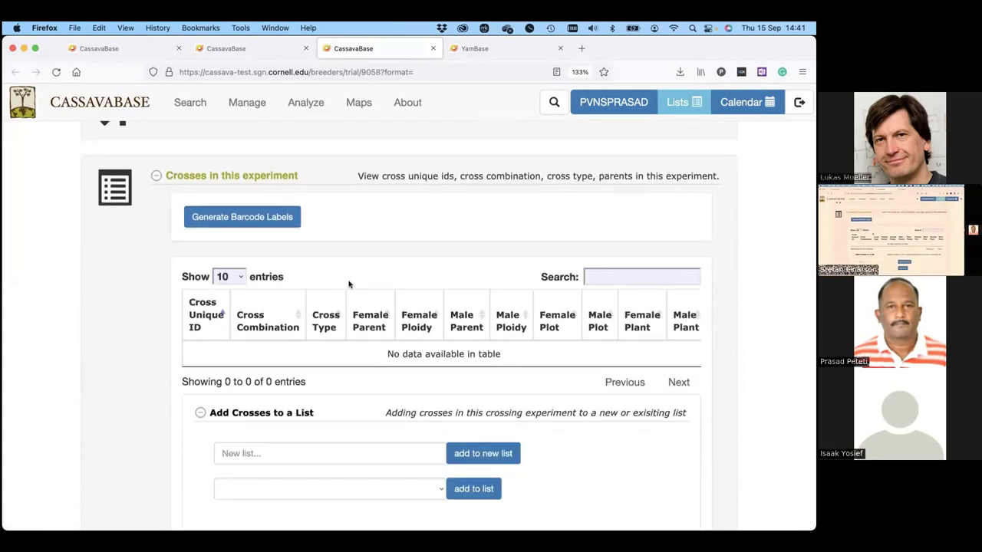
{"action": "scroll", "coordinate": [356, 272], "scroll_direction": "up", "scroll_amount": 1}
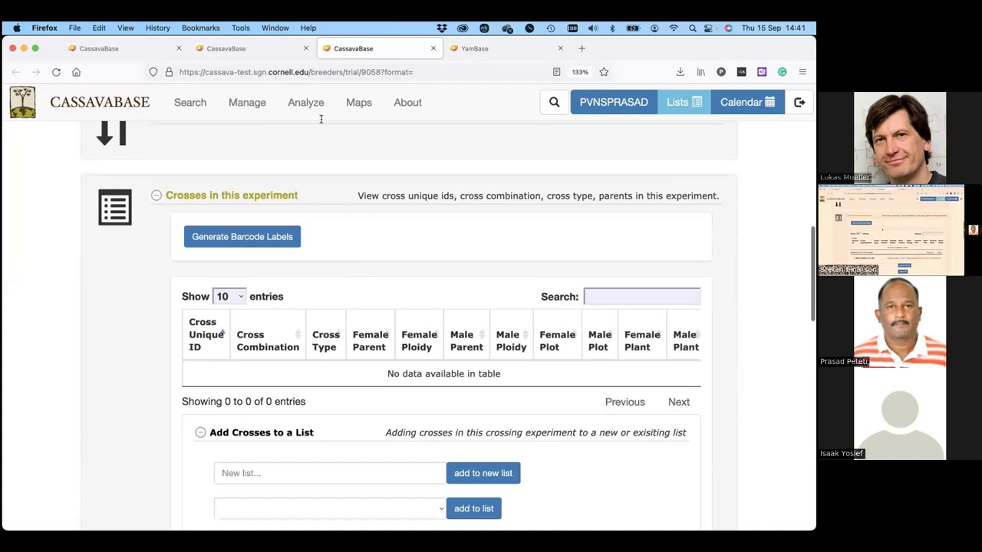
{"action": "left_click", "coordinate": [274, 55]}
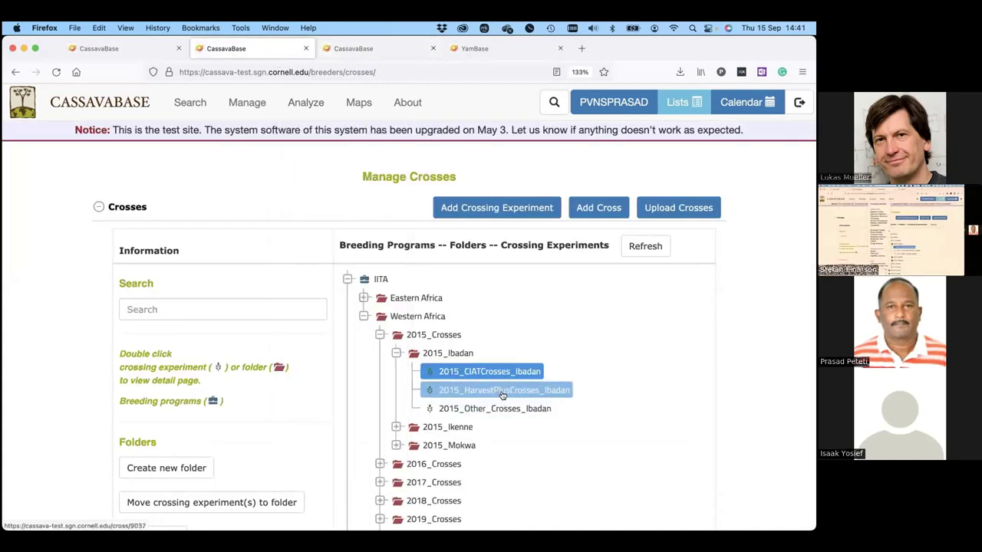
Open 2015_HarvestPlusCrosses_Ibadan from the tree and expand its Crosses in this experiment section
{"action": "double_click", "coordinate": [503, 395]}
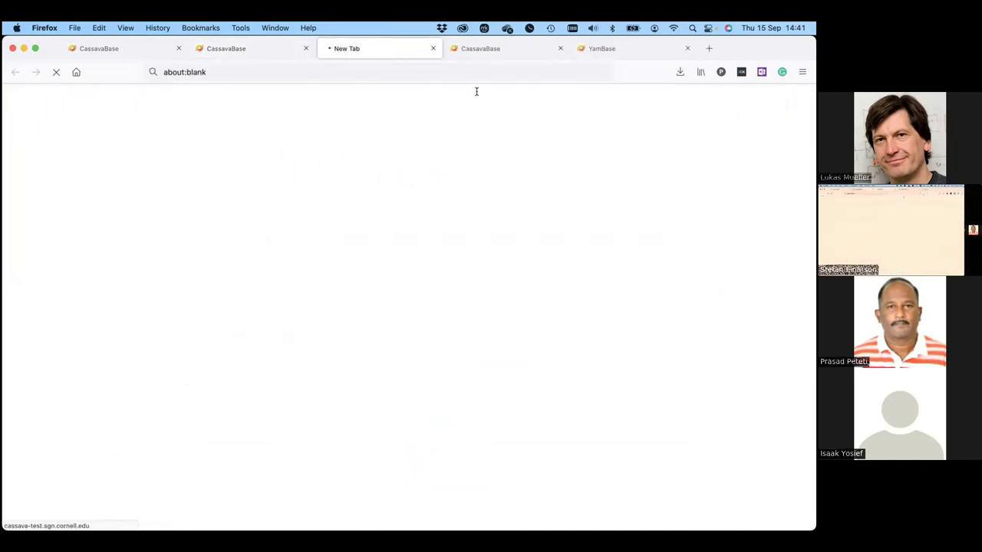
{"action": "scroll", "coordinate": [477, 228], "scroll_direction": "down", "scroll_amount": 5}
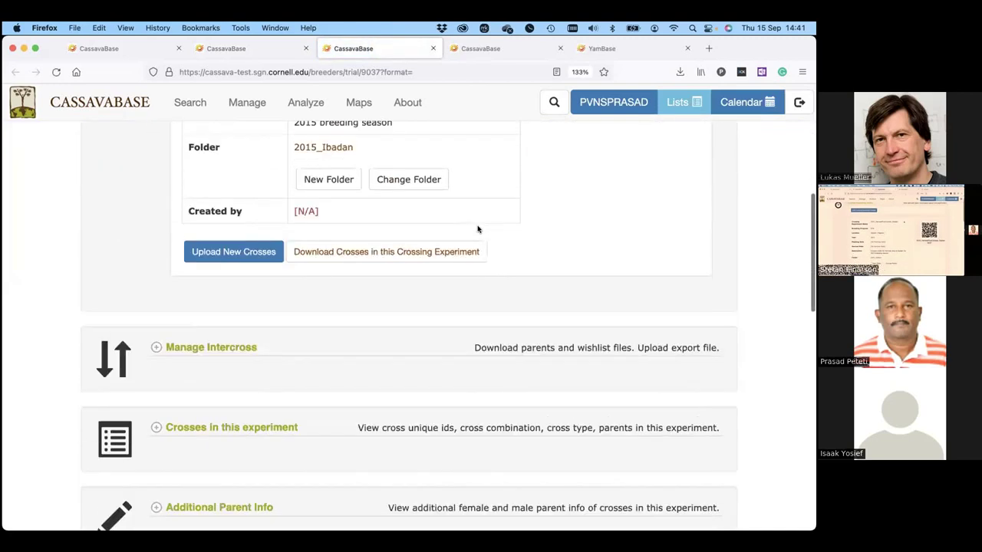
{"action": "scroll", "coordinate": [477, 228], "scroll_direction": "down", "scroll_amount": 3}
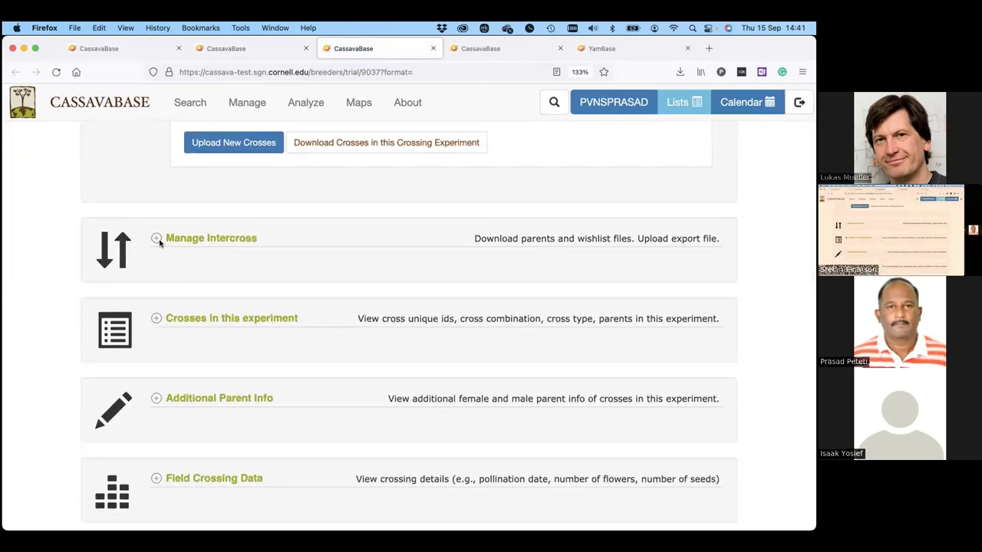
{"action": "left_click", "coordinate": [156, 321]}
Scroll vertically and horizontally through the 715-cross table to review its entries
{"action": "scroll", "coordinate": [327, 351], "scroll_direction": "down", "scroll_amount": 2}
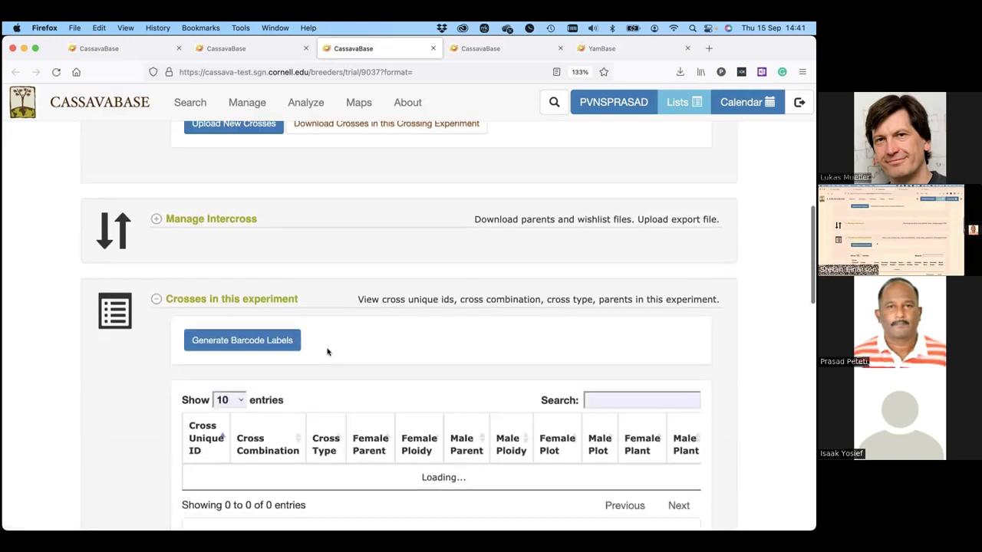
{"action": "scroll", "coordinate": [327, 351], "scroll_direction": "down", "scroll_amount": 5}
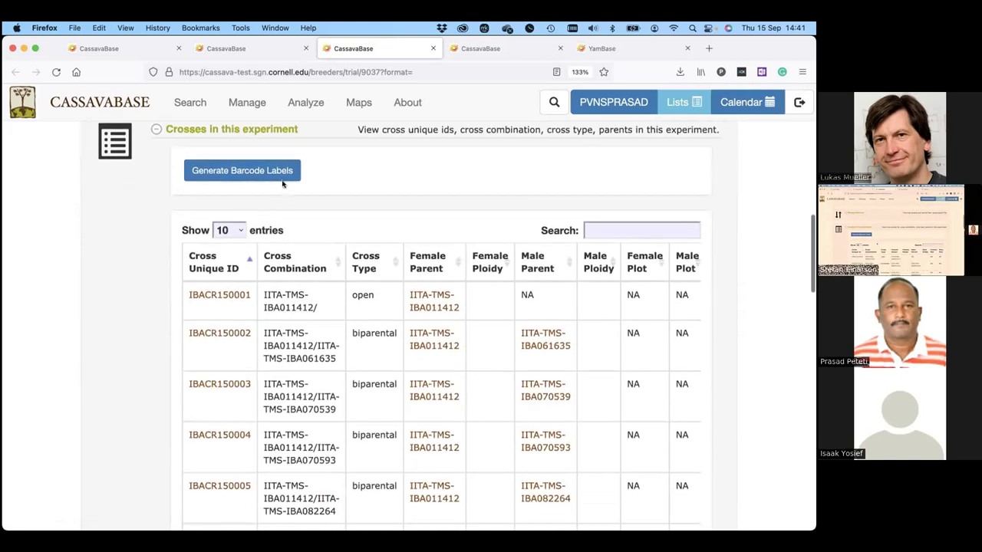
{"action": "scroll", "coordinate": [331, 237], "scroll_direction": "down", "scroll_amount": 10}
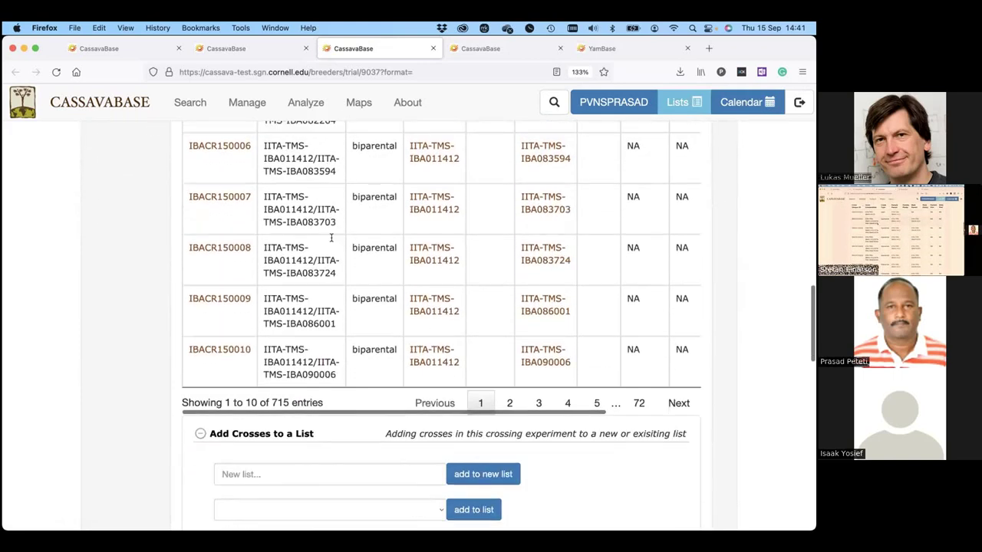
{"action": "scroll", "coordinate": [332, 238], "scroll_direction": "down", "scroll_amount": 2}
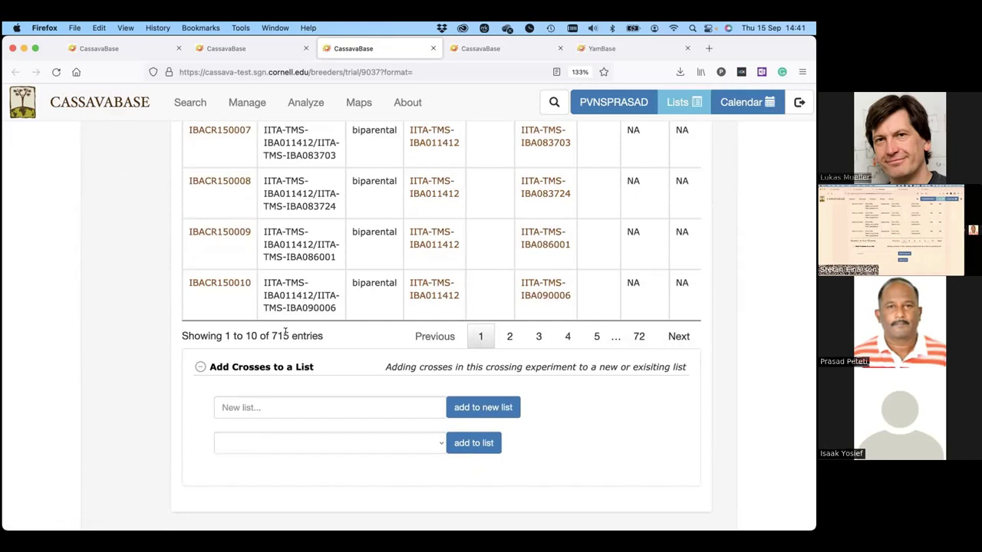
{"action": "scroll", "coordinate": [286, 332], "scroll_direction": "up", "scroll_amount": 10}
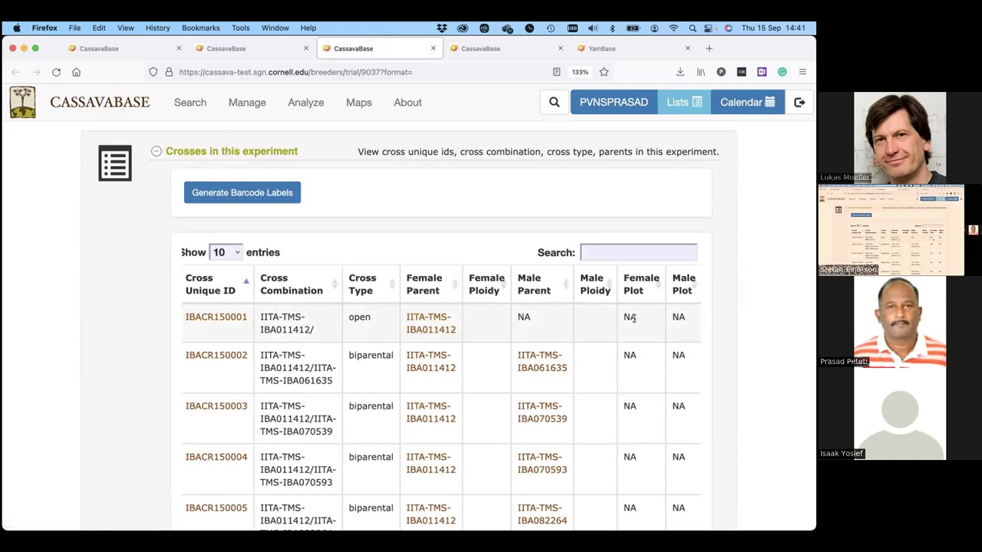
{"action": "scroll", "coordinate": [587, 320], "scroll_direction": "right", "scroll_amount": 5}
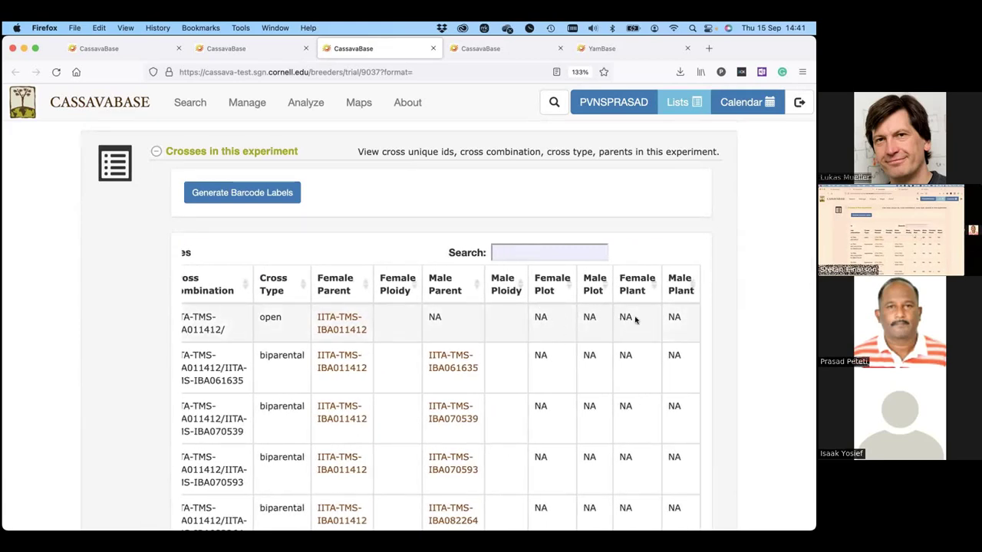
{"action": "scroll", "coordinate": [584, 331], "scroll_direction": "down", "scroll_amount": 5}
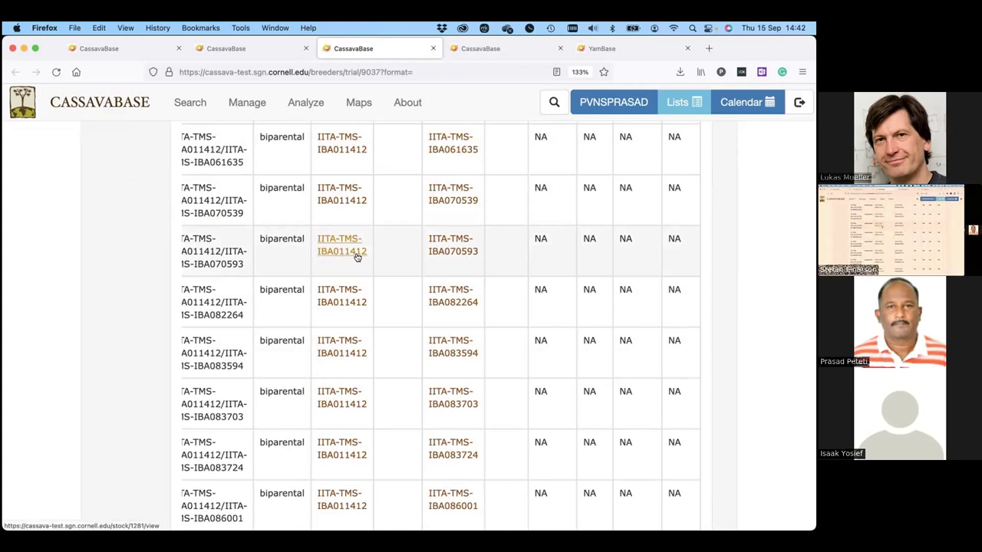
{"action": "scroll", "coordinate": [357, 257], "scroll_direction": "down", "scroll_amount": 5}
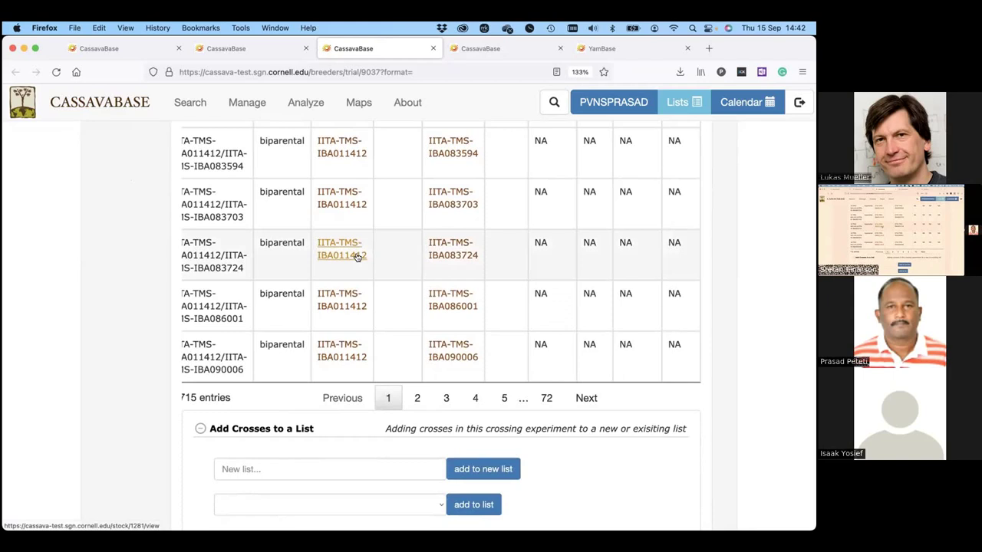
{"action": "scroll", "coordinate": [591, 326], "scroll_direction": "down", "scroll_amount": 4}
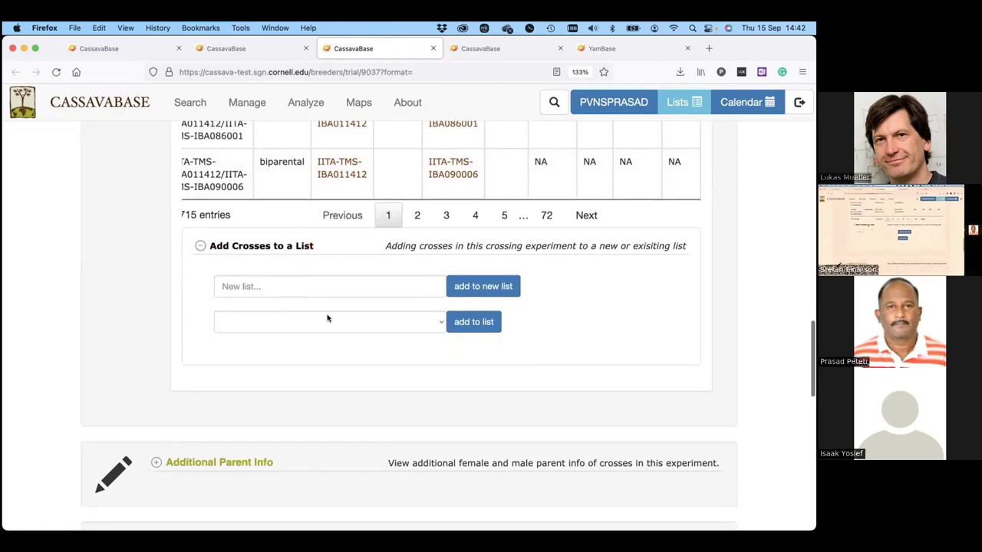
{"action": "scroll", "coordinate": [327, 318], "scroll_direction": "down", "scroll_amount": 2}
{"action": "scroll", "coordinate": [326, 318], "scroll_direction": "up", "scroll_amount": 4}
{"action": "scroll", "coordinate": [326, 318], "scroll_direction": "down", "scroll_amount": 2}
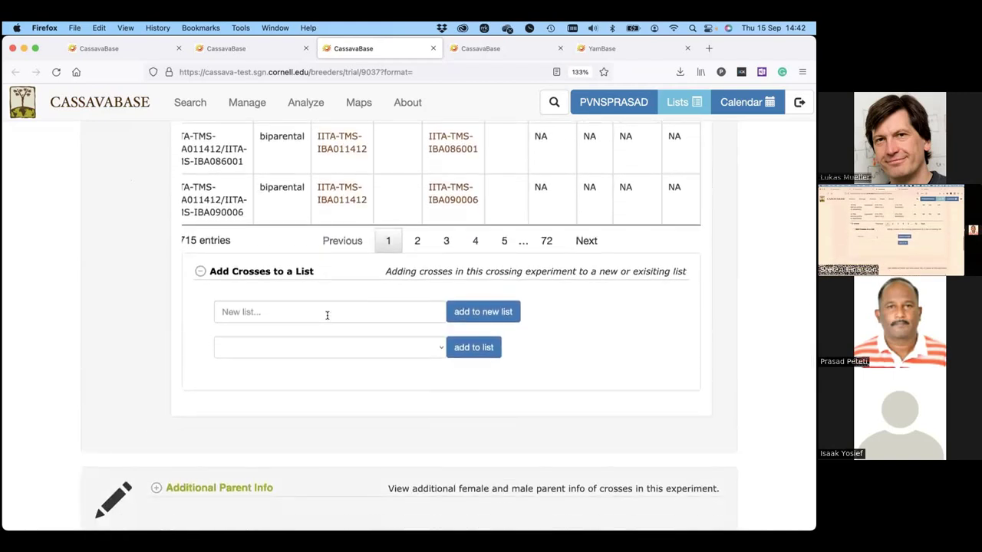
{"action": "scroll", "coordinate": [327, 314], "scroll_direction": "down", "scroll_amount": 6}
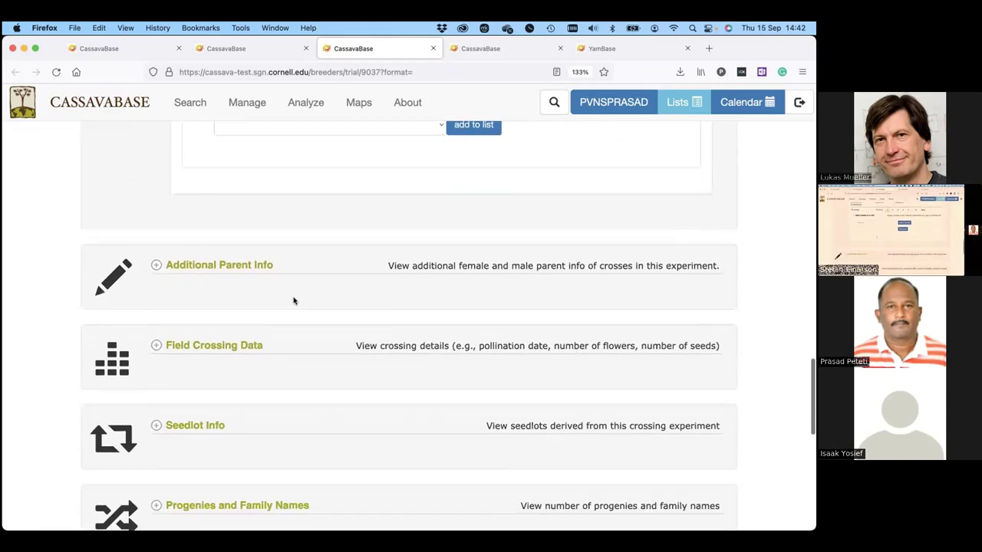
Expand Additional Parent Info and view the spreadsheet template for uploading parent info to existing crosses
{"action": "left_click", "coordinate": [156, 266]}
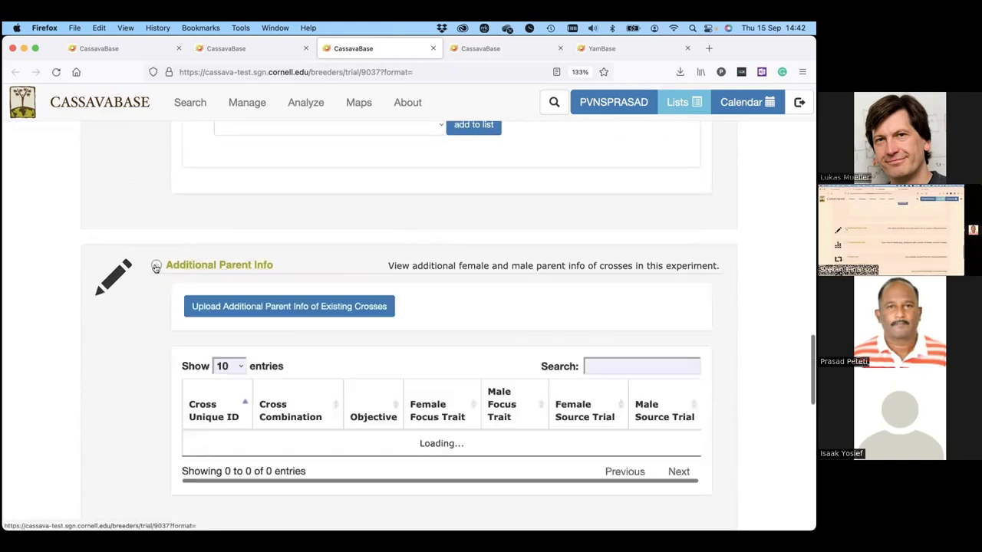
{"action": "scroll", "coordinate": [382, 350], "scroll_direction": "down", "scroll_amount": 3}
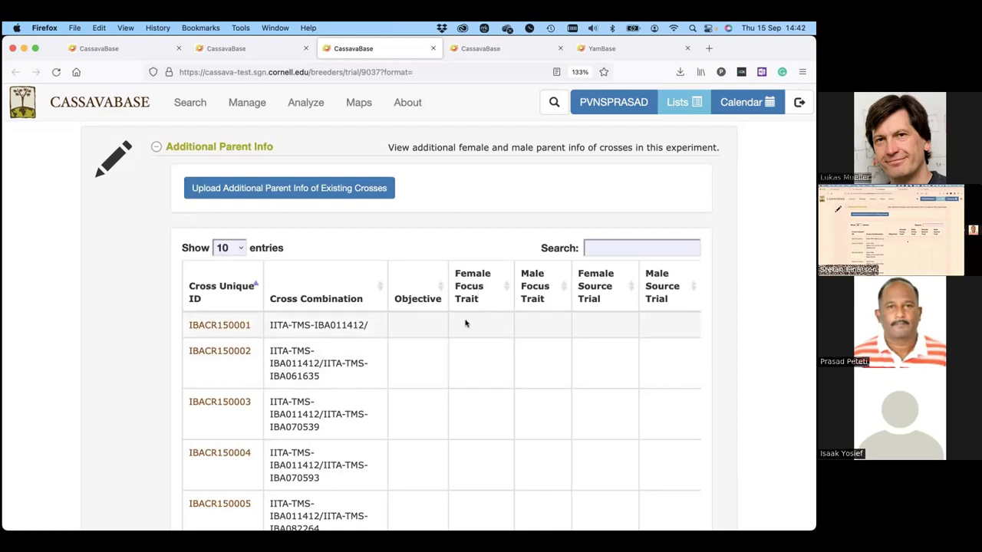
{"action": "left_click", "coordinate": [261, 197]}
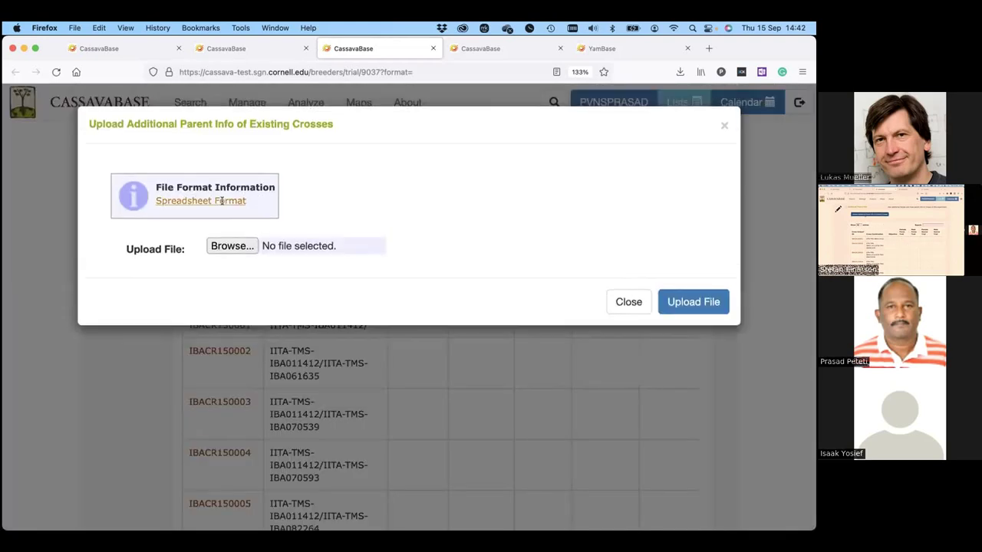
{"action": "left_click", "coordinate": [279, 202]}
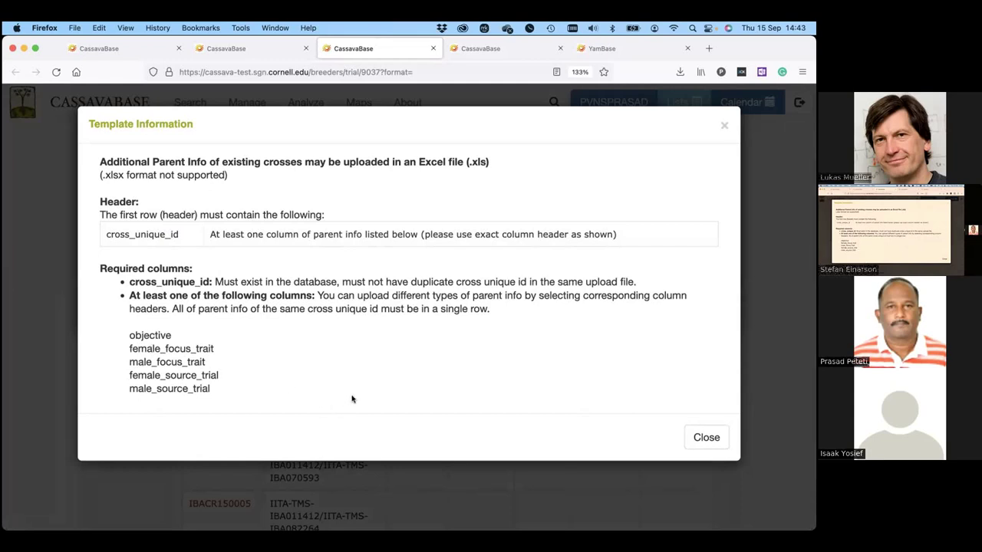
Close the template and upload dialogs and scroll down the parent info table of 715 crosses
{"action": "left_click", "coordinate": [703, 436]}
{"action": "left_click", "coordinate": [631, 305]}
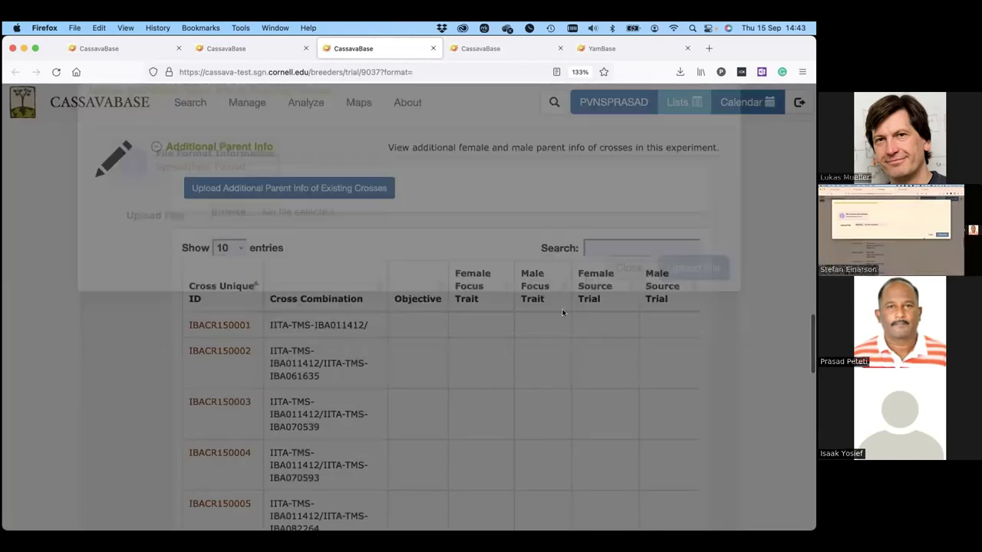
{"action": "scroll", "coordinate": [496, 374], "scroll_direction": "down", "scroll_amount": 2}
{"action": "scroll", "coordinate": [496, 374], "scroll_direction": "down", "scroll_amount": 8}
{"action": "scroll", "coordinate": [497, 374], "scroll_direction": "down", "scroll_amount": 3}
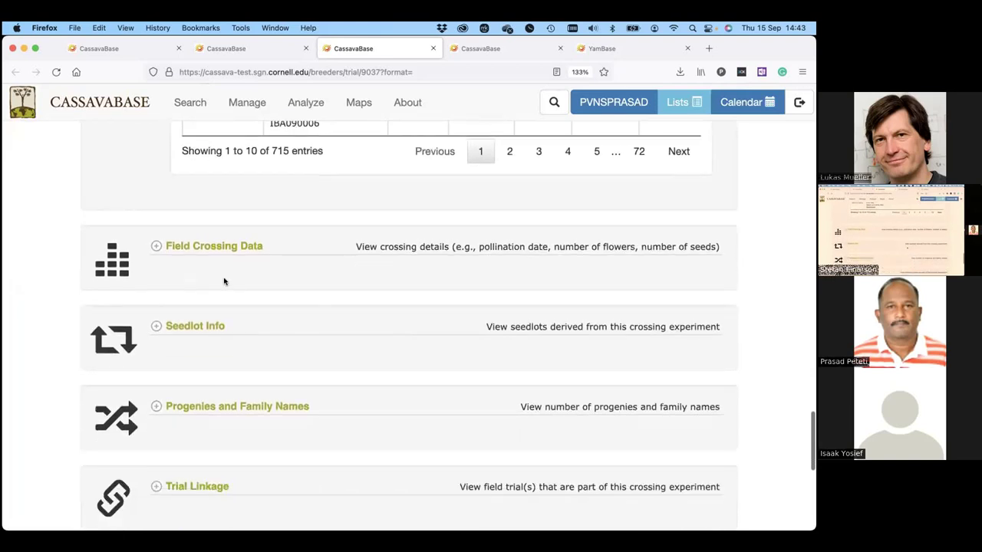
Expand Field Crossing Data and scroll its bag, flower, fruit and seed counts for the 715 crosses
{"action": "left_click", "coordinate": [156, 246]}
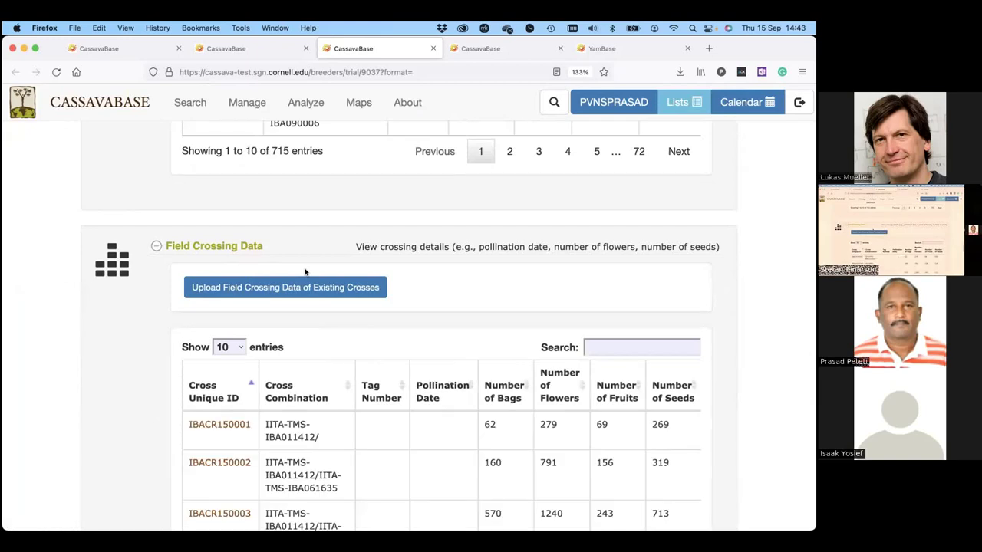
{"action": "scroll", "coordinate": [410, 273], "scroll_direction": "down", "scroll_amount": 2}
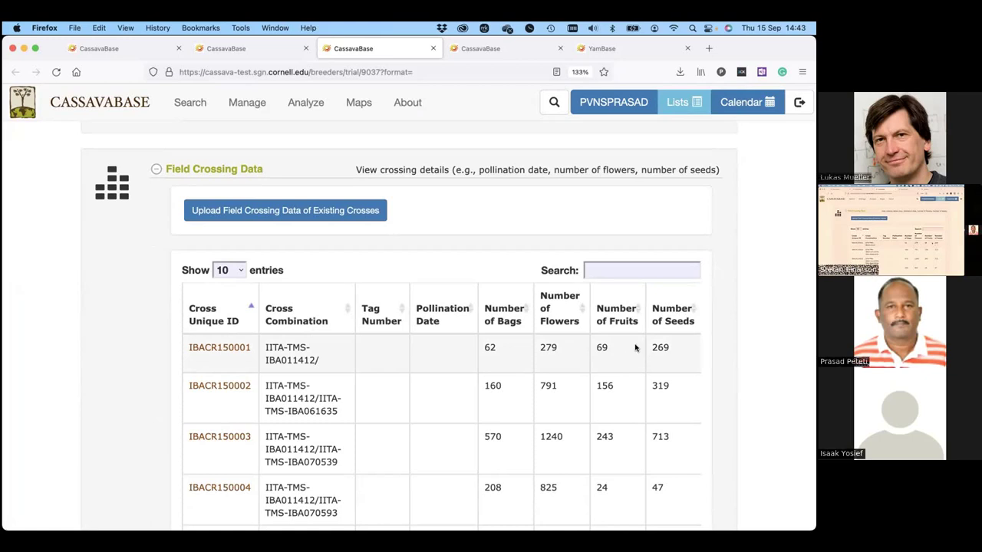
{"action": "scroll", "coordinate": [635, 348], "scroll_direction": "down", "scroll_amount": 5}
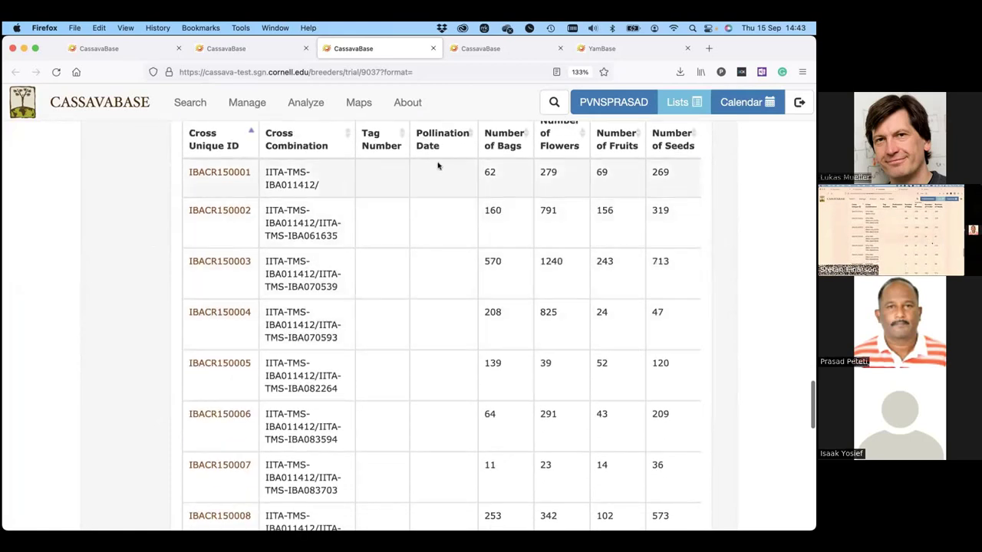
{"action": "scroll", "coordinate": [454, 331], "scroll_direction": "down", "scroll_amount": 10}
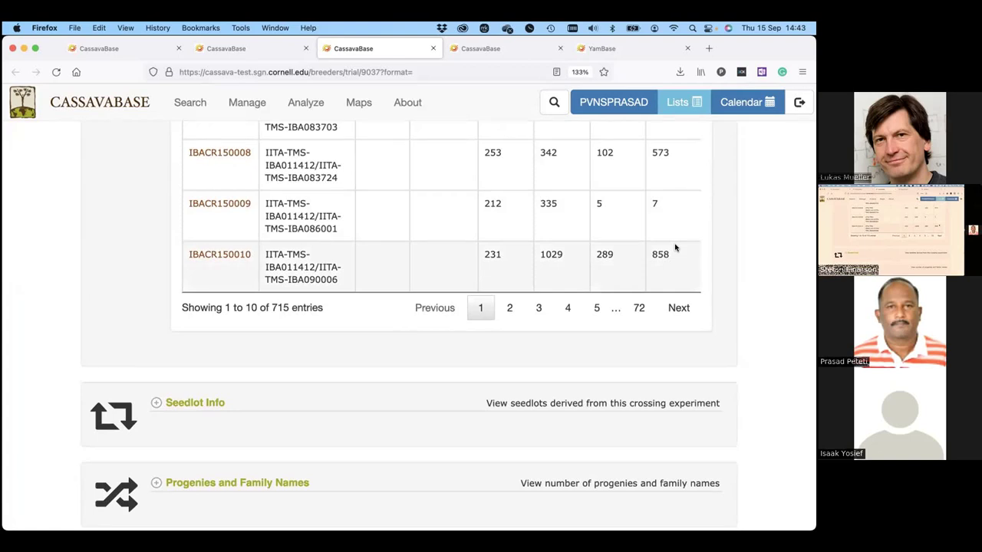
Expand Seedlot Info to review seedlots derived from the crosses, then collapse it
{"action": "left_click", "coordinate": [155, 403]}
{"action": "scroll", "coordinate": [303, 390], "scroll_direction": "down", "scroll_amount": 5}
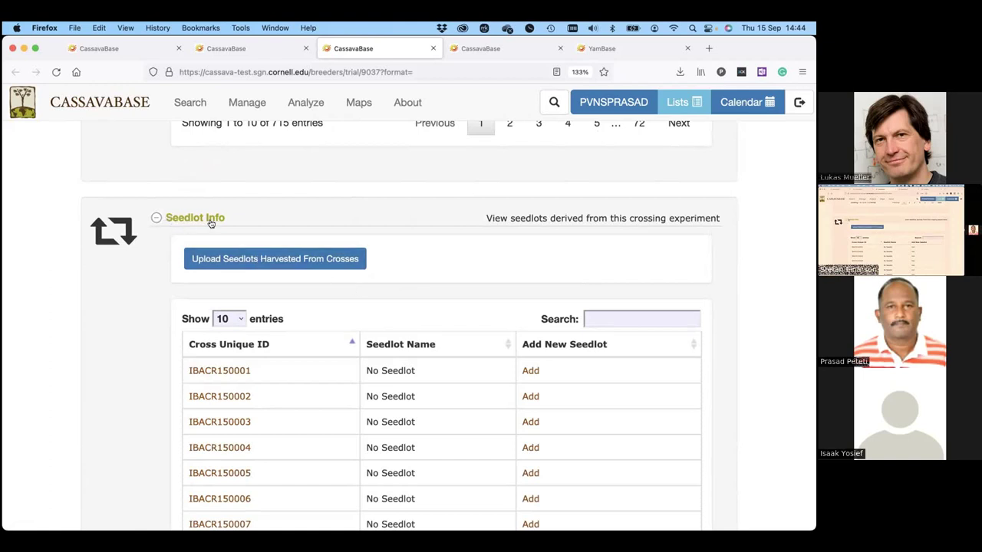
{"action": "left_click", "coordinate": [155, 219]}
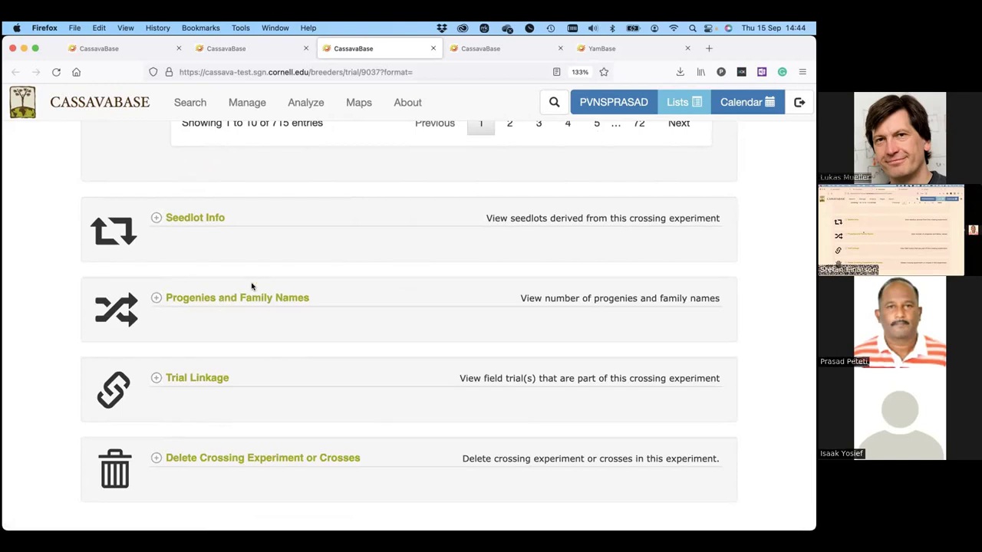
Expand Progenies and Family Names and scroll its table of 715 crosses with 0 progenies
{"action": "left_click", "coordinate": [161, 299]}
{"action": "scroll", "coordinate": [250, 337], "scroll_direction": "down", "scroll_amount": 2}
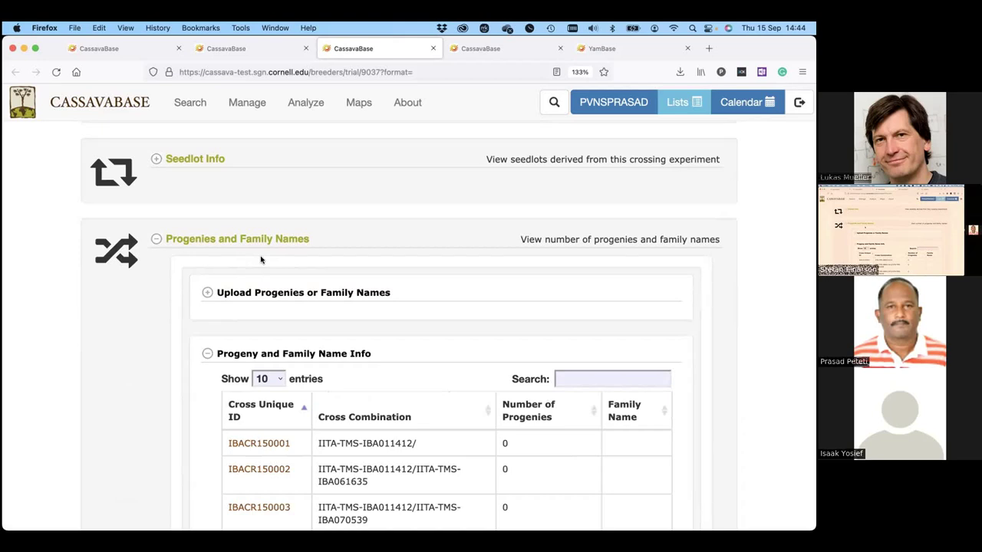
{"action": "scroll", "coordinate": [289, 282], "scroll_direction": "down", "scroll_amount": 3}
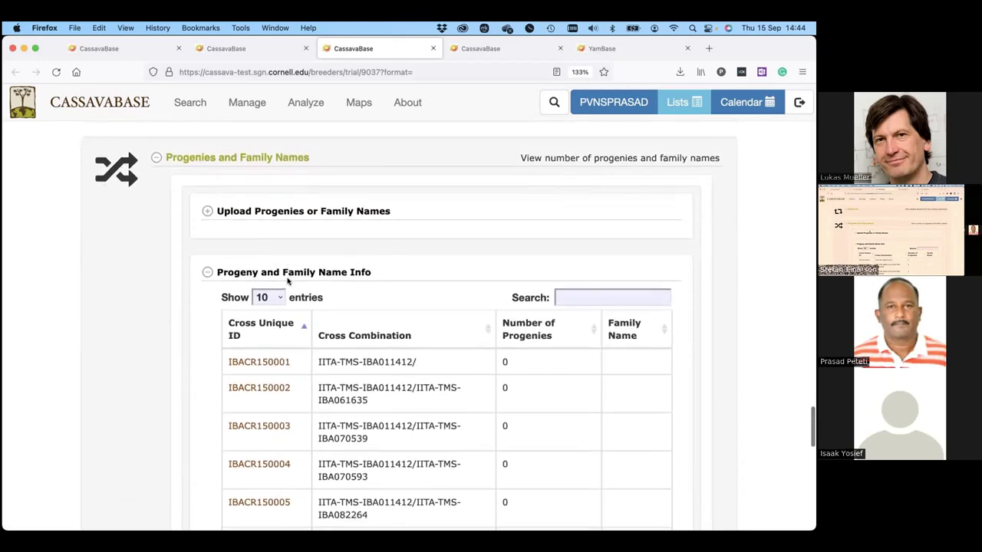
{"action": "scroll", "coordinate": [339, 335], "scroll_direction": "down", "scroll_amount": 2}
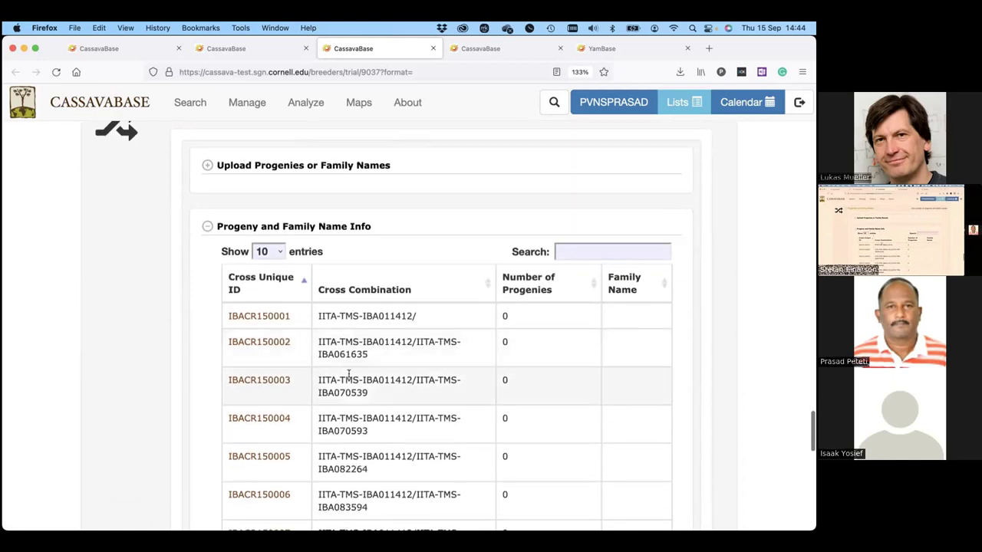
{"action": "scroll", "coordinate": [349, 376], "scroll_direction": "up", "scroll_amount": 1}
{"action": "scroll", "coordinate": [349, 376], "scroll_direction": "up", "scroll_amount": 2}
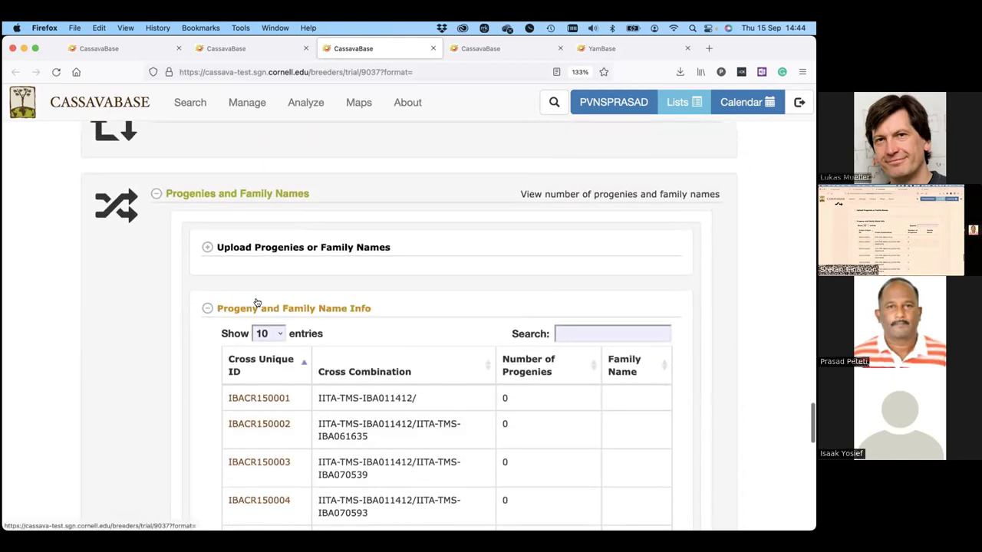
Check the progeny and family name upload options, hide them, and scroll further down the table
{"action": "left_click", "coordinate": [206, 247]}
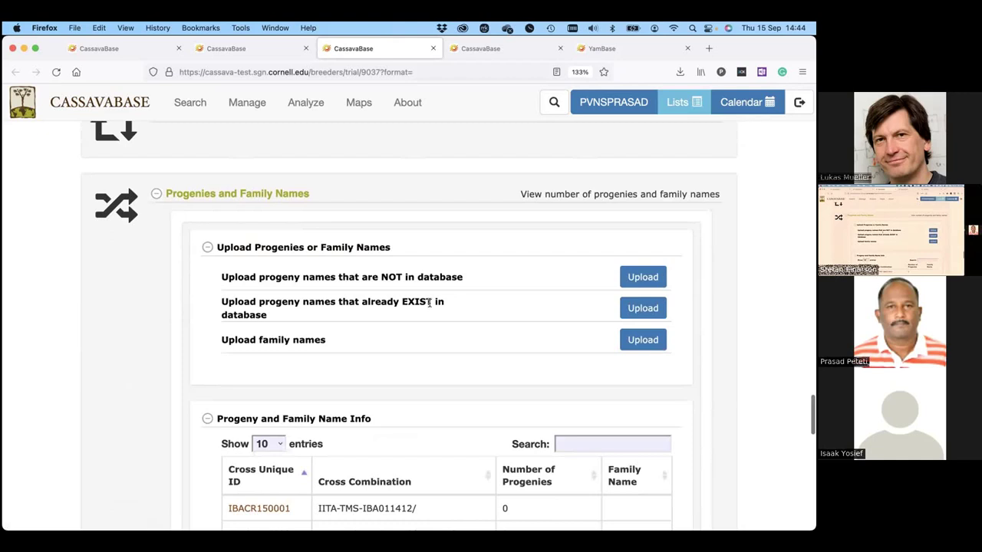
{"action": "left_click", "coordinate": [223, 253]}
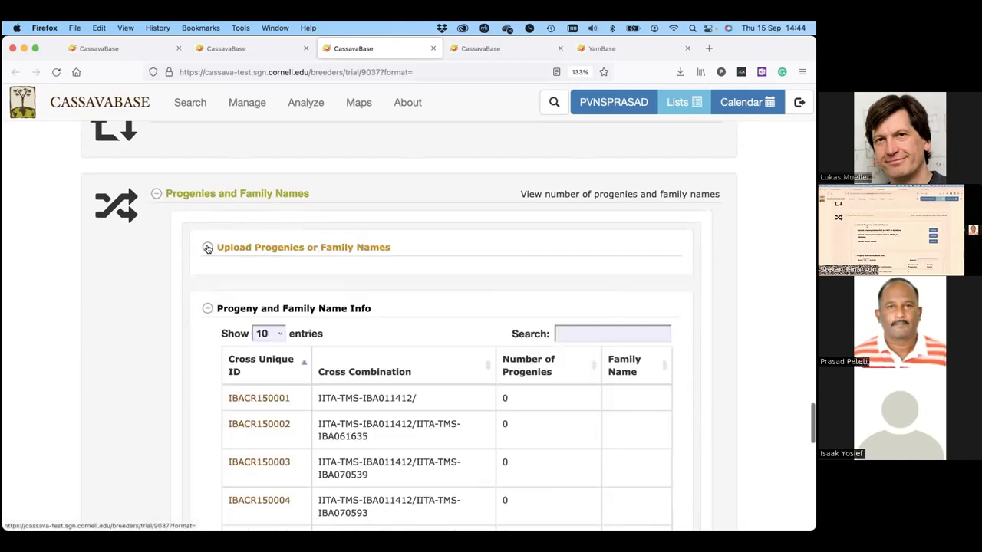
{"action": "scroll", "coordinate": [284, 275], "scroll_direction": "down", "scroll_amount": 5}
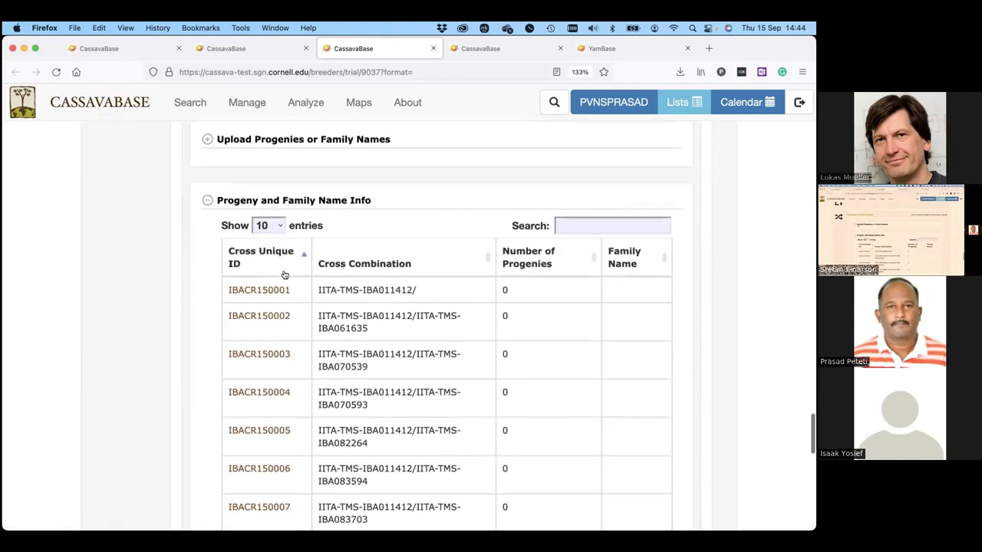
{"action": "scroll", "coordinate": [284, 275], "scroll_direction": "down", "scroll_amount": 4}
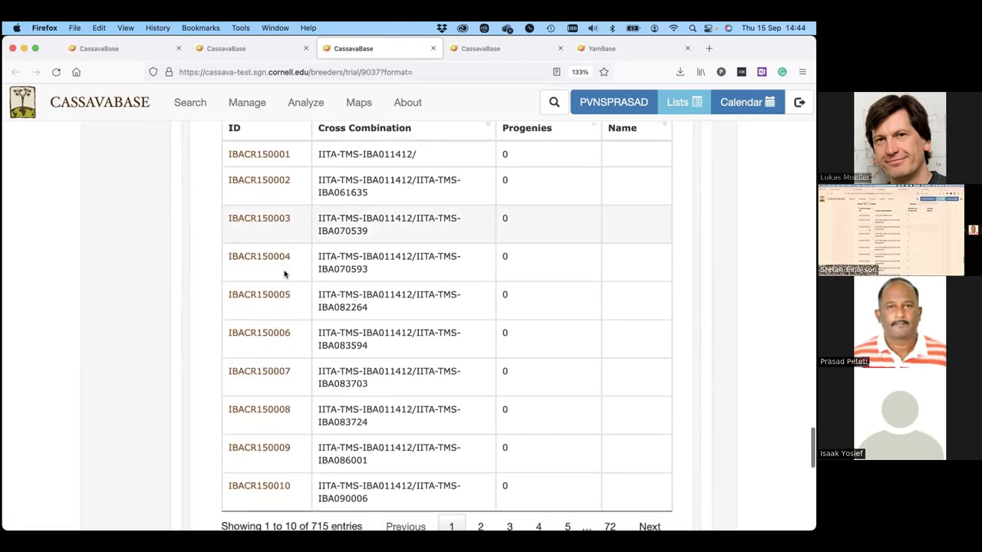
{"action": "scroll", "coordinate": [284, 274], "scroll_direction": "down", "scroll_amount": 5}
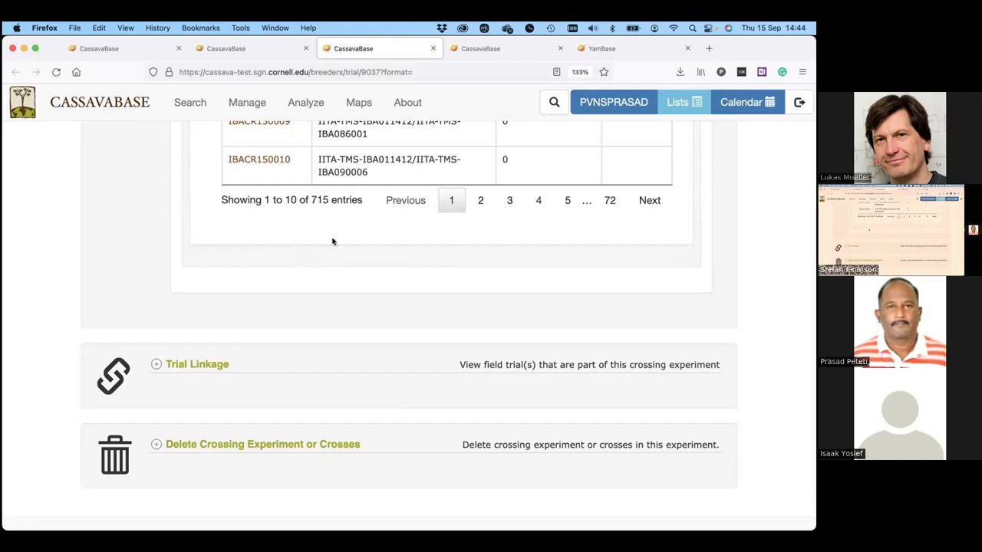
Review the Trial Linkage section and the Delete Crossing Experiment options, including the deletable crosses list
{"action": "left_click", "coordinate": [157, 367]}
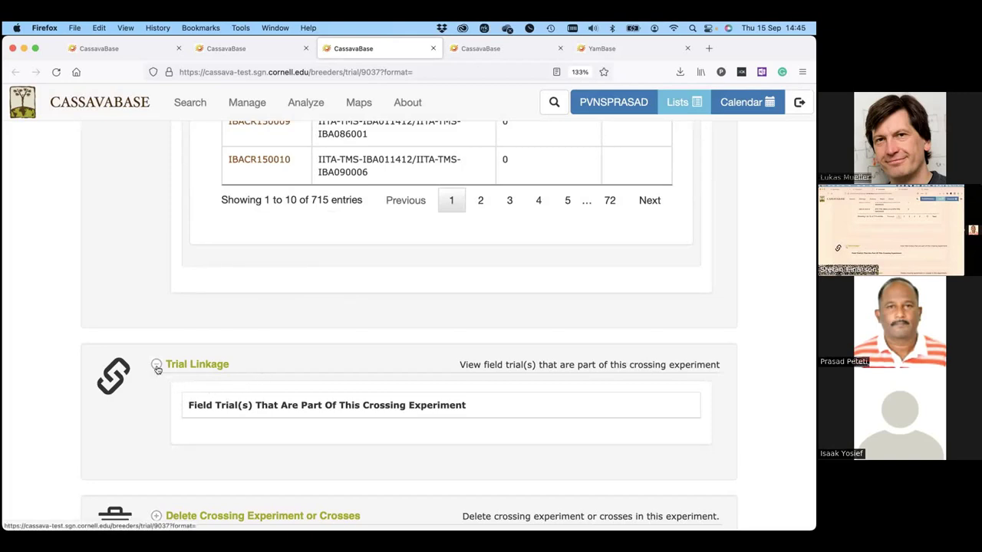
{"action": "left_click", "coordinate": [156, 366]}
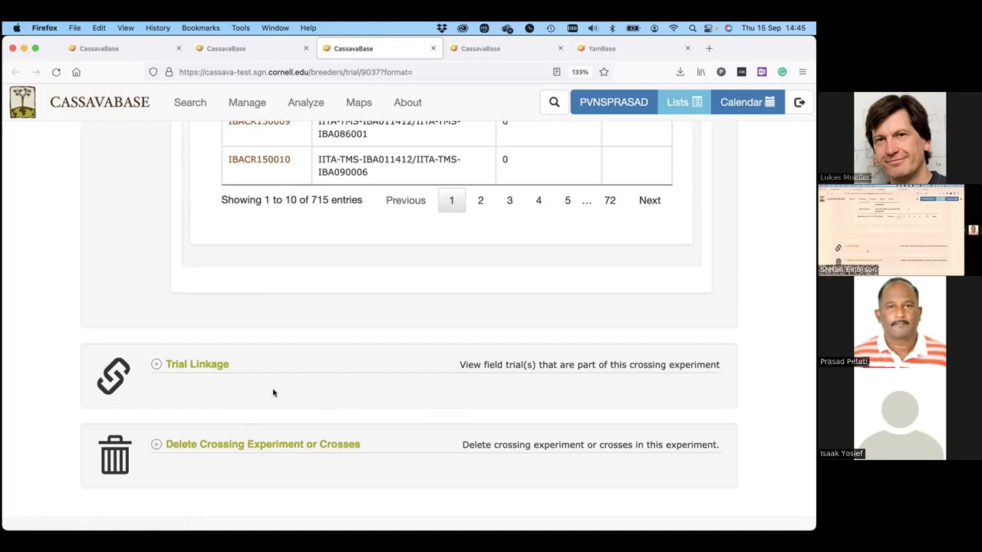
{"action": "scroll", "coordinate": [175, 419], "scroll_direction": "down", "scroll_amount": 3}
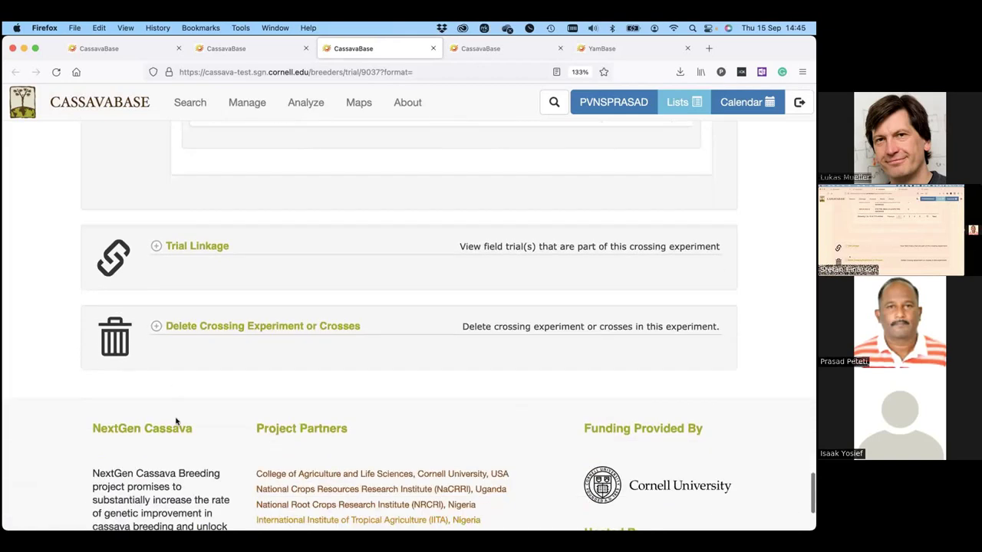
{"action": "left_click", "coordinate": [157, 319]}
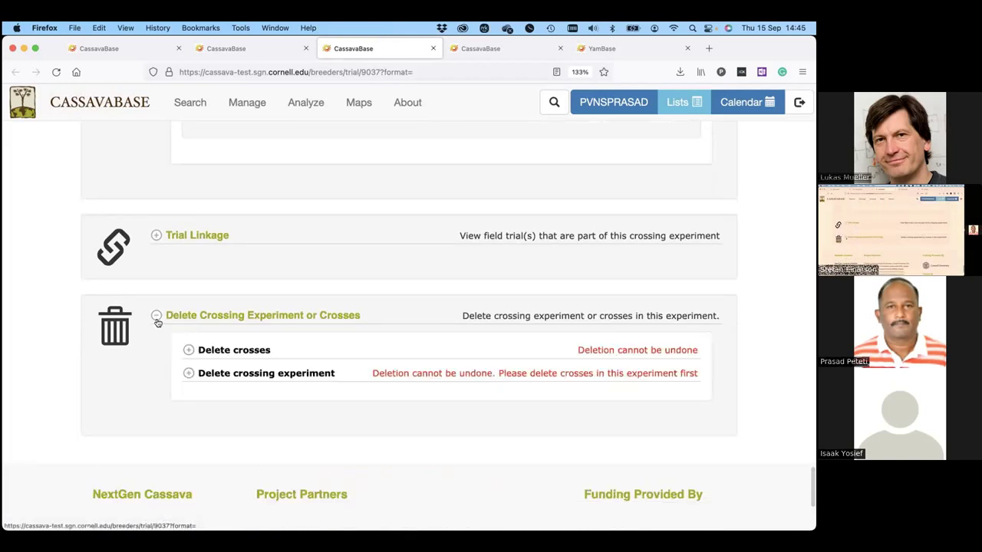
{"action": "left_click", "coordinate": [188, 351]}
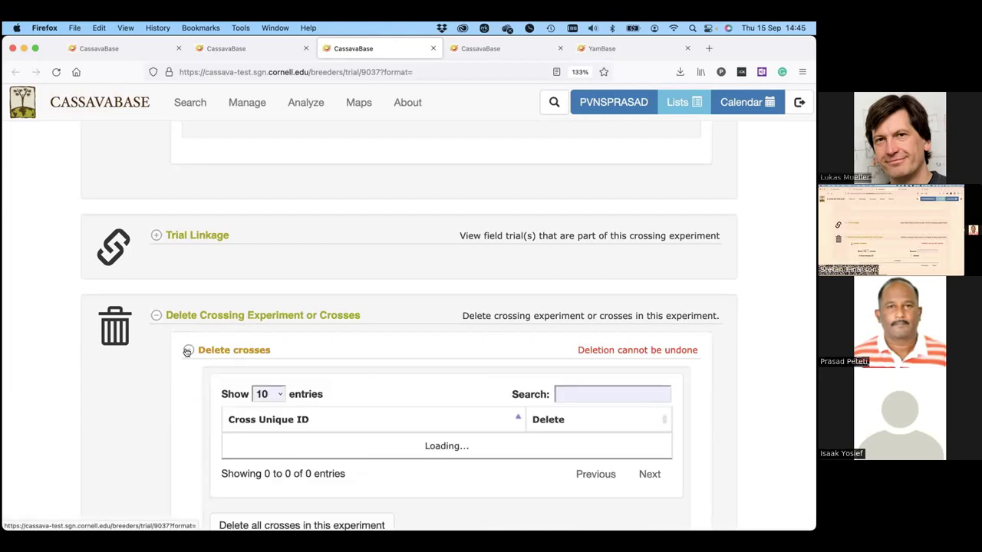
{"action": "left_click", "coordinate": [188, 350]}
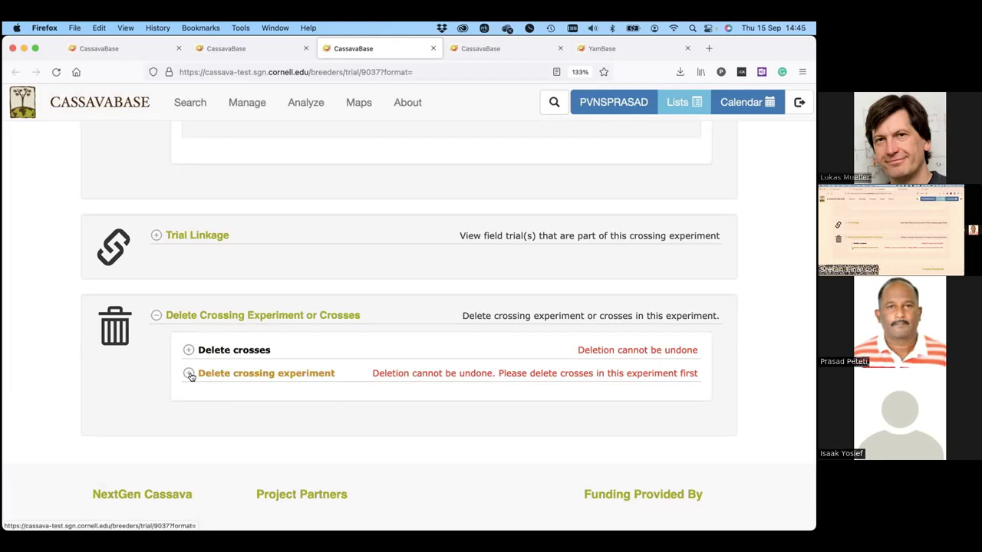
Collapse the experiment details, crosses and parent info sections, then return to the slides at the Intercross App slide
{"action": "scroll", "coordinate": [190, 376], "scroll_direction": "up", "scroll_amount": 20}
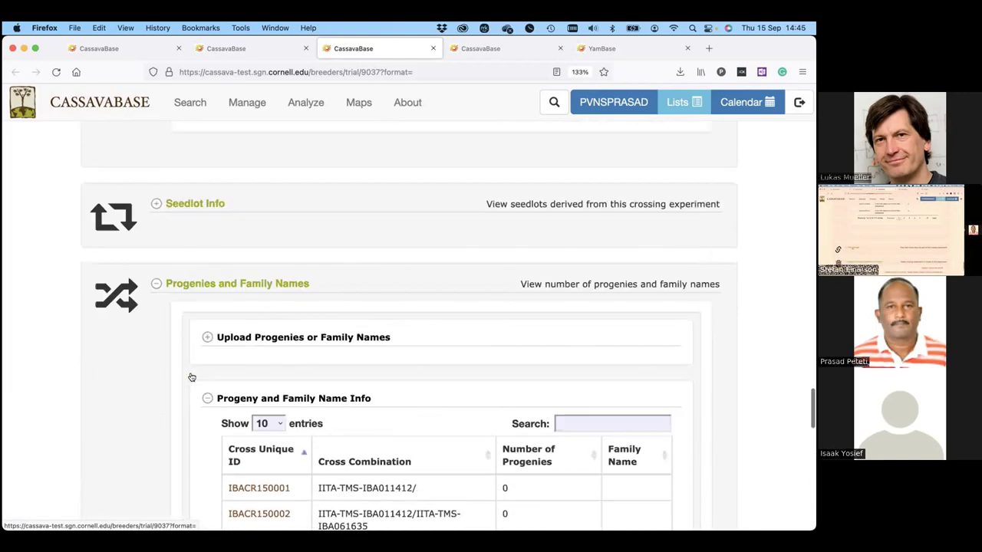
{"action": "scroll", "coordinate": [191, 377], "scroll_direction": "up", "scroll_amount": 15}
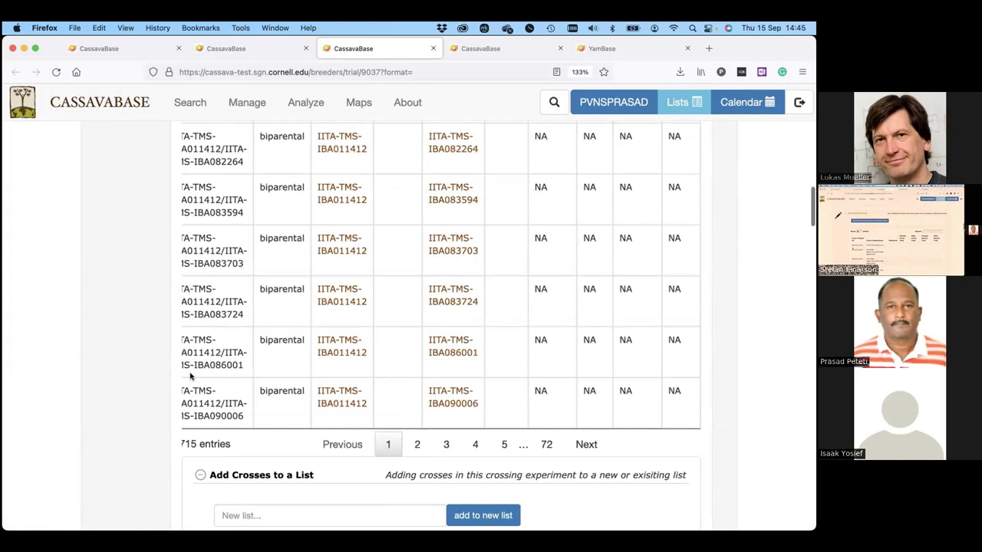
{"action": "scroll", "coordinate": [192, 376], "scroll_direction": "up", "scroll_amount": 10}
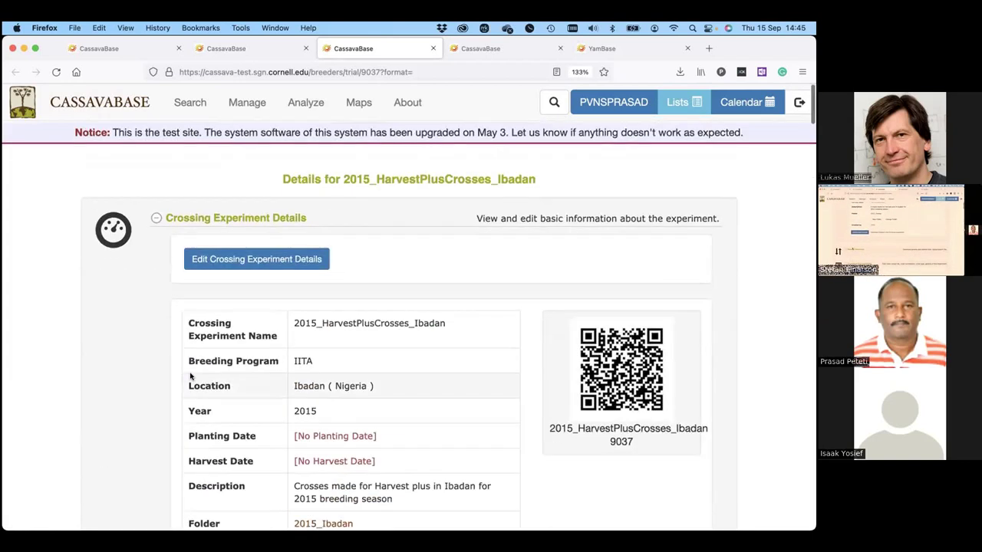
{"action": "left_click", "coordinate": [156, 215]}
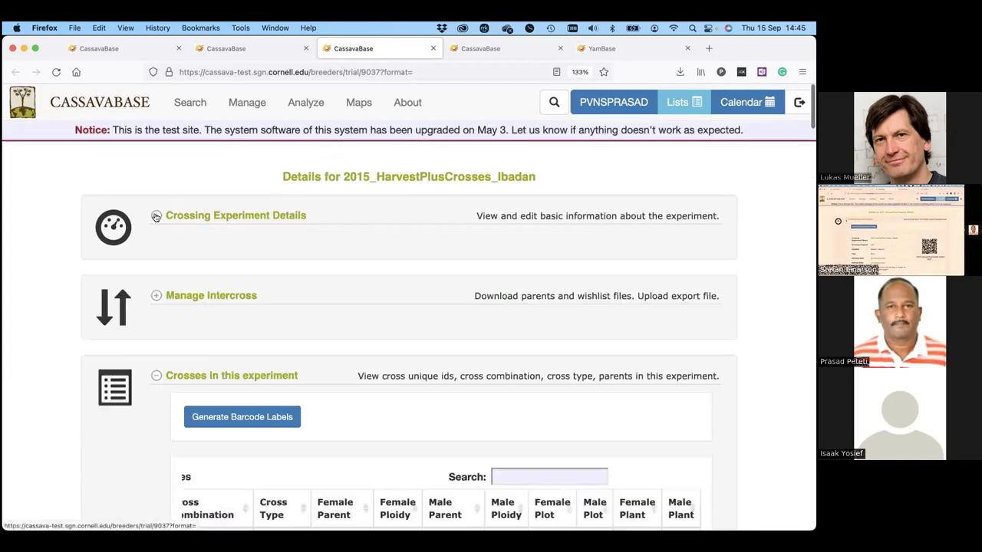
{"action": "left_click", "coordinate": [156, 376]}
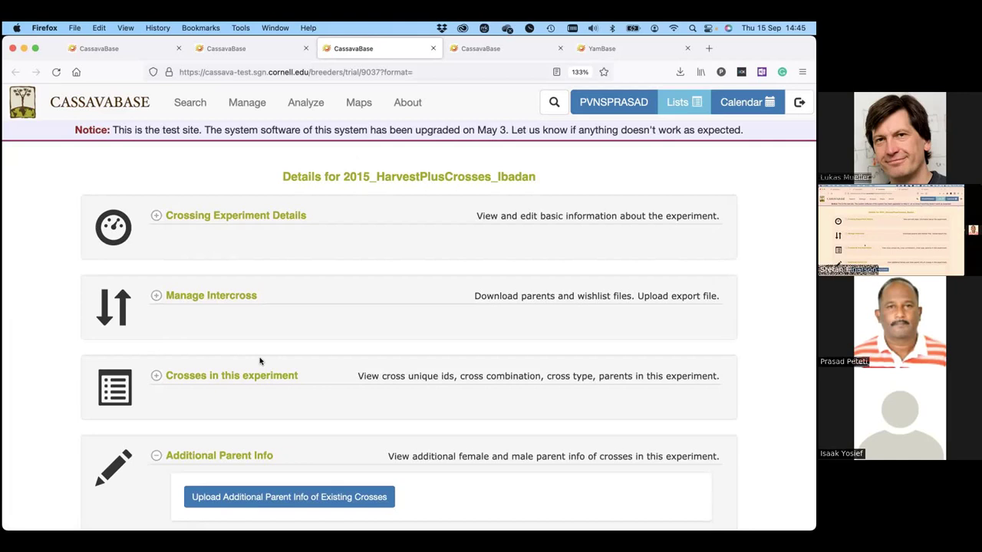
{"action": "left_click", "coordinate": [186, 457]}
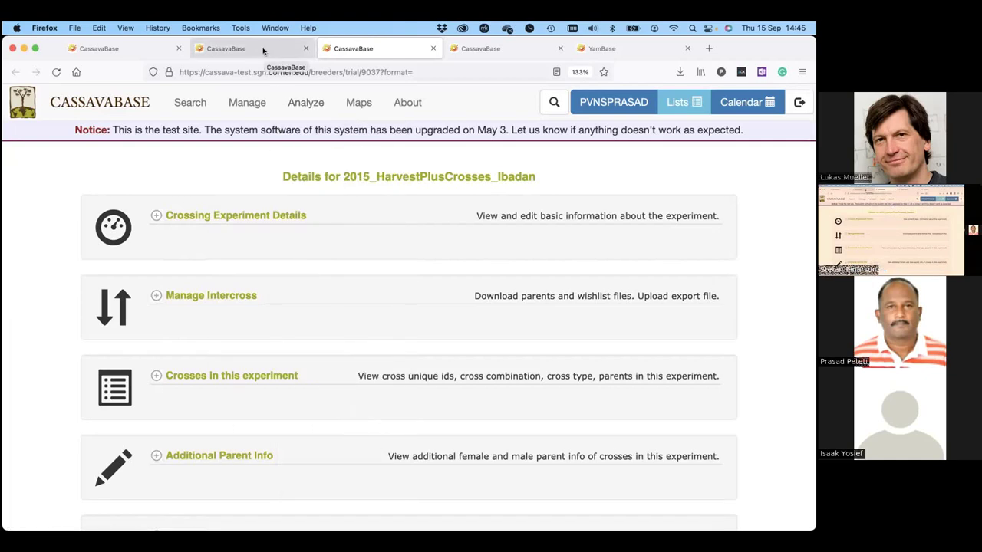
{"action": "key", "text": "super+Tab"}
{"action": "key", "text": "super+Tab"}
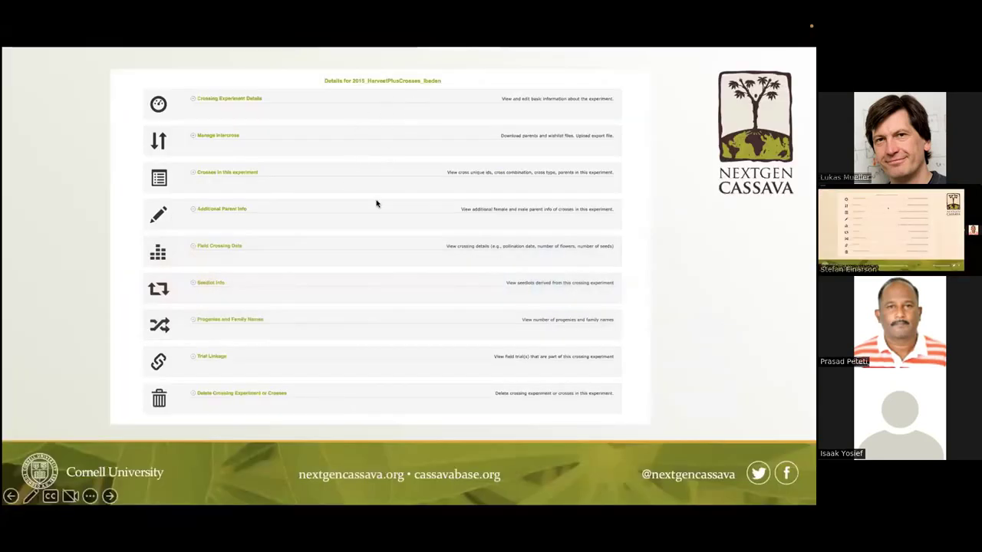
{"action": "key", "text": "Right"}
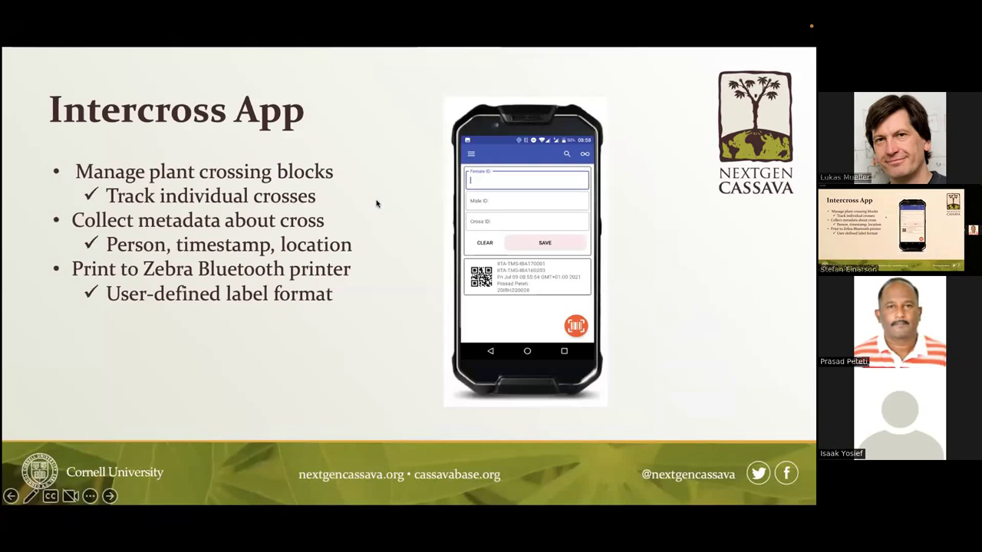
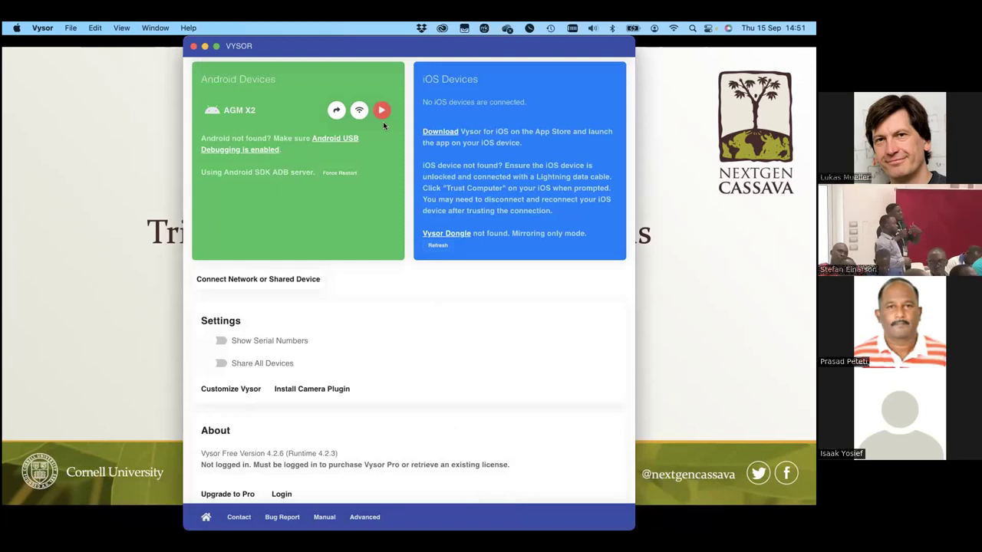
Start mirroring the AGM X2 in Vysor, retry after the error, and search for Vysor
{"action": "left_click", "coordinate": [381, 111]}
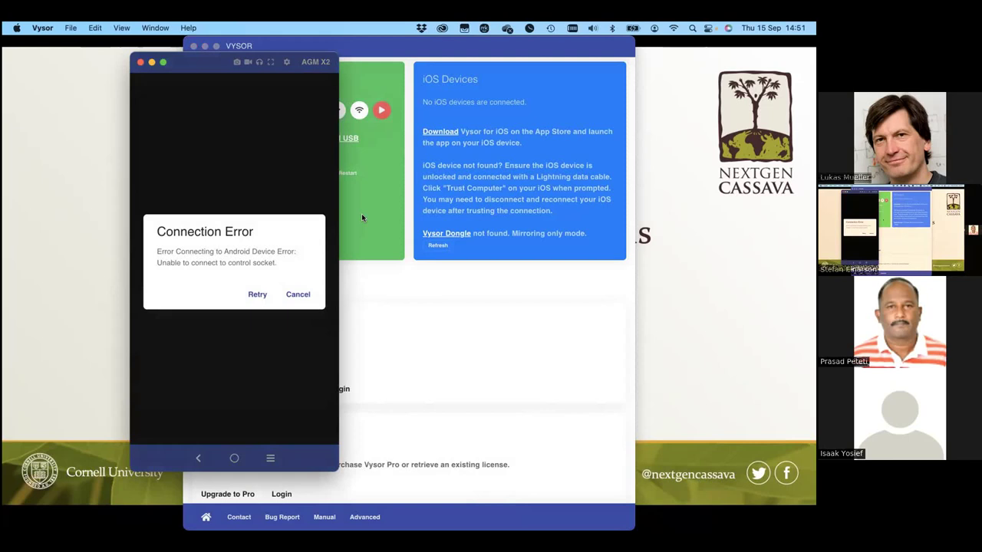
{"action": "left_click", "coordinate": [256, 296]}
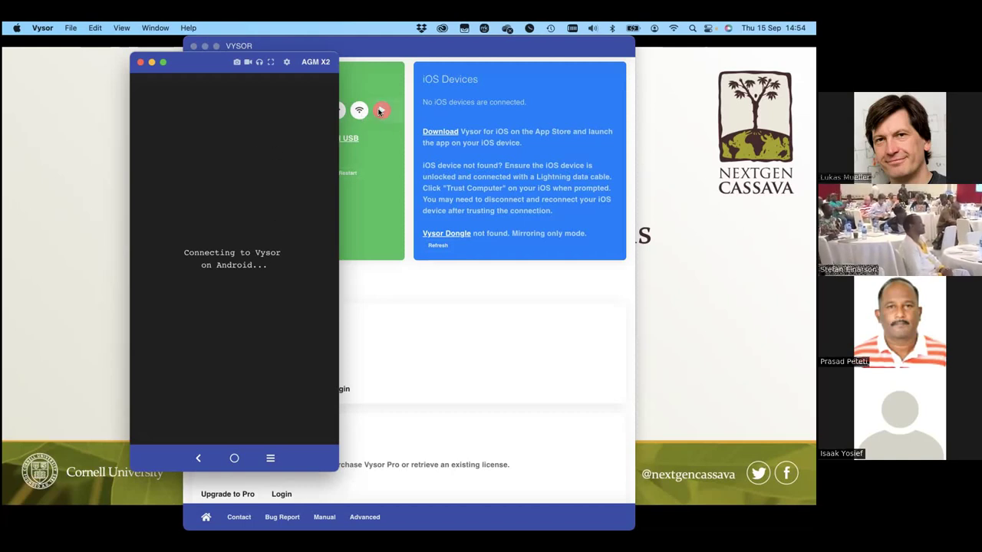
{"action": "key", "text": "super+space"}
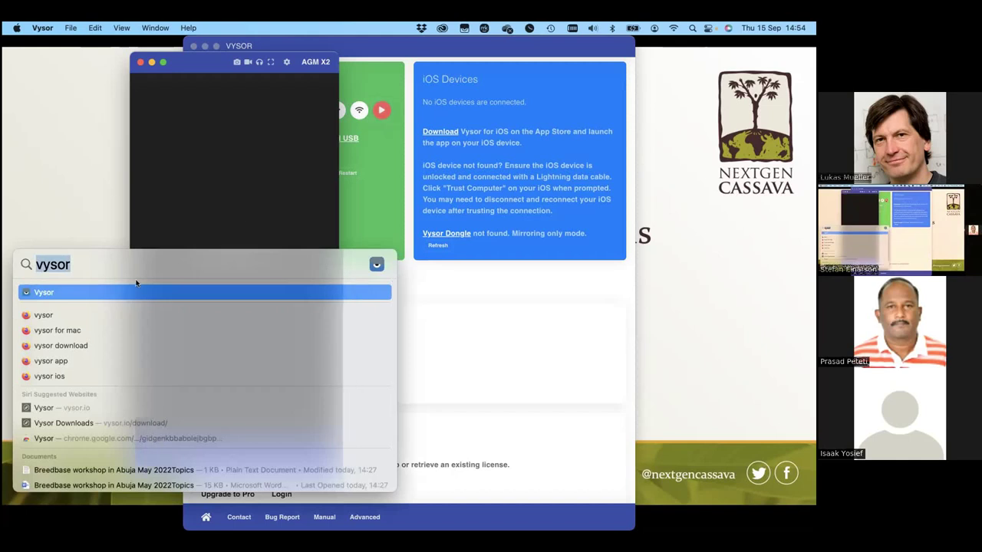
Relaunch Vysor from search and retry until Intercross's cross-entry screen shows on the mirror
{"action": "left_click", "coordinate": [131, 288]}
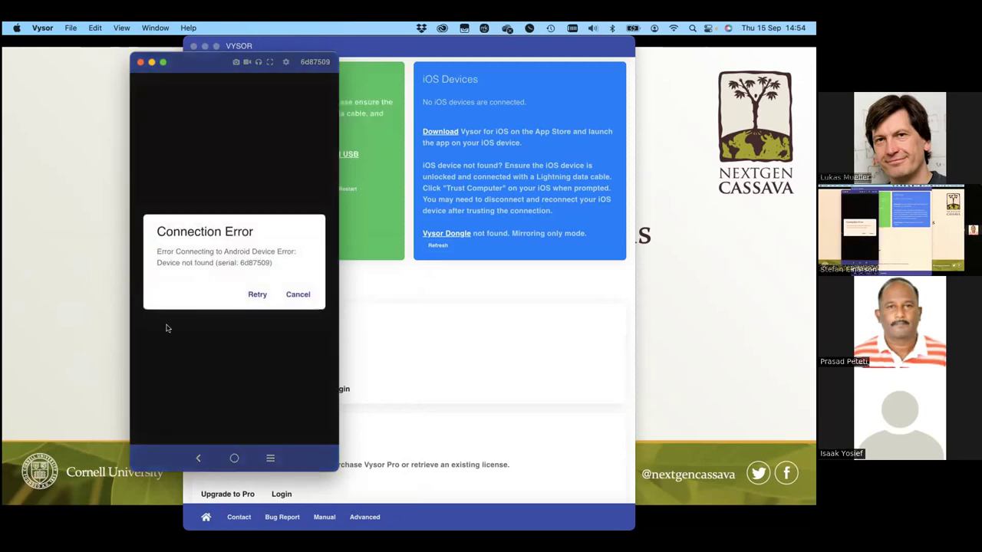
{"action": "left_click", "coordinate": [256, 295]}
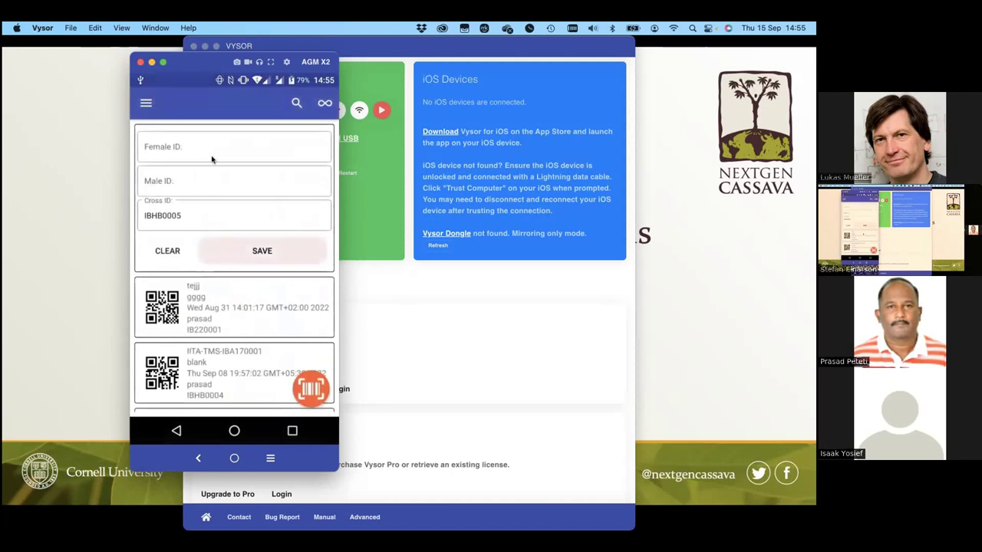
{"action": "left_click", "coordinate": [205, 151]}
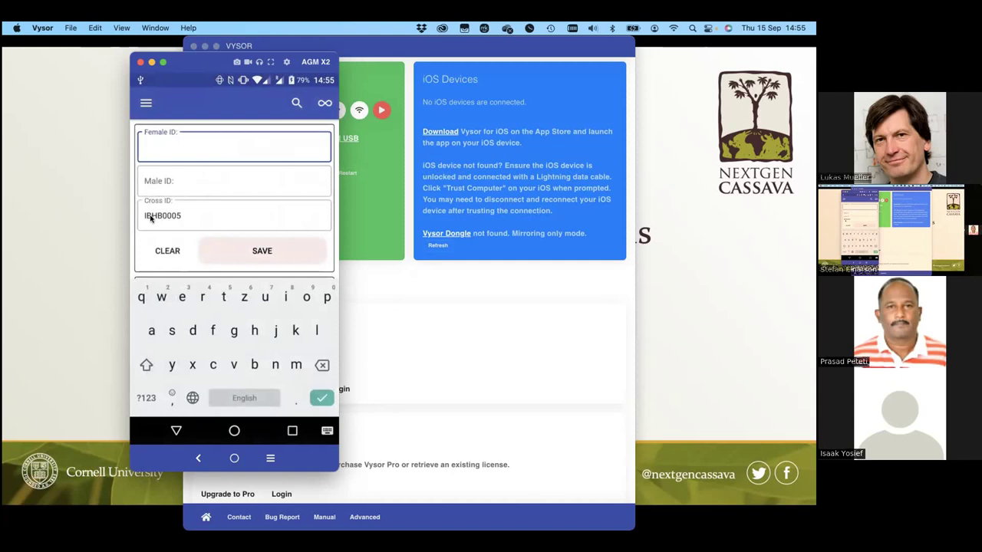
{"action": "left_click", "coordinate": [145, 102]}
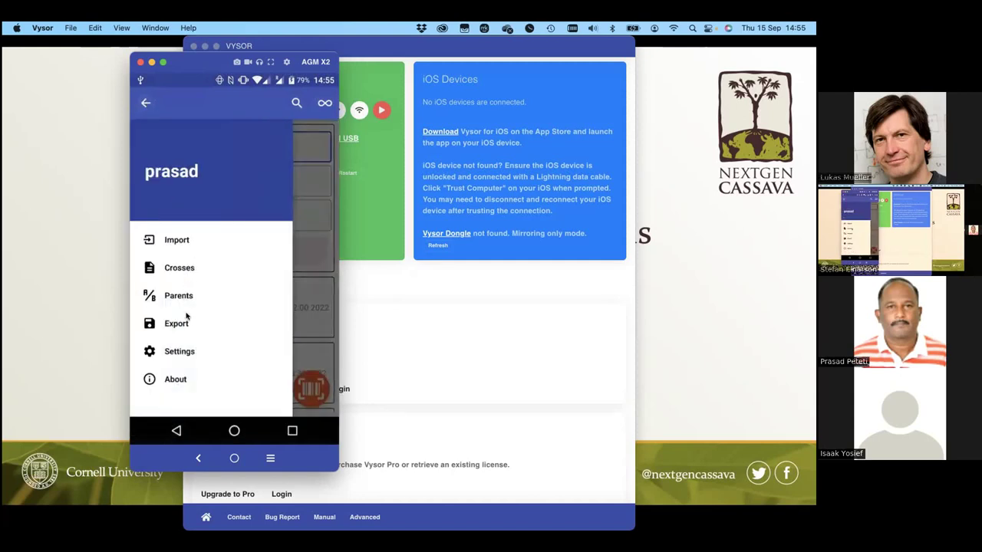
{"action": "left_click", "coordinate": [184, 349]}
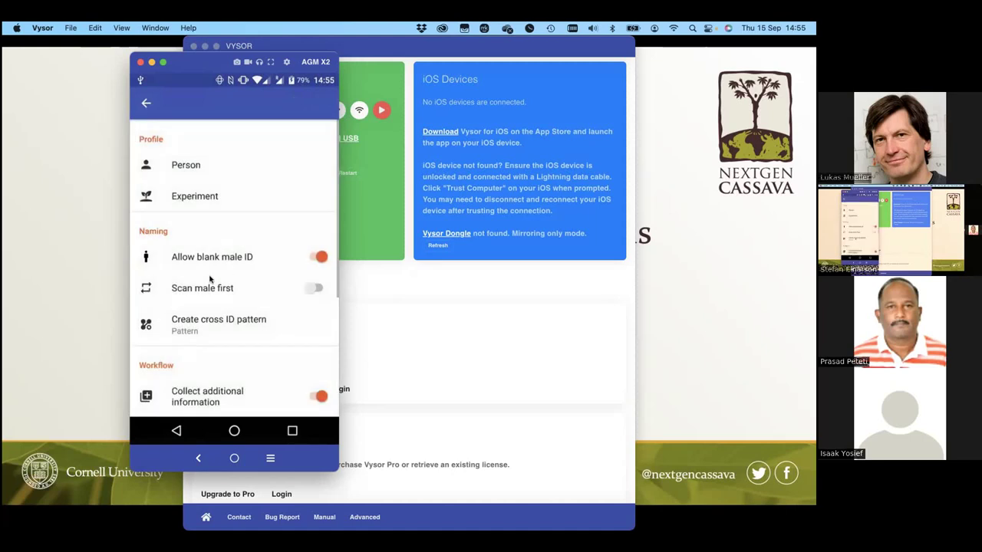
{"action": "left_click", "coordinate": [204, 330]}
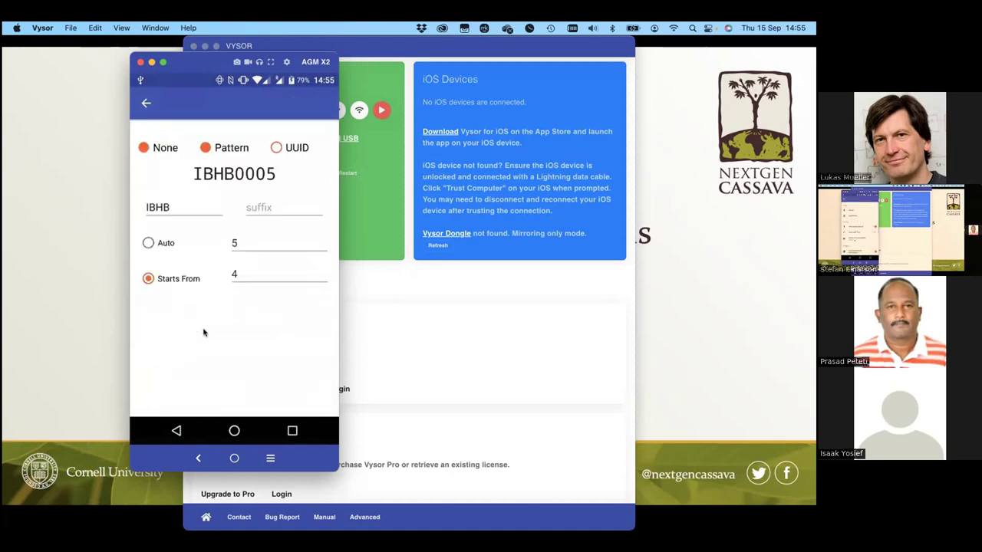
{"action": "left_click", "coordinate": [153, 151]}
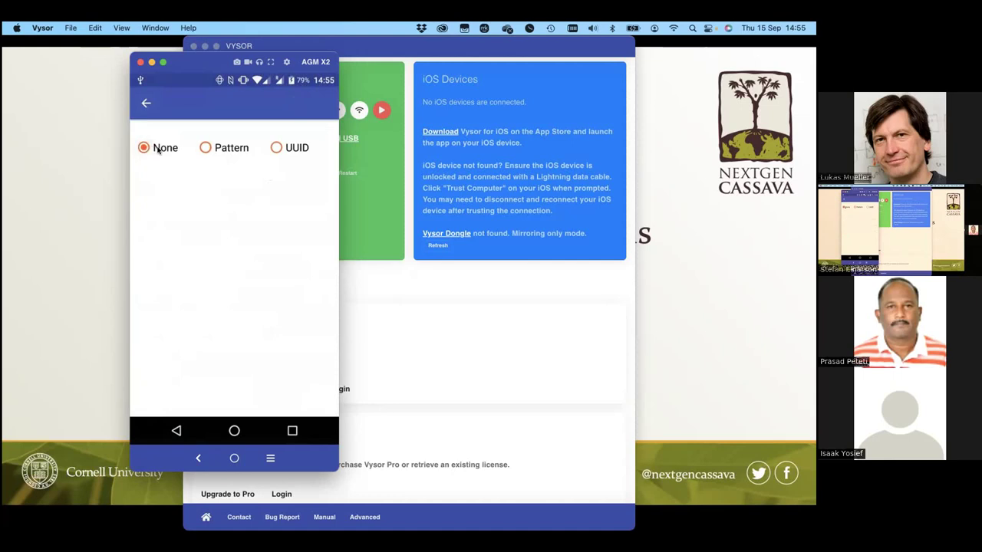
{"action": "left_click", "coordinate": [204, 151]}
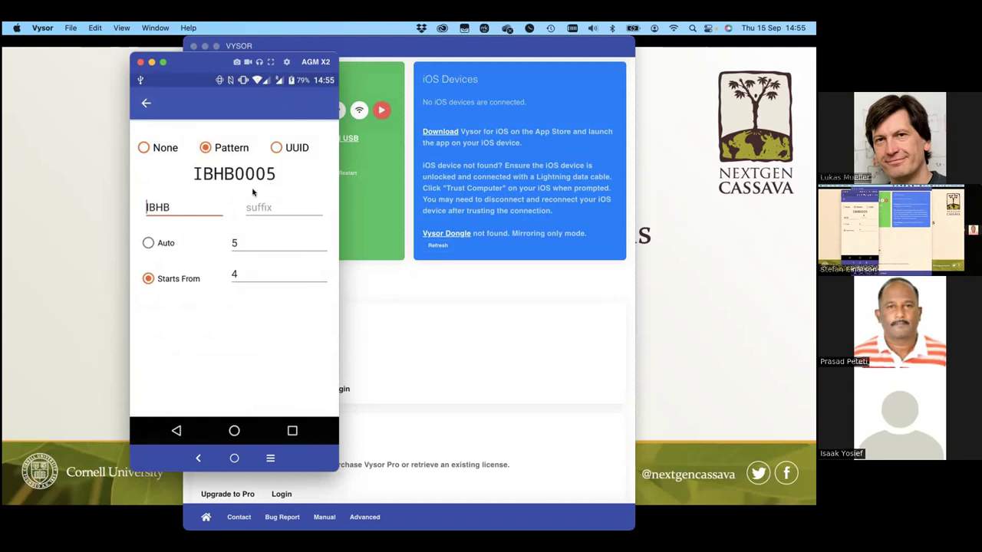
{"action": "left_click", "coordinate": [277, 149]}
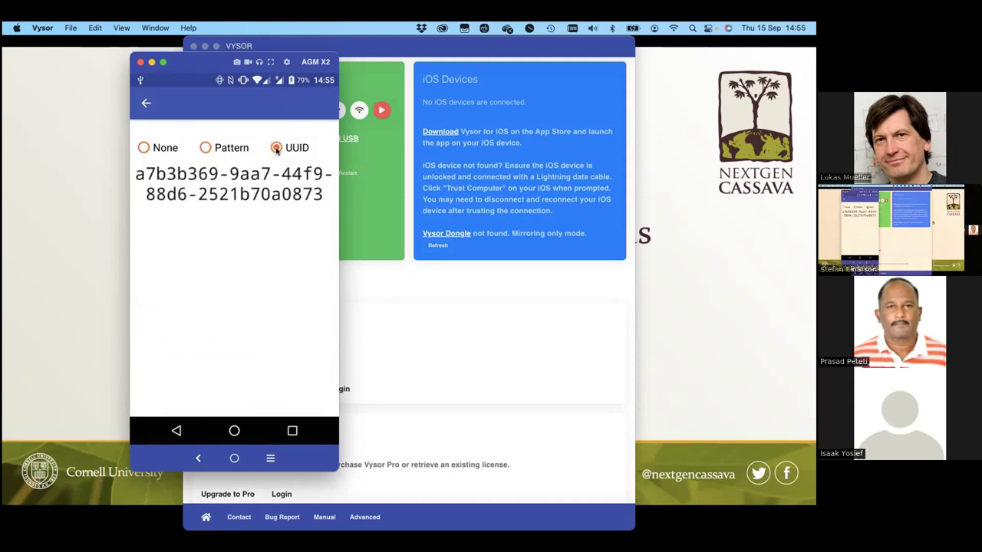
{"action": "left_click", "coordinate": [212, 150]}
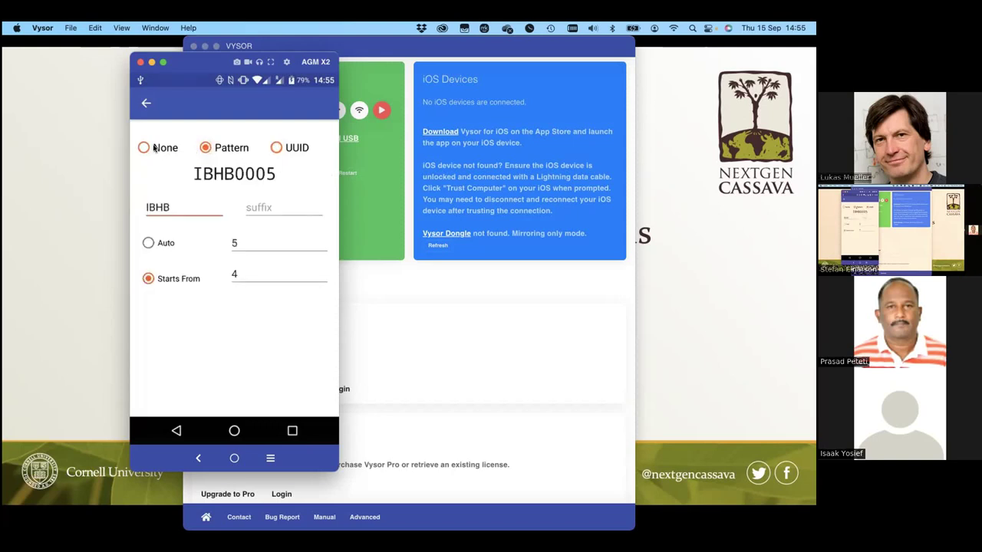
{"action": "left_click", "coordinate": [148, 106]}
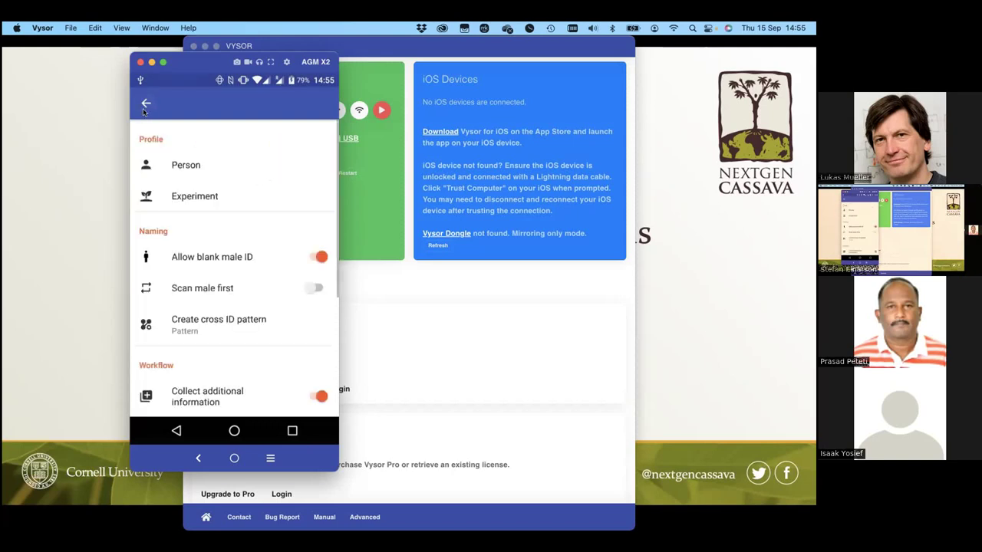
{"action": "left_click", "coordinate": [144, 107]}
Enter Female ID TMEB419 and Male ID IITA-TMS-IBA30572, then select Cross ID IBHB0005
{"action": "left_click", "coordinate": [207, 151]}
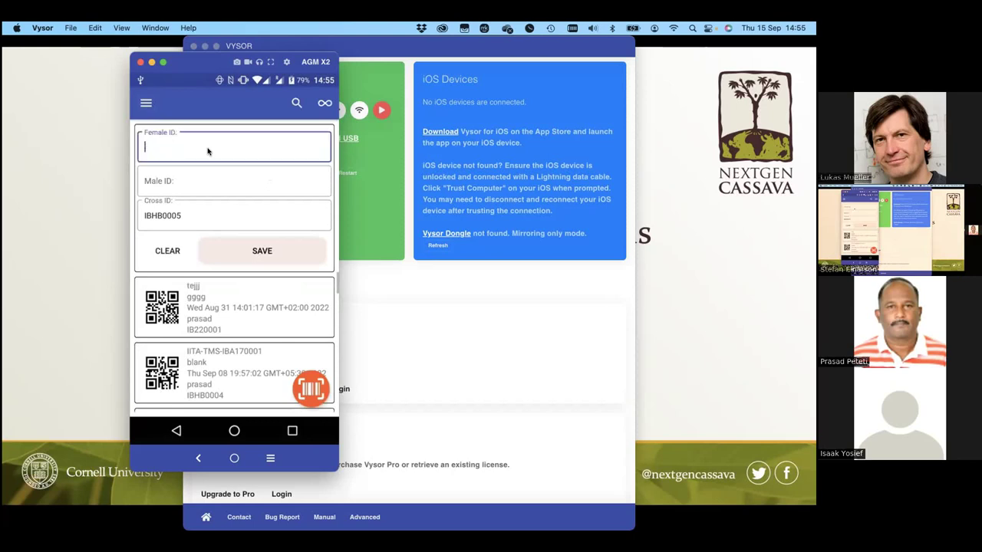
{"action": "type", "text": "Y"}
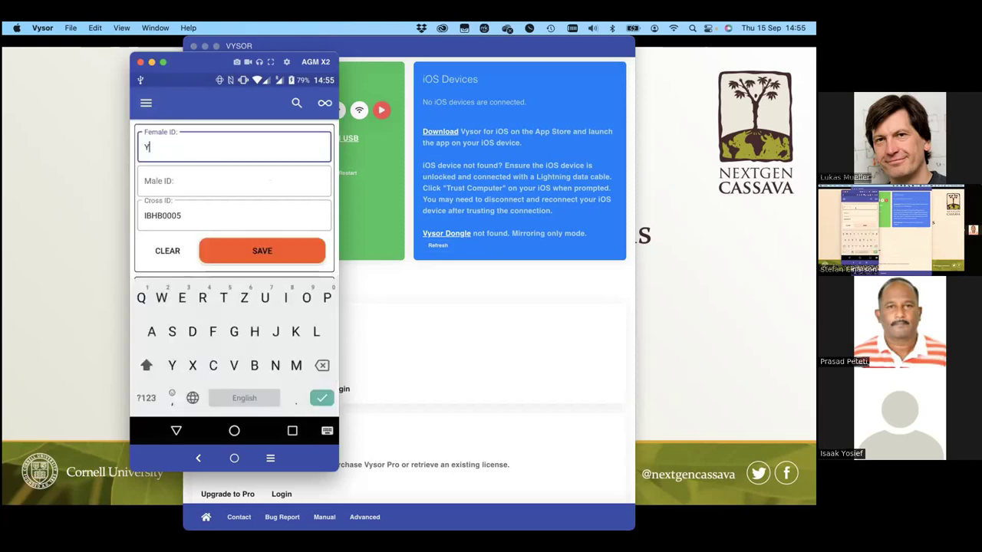
{"action": "type", "text": "TMEB419"}
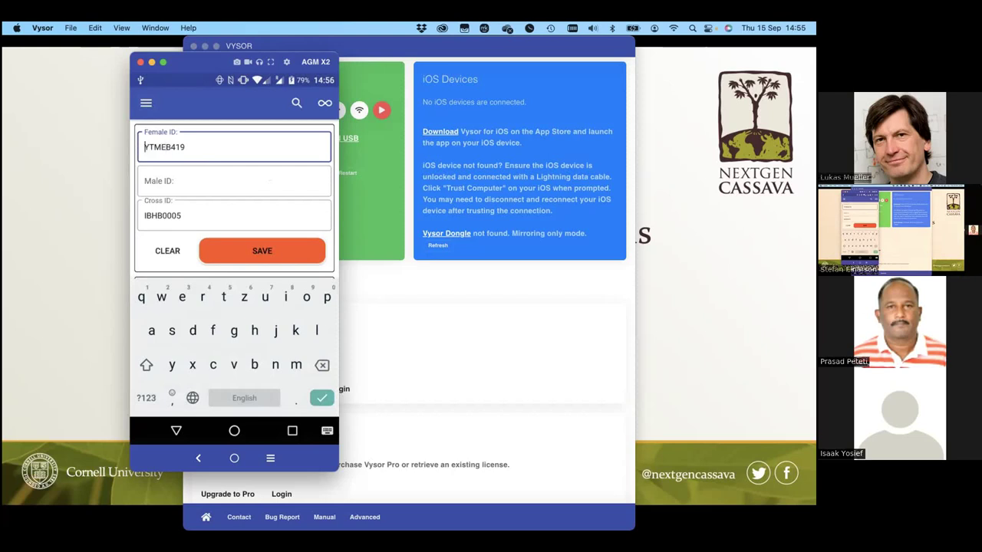
{"action": "key", "text": "BackSpace"}
{"action": "left_click", "coordinate": [217, 181]}
{"action": "type", "text": "LIpTA-TMS"}
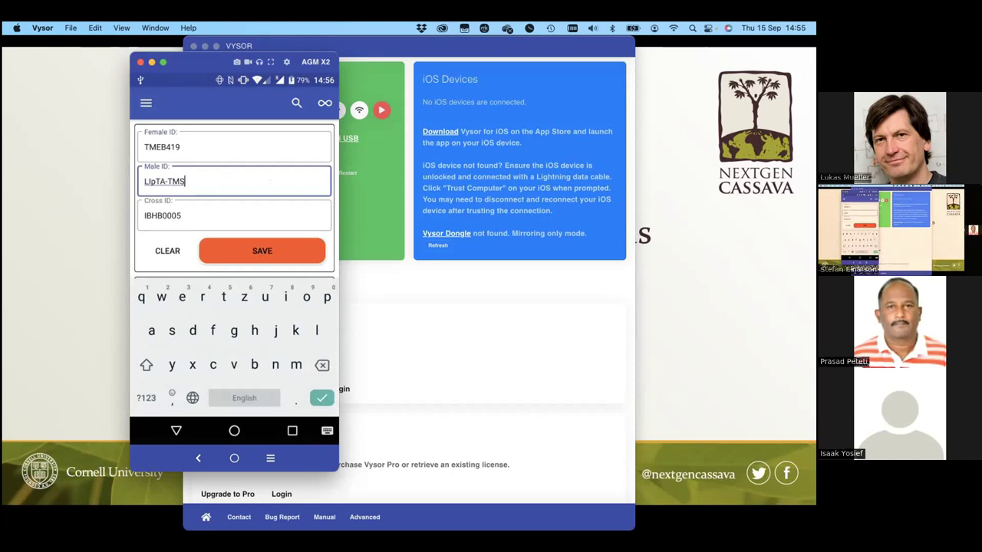
{"action": "key", "text": "BackSpace"}
{"action": "key", "text": "BackSpace"}
{"action": "key", "text": "BackSpace"}
{"action": "key", "text": "BackSpace"}
{"action": "key", "text": "BackSpace"}
{"action": "key", "text": "BackSpace"}
{"action": "key", "text": "BackSpace"}
{"action": "key", "text": "BackSpace"}
{"action": "key", "text": "BackSpace"}
{"action": "type", "text": "IITA-TMS-IBA30572"}
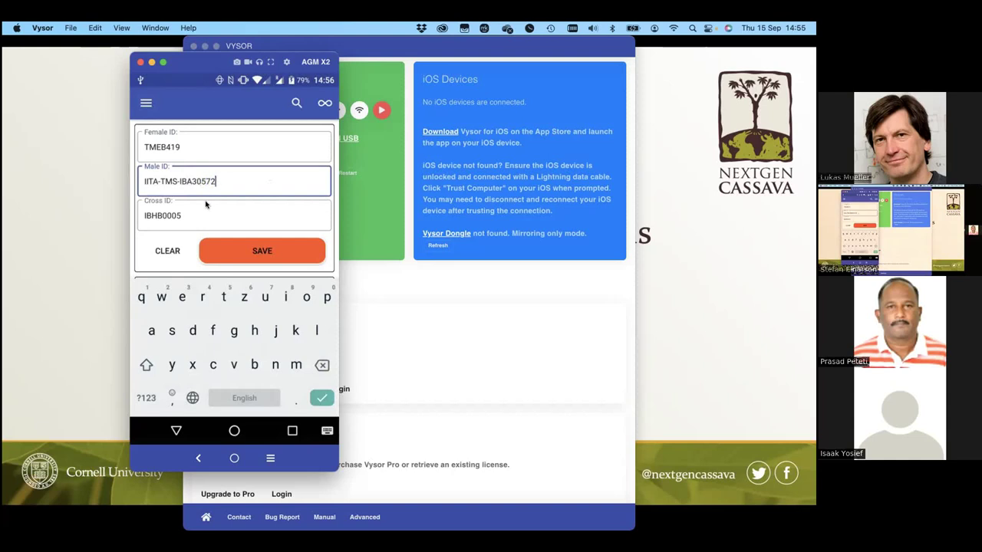
{"action": "left_click", "coordinate": [202, 220]}
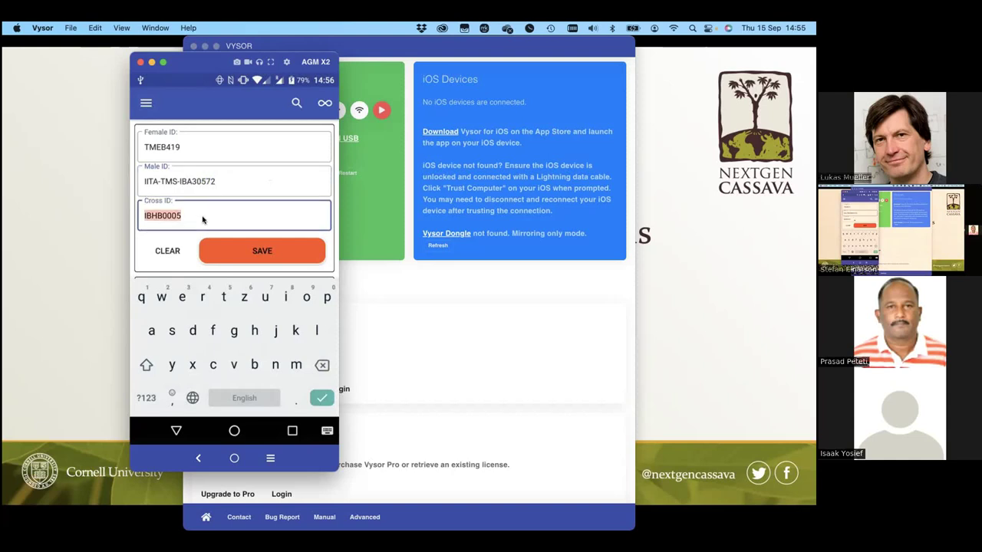
Save cross IBHB0005 and open its record from the saved crosses list
{"action": "left_click", "coordinate": [238, 252]}
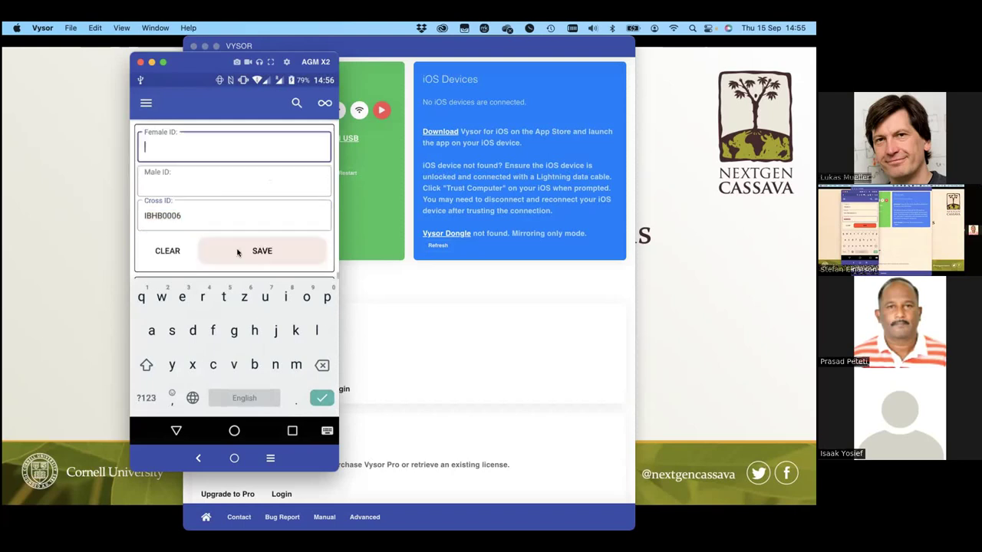
{"action": "left_click", "coordinate": [178, 430]}
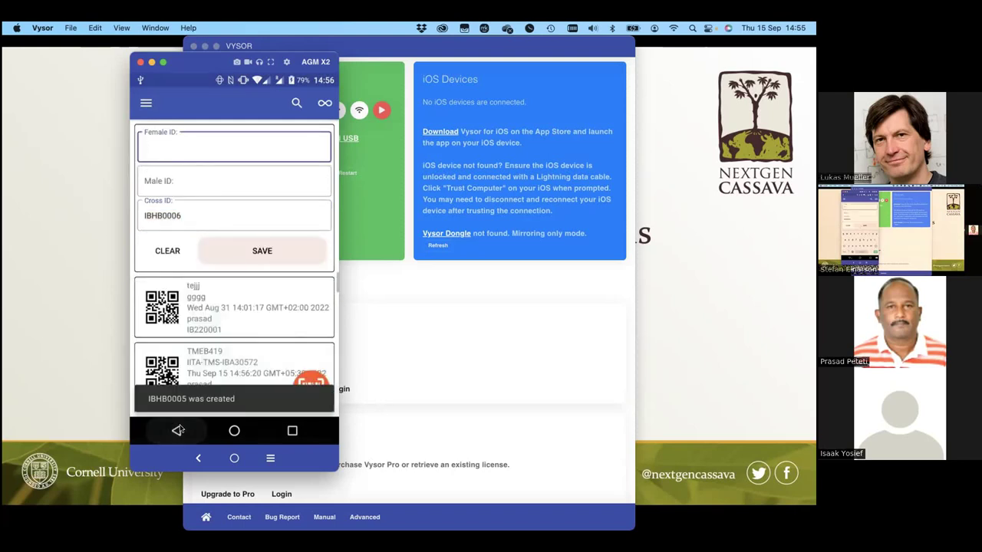
{"action": "scroll", "coordinate": [227, 330], "scroll_direction": "down", "scroll_amount": 2}
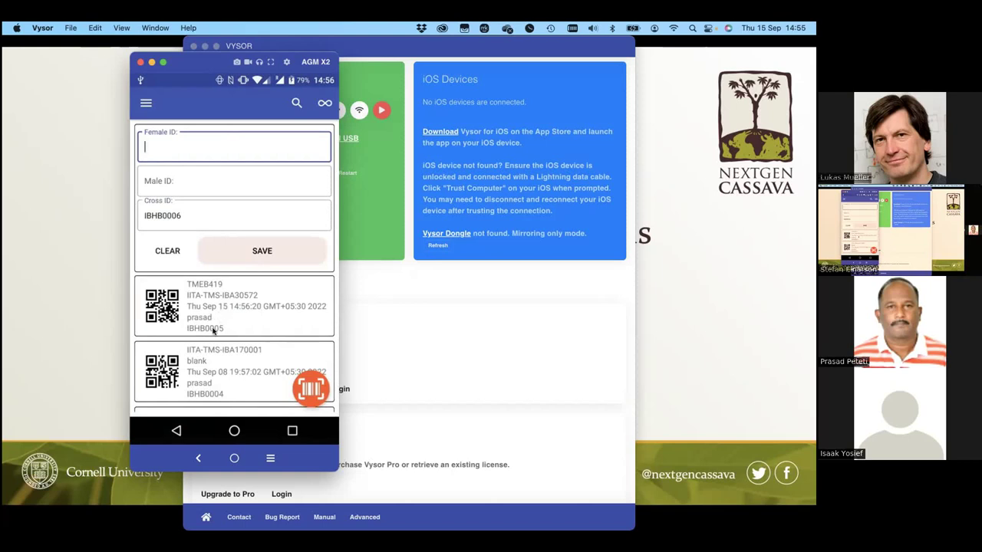
{"action": "left_click", "coordinate": [234, 309]}
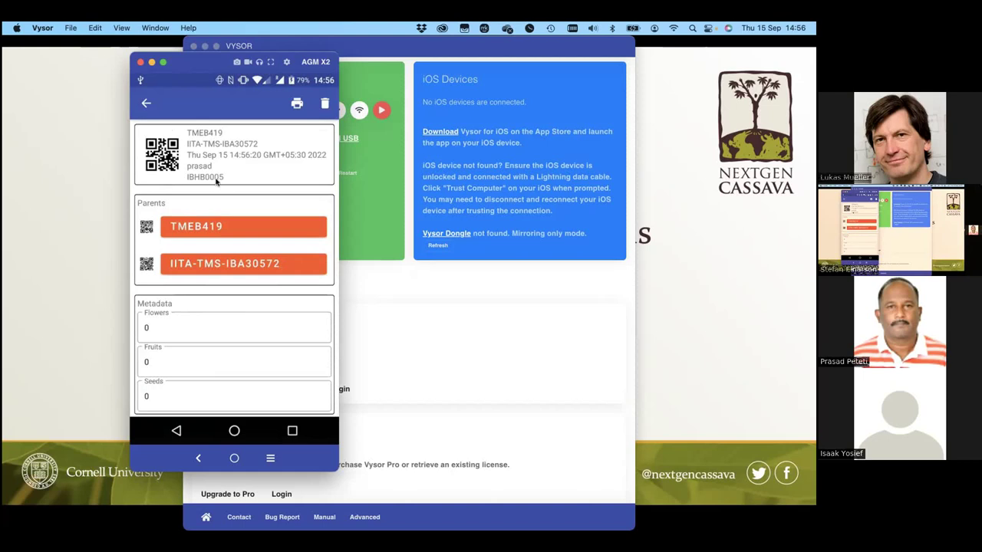
Set the Flowers count to 40, correcting the mistaken 35
{"action": "left_click", "coordinate": [159, 326]}
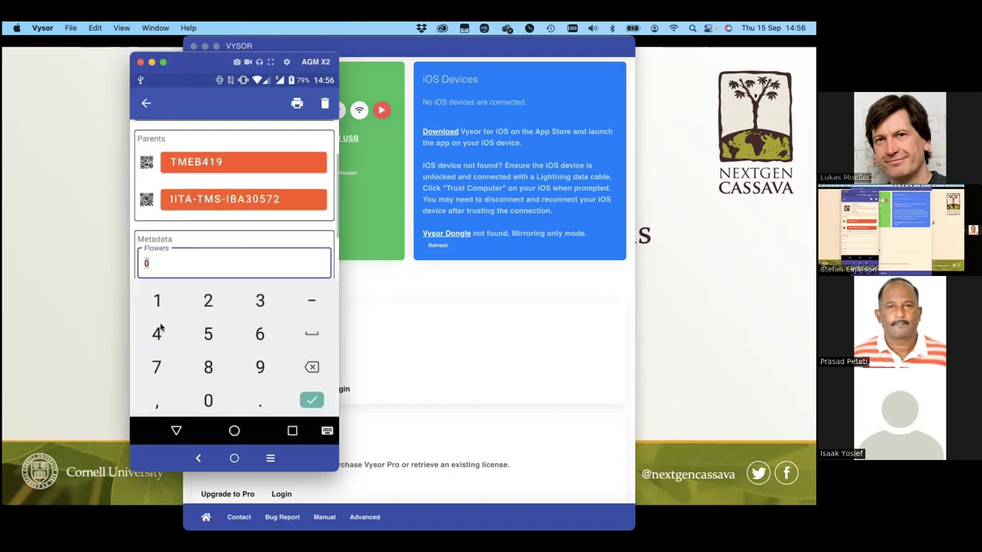
{"action": "type", "text": "35"}
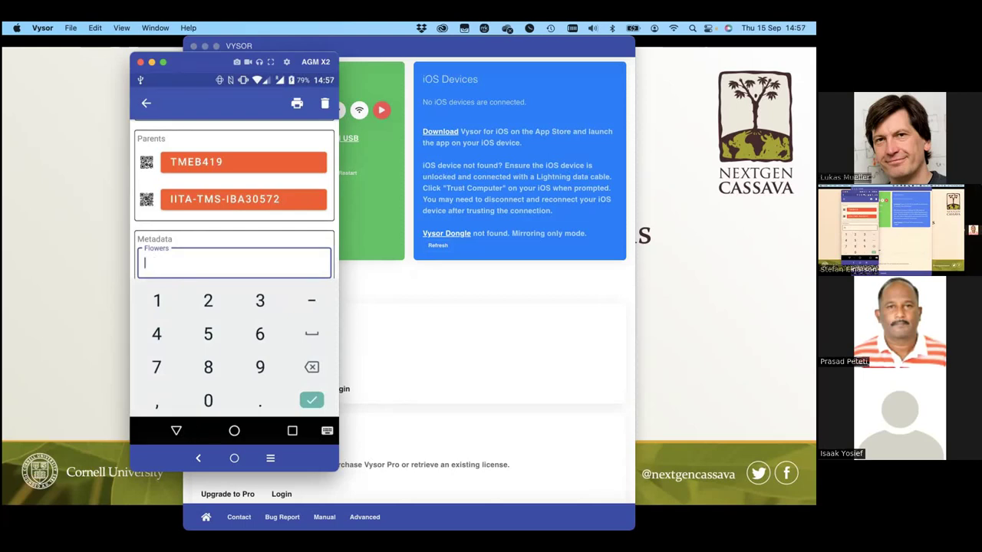
{"action": "left_click", "coordinate": [260, 301]}
{"action": "left_click", "coordinate": [208, 337]}
{"action": "left_click", "coordinate": [303, 405]}
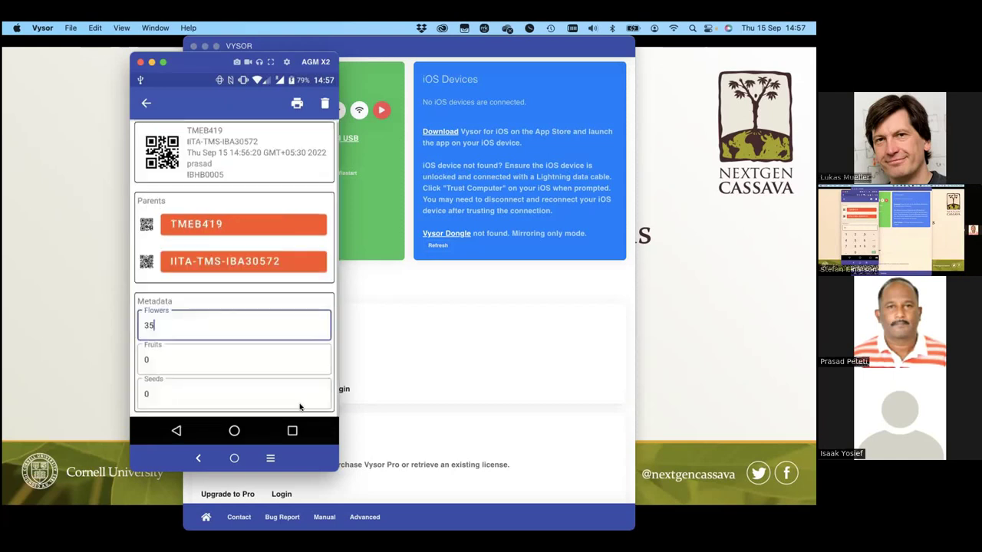
{"action": "left_click", "coordinate": [219, 372]}
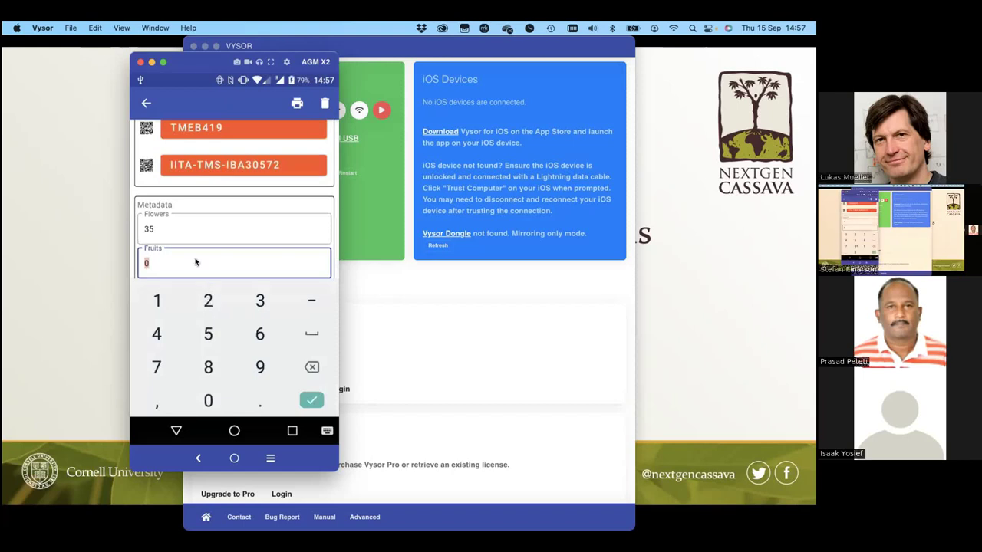
{"action": "left_click", "coordinate": [186, 235]}
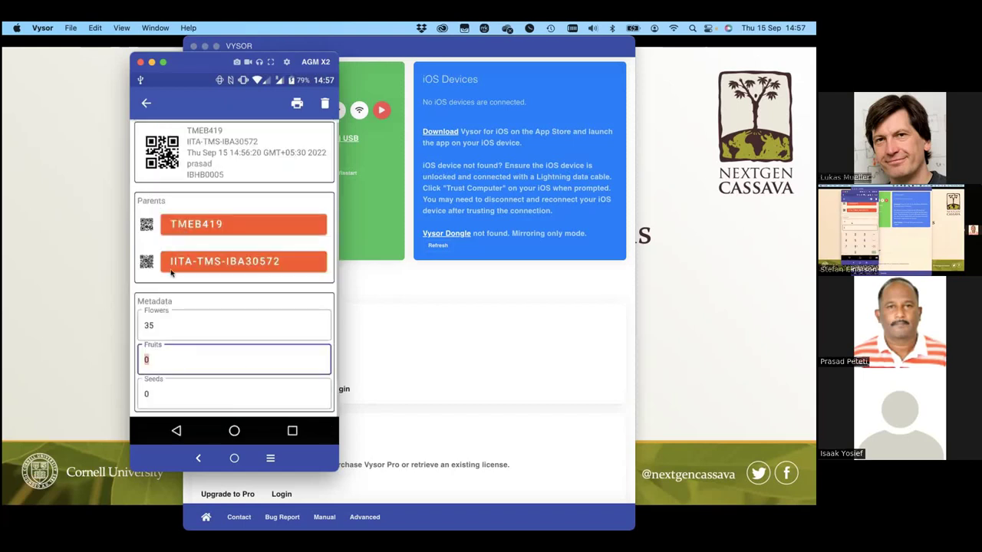
{"action": "left_click", "coordinate": [169, 324]}
{"action": "left_click", "coordinate": [168, 322]}
{"action": "left_click", "coordinate": [208, 400]}
{"action": "left_click", "coordinate": [305, 402]}
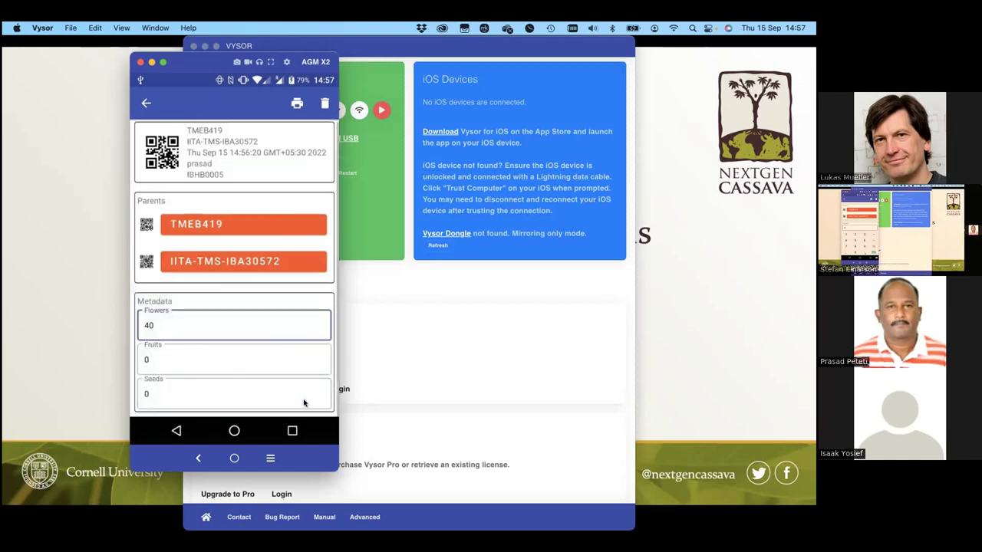
Record 20 fruits and 30 seeds for the cross
{"action": "left_click", "coordinate": [219, 355]}
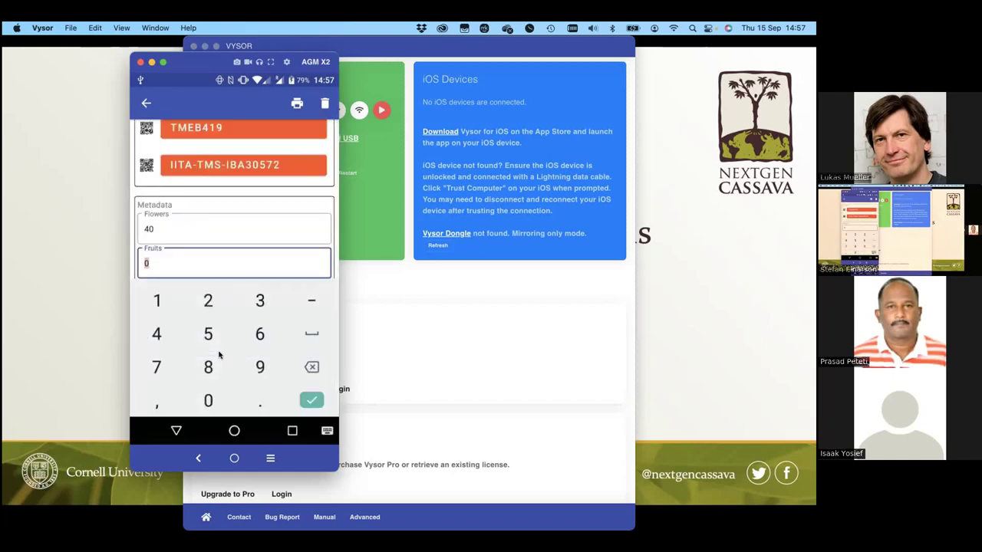
{"action": "left_click", "coordinate": [208, 301]}
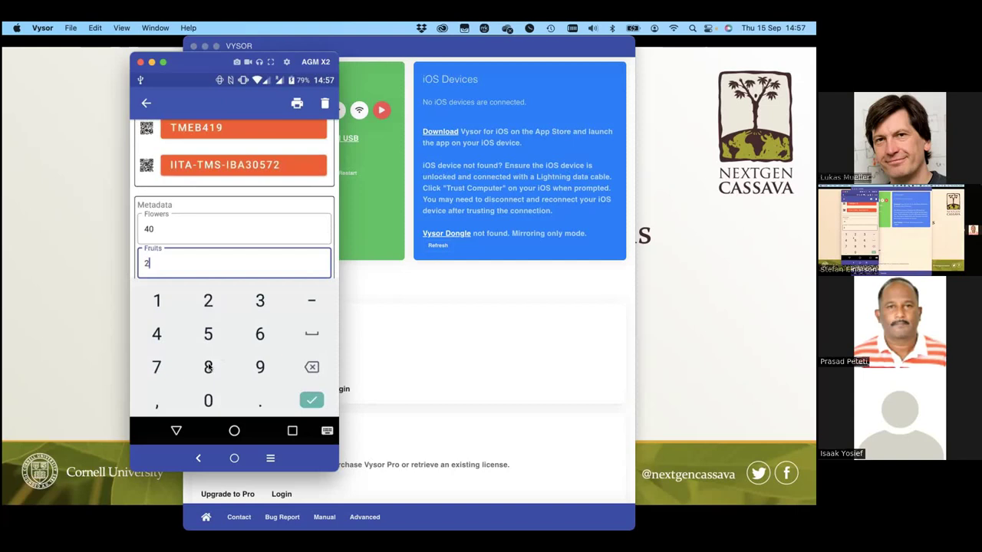
{"action": "left_click", "coordinate": [208, 401]}
{"action": "left_click", "coordinate": [227, 224]}
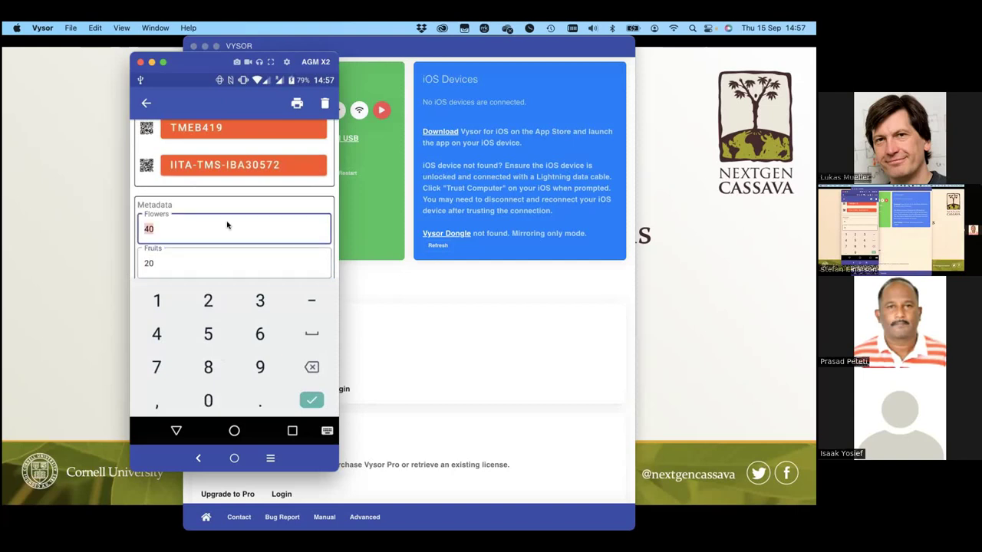
{"action": "right_click", "coordinate": [218, 283]}
{"action": "left_click", "coordinate": [182, 388]}
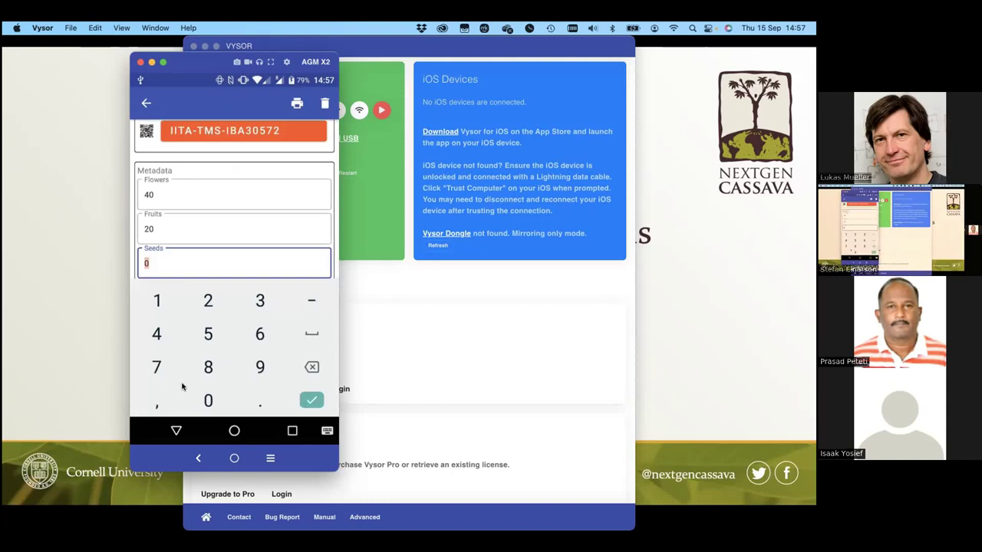
{"action": "type", "text": "30"}
{"action": "left_click", "coordinate": [311, 400]}
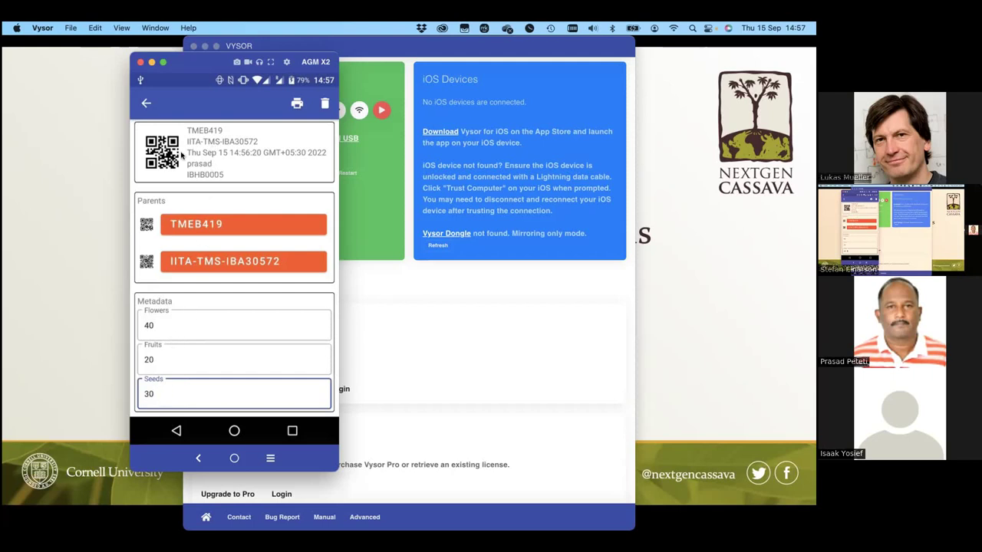
Leave the IBHB0005 details, view the cross grid, and return to the new-cross form
{"action": "left_click", "coordinate": [146, 105]}
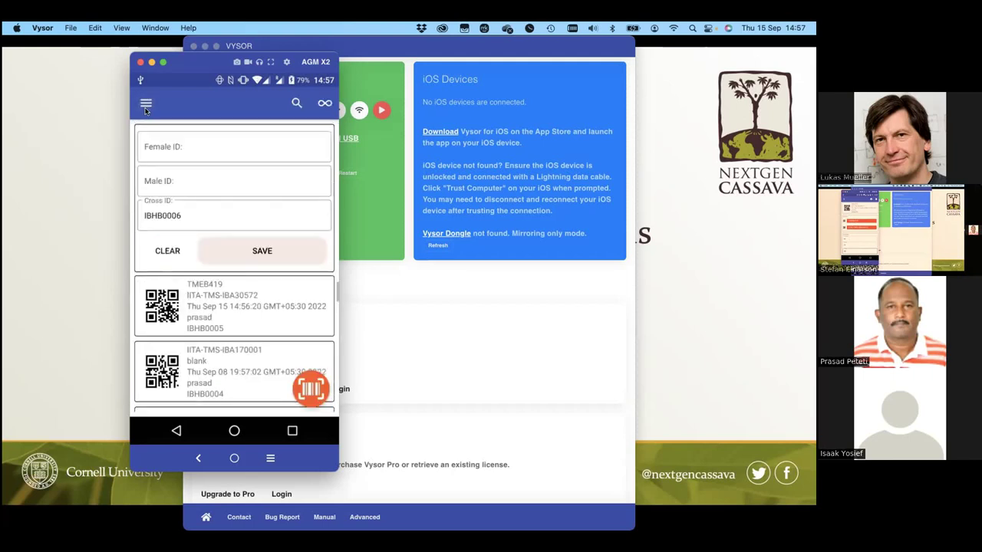
{"action": "left_click", "coordinate": [146, 105]}
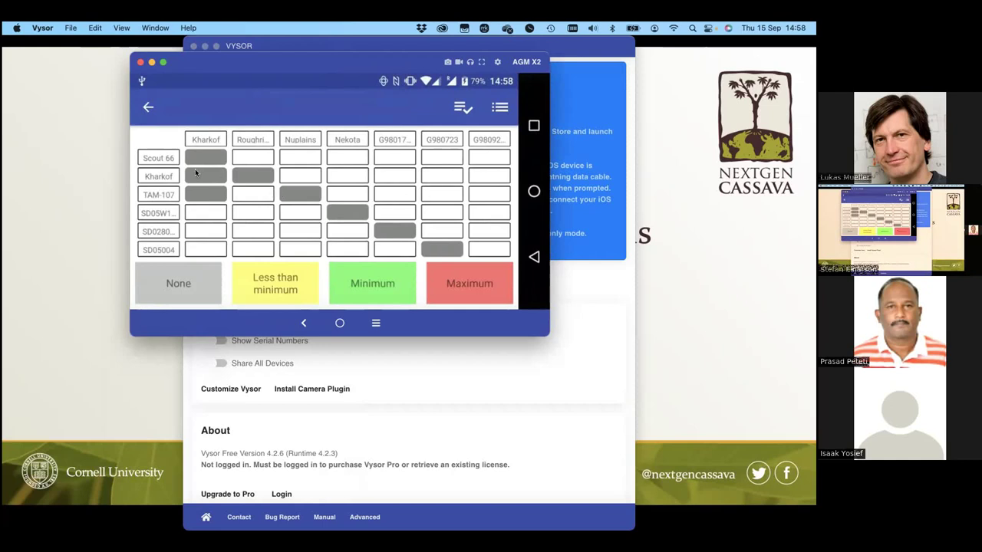
{"action": "left_click", "coordinate": [148, 107]}
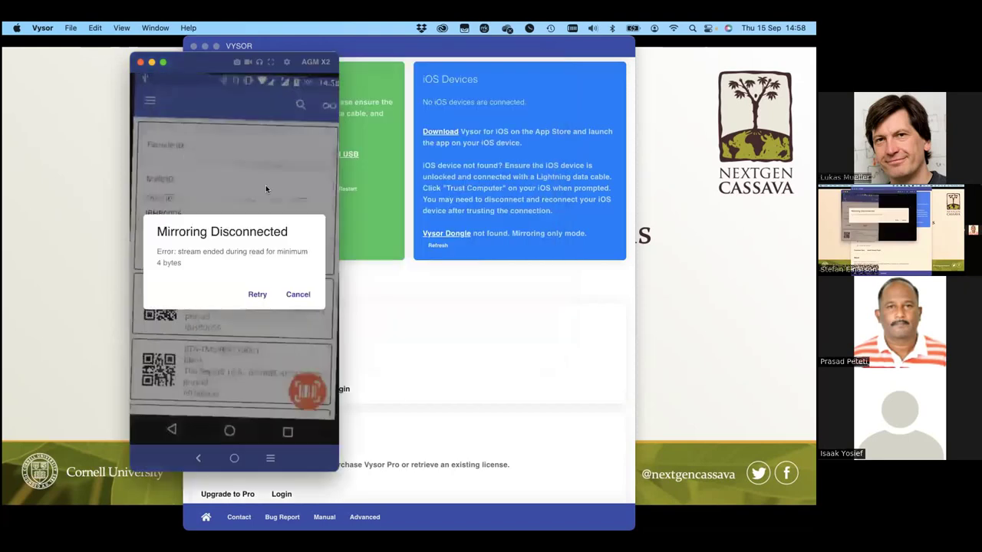
Cancel the Mirroring Disconnected dialog and advance to the Trial Design slide
{"action": "left_click", "coordinate": [297, 293]}
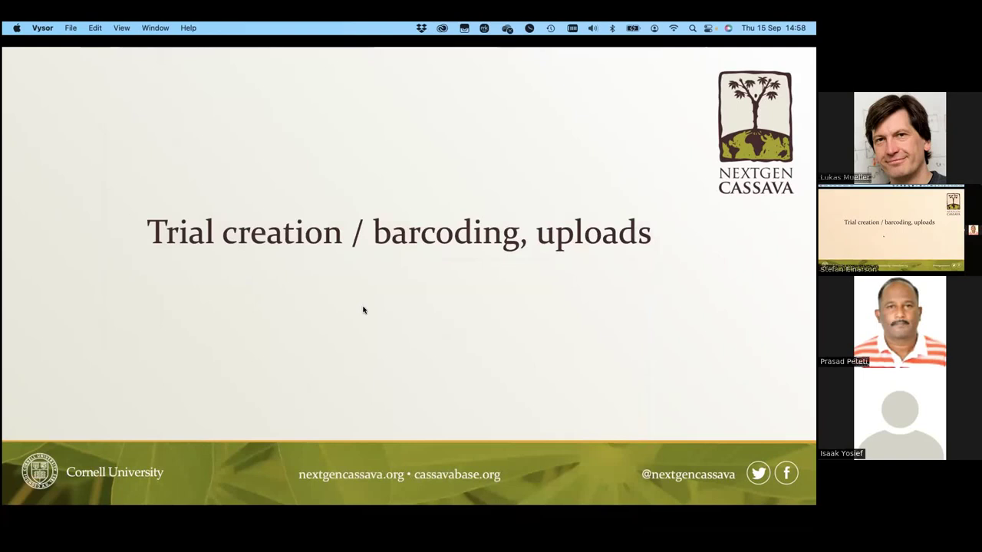
{"action": "key", "text": "Right"}
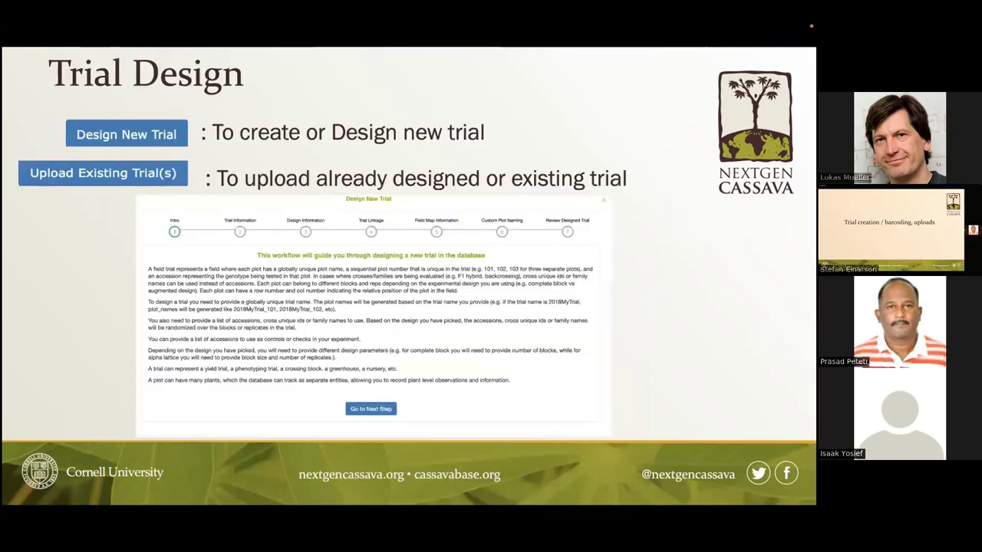
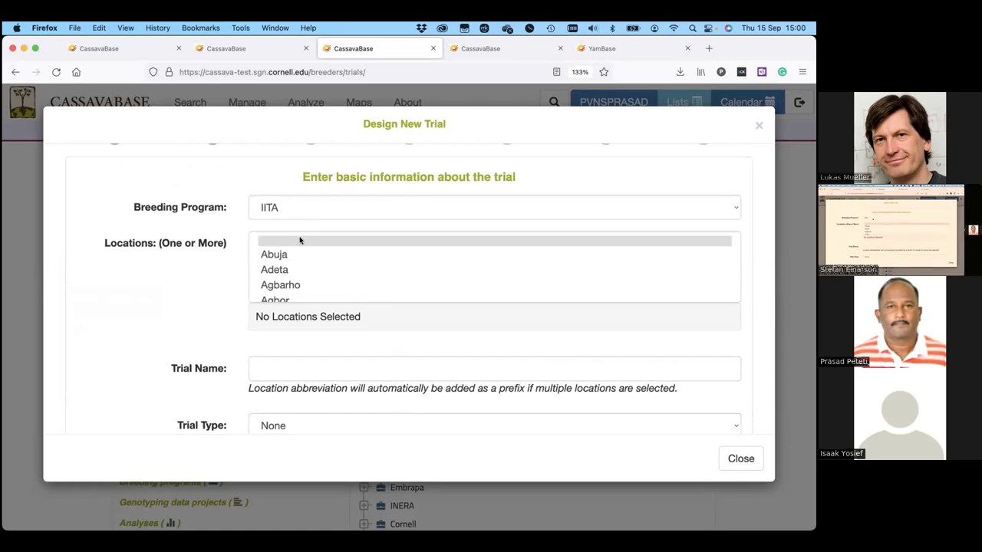
Choose Abuja as the trial location and enter 'Annual Meeting' as the trial name
{"action": "left_click", "coordinate": [284, 255]}
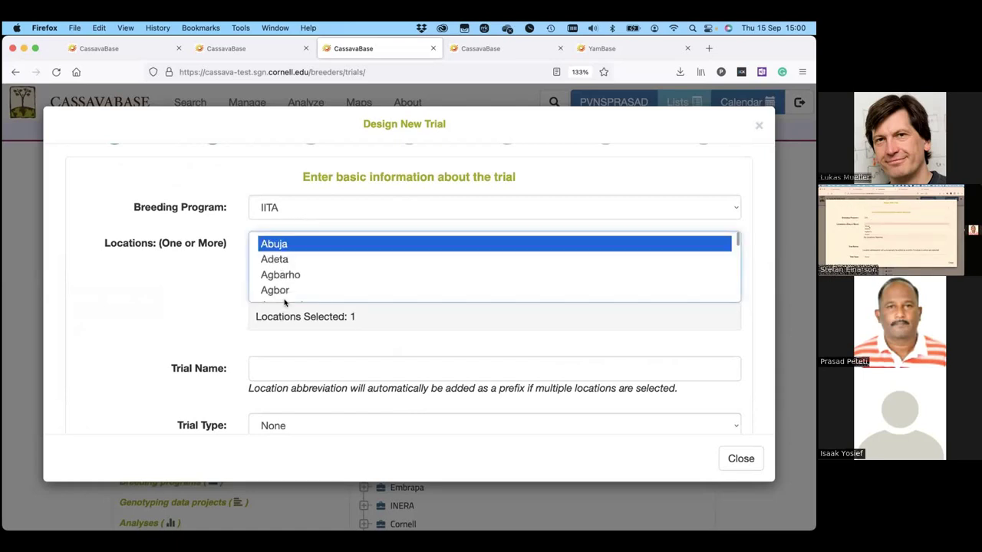
{"action": "left_click", "coordinate": [290, 359]}
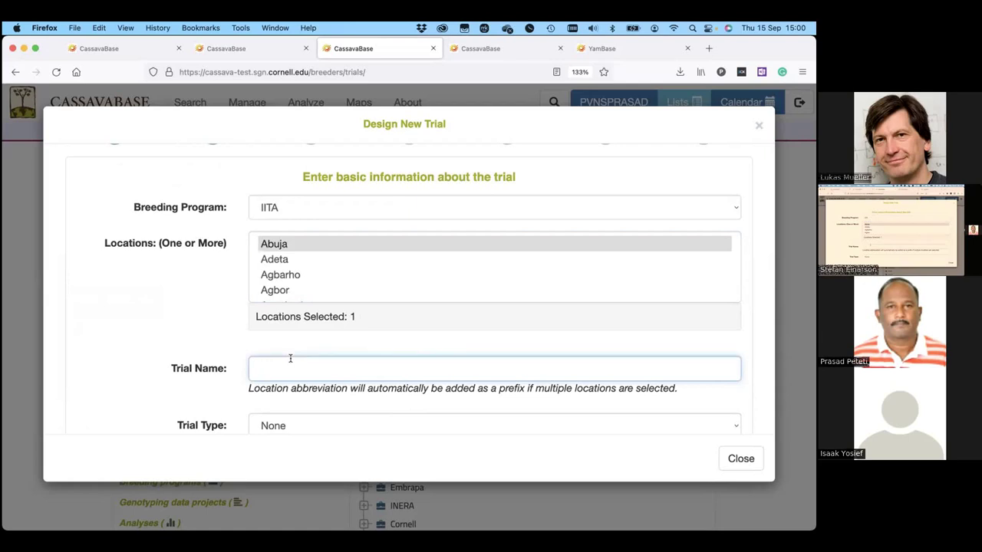
{"action": "type", "text": "Annual Meeting"}
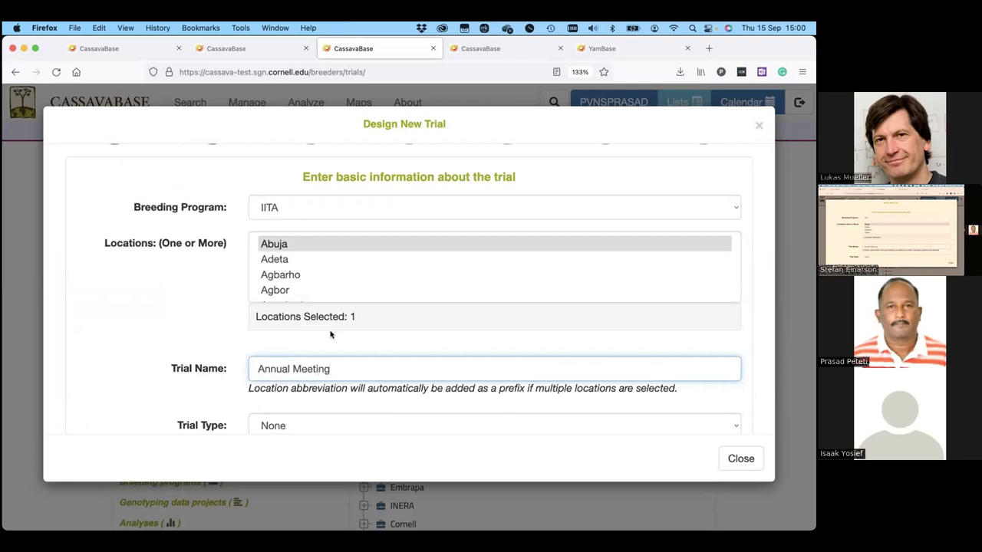
Make the trial type Clonal Evaluation and begin writing the trial description
{"action": "scroll", "coordinate": [330, 335], "scroll_direction": "down", "scroll_amount": 3}
{"action": "left_click", "coordinate": [309, 369]}
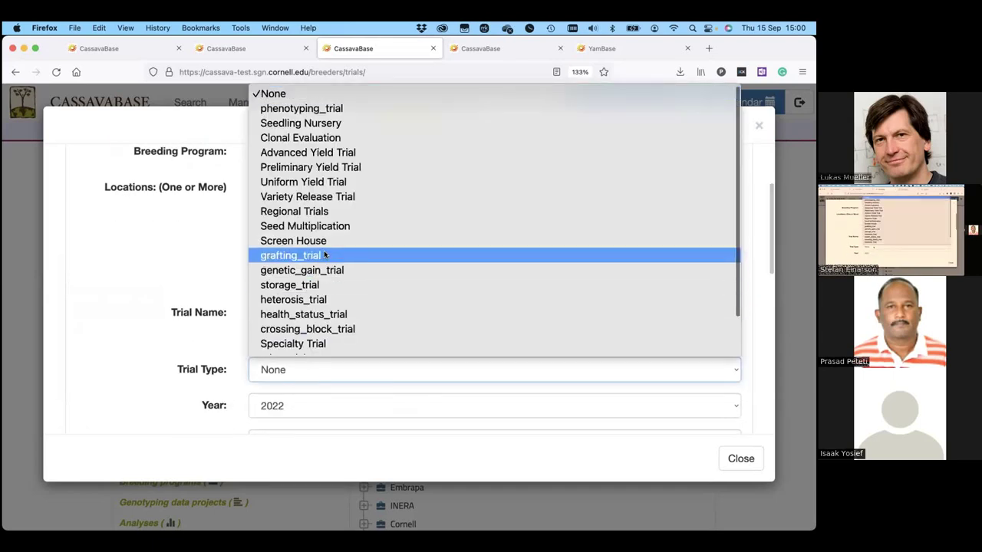
{"action": "left_click", "coordinate": [305, 138]}
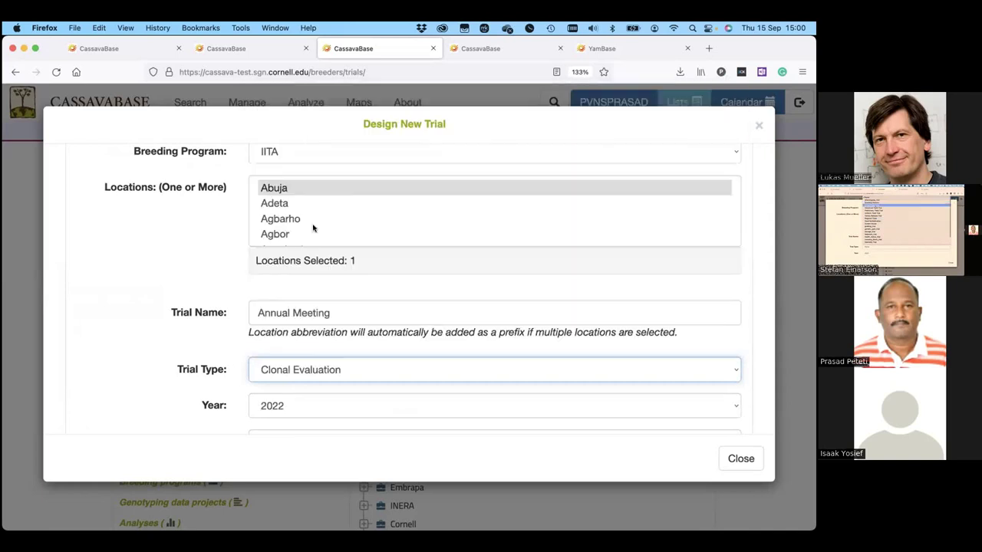
{"action": "scroll", "coordinate": [316, 261], "scroll_direction": "down", "scroll_amount": 3}
{"action": "scroll", "coordinate": [296, 319], "scroll_direction": "down", "scroll_amount": 1}
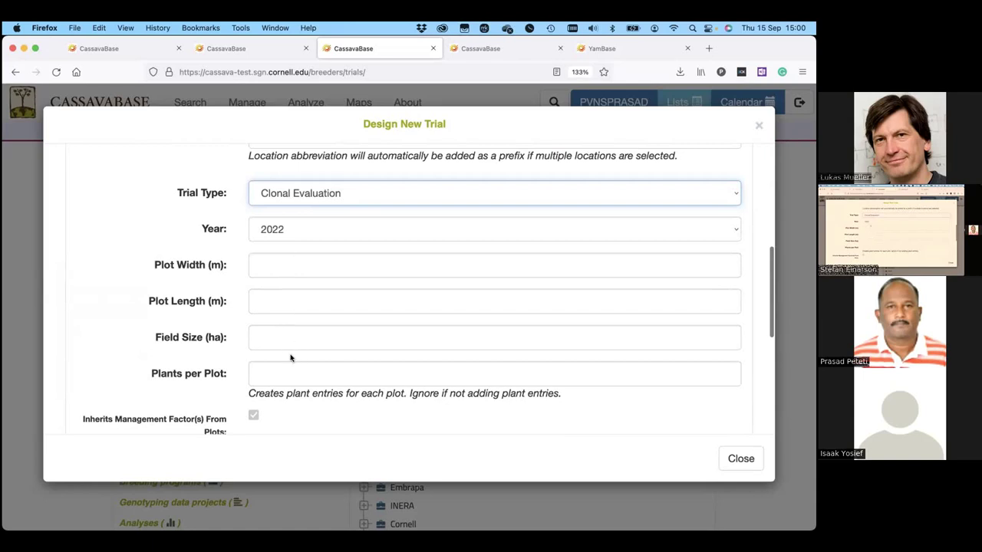
{"action": "scroll", "coordinate": [285, 351], "scroll_direction": "down", "scroll_amount": 1}
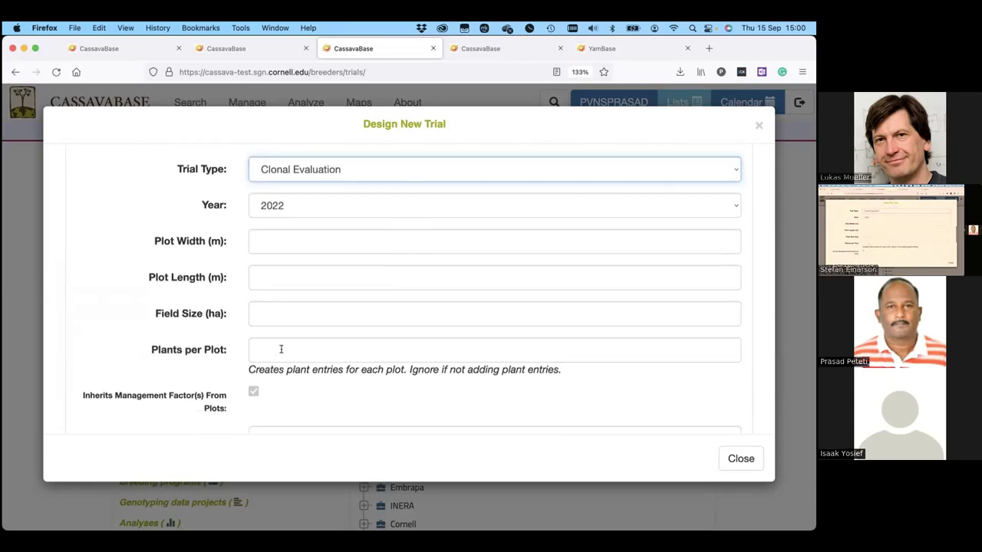
{"action": "scroll", "coordinate": [281, 349], "scroll_direction": "down", "scroll_amount": 2}
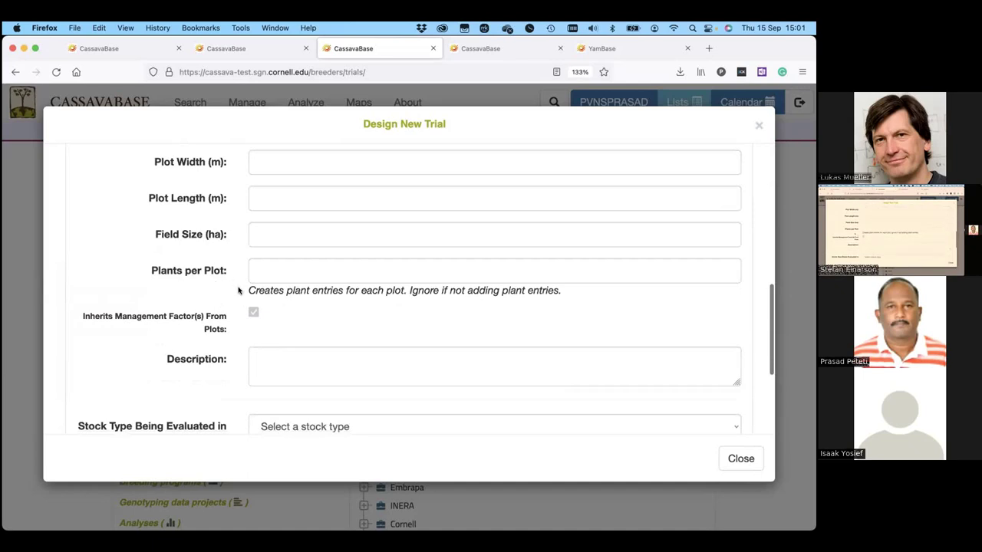
{"action": "left_click", "coordinate": [279, 358]}
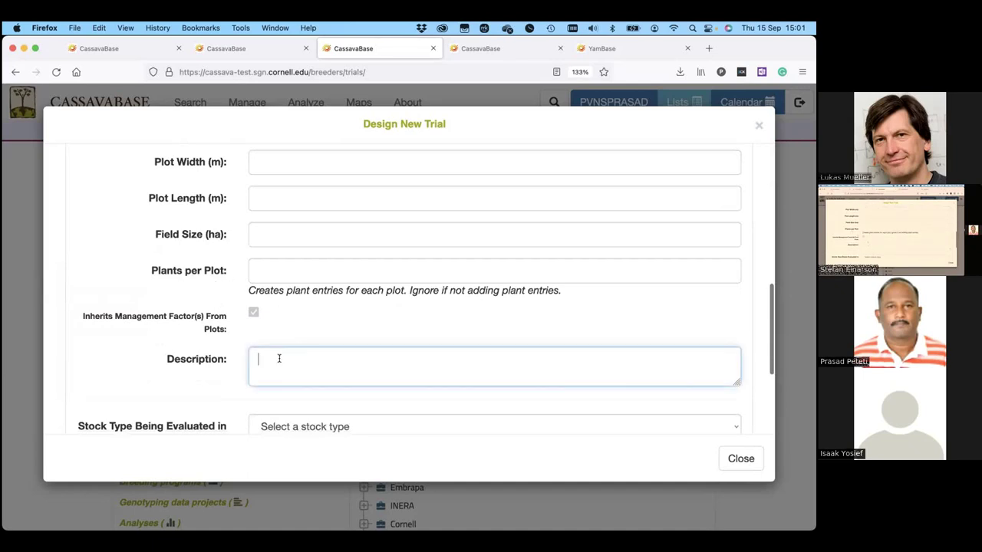
{"action": "type", "text": "This is to test"}
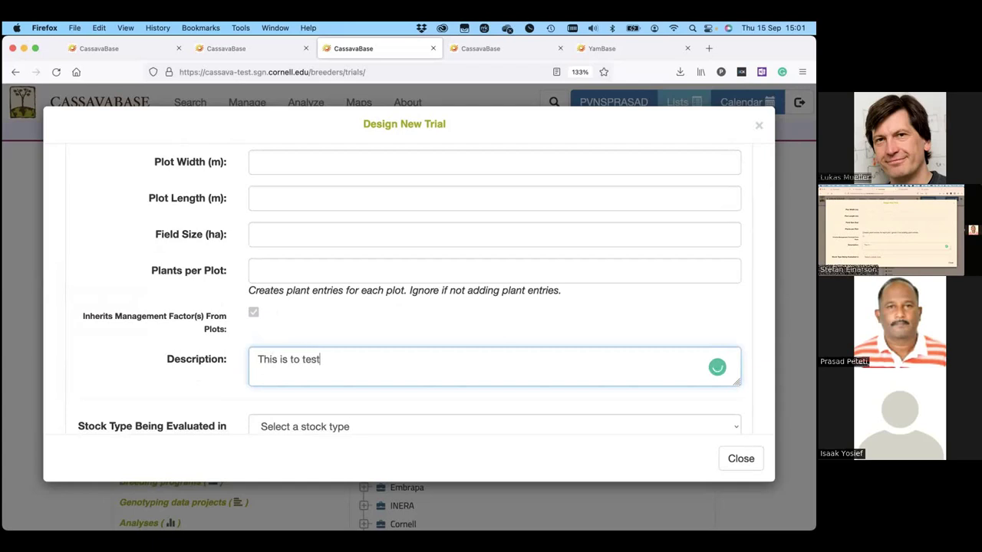
Choose accession as the stock type and the Complete Block design, then validate the form
{"action": "scroll", "coordinate": [274, 355], "scroll_direction": "down", "scroll_amount": 3}
{"action": "left_click", "coordinate": [335, 368]}
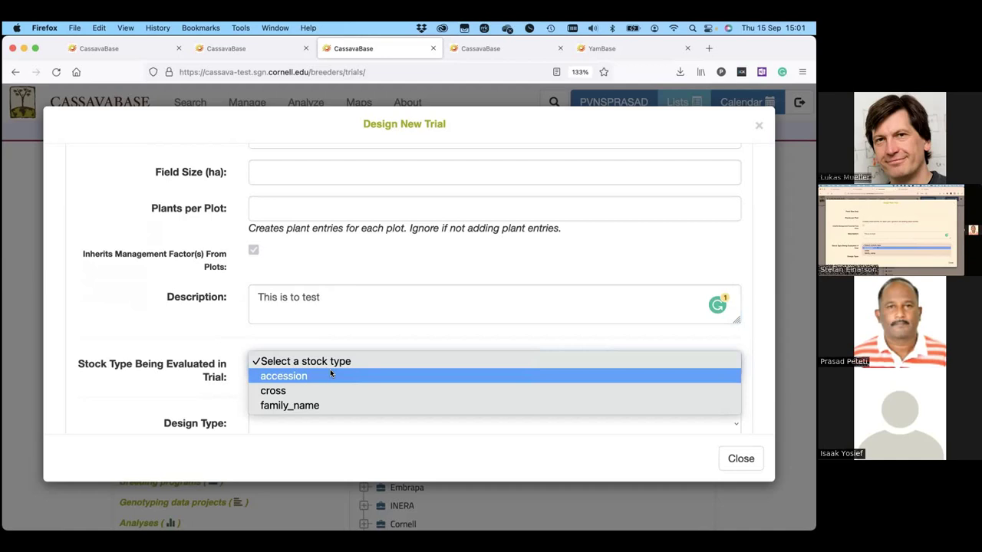
{"action": "left_click", "coordinate": [330, 374]}
{"action": "scroll", "coordinate": [344, 347], "scroll_direction": "down", "scroll_amount": 2}
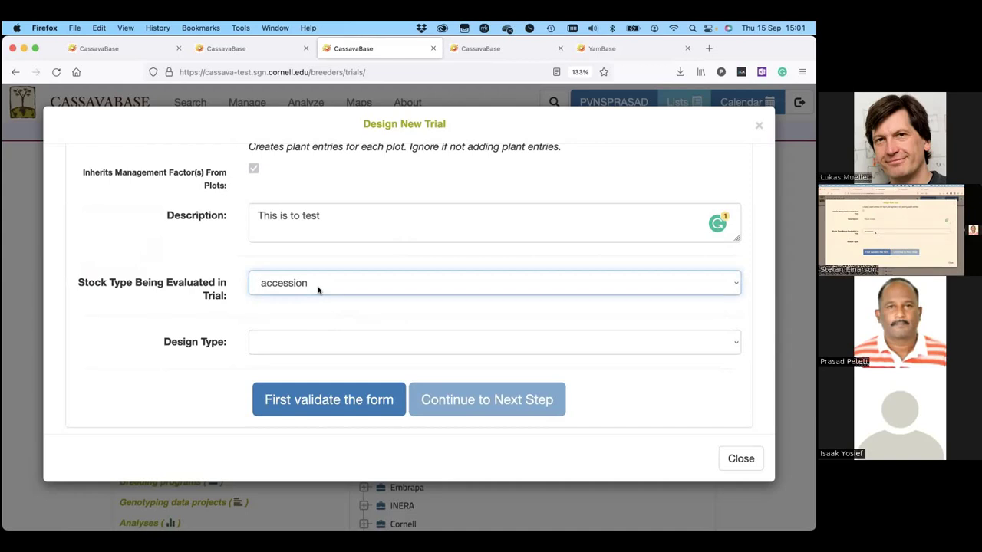
{"action": "left_click", "coordinate": [314, 332]}
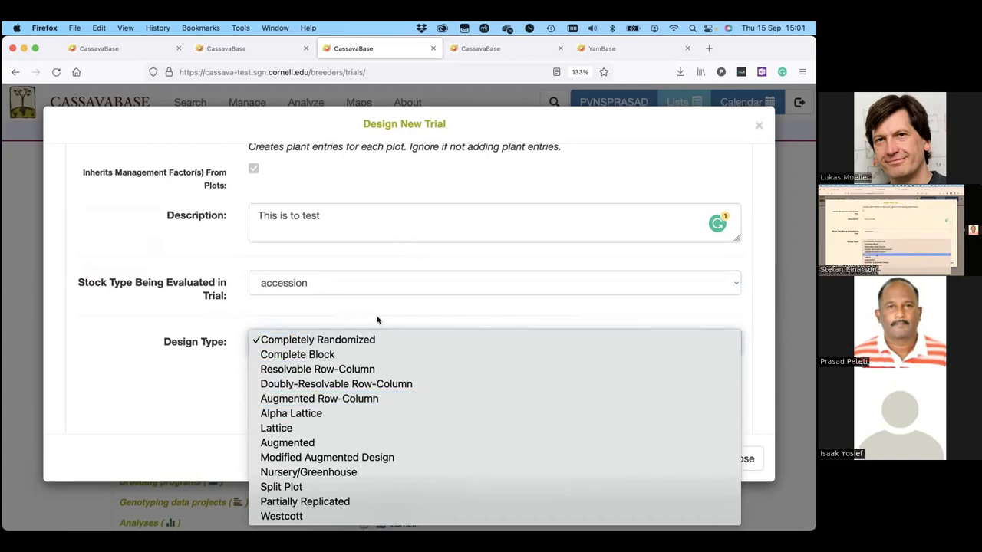
{"action": "left_click", "coordinate": [351, 354]}
{"action": "scroll", "coordinate": [360, 361], "scroll_direction": "down", "scroll_amount": 3}
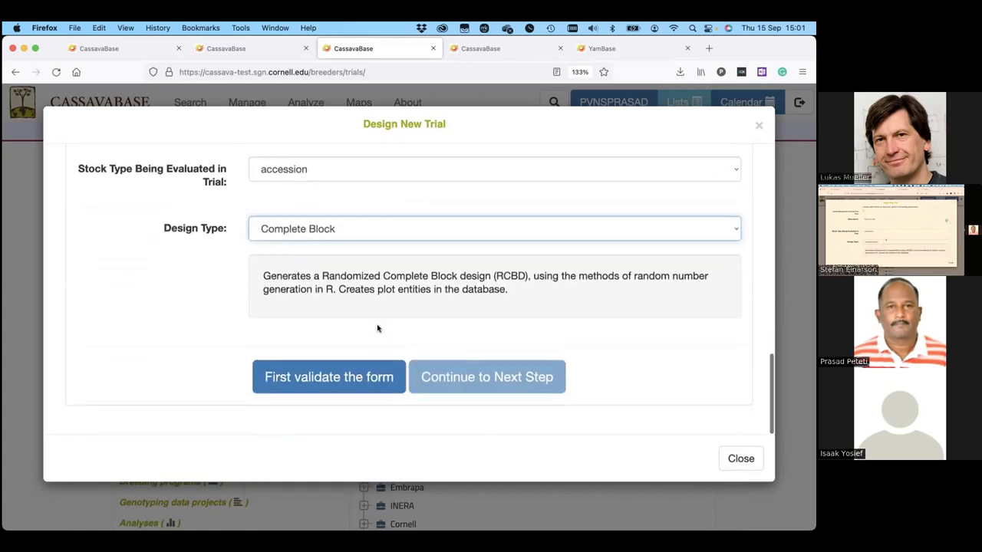
{"action": "left_click", "coordinate": [344, 389]}
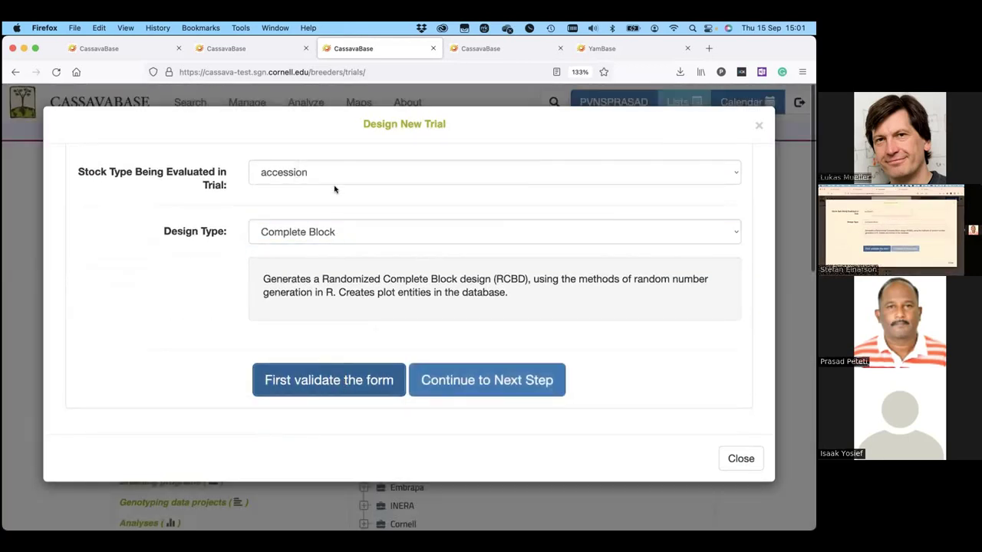
Advance to the accessions step and assign the 2022 accession list
{"action": "left_click", "coordinate": [414, 381]}
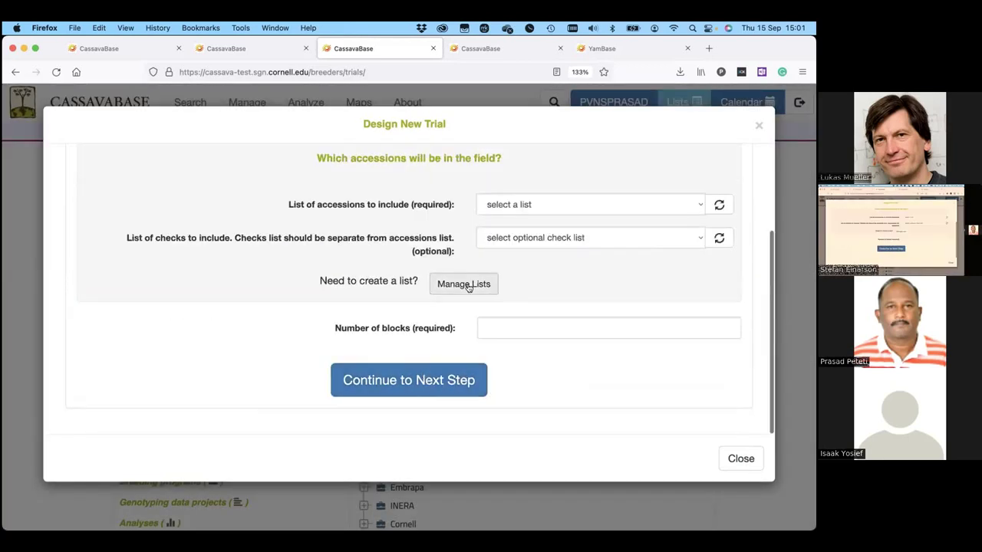
{"action": "left_click", "coordinate": [505, 209]}
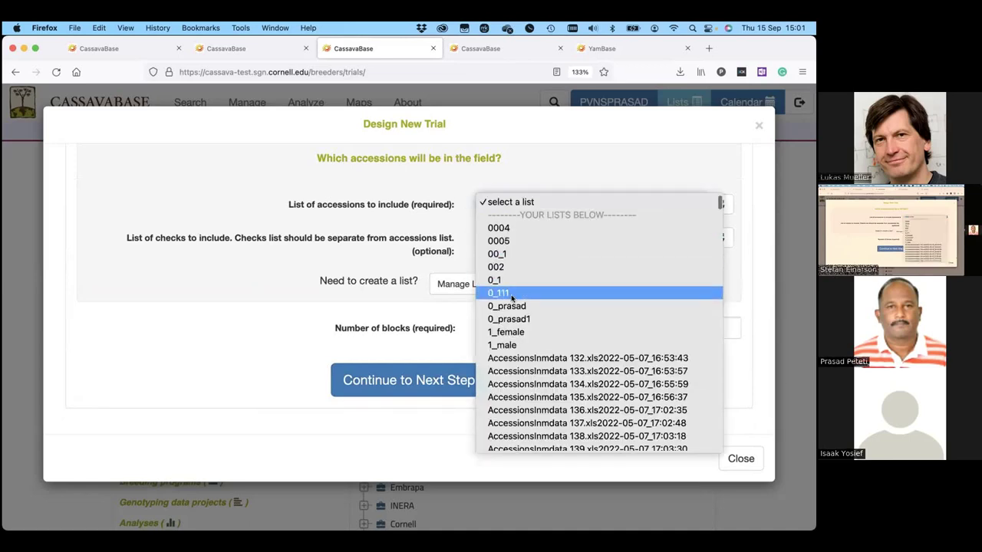
{"action": "scroll", "coordinate": [512, 300], "scroll_direction": "down", "scroll_amount": 15}
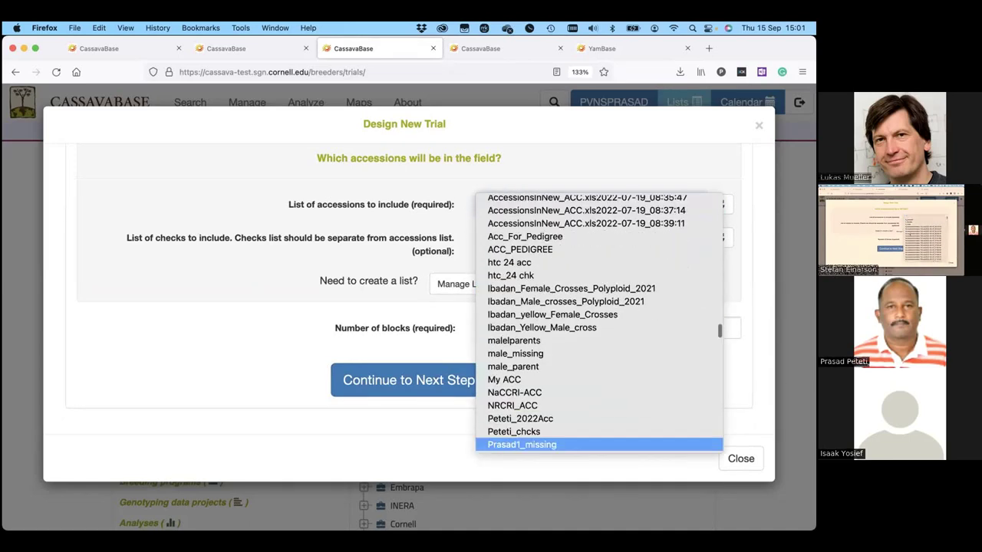
{"action": "left_click", "coordinate": [551, 417]}
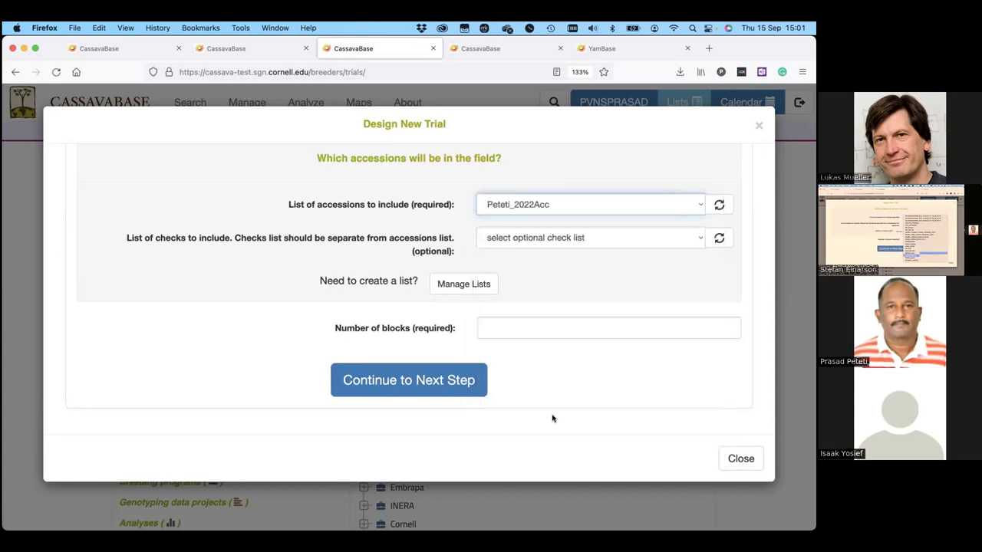
Assign the check list and bring up the number of blocks suggestions
{"action": "left_click", "coordinate": [553, 239]}
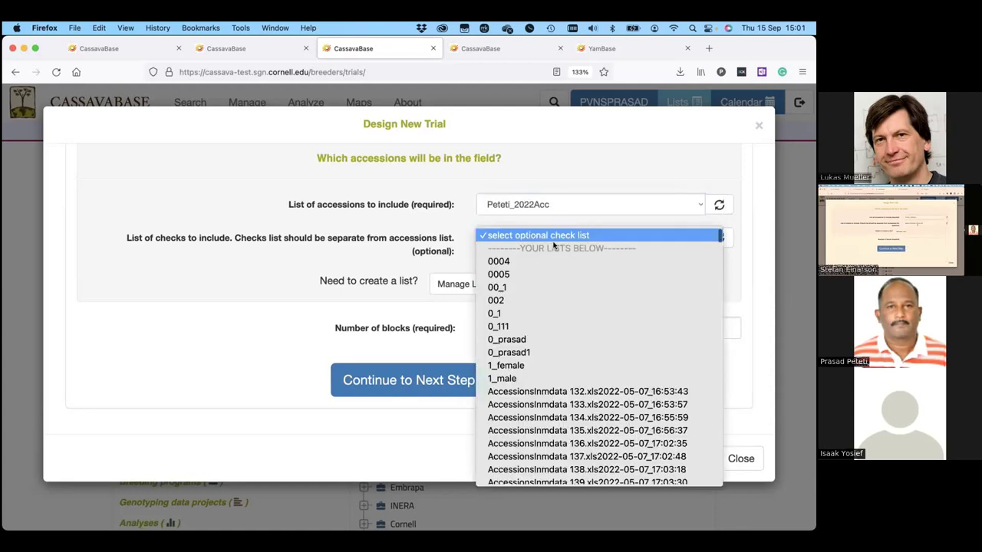
{"action": "scroll", "coordinate": [599, 353], "scroll_direction": "down", "scroll_amount": 10}
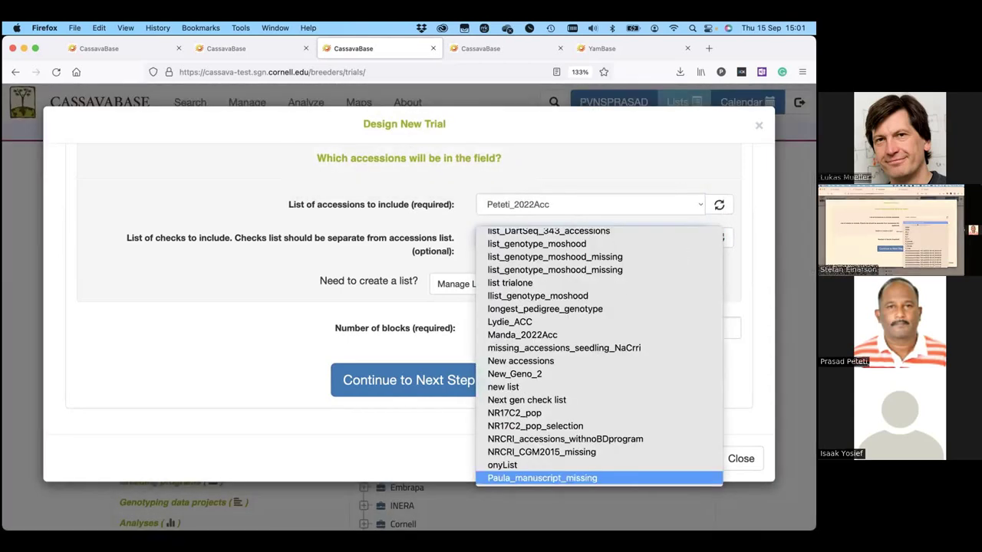
{"action": "scroll", "coordinate": [588, 352], "scroll_direction": "down", "scroll_amount": 3}
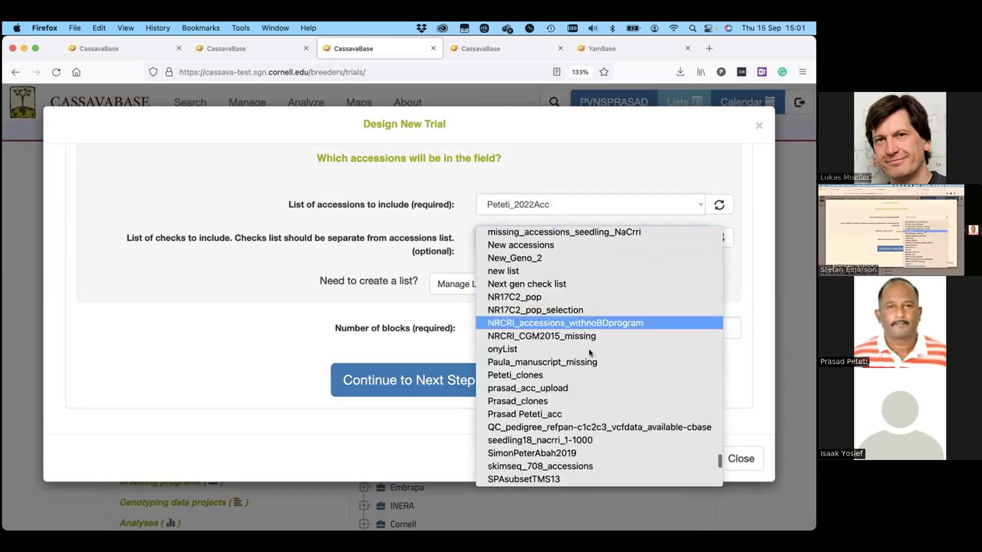
{"action": "left_click", "coordinate": [567, 414]}
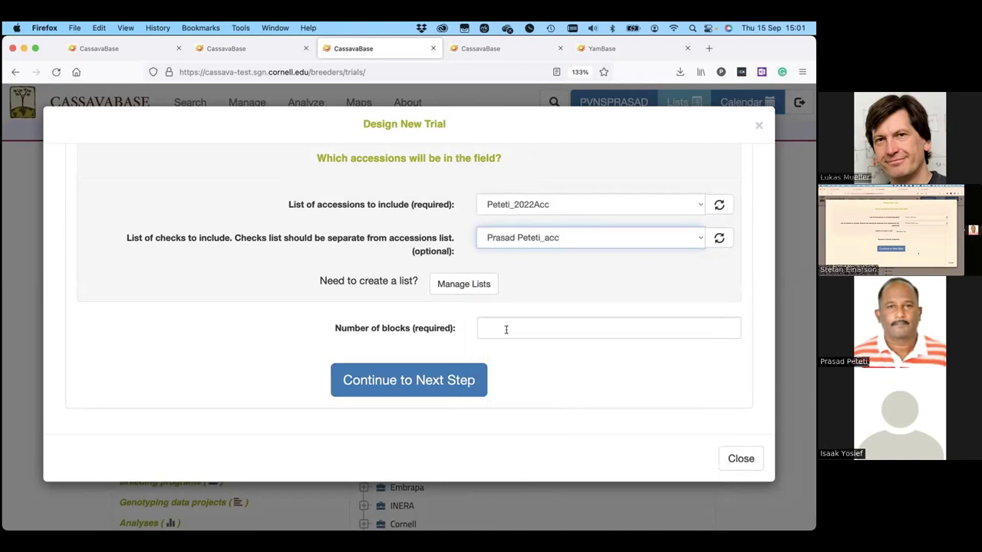
{"action": "left_click", "coordinate": [505, 329]}
{"action": "left_click", "coordinate": [506, 329]}
Advance past the accessions and trial linkage steps to the field map layout options
{"action": "left_click", "coordinate": [455, 380]}
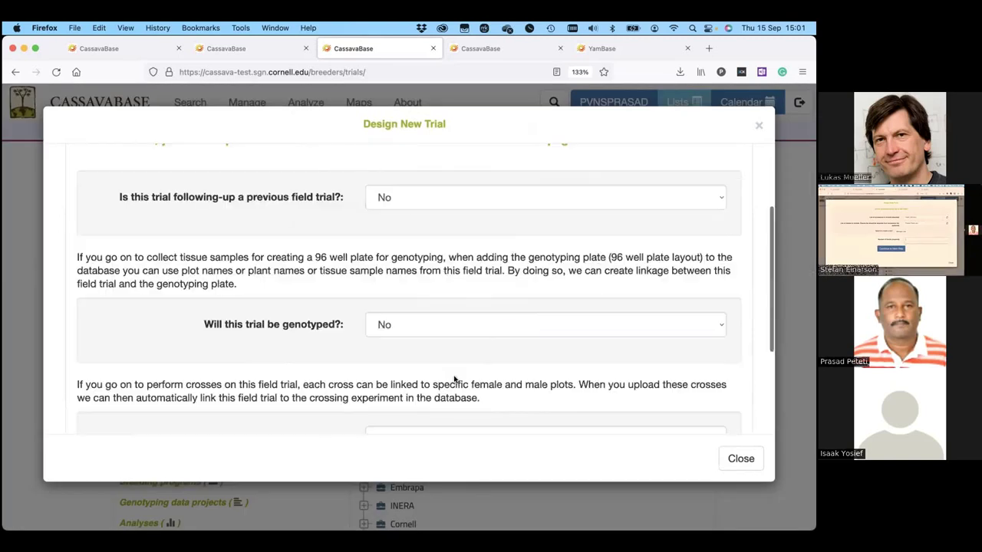
{"action": "scroll", "coordinate": [463, 304], "scroll_direction": "down", "scroll_amount": 1}
{"action": "scroll", "coordinate": [462, 305], "scroll_direction": "down", "scroll_amount": 3}
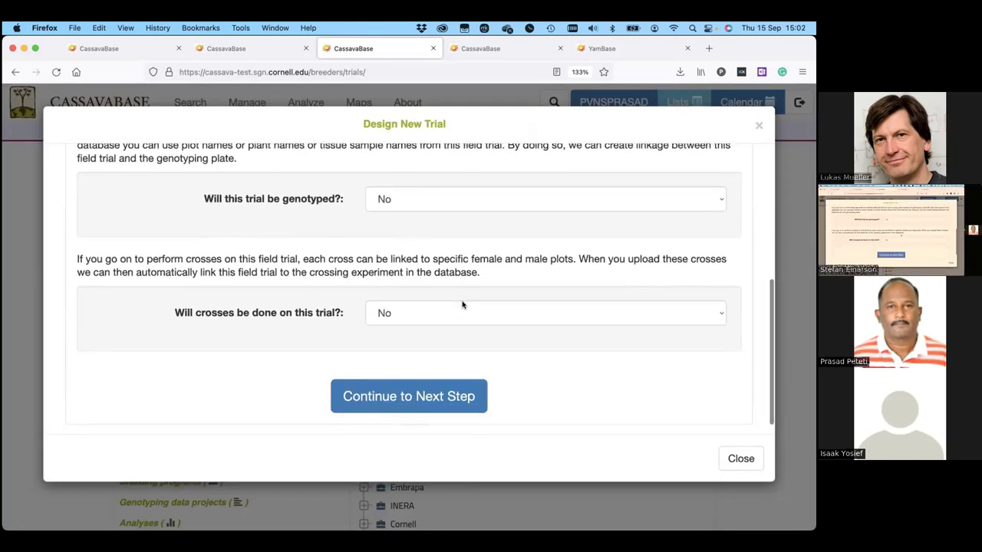
{"action": "scroll", "coordinate": [301, 229], "scroll_direction": "up", "scroll_amount": 4}
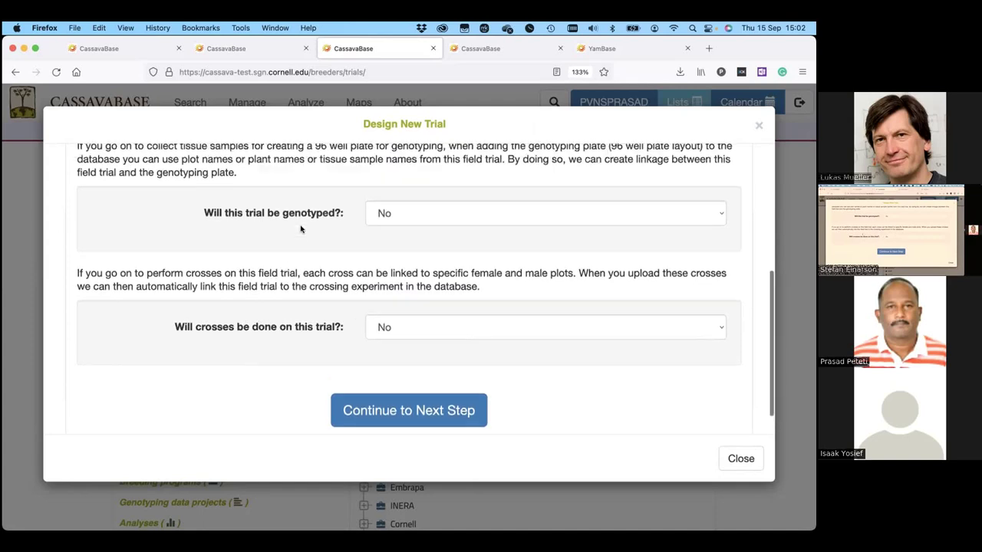
{"action": "scroll", "coordinate": [295, 244], "scroll_direction": "up", "scroll_amount": 1}
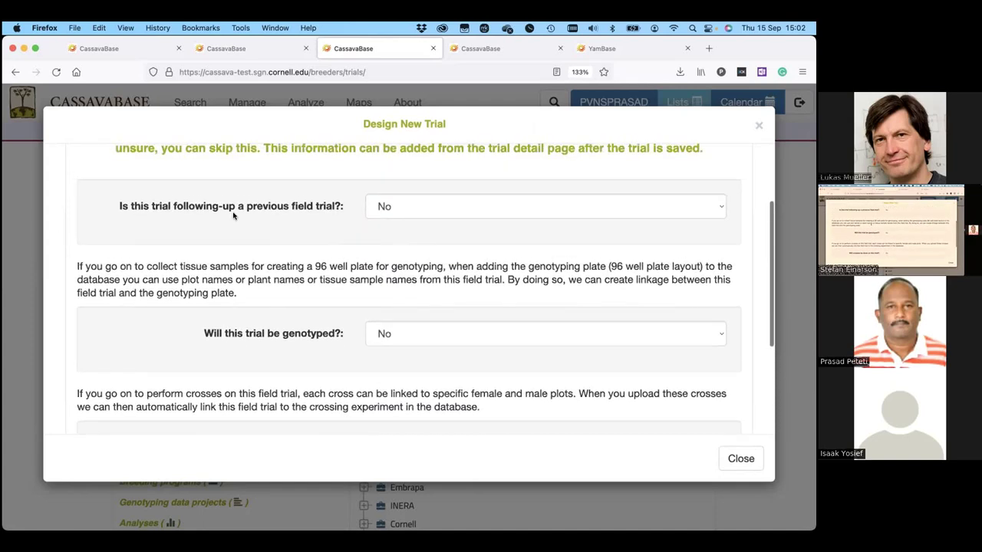
{"action": "scroll", "coordinate": [239, 306], "scroll_direction": "down", "scroll_amount": 4}
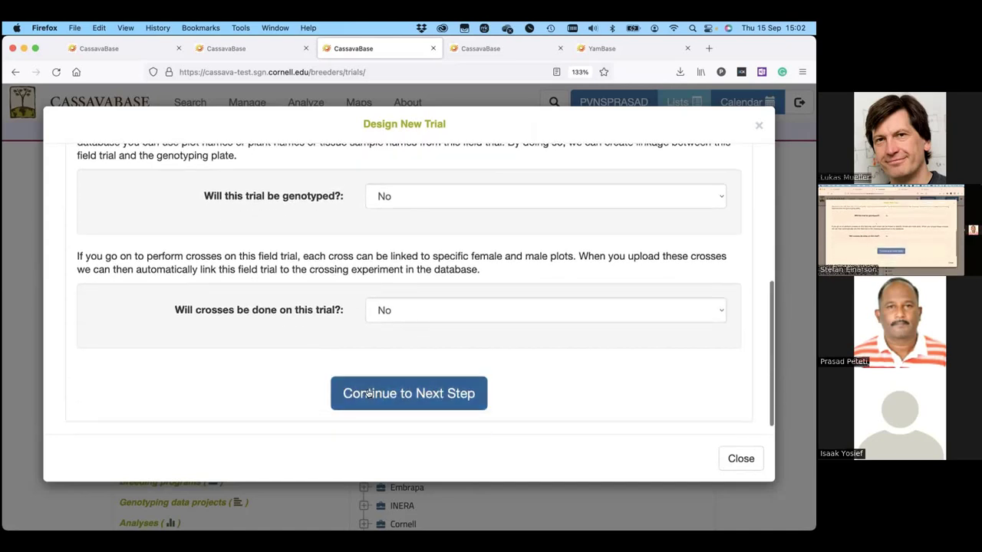
{"action": "left_click", "coordinate": [362, 391]}
Set the field map to 9 rows and continue to plot naming
{"action": "left_click", "coordinate": [498, 293]}
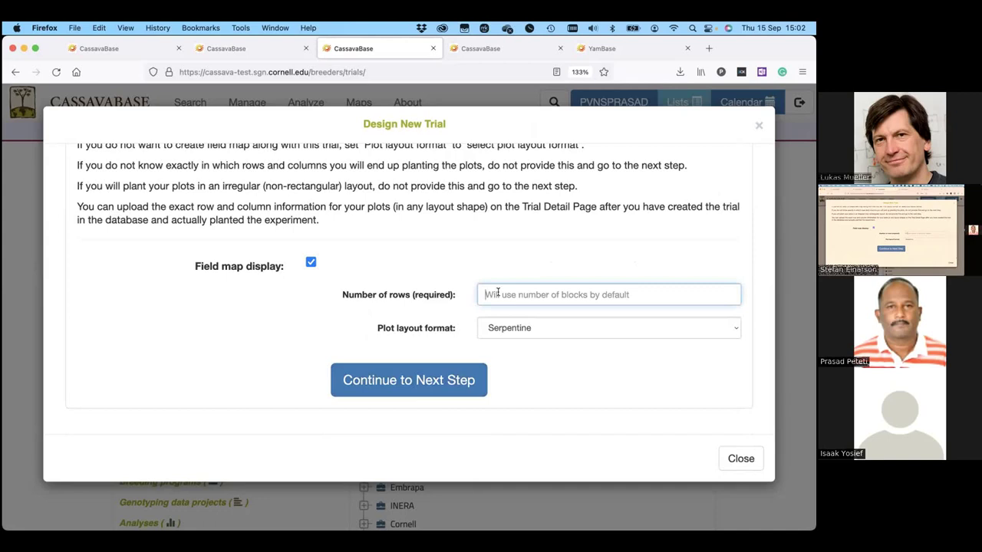
{"action": "type", "text": "9"}
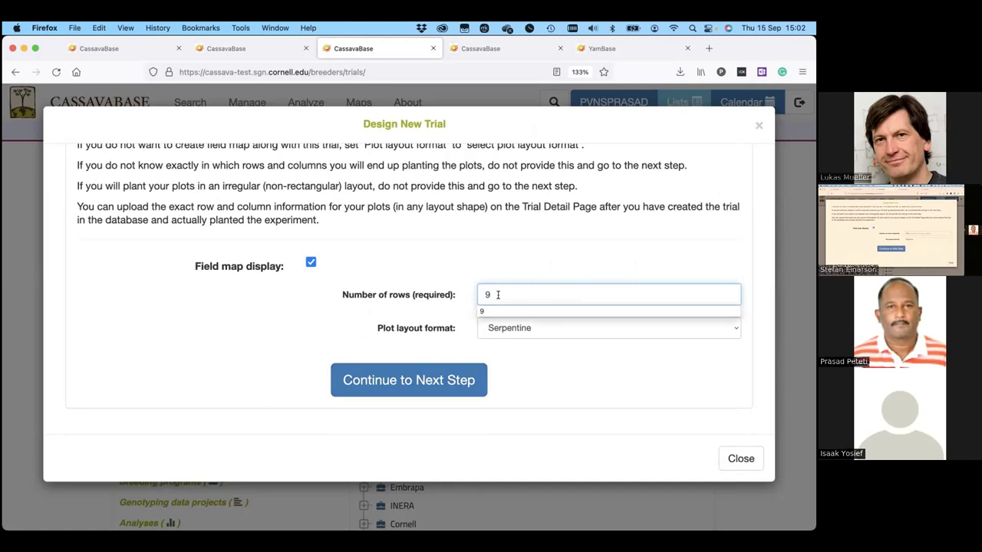
{"action": "left_click", "coordinate": [519, 310]}
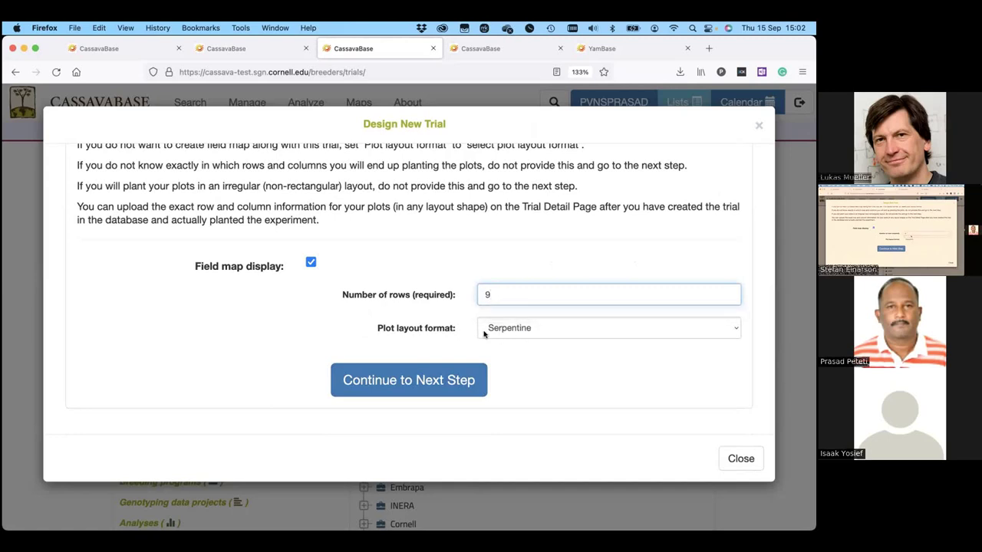
{"action": "left_click", "coordinate": [461, 370]}
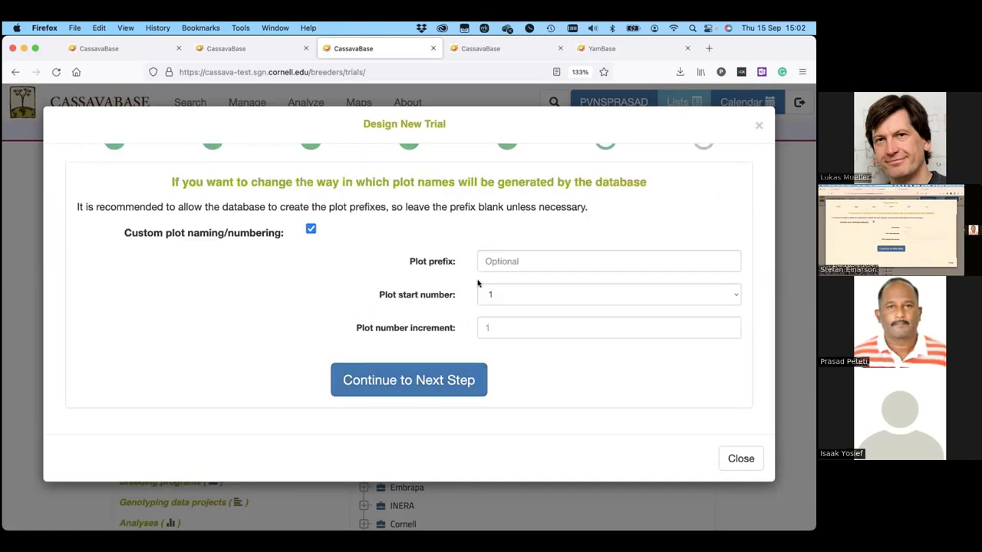
Give plots the prefix 2023 starting at 101, submit, and dismiss the row-number error
{"action": "left_click", "coordinate": [491, 257]}
{"action": "type", "text": "2023"}
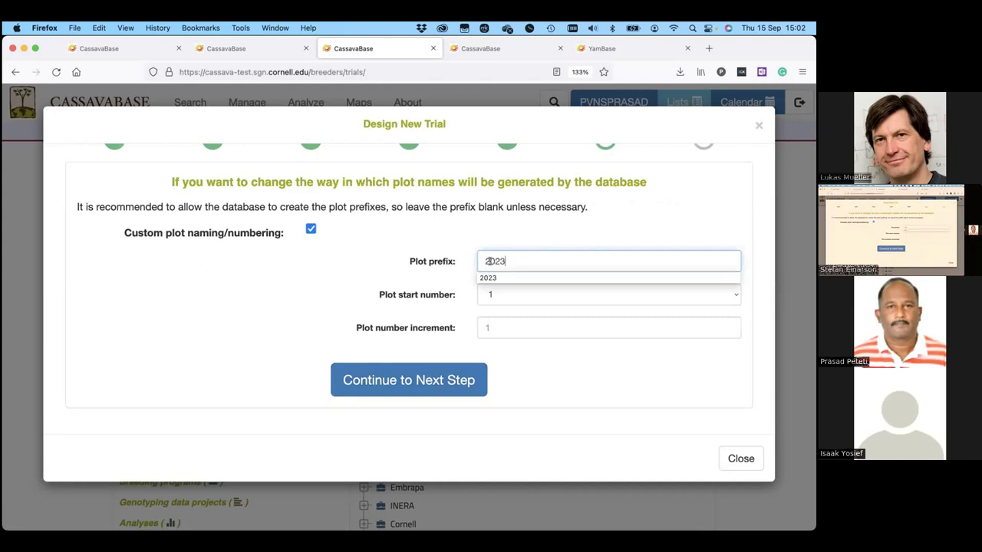
{"action": "left_click", "coordinate": [497, 294]}
{"action": "left_click", "coordinate": [497, 305]}
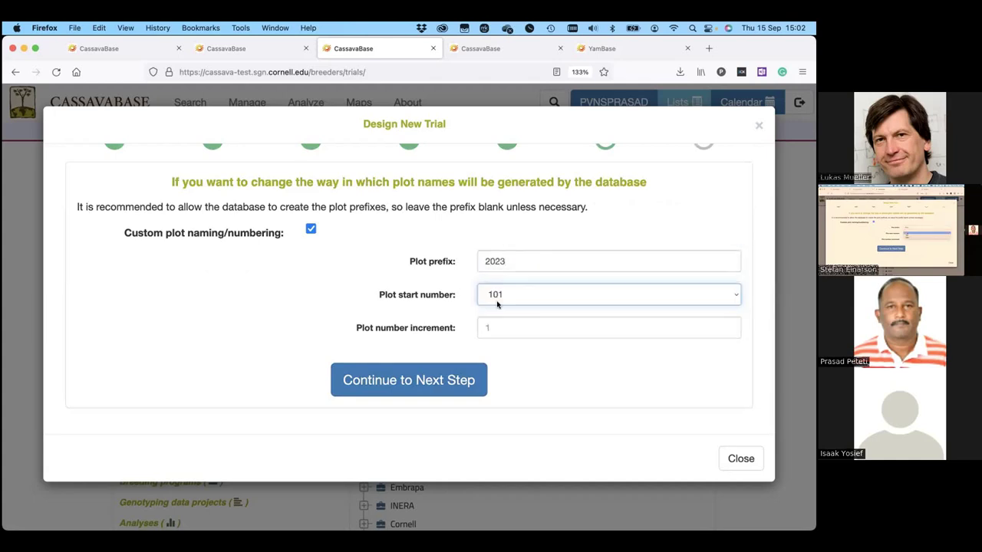
{"action": "left_click", "coordinate": [444, 376]}
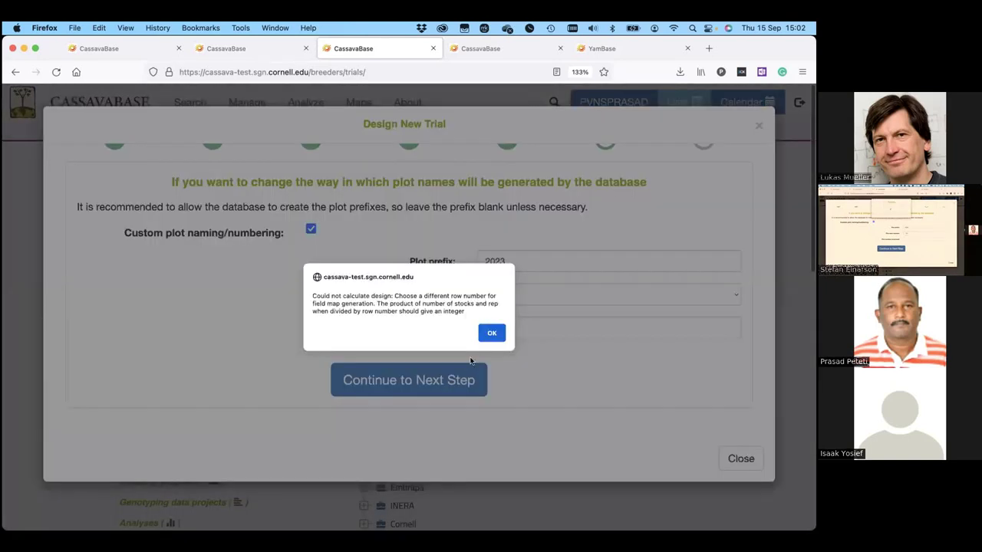
{"action": "left_click", "coordinate": [491, 333]}
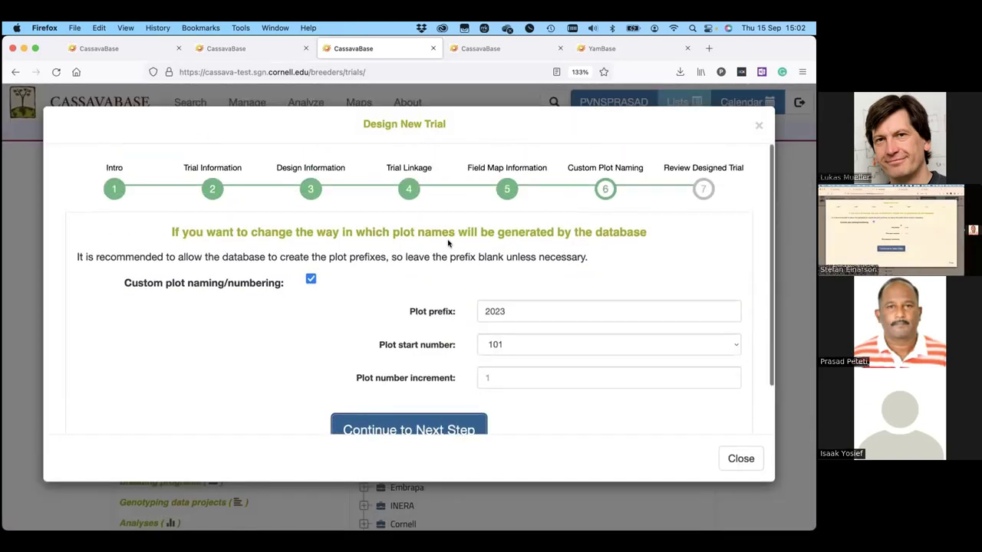
Revisit the design, trial linkage and field map steps to check the block count
{"action": "left_click", "coordinate": [407, 187]}
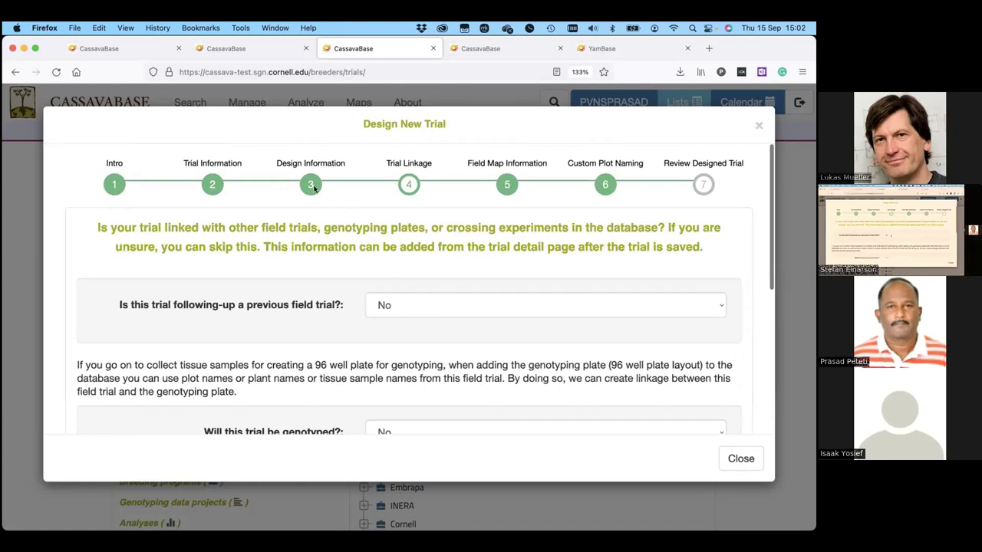
{"action": "left_click", "coordinate": [310, 184]}
{"action": "scroll", "coordinate": [471, 325], "scroll_direction": "down", "scroll_amount": 3}
{"action": "left_click", "coordinate": [485, 320]}
{"action": "scroll", "coordinate": [476, 307], "scroll_direction": "up", "scroll_amount": 3}
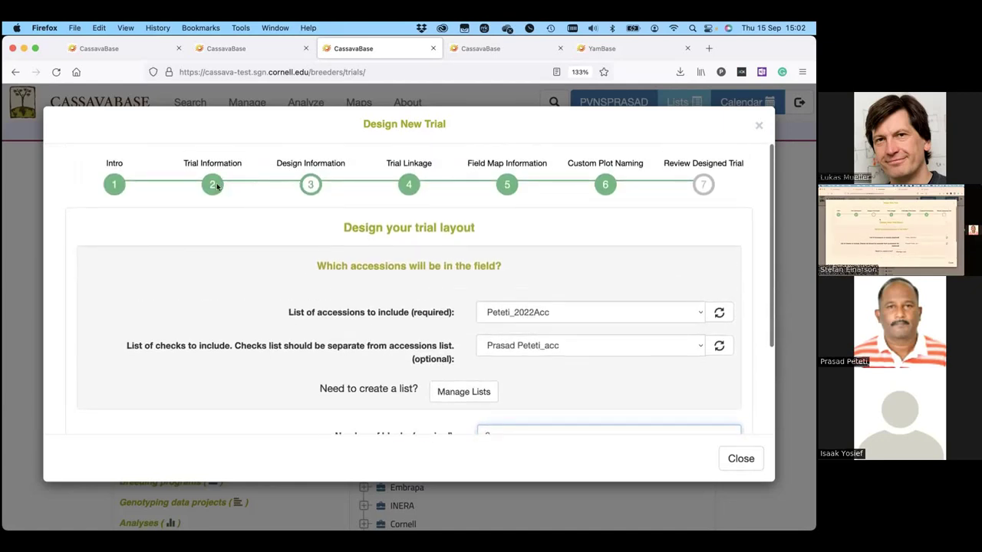
{"action": "left_click", "coordinate": [410, 185]}
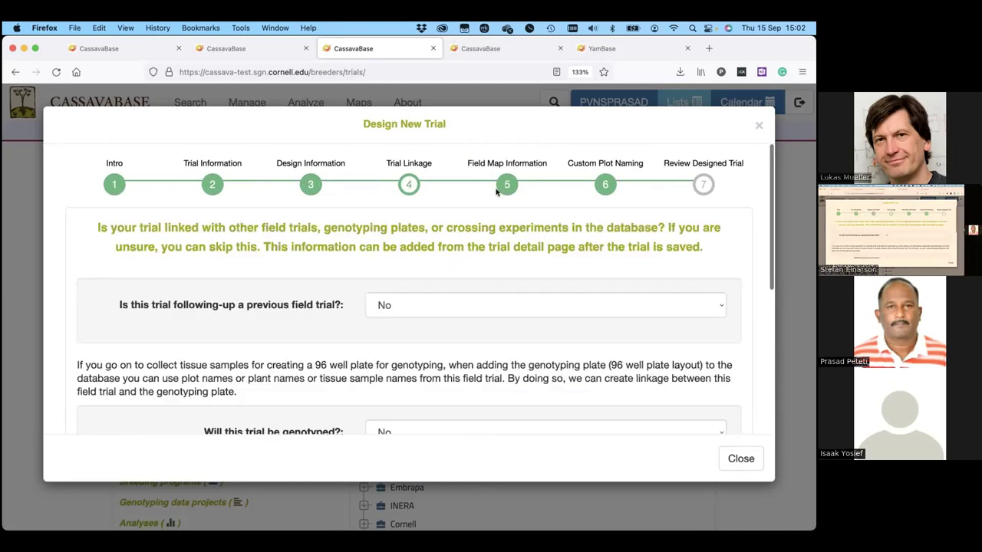
{"action": "left_click", "coordinate": [498, 188]}
{"action": "scroll", "coordinate": [514, 267], "scroll_direction": "down", "scroll_amount": 4}
Replace the row count of 9 with 1, resubmit, and dismiss the system error
{"action": "left_click", "coordinate": [503, 293]}
{"action": "key", "text": "BackSpace"}
{"action": "type", "text": "12"}
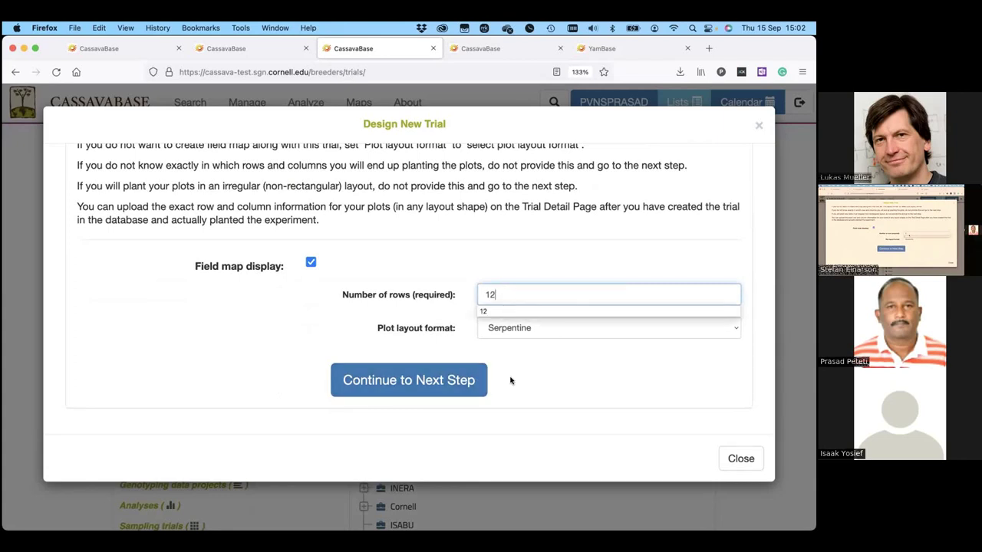
{"action": "left_click", "coordinate": [449, 379]}
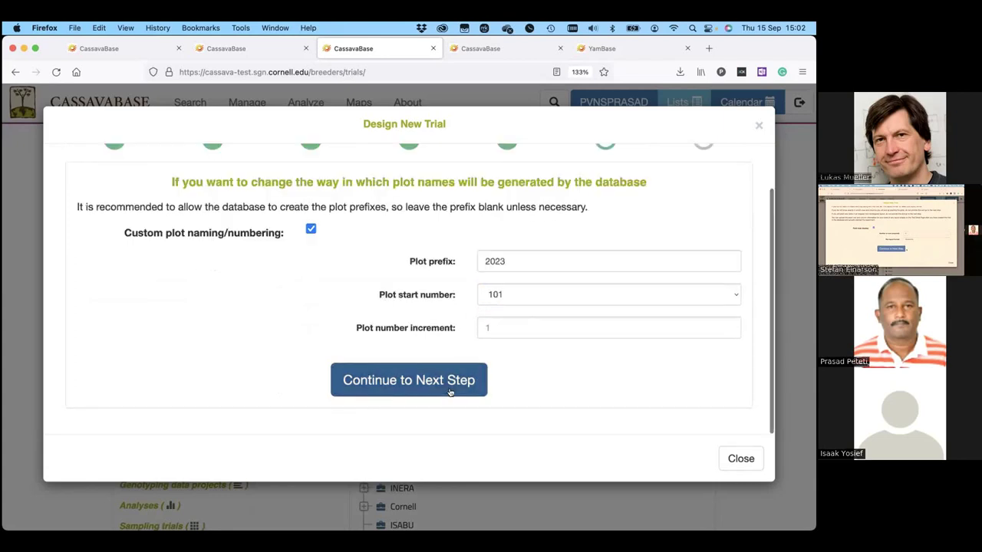
{"action": "left_click", "coordinate": [449, 379]}
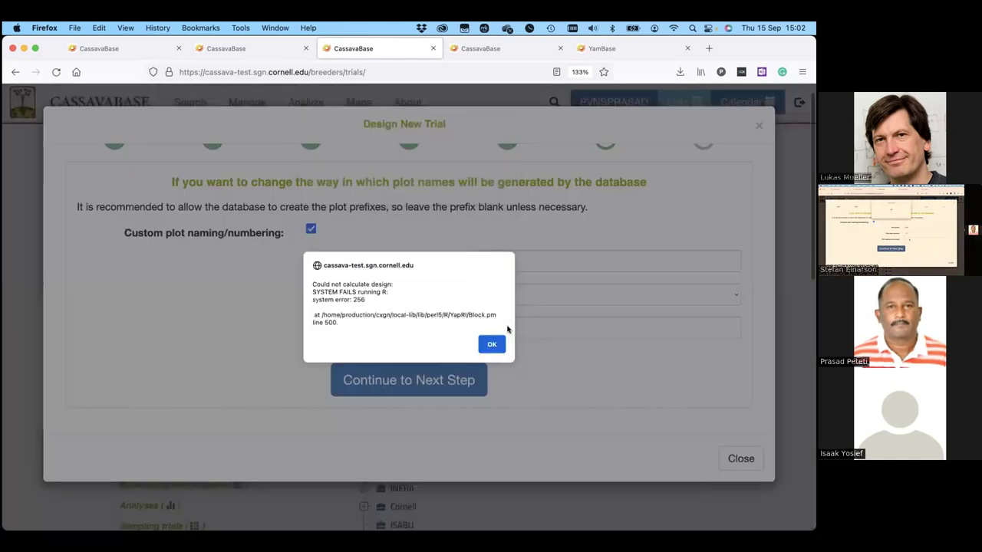
{"action": "left_click", "coordinate": [491, 345]}
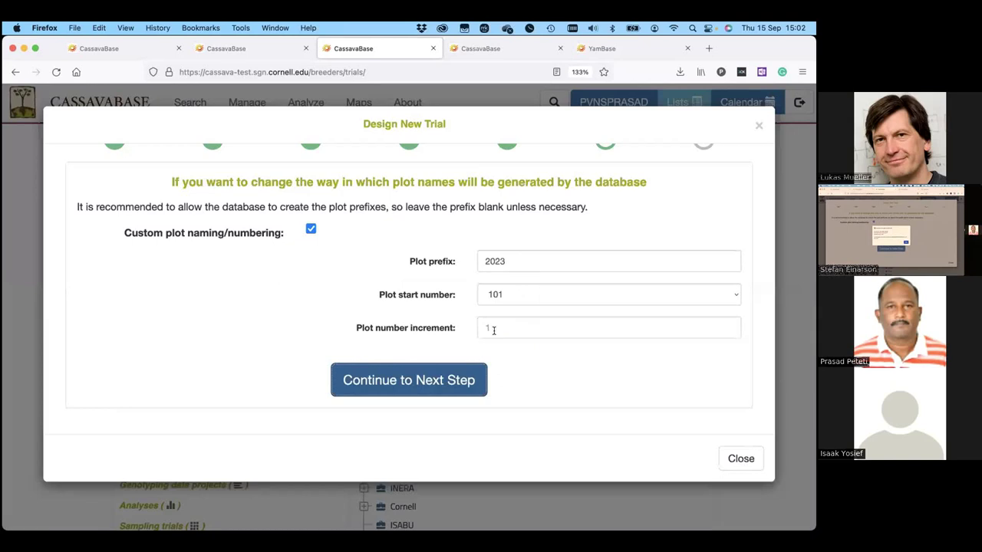
Return to Design Information, keep Peteti_2022Acc as the accession list, then switch to Manage Crosses
{"action": "scroll", "coordinate": [558, 228], "scroll_direction": "up", "scroll_amount": 2}
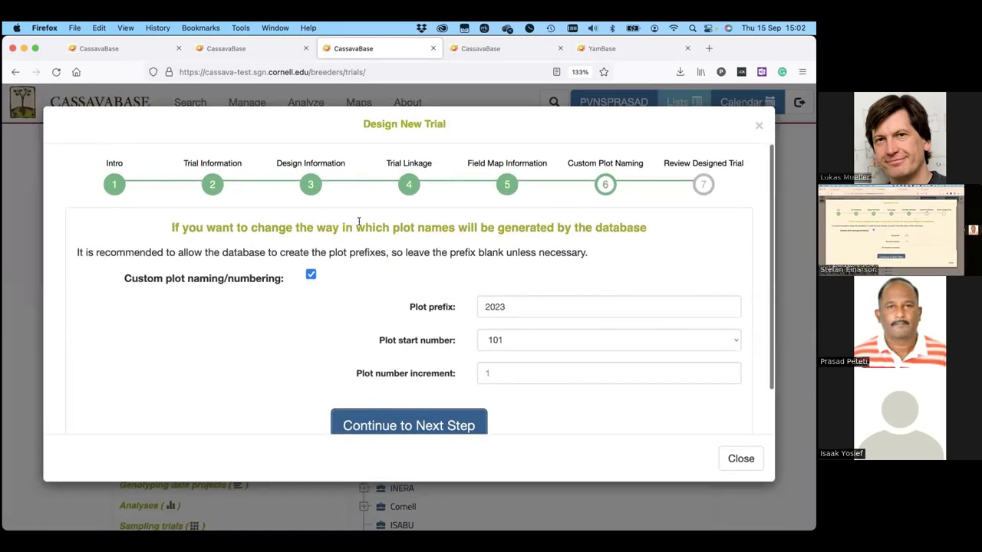
{"action": "left_click", "coordinate": [203, 184]}
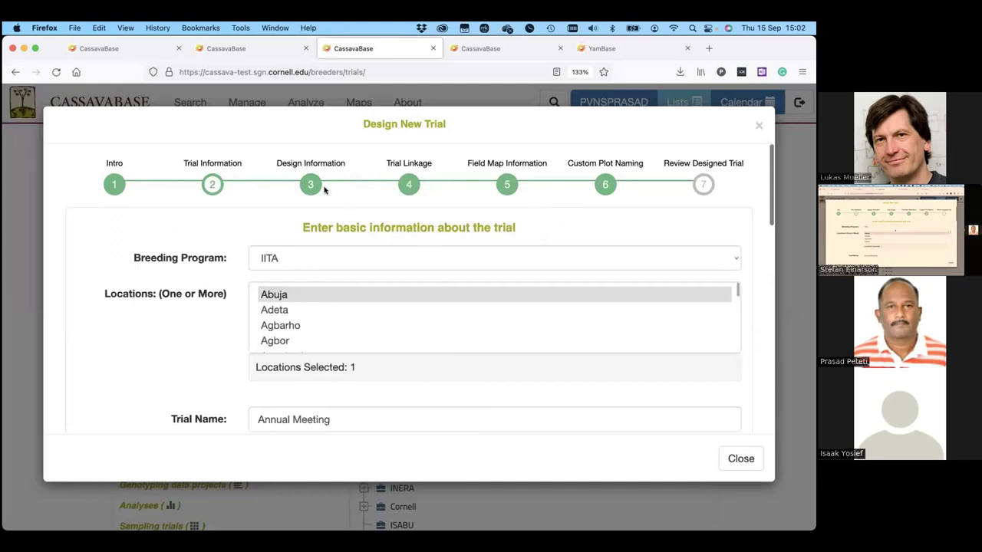
{"action": "scroll", "coordinate": [364, 252], "scroll_direction": "down", "scroll_amount": 5}
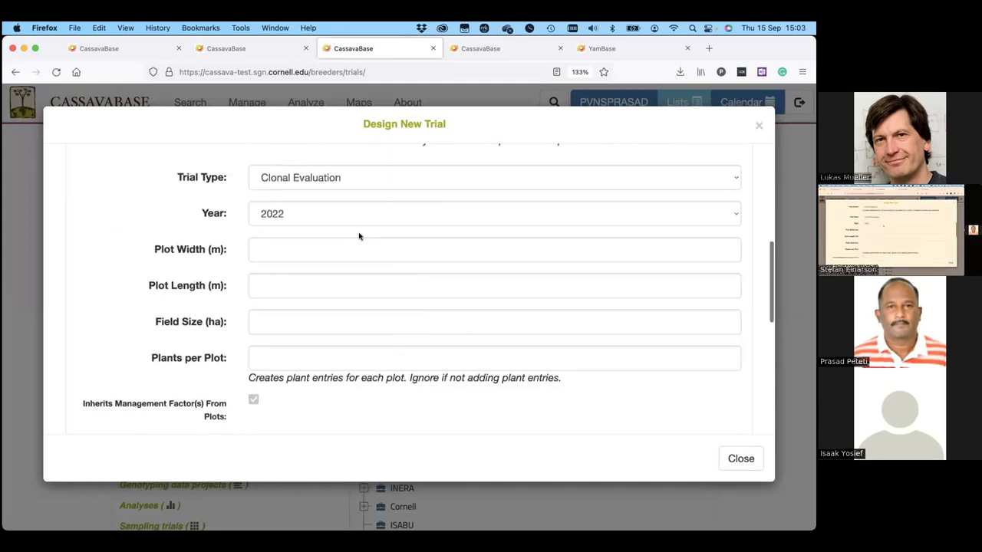
{"action": "scroll", "coordinate": [345, 218], "scroll_direction": "up", "scroll_amount": 5}
{"action": "scroll", "coordinate": [329, 200], "scroll_direction": "up", "scroll_amount": 1}
{"action": "left_click", "coordinate": [310, 184]}
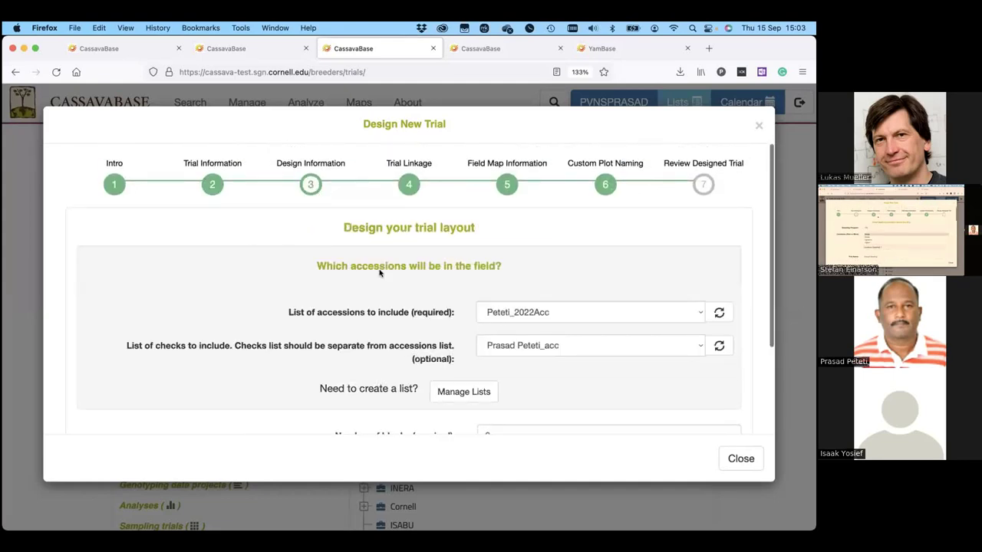
{"action": "left_click", "coordinate": [602, 310]}
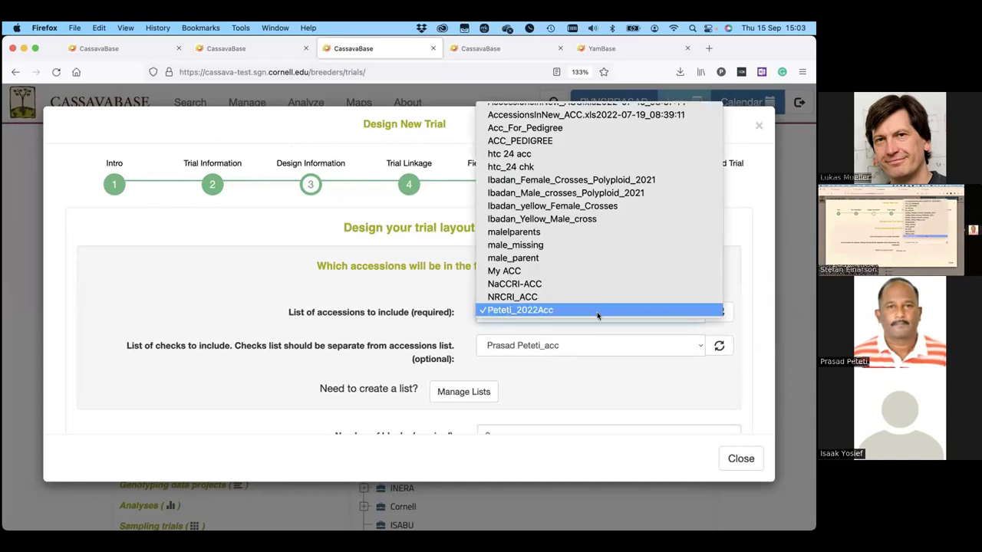
{"action": "left_click", "coordinate": [459, 123]}
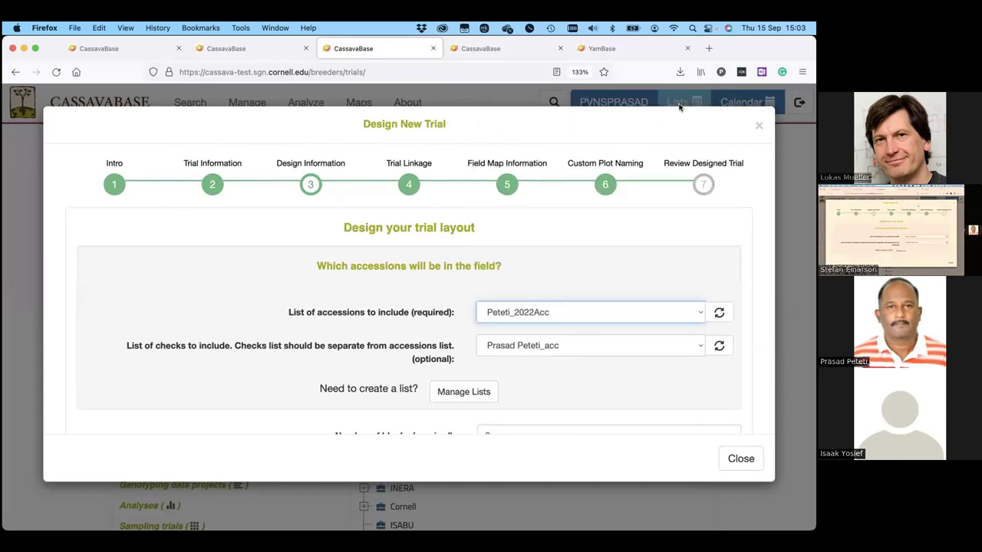
{"action": "left_click", "coordinate": [227, 49]}
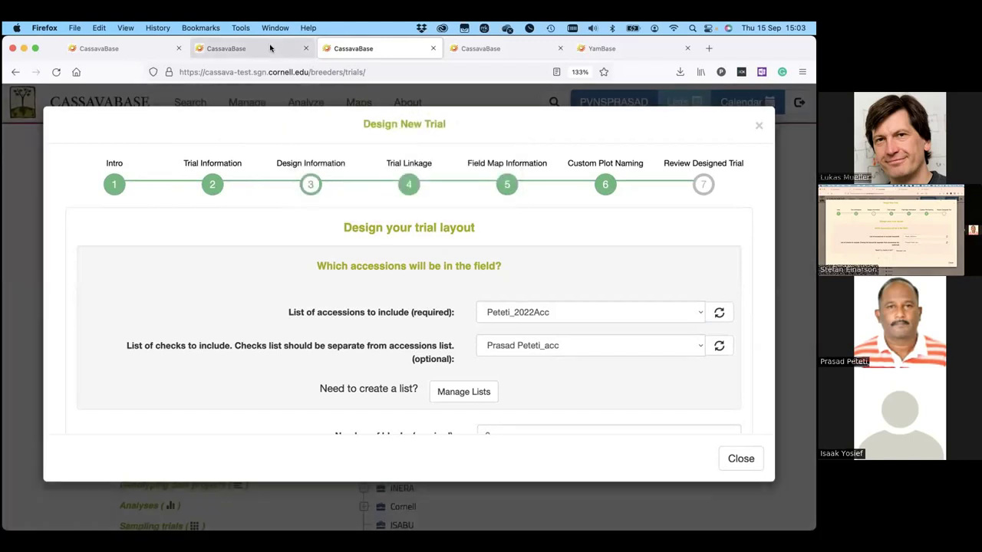
{"action": "left_click", "coordinate": [677, 102]}
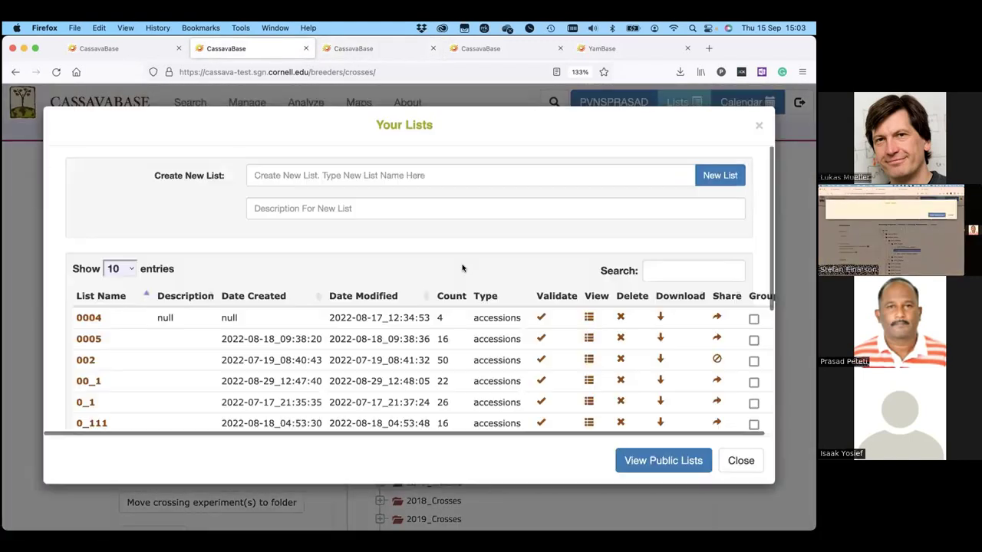
{"action": "left_click", "coordinate": [390, 173]}
{"action": "left_click", "coordinate": [661, 270]}
{"action": "type", "text": "praads"}
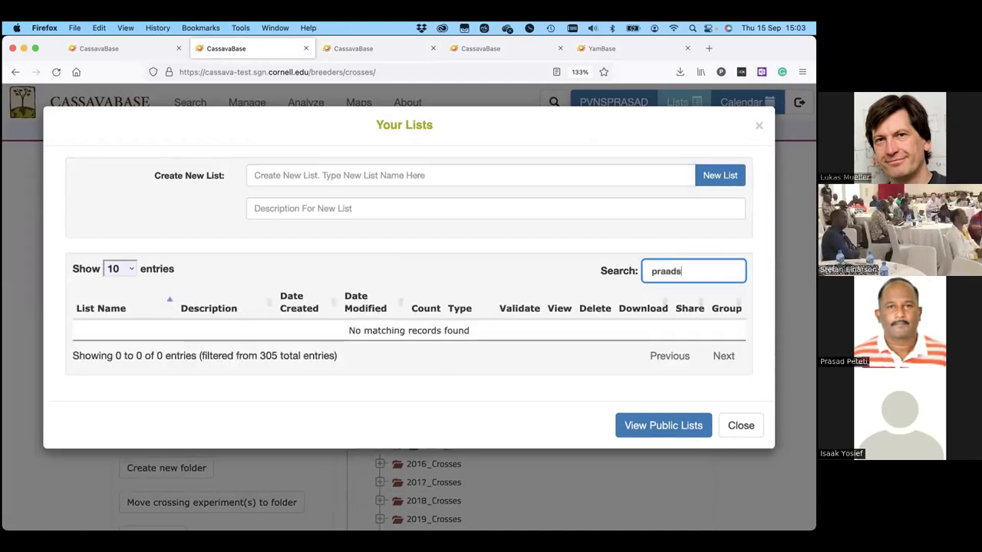
{"action": "key", "text": "BackSpace"}
{"action": "key", "text": "BackSpace"}
{"action": "key", "text": "BackSpace"}
{"action": "type", "text": "sad"}
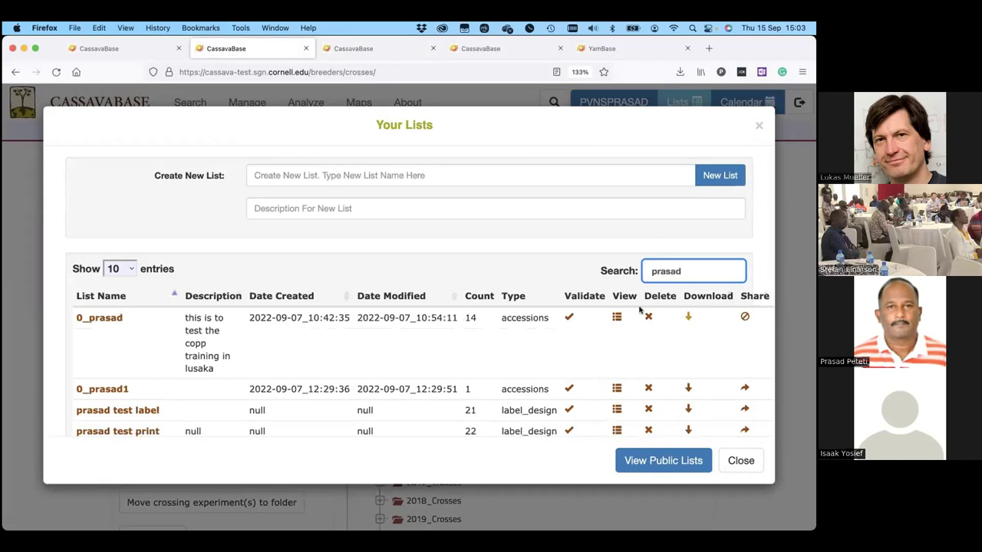
{"action": "scroll", "coordinate": [524, 322], "scroll_direction": "down", "scroll_amount": 3}
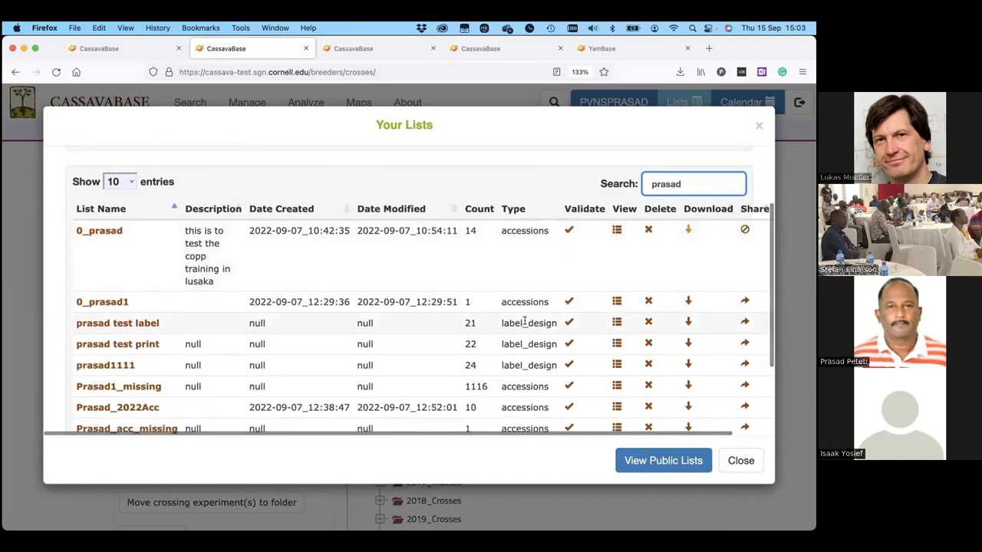
{"action": "scroll", "coordinate": [525, 321], "scroll_direction": "down", "scroll_amount": 2}
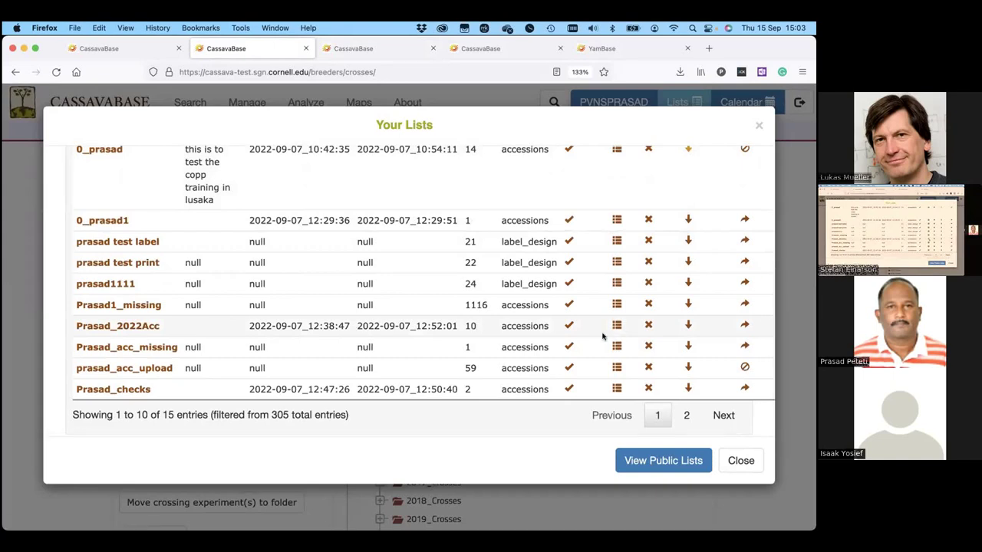
{"action": "scroll", "coordinate": [602, 334], "scroll_direction": "down", "scroll_amount": 1}
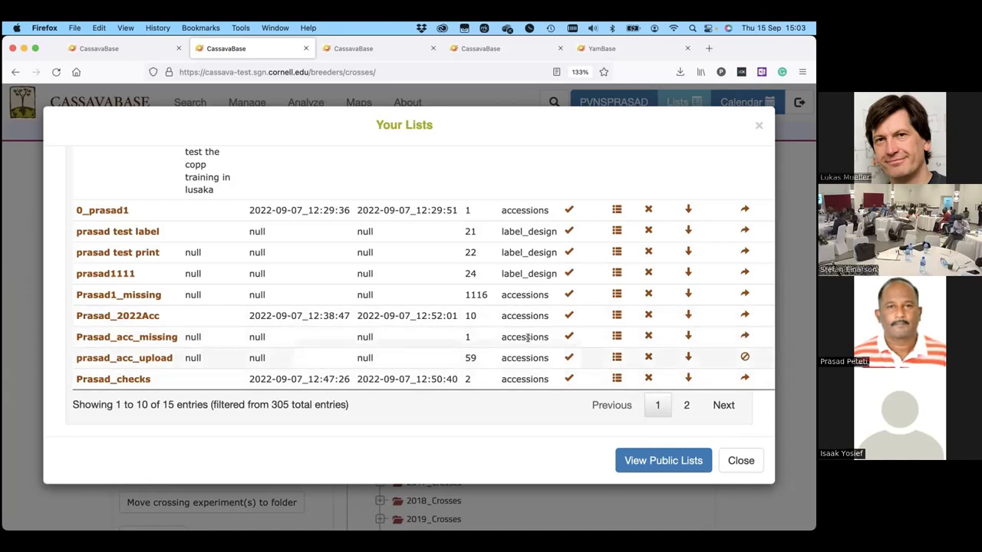
{"action": "left_click", "coordinate": [741, 460]}
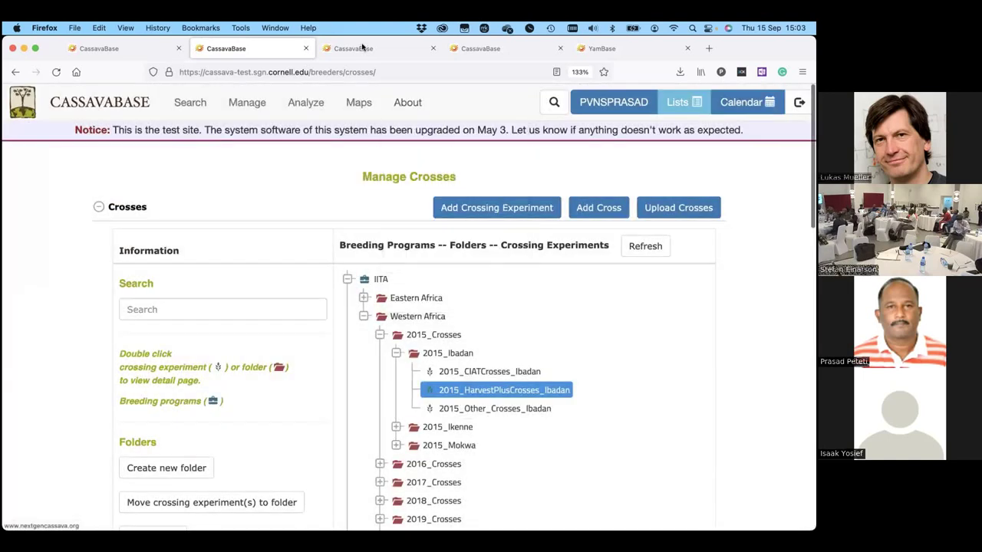
{"action": "left_click", "coordinate": [361, 49]}
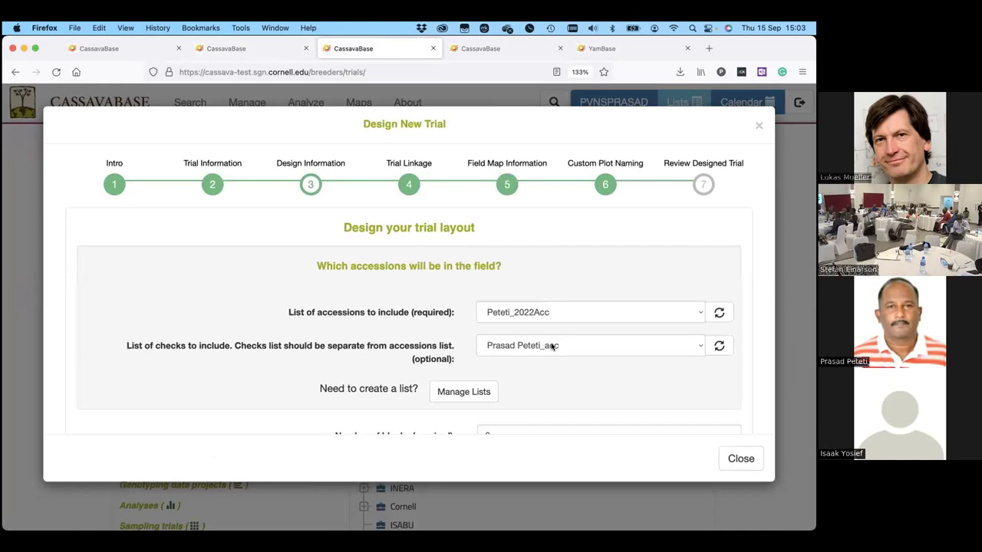
Set Peteti_chcks as the trial's checks list
{"action": "left_click", "coordinate": [551, 347]}
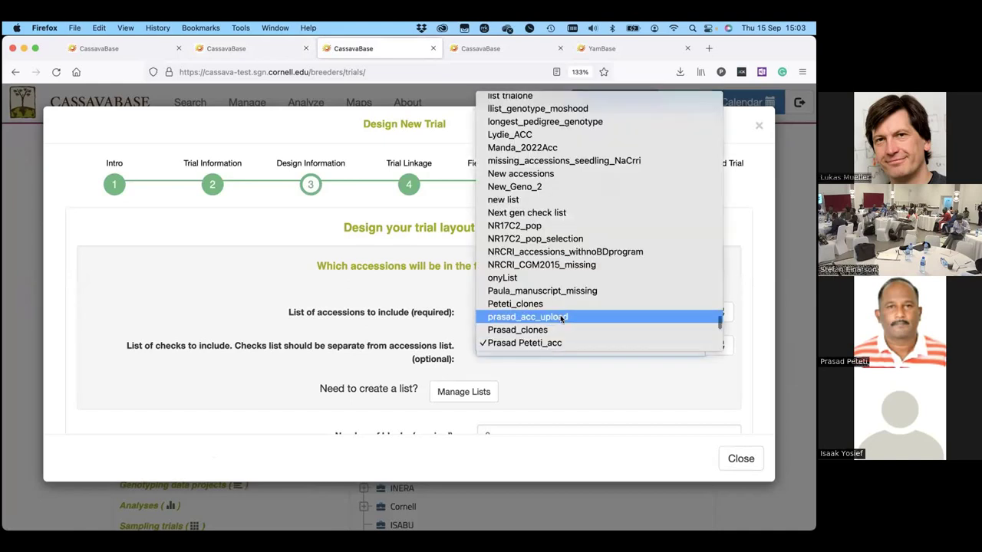
{"action": "scroll", "coordinate": [564, 313], "scroll_direction": "down", "scroll_amount": 1}
{"action": "scroll", "coordinate": [567, 295], "scroll_direction": "down", "scroll_amount": 5}
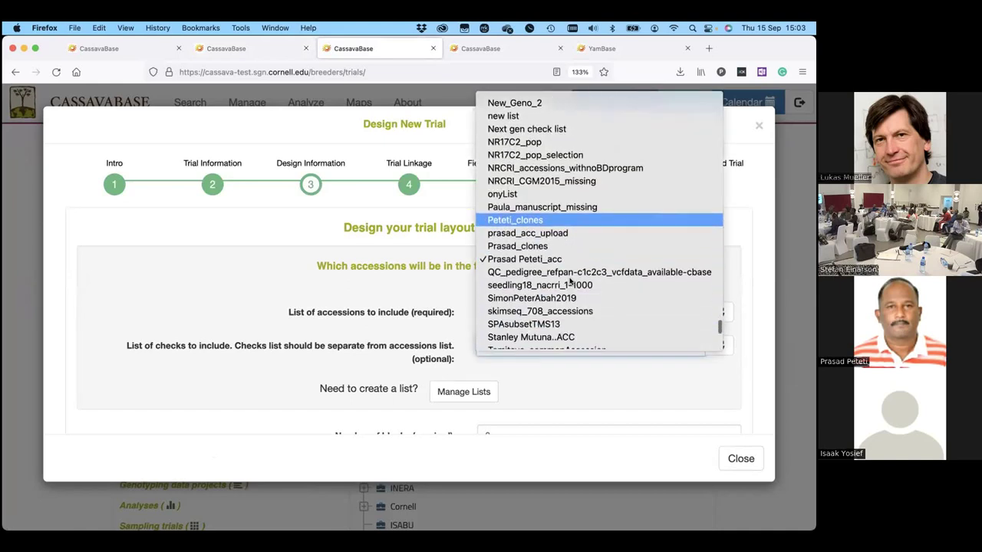
{"action": "scroll", "coordinate": [570, 281], "scroll_direction": "down", "scroll_amount": 3}
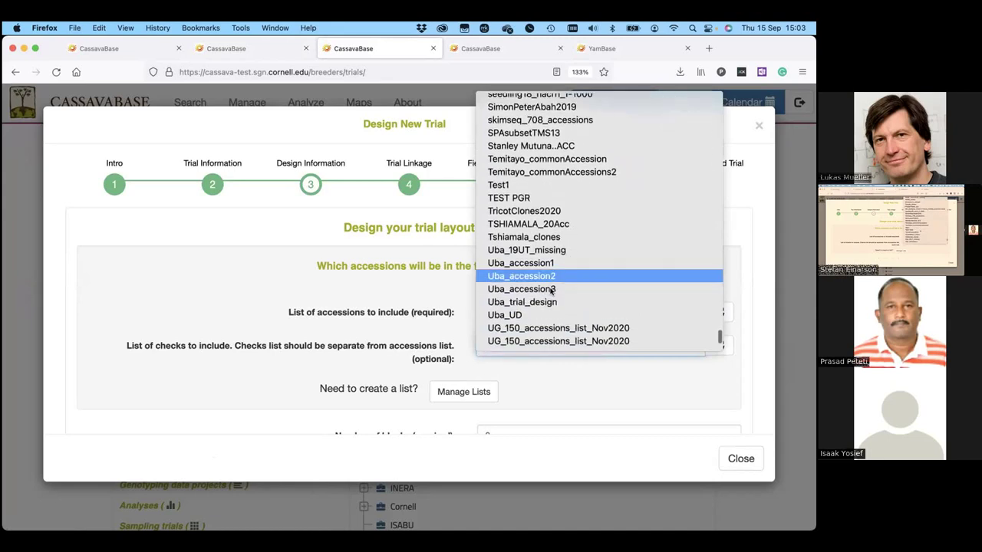
{"action": "key", "text": "Escape"}
{"action": "left_click", "coordinate": [503, 348]}
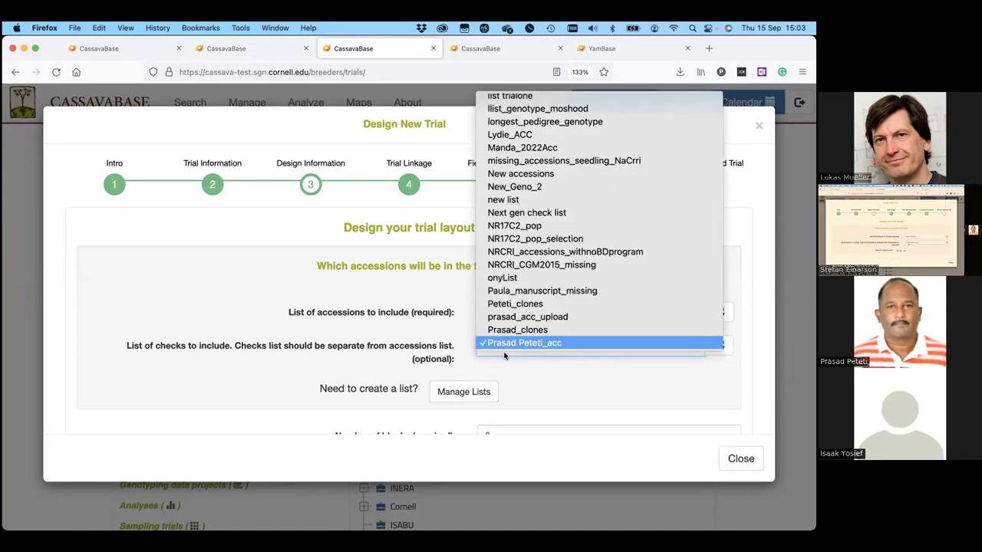
{"action": "scroll", "coordinate": [552, 230], "scroll_direction": "down", "scroll_amount": 5}
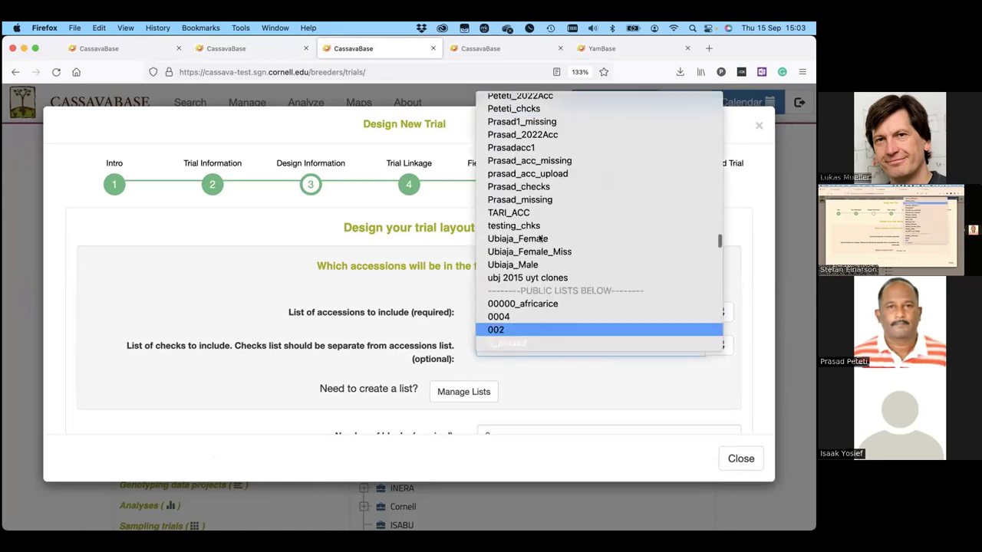
{"action": "left_click", "coordinate": [522, 108]}
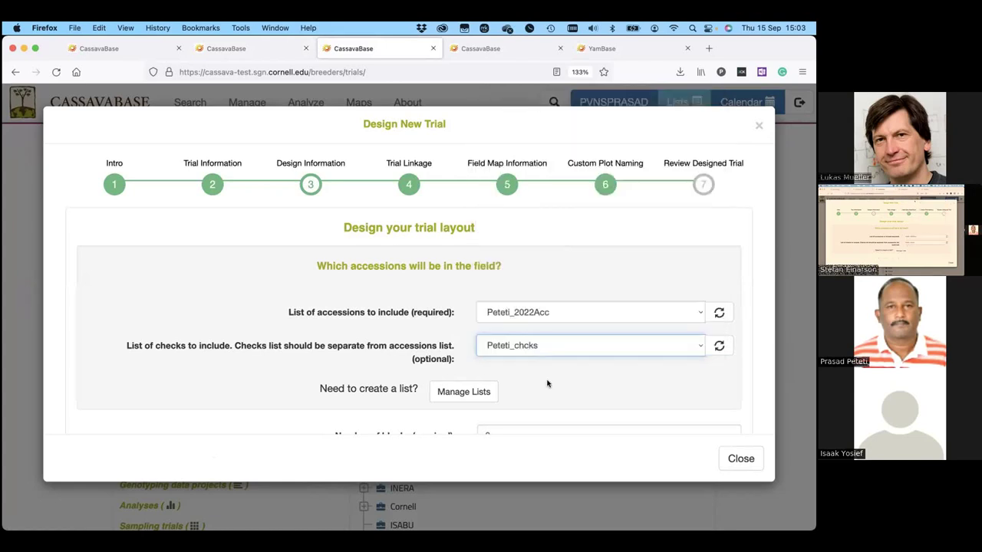
{"action": "scroll", "coordinate": [546, 384], "scroll_direction": "down", "scroll_amount": 3}
Advance through trial linkage and the 12-row Serpentine field map to custom plot naming
{"action": "left_click", "coordinate": [463, 387]}
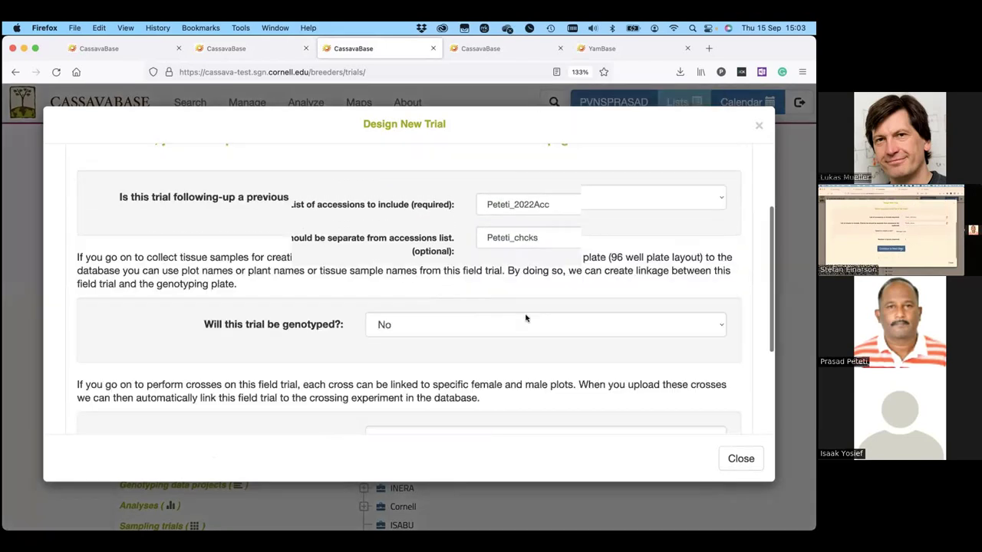
{"action": "scroll", "coordinate": [491, 338], "scroll_direction": "down", "scroll_amount": 3}
{"action": "left_click", "coordinate": [441, 381]}
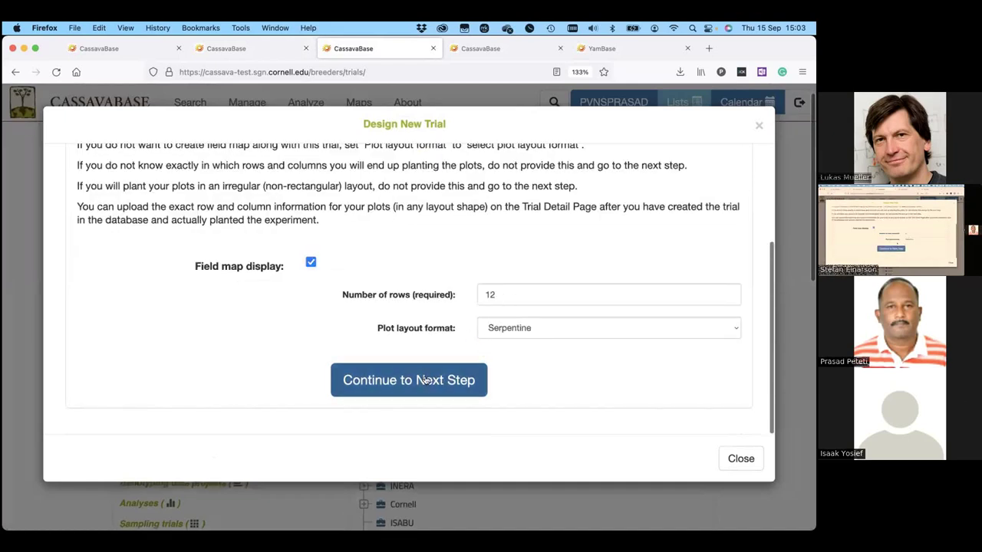
{"action": "left_click", "coordinate": [521, 328]}
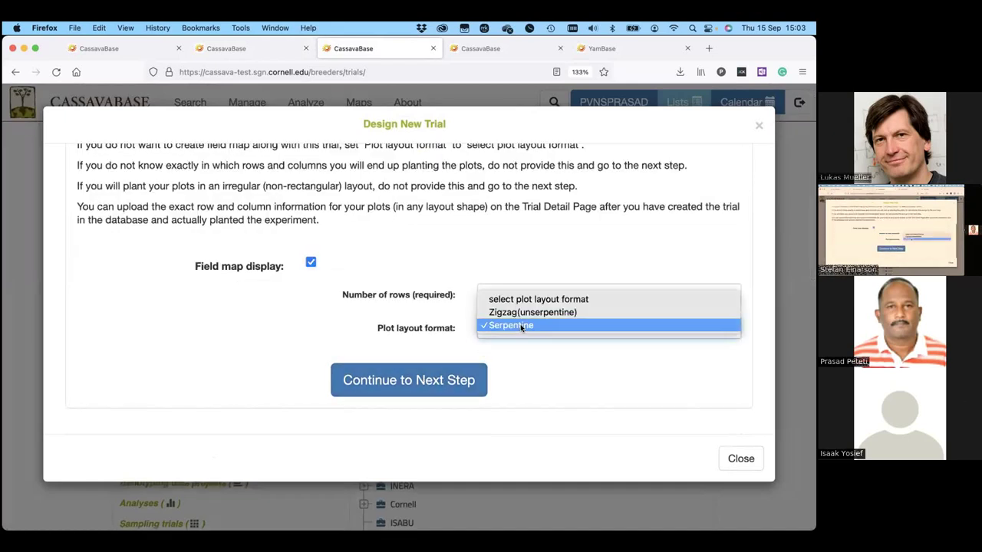
{"action": "left_click", "coordinate": [520, 326]}
{"action": "left_click", "coordinate": [511, 295]}
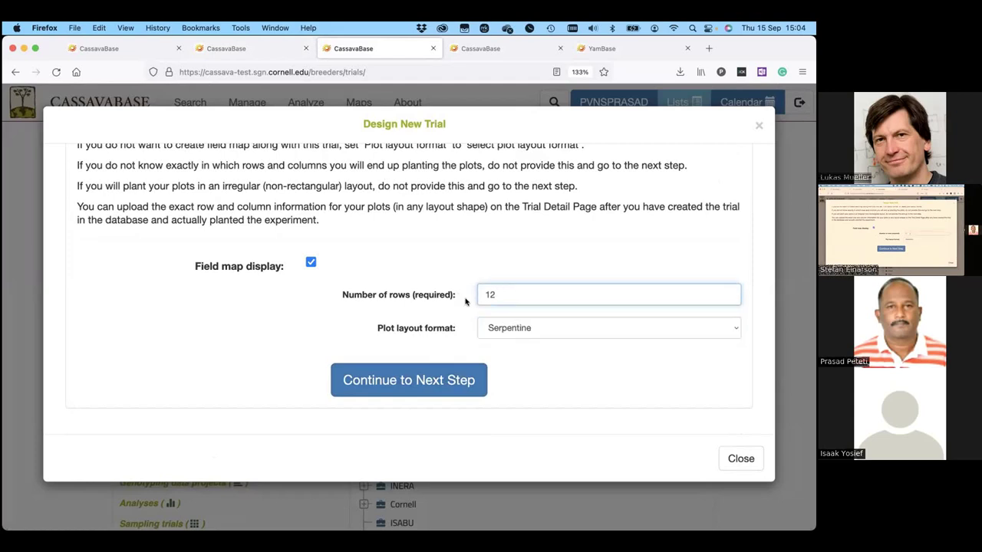
{"action": "scroll", "coordinate": [441, 345], "scroll_direction": "down", "scroll_amount": 2}
{"action": "left_click", "coordinate": [429, 379]}
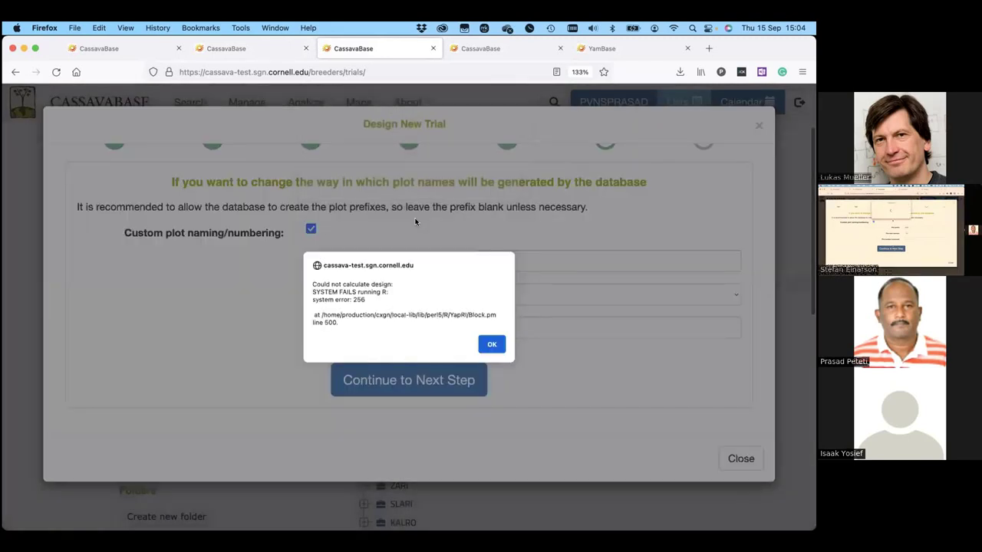
Dismiss the design error, return to design information, and choose the Prasad_2022Acc accessions list
{"action": "left_click", "coordinate": [492, 344]}
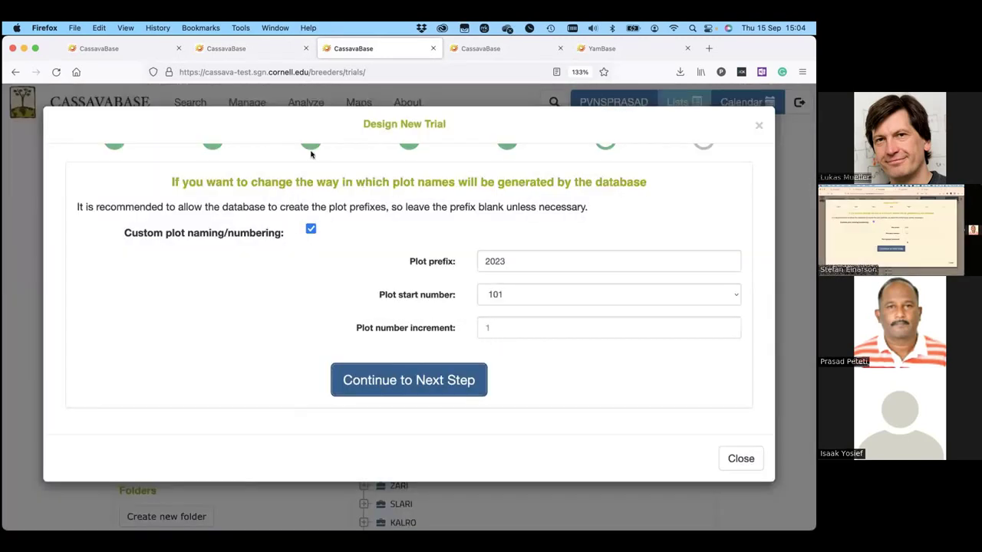
{"action": "scroll", "coordinate": [372, 240], "scroll_direction": "up", "scroll_amount": 1}
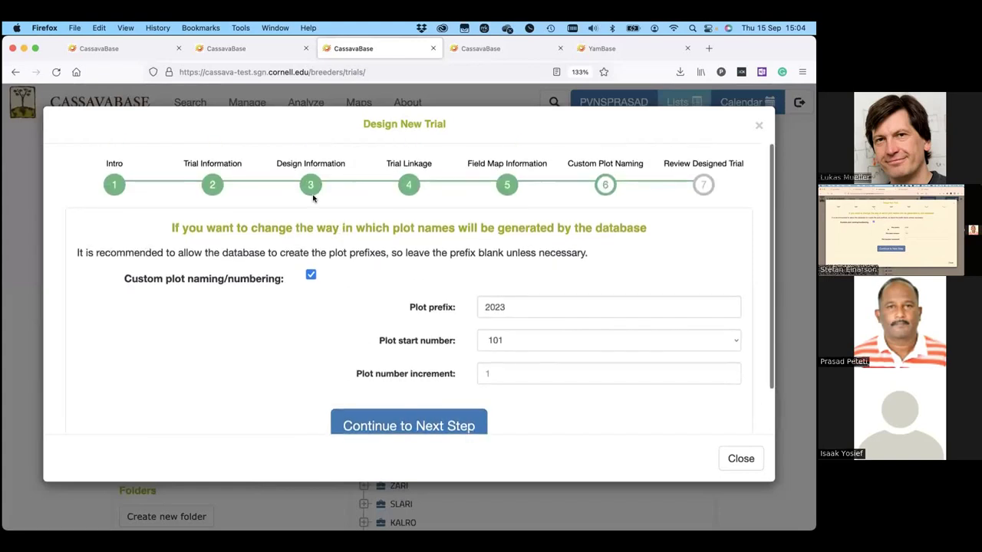
{"action": "left_click", "coordinate": [310, 184]}
{"action": "scroll", "coordinate": [415, 306], "scroll_direction": "down", "scroll_amount": 1}
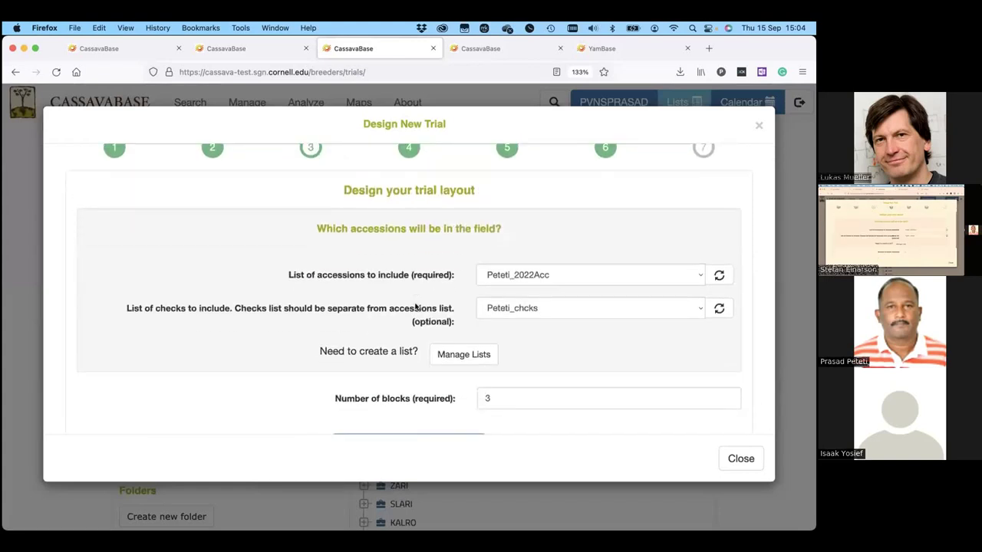
{"action": "left_click", "coordinate": [527, 278]}
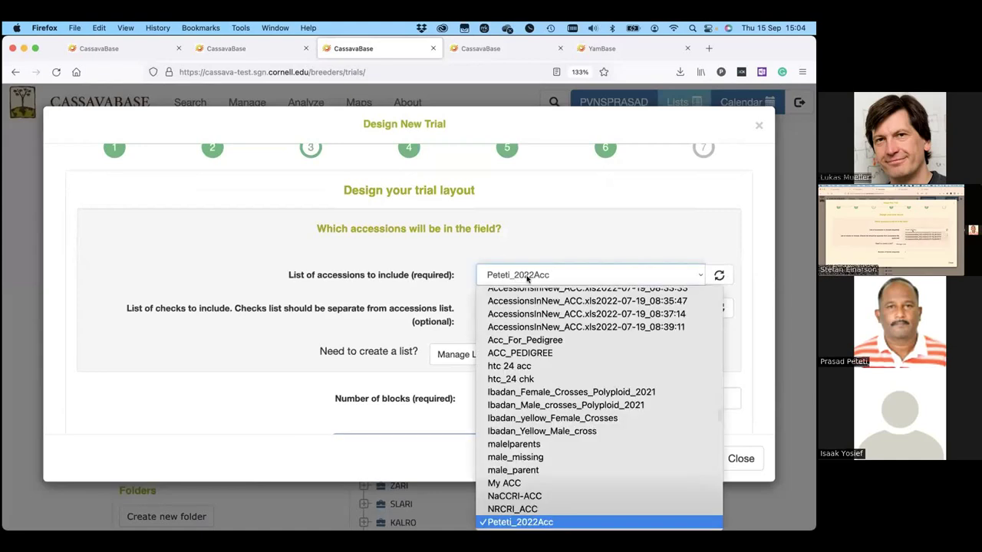
{"action": "scroll", "coordinate": [549, 381], "scroll_direction": "down", "scroll_amount": 2}
{"action": "scroll", "coordinate": [550, 381], "scroll_direction": "down", "scroll_amount": 5}
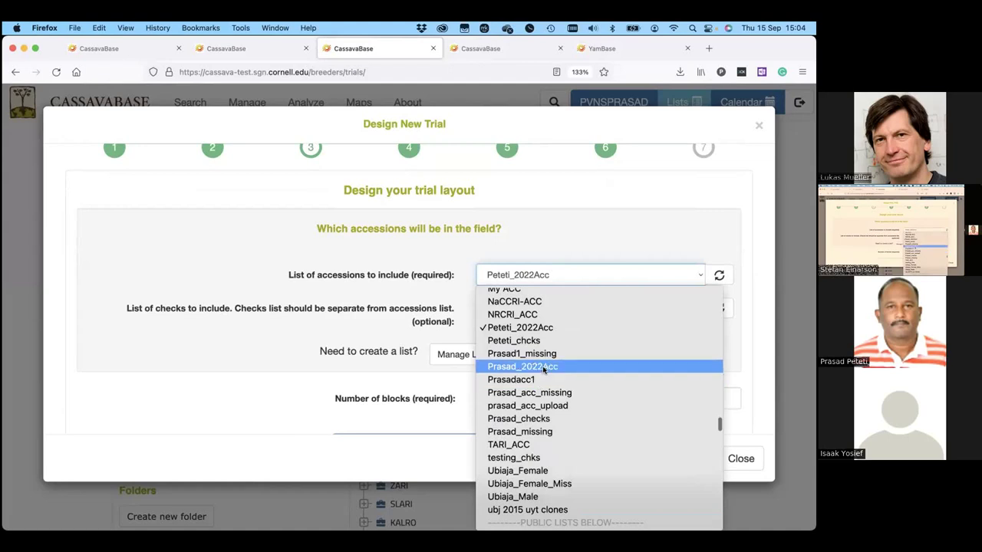
{"action": "left_click", "coordinate": [543, 368]}
Use Prasad_checks as the trial's checks list
{"action": "left_click", "coordinate": [553, 314]}
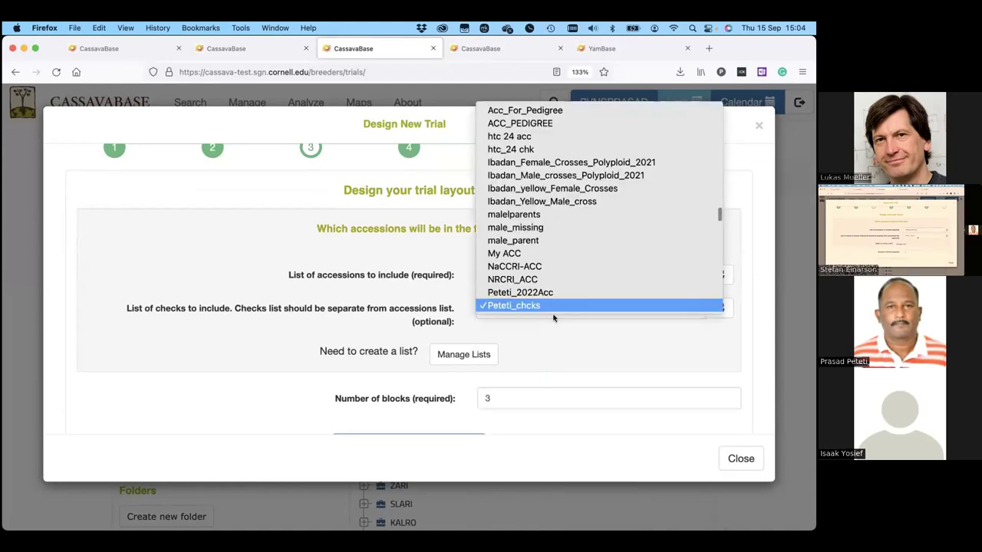
{"action": "scroll", "coordinate": [550, 270], "scroll_direction": "down", "scroll_amount": 3}
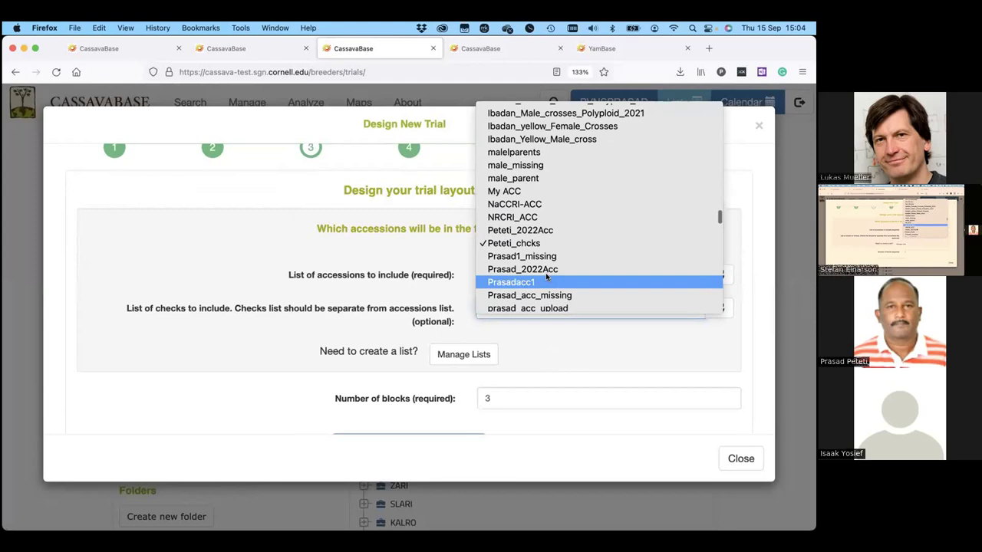
{"action": "scroll", "coordinate": [551, 275], "scroll_direction": "down", "scroll_amount": 3}
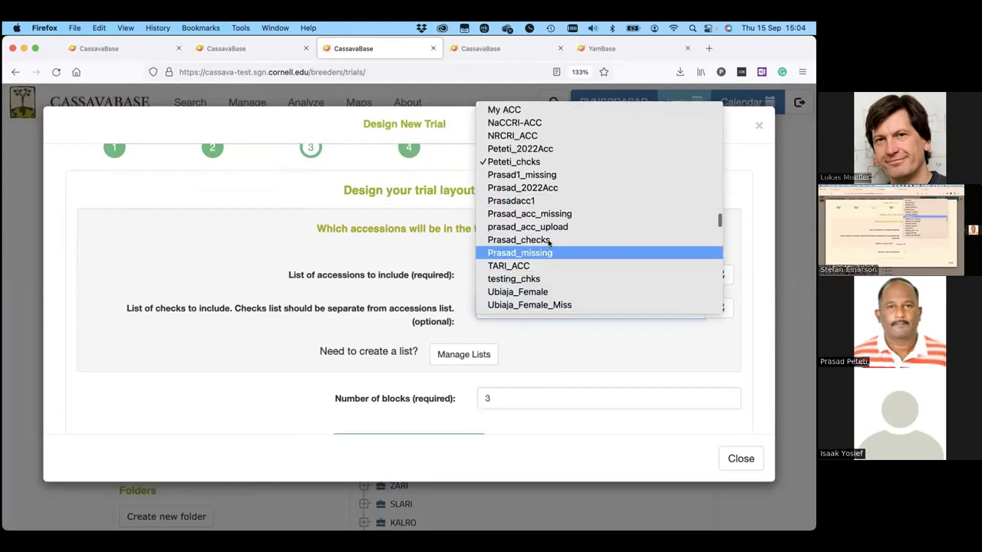
{"action": "left_click", "coordinate": [547, 240]}
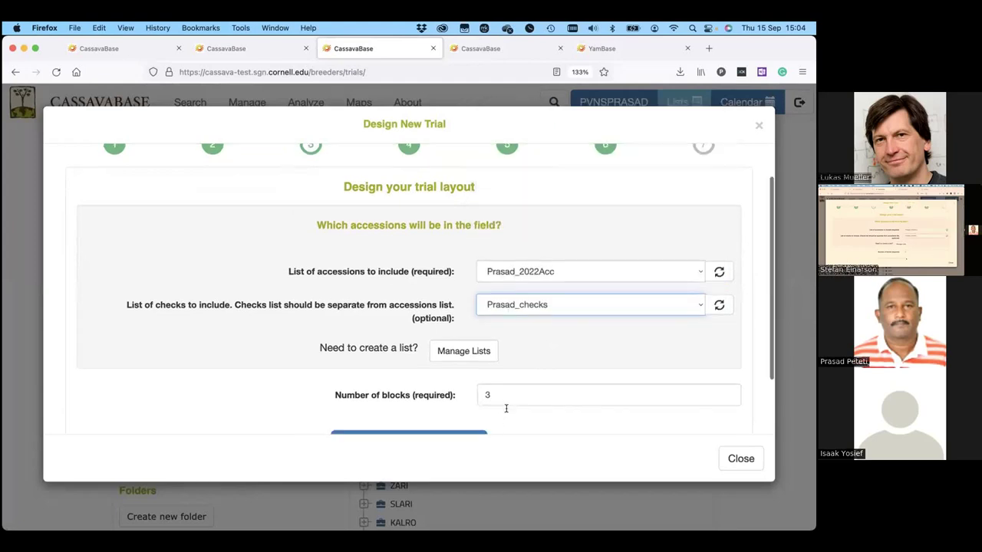
{"action": "scroll", "coordinate": [506, 406], "scroll_direction": "down", "scroll_amount": 2}
Advance through linkage and field map to plot naming, generate, and dismiss the calculation error
{"action": "left_click", "coordinate": [453, 394]}
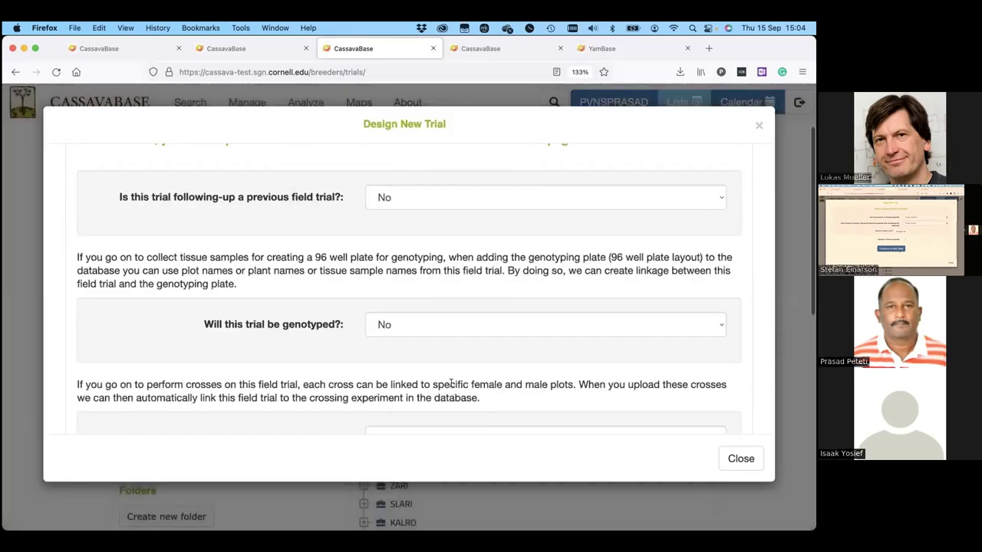
{"action": "scroll", "coordinate": [429, 384], "scroll_direction": "down", "scroll_amount": 4}
{"action": "left_click", "coordinate": [418, 381]}
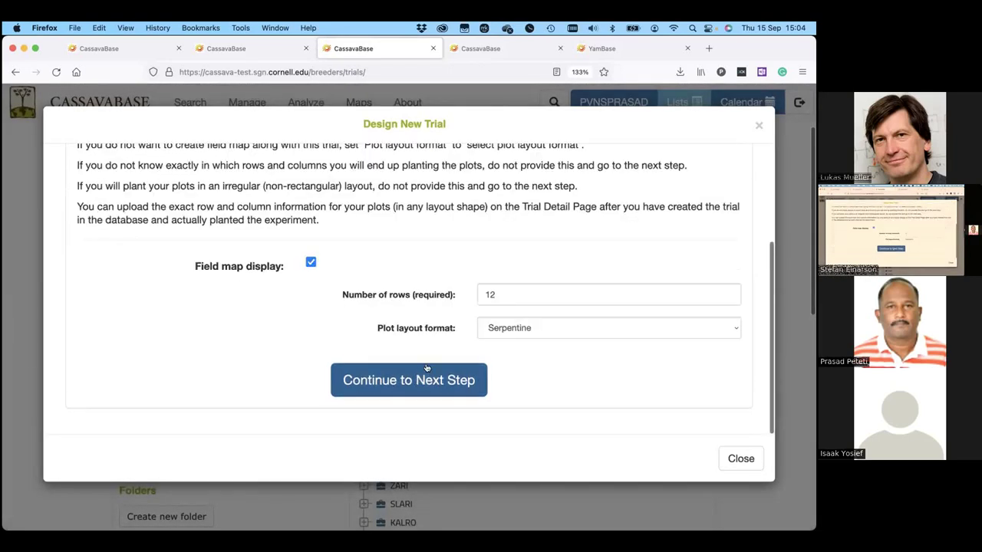
{"action": "left_click", "coordinate": [424, 374]}
{"action": "left_click", "coordinate": [424, 379]}
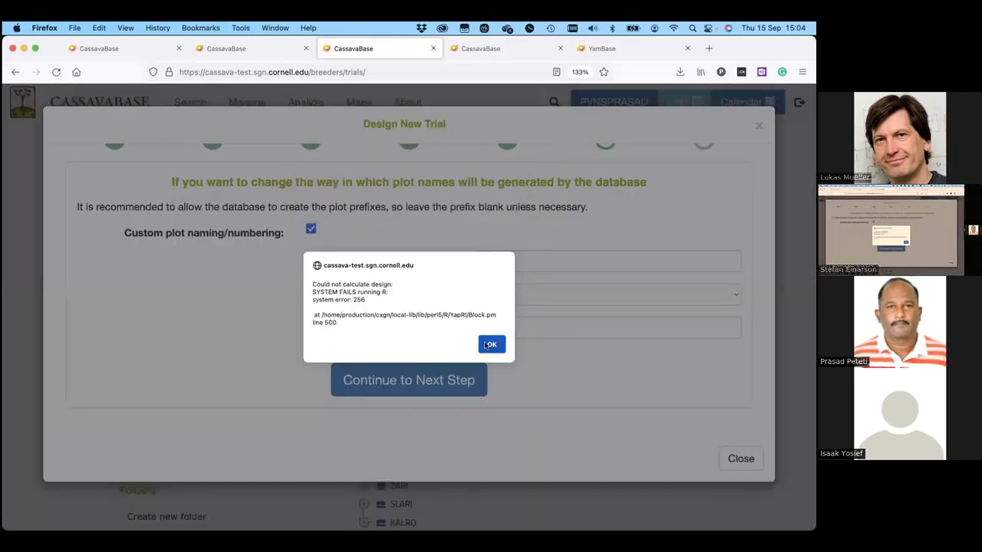
{"action": "left_click", "coordinate": [485, 346]}
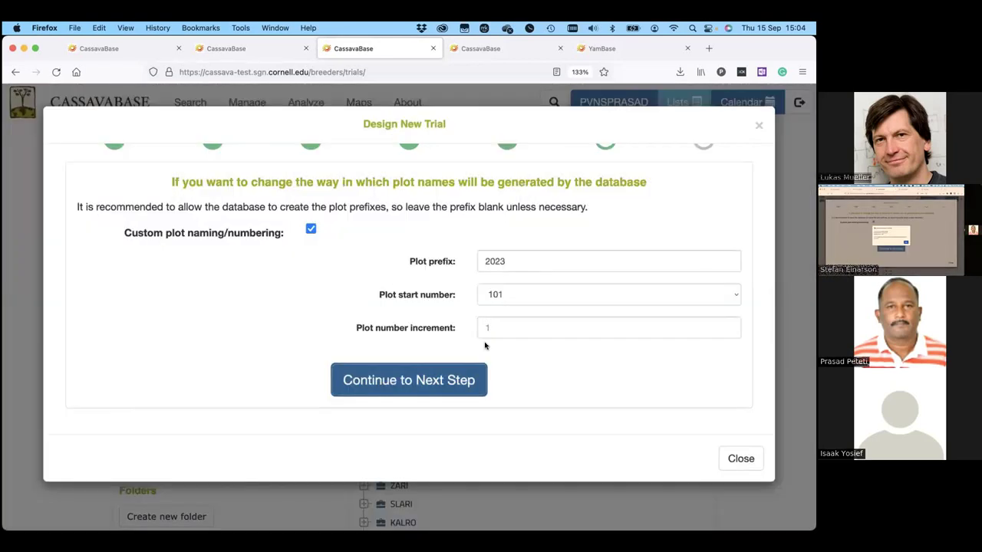
Reload the cassavabase.org home page tab, then go back to the Manage Crosses tab
{"action": "left_click", "coordinate": [131, 46]}
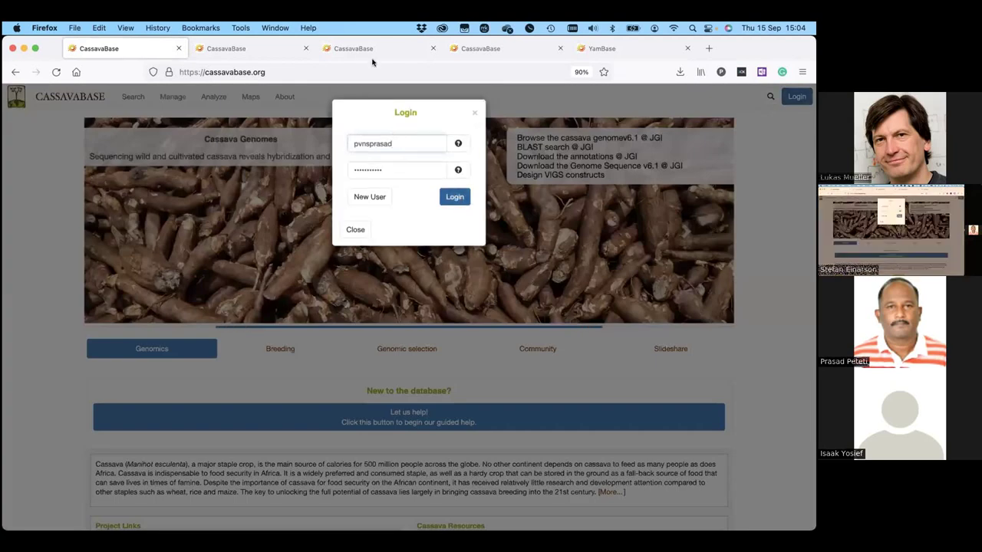
{"action": "key", "text": "Return"}
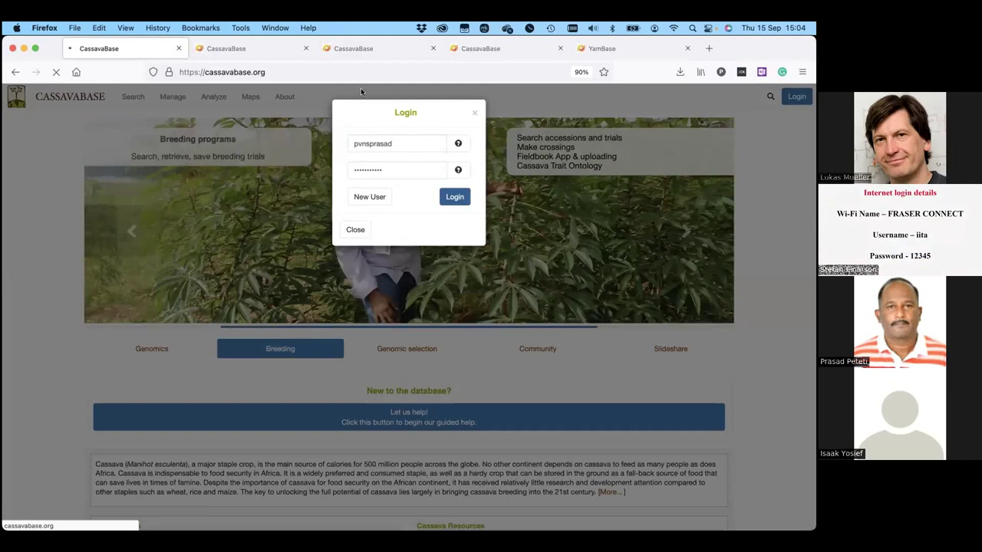
{"action": "left_click", "coordinate": [261, 51]}
Back in the trial wizard, refresh the accession lists and choose Peteti_2022Acc
{"action": "left_click", "coordinate": [376, 48]}
{"action": "scroll", "coordinate": [475, 291], "scroll_direction": "down", "scroll_amount": 3}
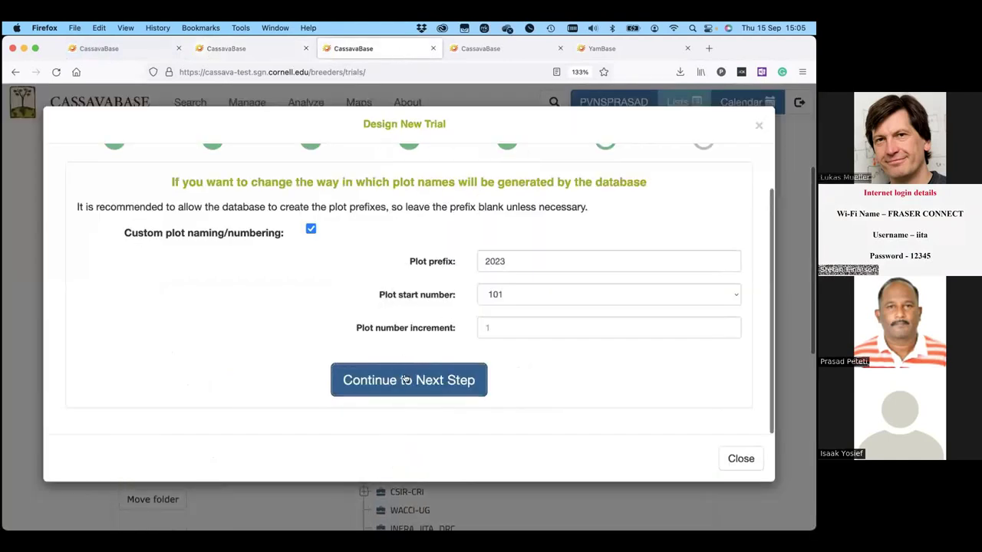
{"action": "scroll", "coordinate": [384, 307], "scroll_direction": "up", "scroll_amount": 2}
{"action": "left_click", "coordinate": [309, 185]}
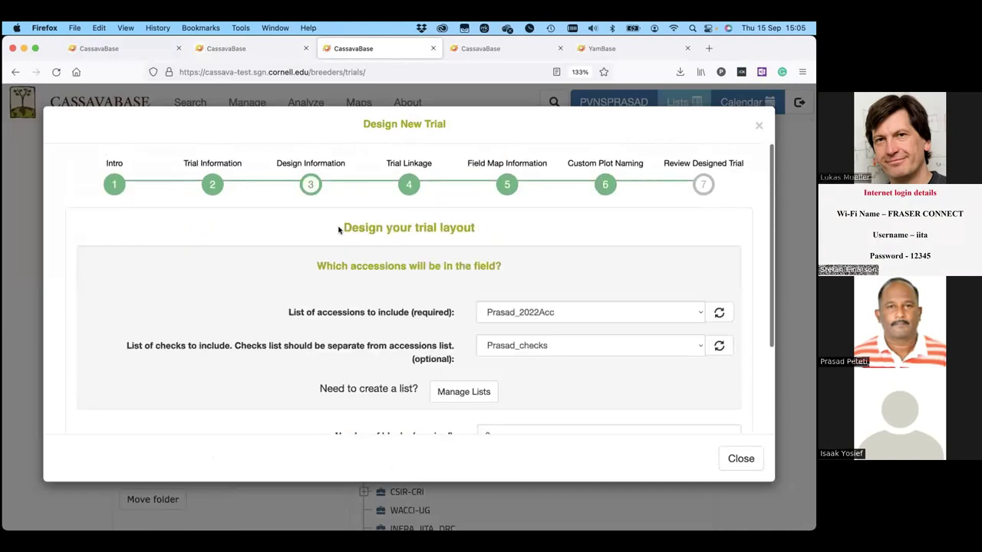
{"action": "scroll", "coordinate": [393, 295], "scroll_direction": "down", "scroll_amount": 1}
{"action": "left_click", "coordinate": [718, 294]}
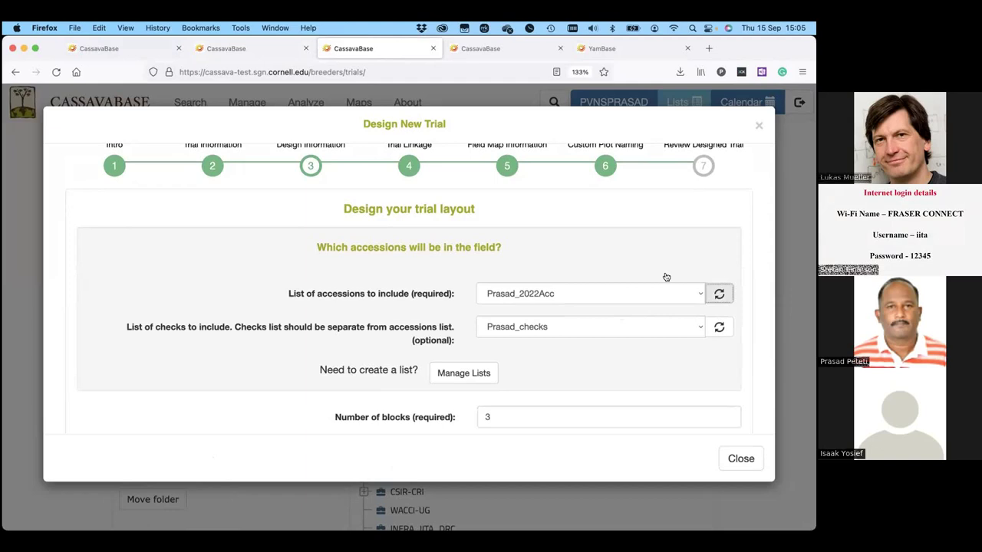
{"action": "left_click", "coordinate": [671, 300]}
{"action": "scroll", "coordinate": [629, 375], "scroll_direction": "down", "scroll_amount": 10}
{"action": "scroll", "coordinate": [628, 375], "scroll_direction": "down", "scroll_amount": 10}
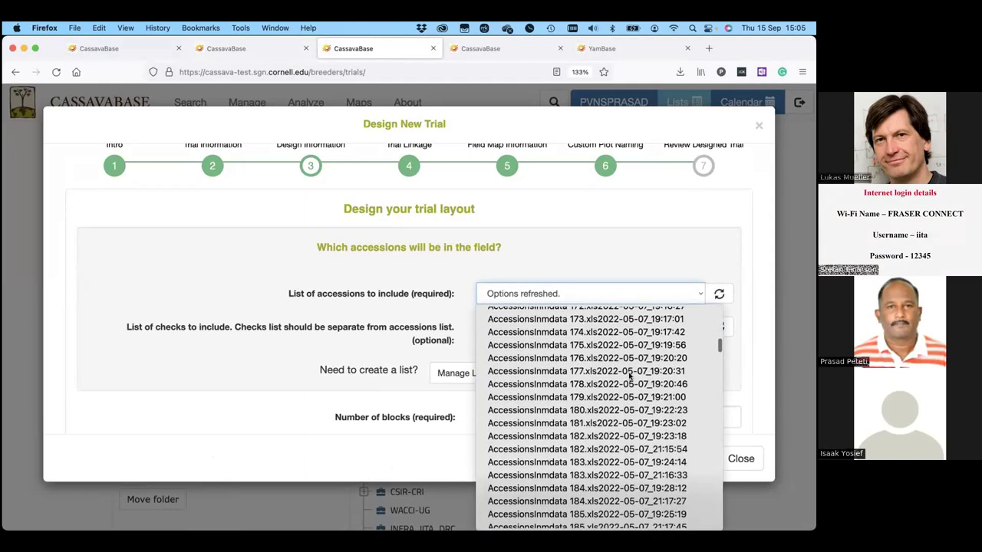
{"action": "type", "text": "prasad"}
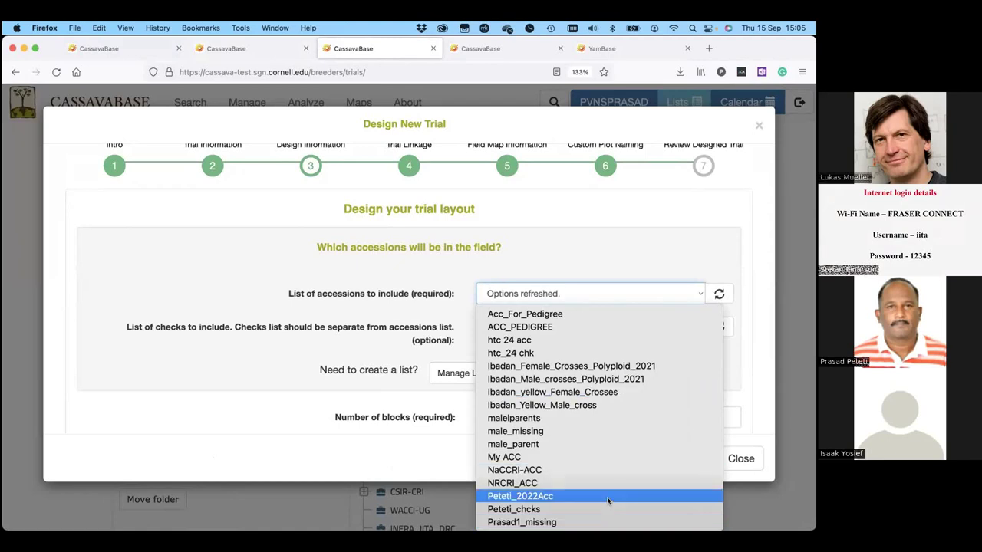
{"action": "left_click", "coordinate": [606, 496]}
Choose Peteti_chcks as the checks list and leave the design information step
{"action": "left_click", "coordinate": [644, 326]}
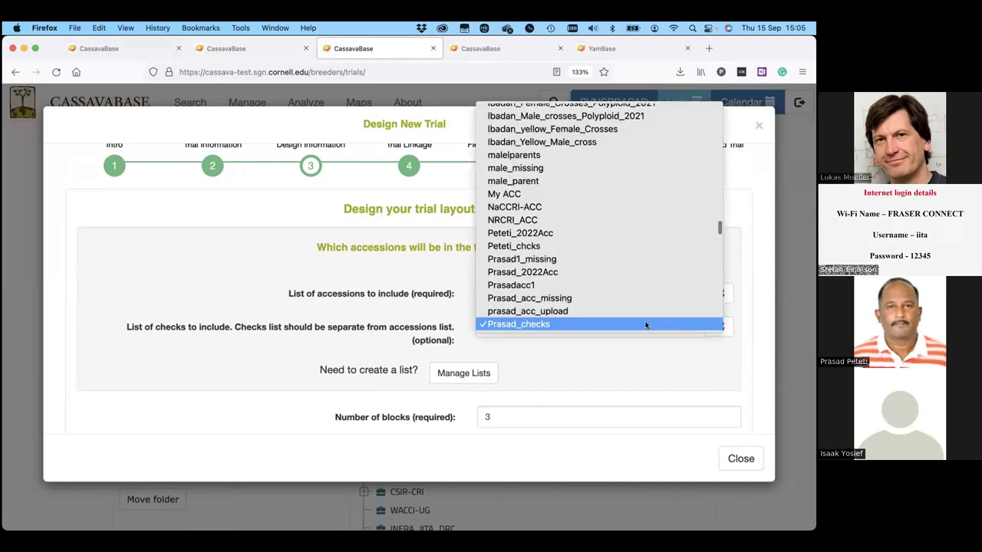
{"action": "scroll", "coordinate": [645, 325], "scroll_direction": "down", "scroll_amount": 4}
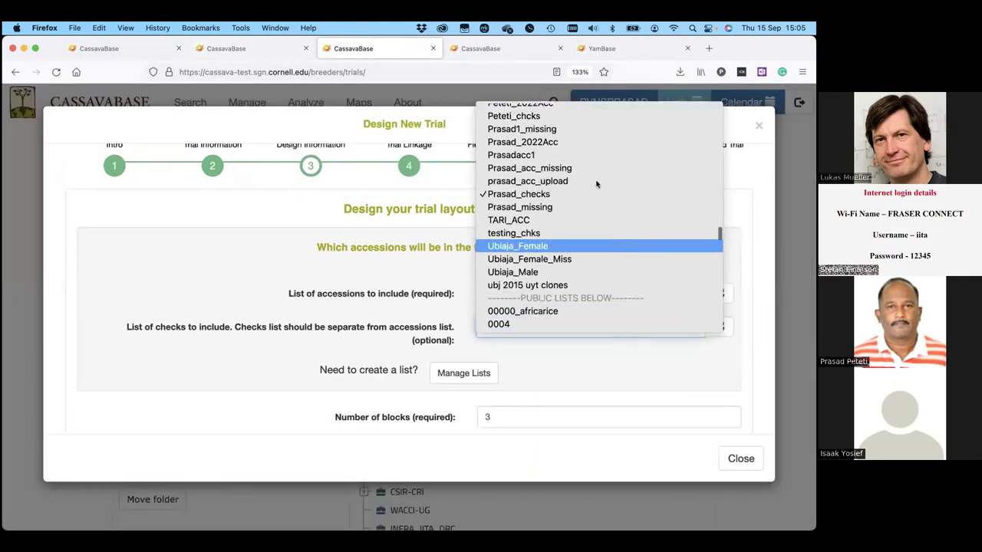
{"action": "left_click", "coordinate": [582, 115]}
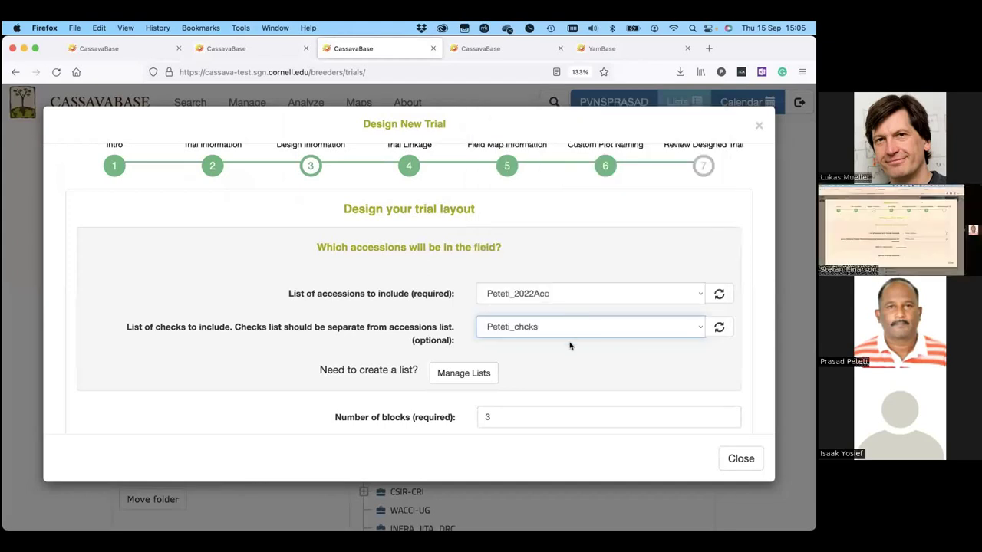
{"action": "scroll", "coordinate": [569, 345], "scroll_direction": "down", "scroll_amount": 2}
{"action": "left_click", "coordinate": [472, 377]}
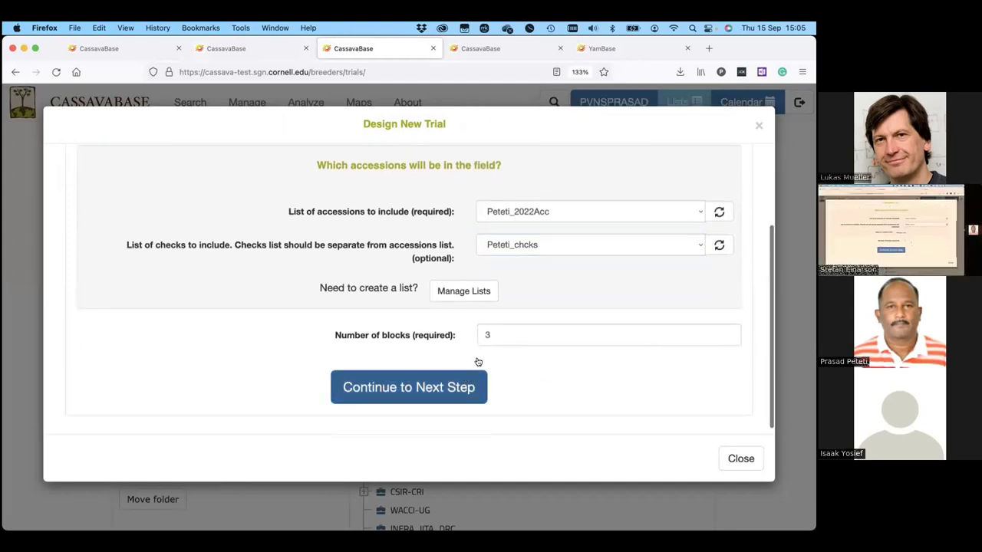
Pass trial linkage, adjust the field-map row count, submit plot naming, dismiss the error
{"action": "scroll", "coordinate": [494, 322], "scroll_direction": "down", "scroll_amount": 2}
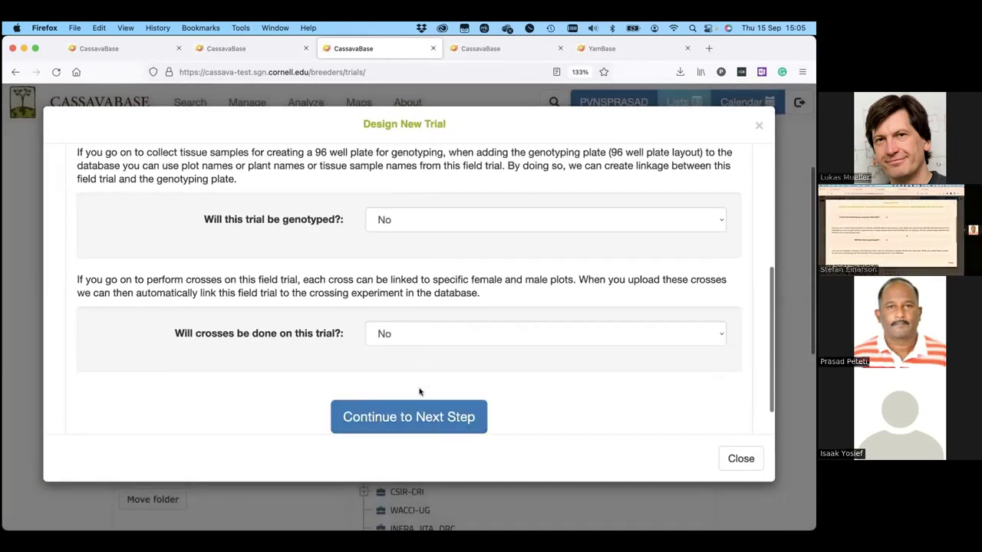
{"action": "left_click", "coordinate": [408, 414]}
{"action": "left_click", "coordinate": [495, 294]}
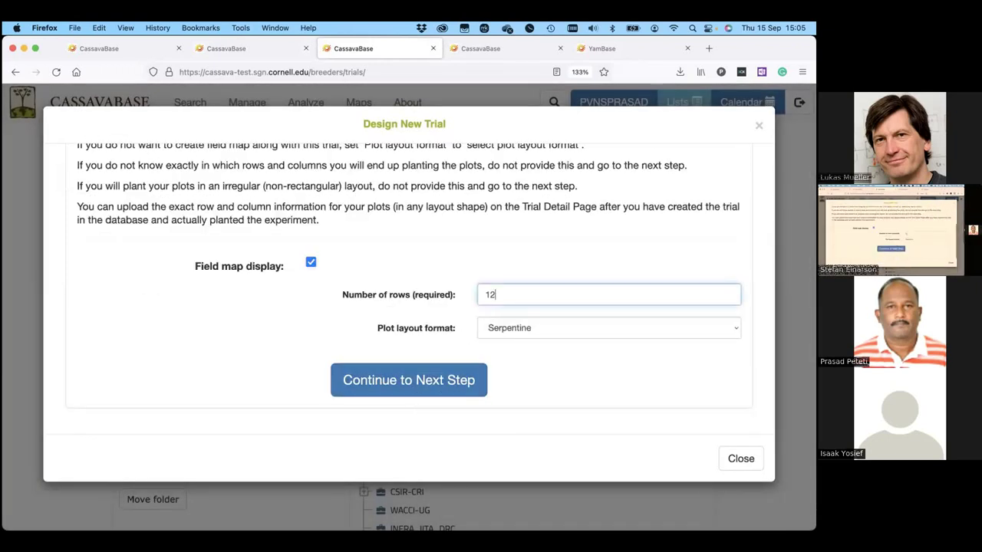
{"action": "key", "text": "BackSpace"}
{"action": "key", "text": "BackSpace"}
{"action": "type", "text": "8"}
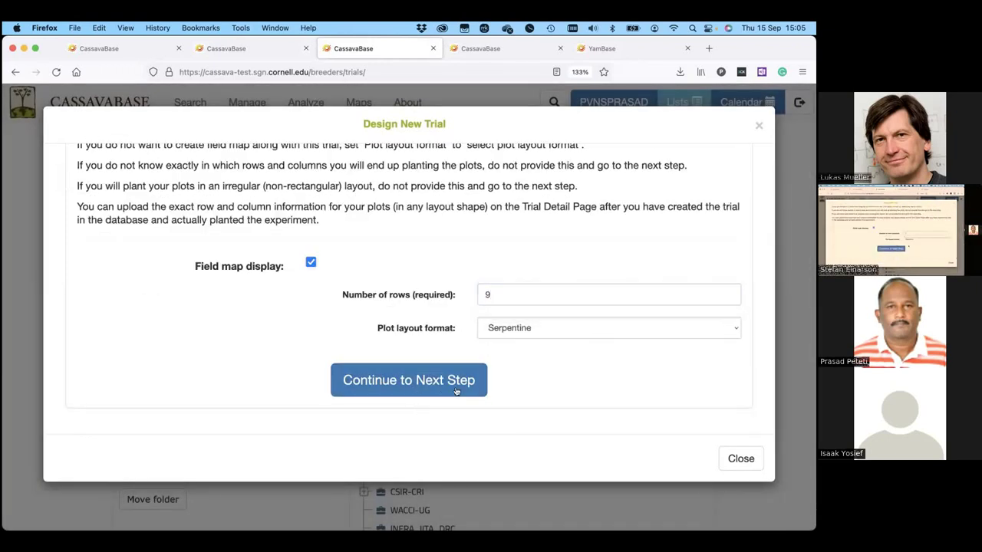
{"action": "left_click", "coordinate": [442, 394]}
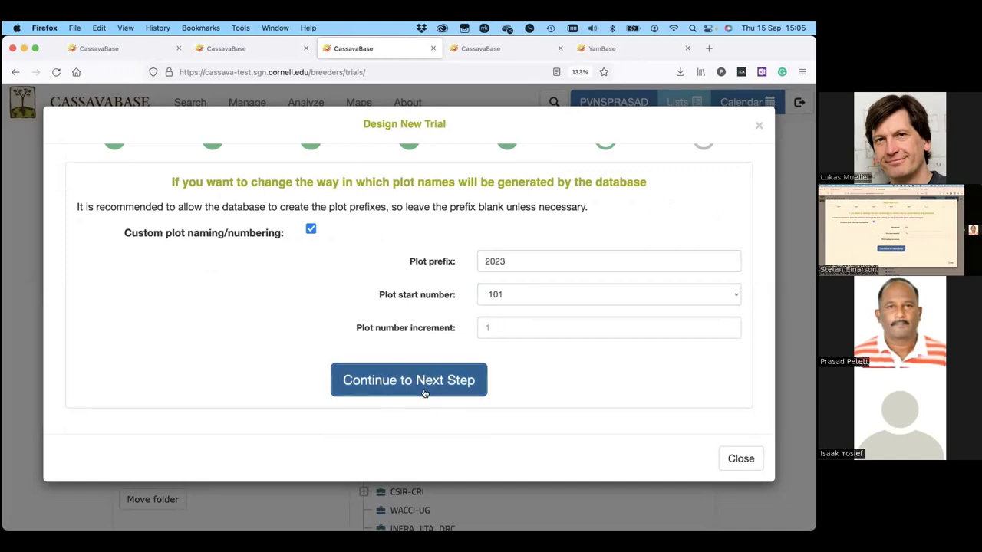
{"action": "left_click", "coordinate": [425, 393]}
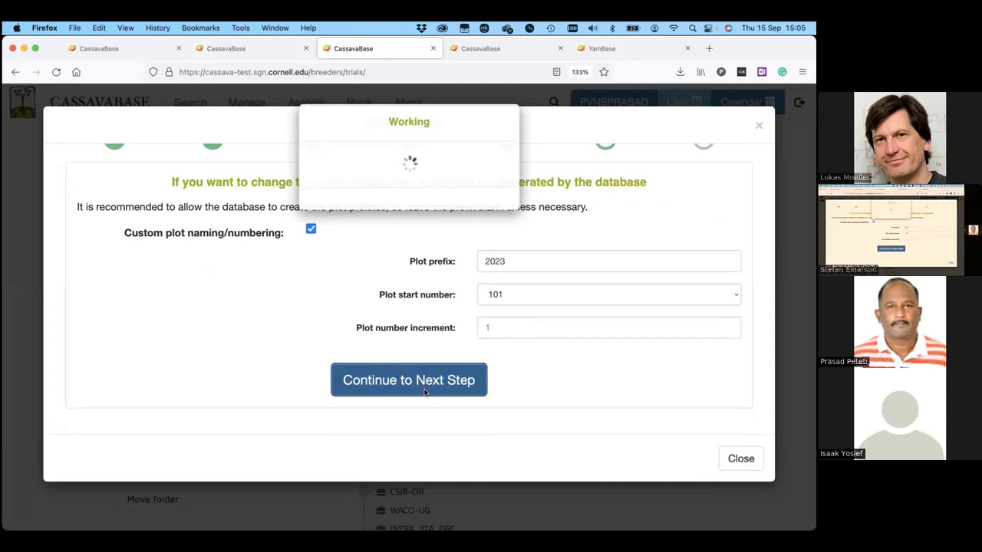
{"action": "key", "text": "Return"}
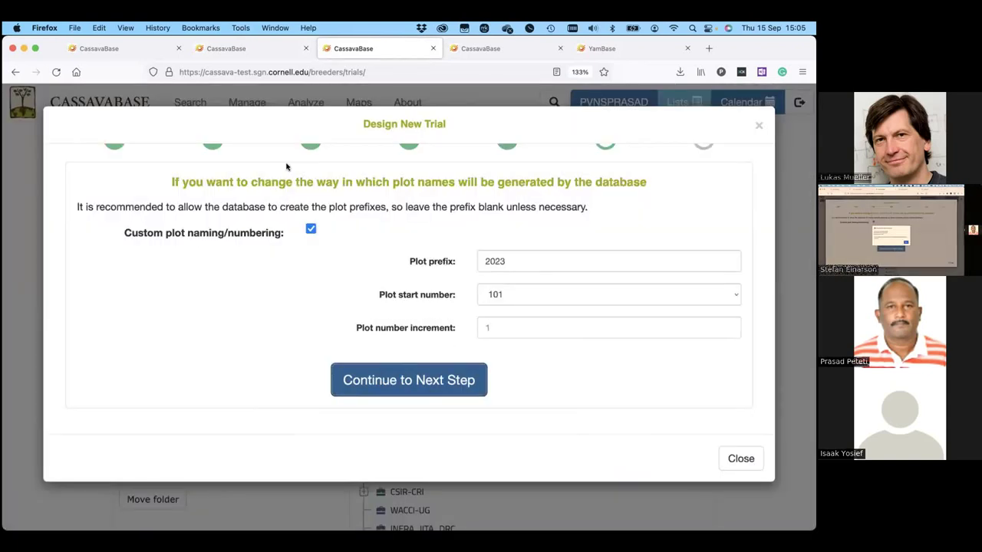
{"action": "left_click", "coordinate": [154, 49]}
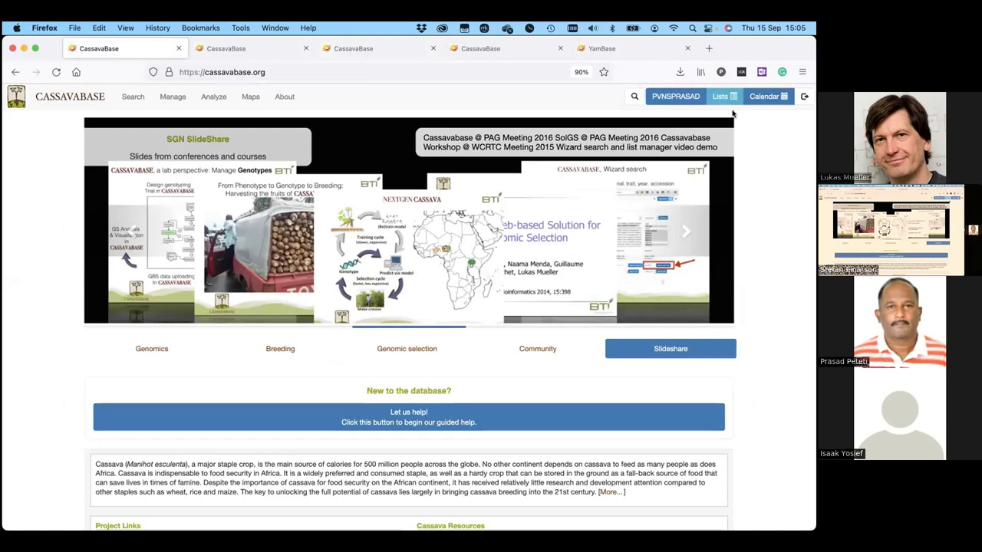
{"action": "left_click", "coordinate": [730, 101]}
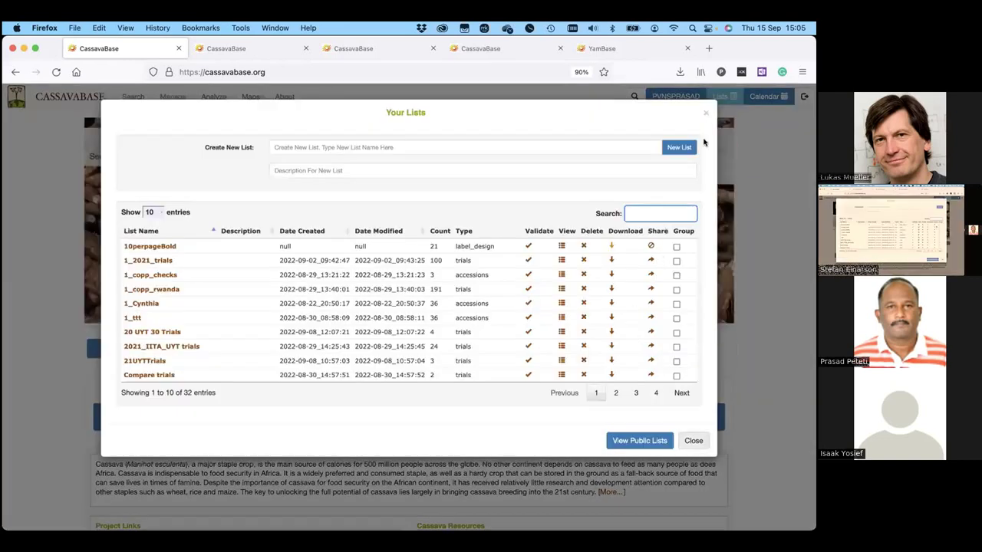
{"action": "key", "text": "Escape"}
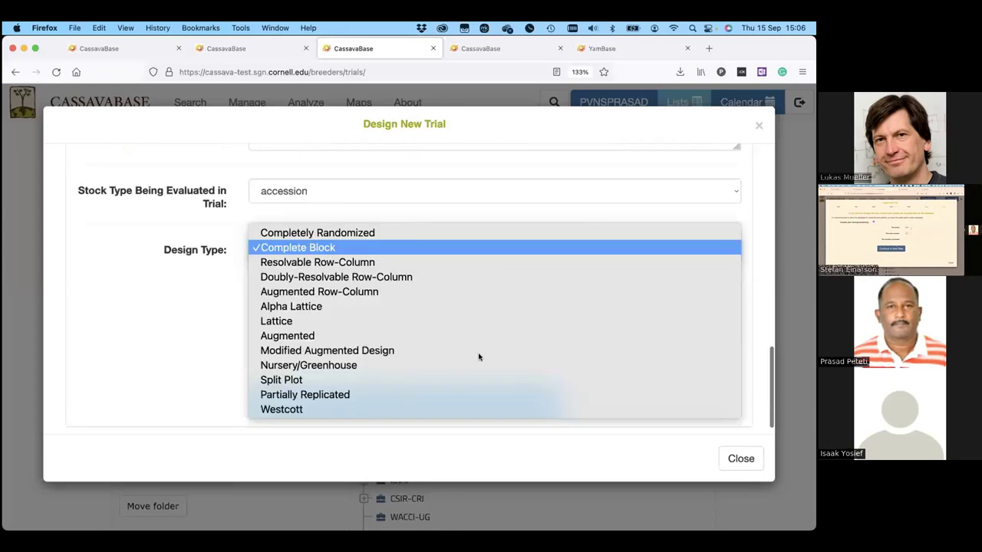
Dismiss the error alert, visit the main site's search wizard, then return to the crosses tab
{"action": "left_click", "coordinate": [432, 395]}
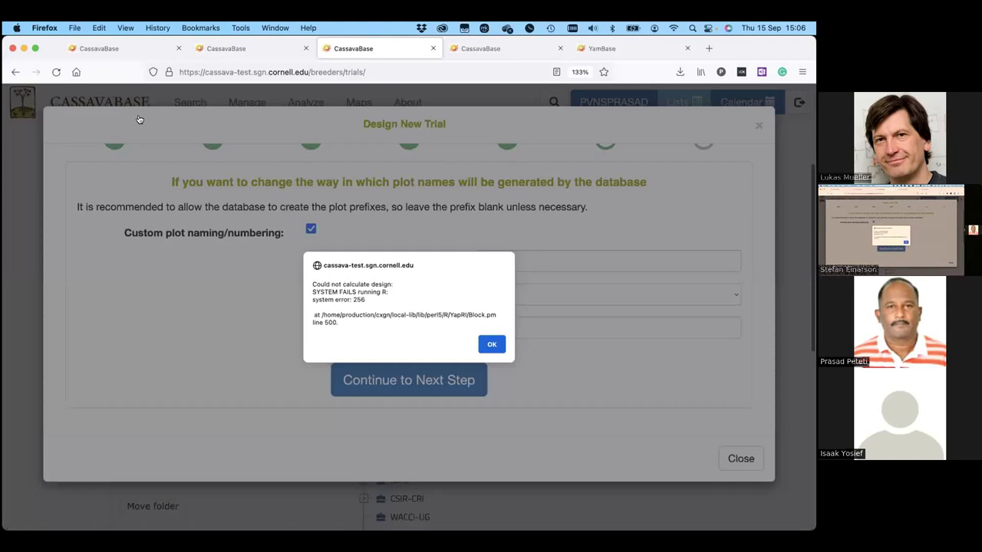
{"action": "key", "text": "super+1"}
{"action": "left_click", "coordinate": [133, 96]}
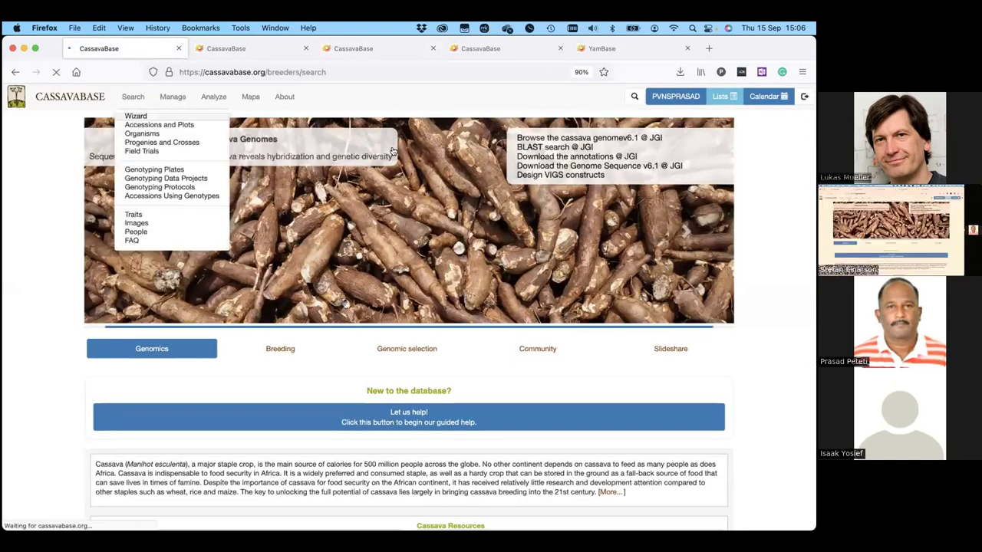
{"action": "key", "text": "super+2"}
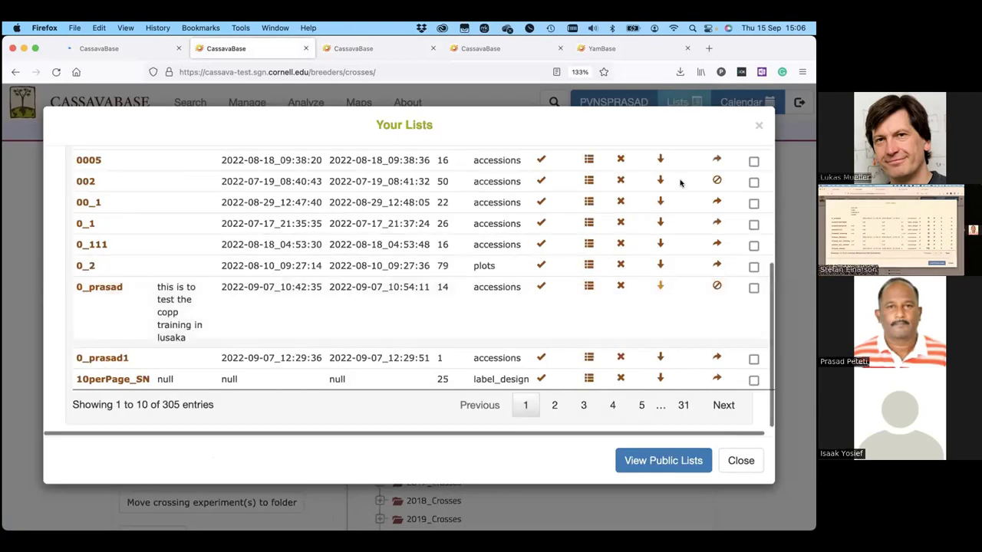
Filter the lists by 'prasad' and download the Prasad_2022Acc list
{"action": "scroll", "coordinate": [698, 201], "scroll_direction": "up", "scroll_amount": 3}
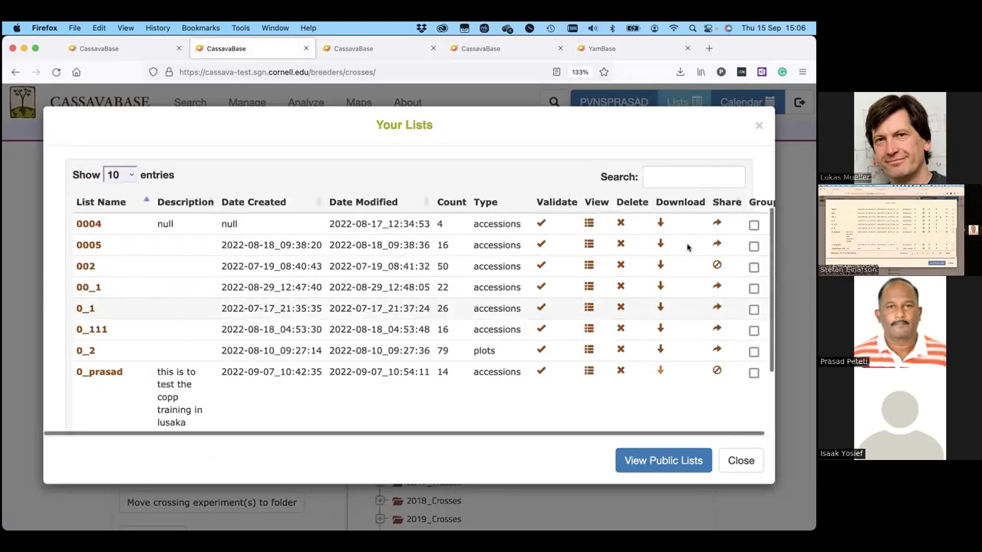
{"action": "scroll", "coordinate": [687, 244], "scroll_direction": "up", "scroll_amount": 2}
{"action": "left_click", "coordinate": [687, 271]}
{"action": "type", "text": "prasad"}
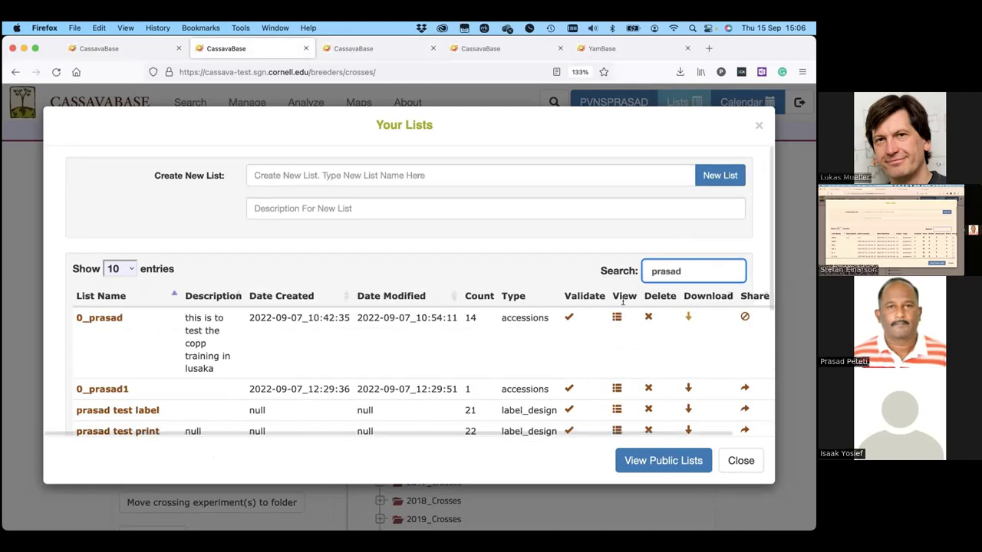
{"action": "scroll", "coordinate": [549, 330], "scroll_direction": "down", "scroll_amount": 2}
{"action": "scroll", "coordinate": [549, 330], "scroll_direction": "down", "scroll_amount": 2}
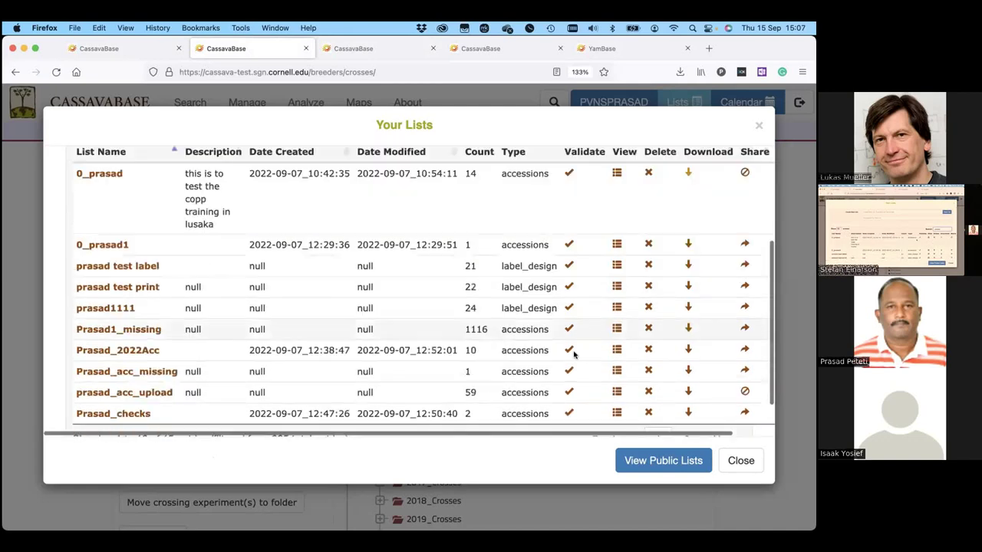
{"action": "left_click", "coordinate": [685, 349]}
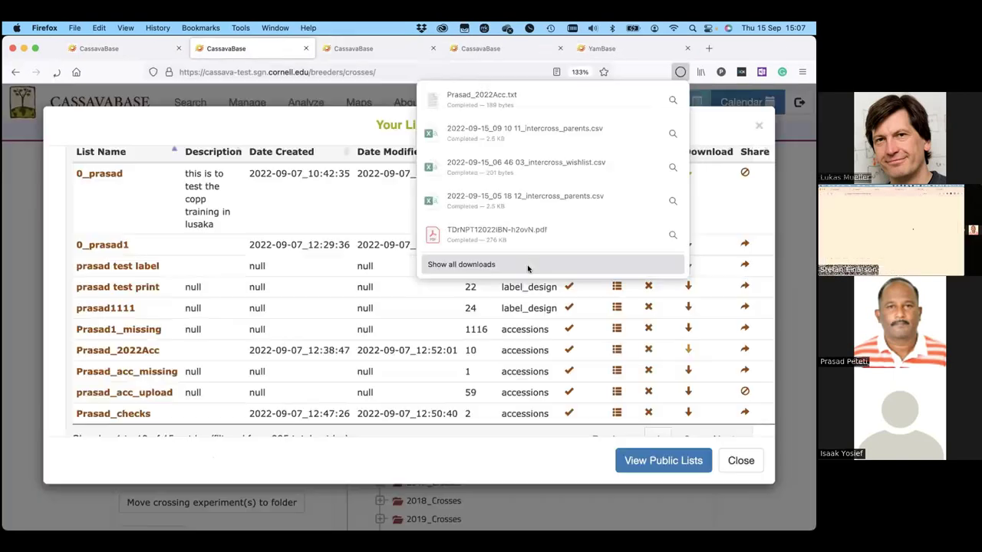
Copy all ten accession names from the downloaded file and return to the Search Wizard lists
{"action": "left_click", "coordinate": [471, 94]}
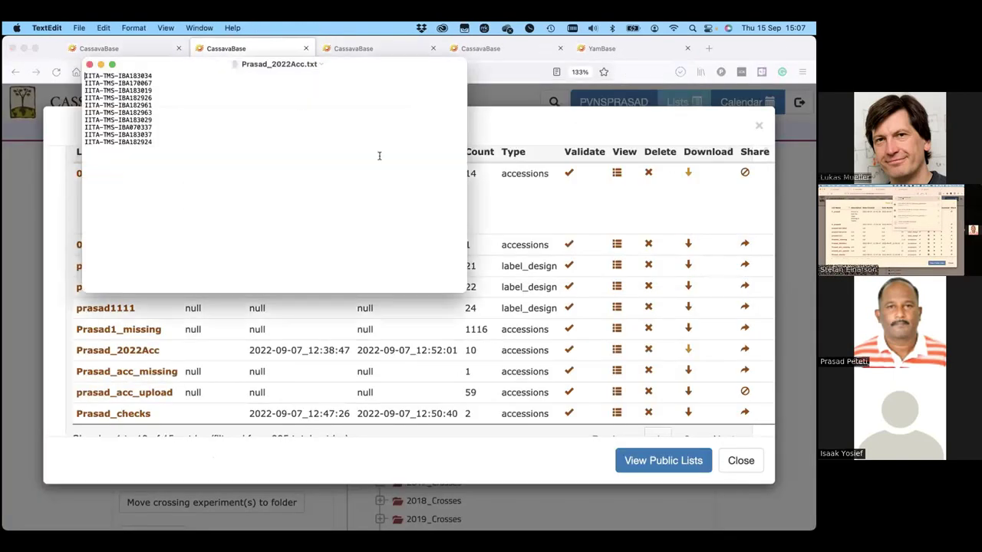
{"action": "key", "text": "super+a"}
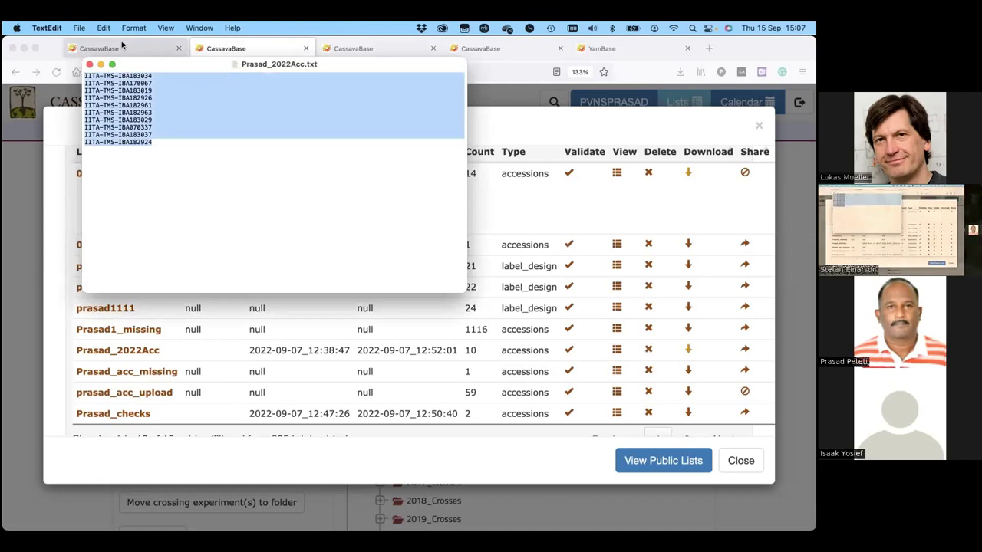
{"action": "left_click", "coordinate": [133, 50]}
{"action": "left_click", "coordinate": [719, 98]}
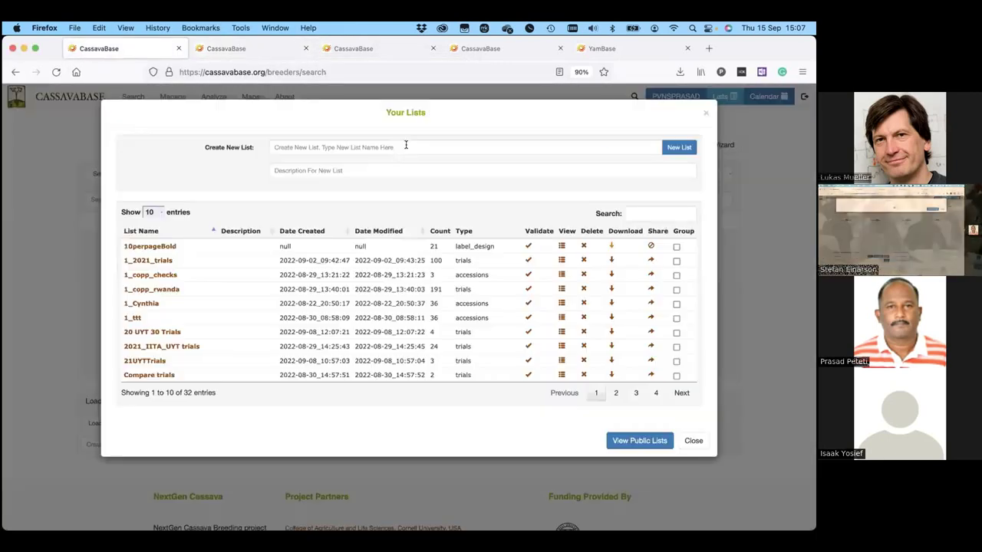
Create a new list named prasad_acc and open its contents
{"action": "left_click", "coordinate": [406, 146]}
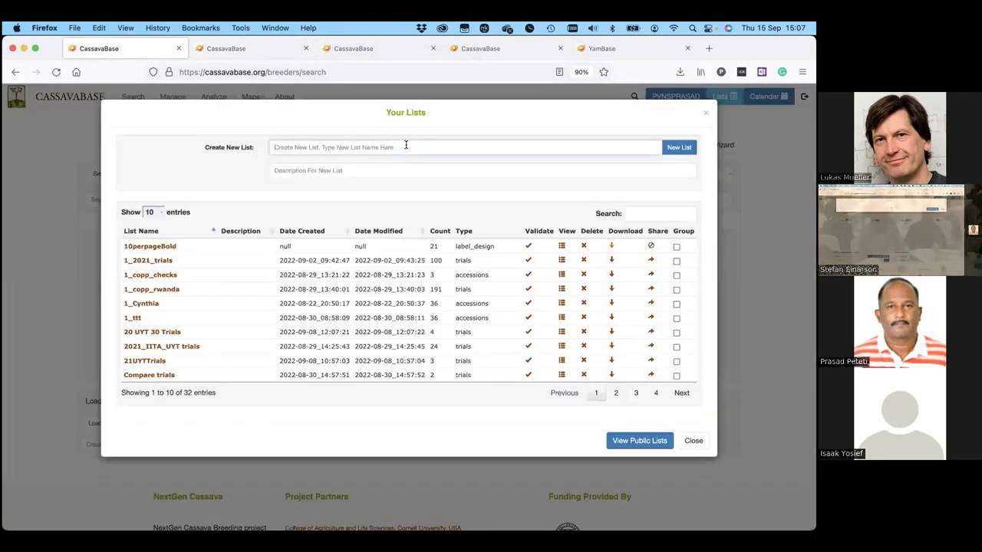
{"action": "type", "text": "prasd"}
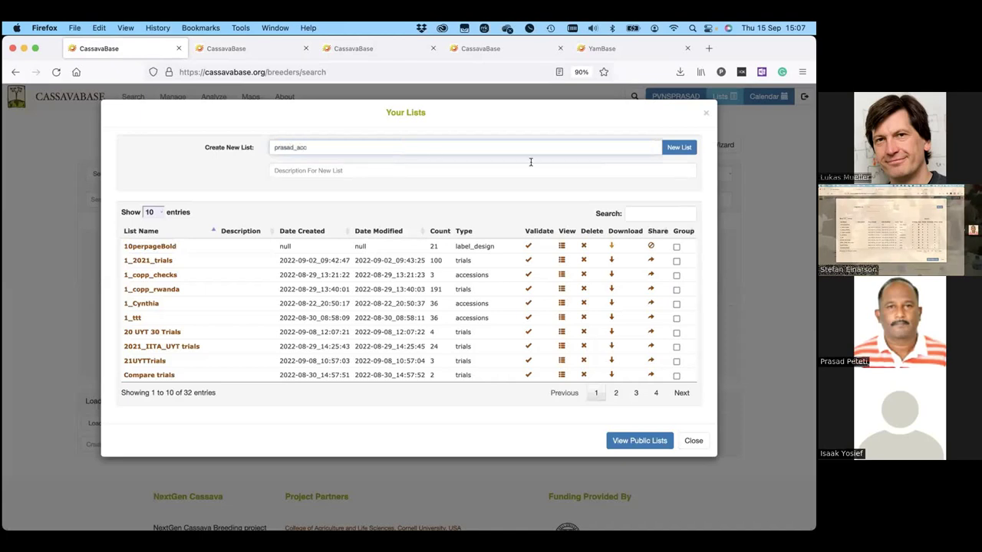
{"action": "left_click", "coordinate": [673, 149]}
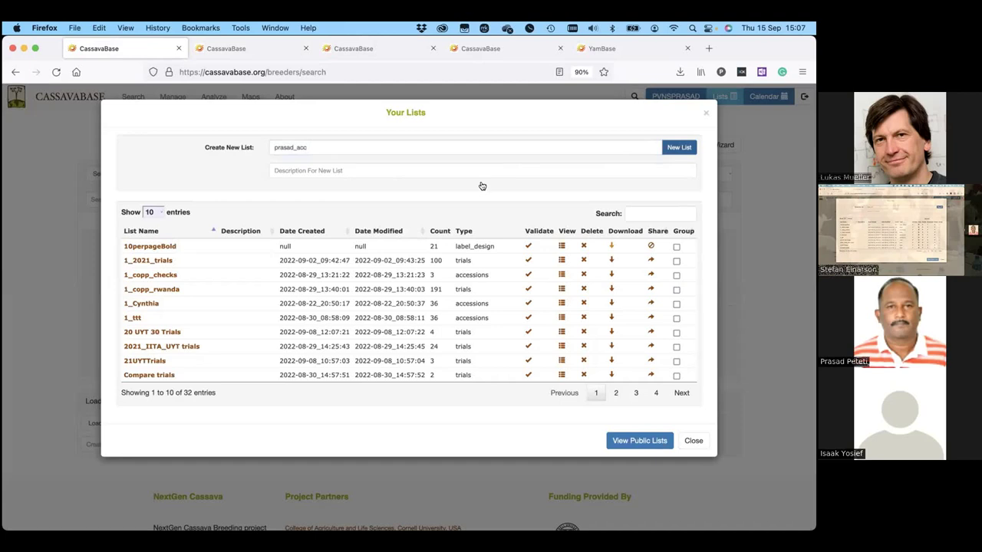
{"action": "left_click", "coordinate": [660, 213]}
{"action": "type", "text": "prasad"}
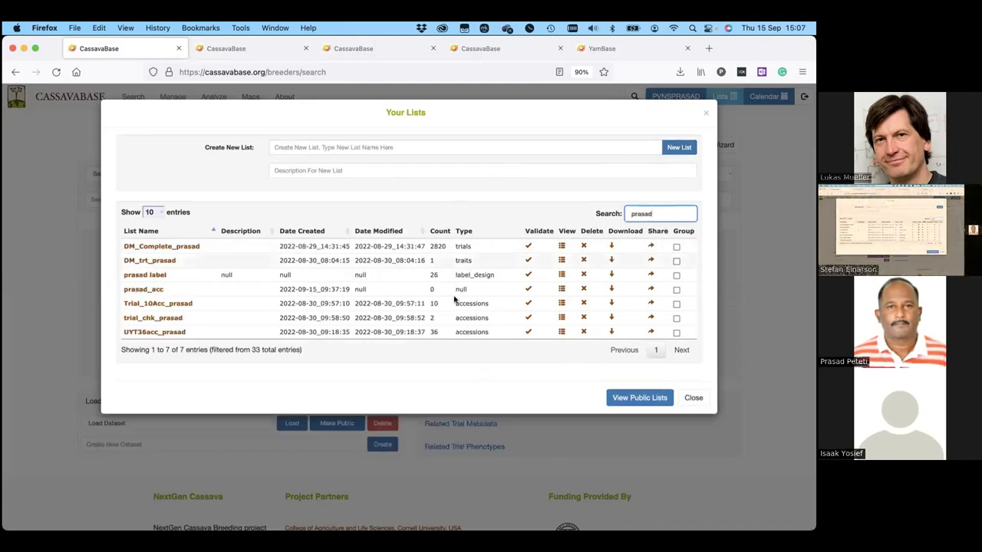
{"action": "left_click", "coordinate": [558, 290]}
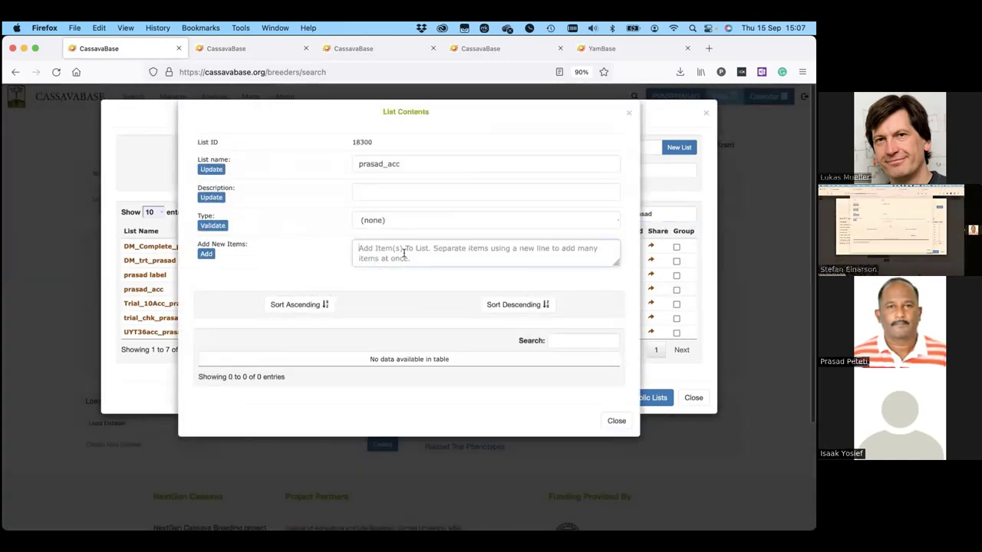
Paste the accession names into prasad_acc, set its type to accessions, and add them
{"action": "left_click", "coordinate": [401, 251]}
{"action": "key", "text": "cmd+v"}
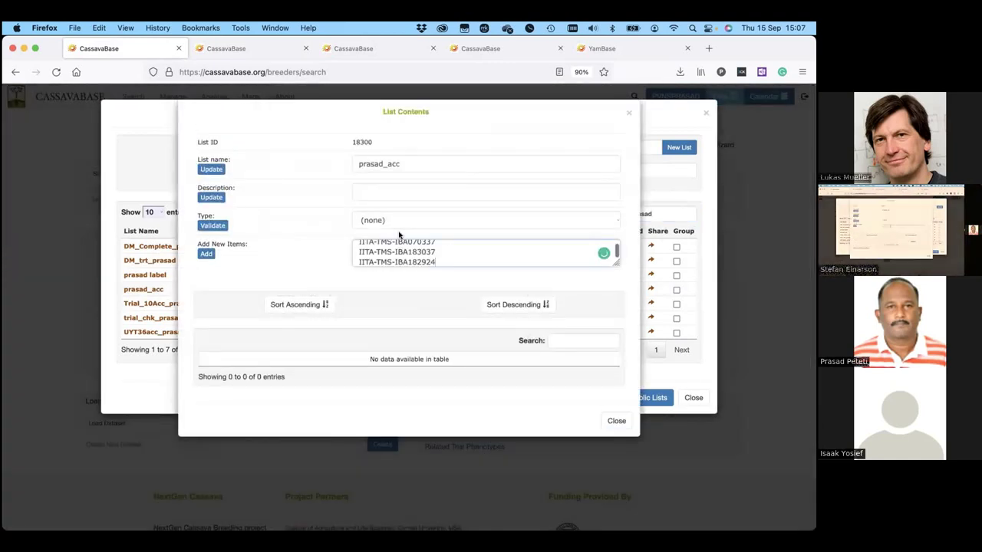
{"action": "left_click", "coordinate": [397, 221]}
{"action": "left_click", "coordinate": [390, 227]}
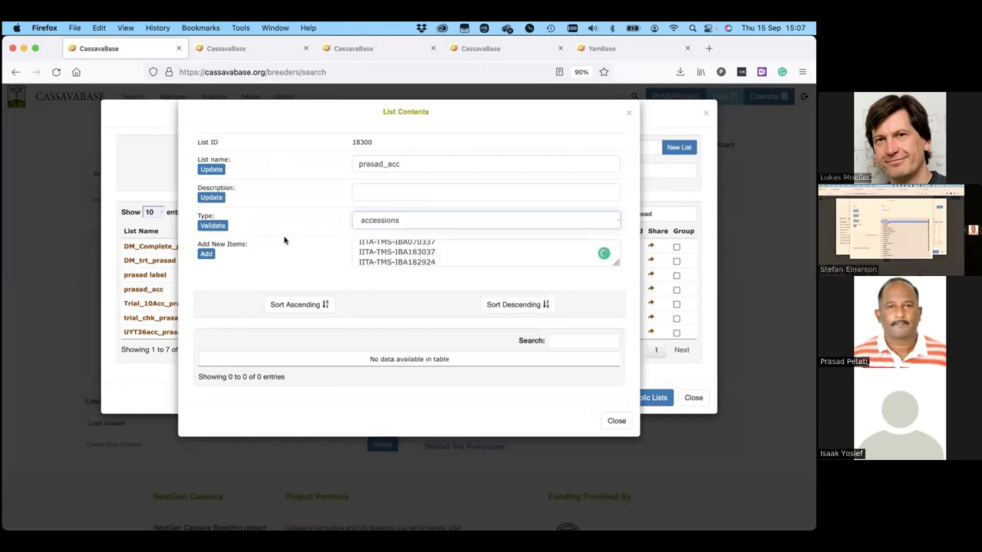
{"action": "left_click", "coordinate": [206, 253]}
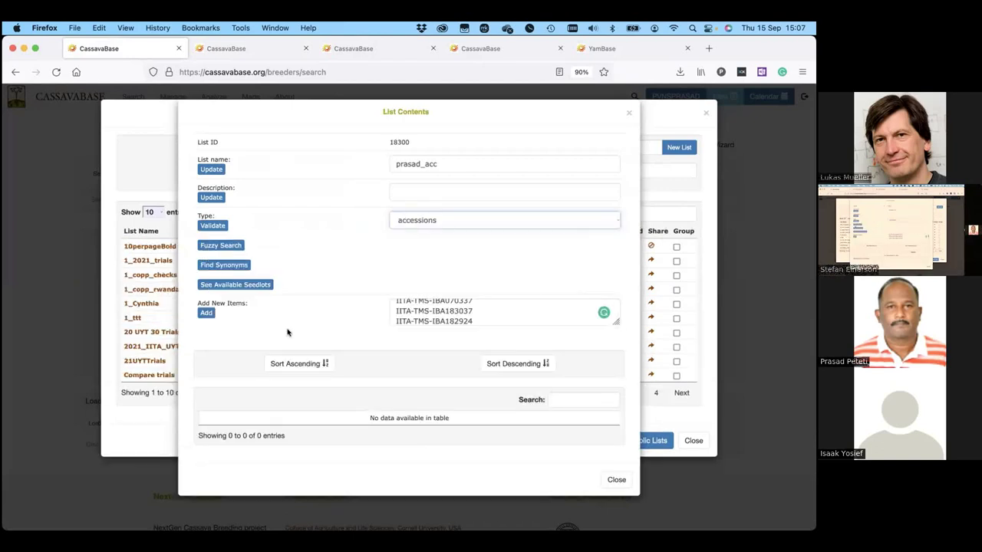
{"action": "left_click", "coordinate": [206, 314]}
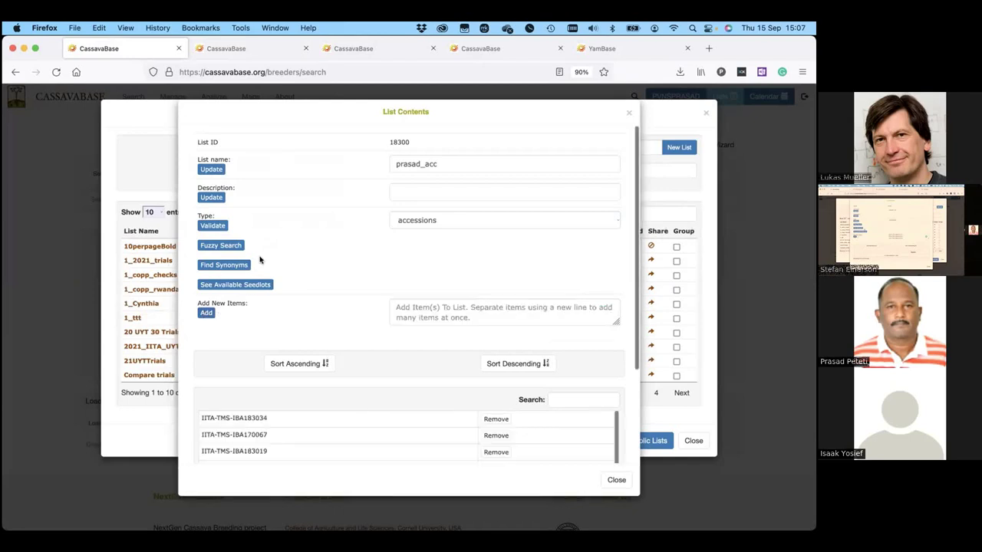
Validate the prasad_acc list, close it, and start naming the next 'prasad' list
{"action": "left_click", "coordinate": [213, 226]}
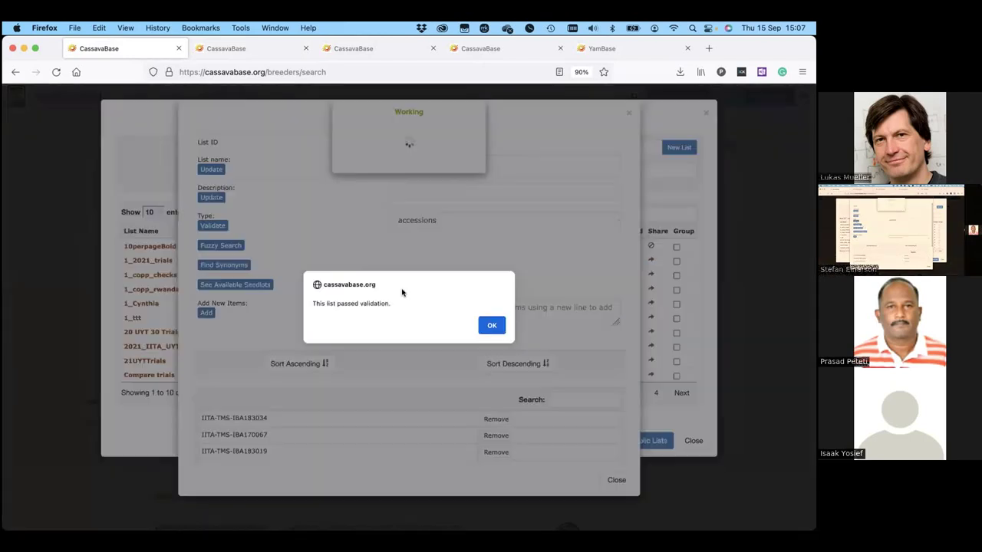
{"action": "left_click", "coordinate": [487, 325]}
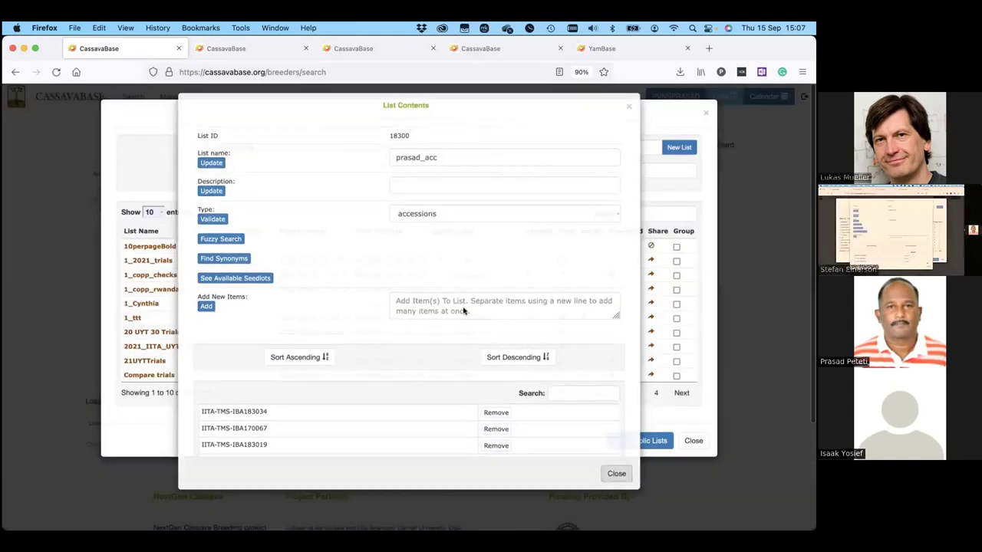
{"action": "left_click", "coordinate": [616, 479]}
{"action": "left_click", "coordinate": [422, 153]}
{"action": "type", "text": "prasad_chk"}
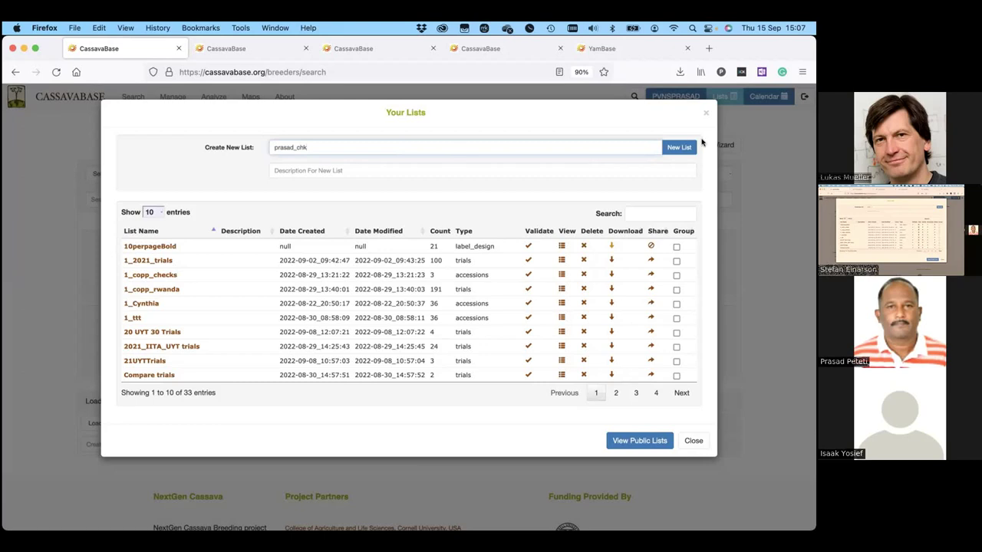
Create the prasad_chk list and open its contents
{"action": "left_click", "coordinate": [684, 150]}
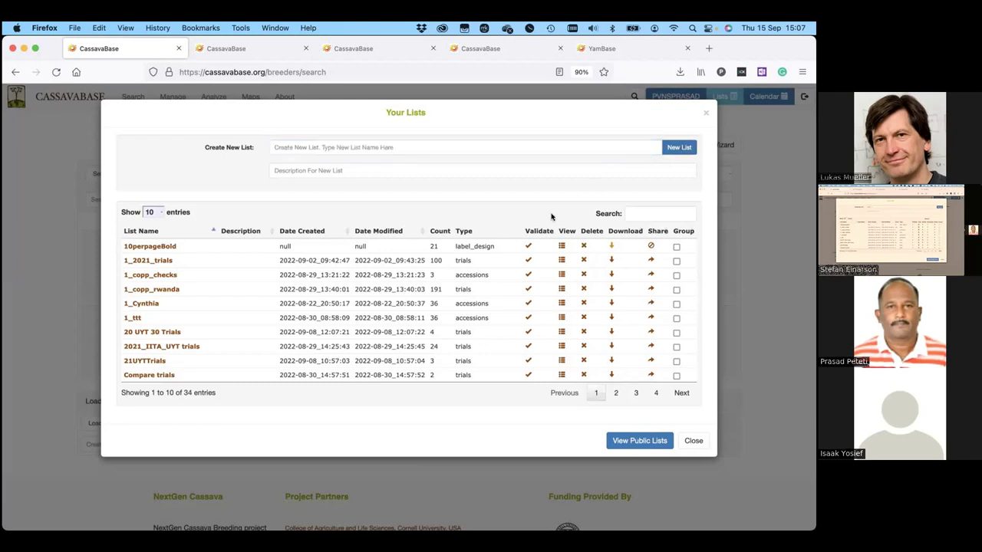
{"action": "left_click", "coordinate": [645, 215]}
{"action": "type", "text": "pra"}
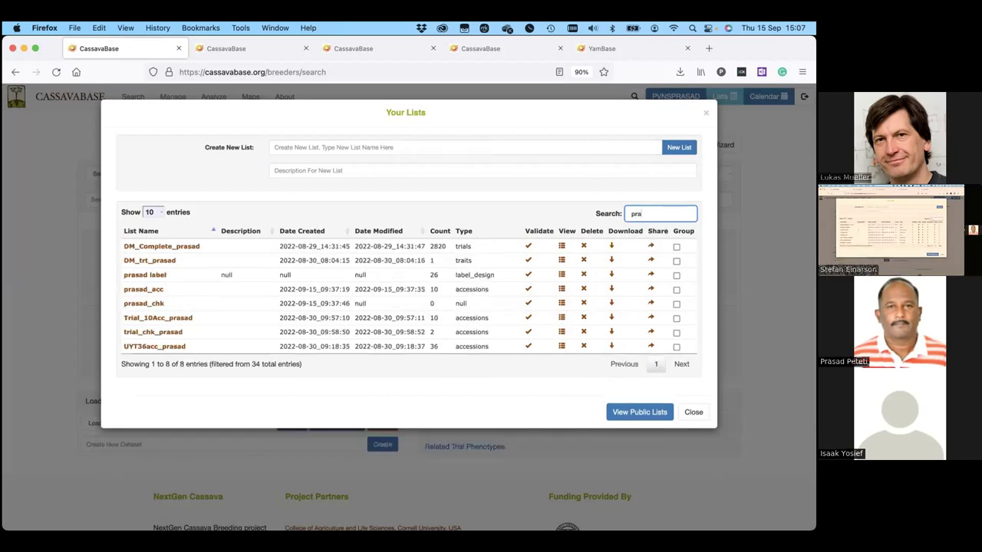
{"action": "type", "text": "sad_ch"}
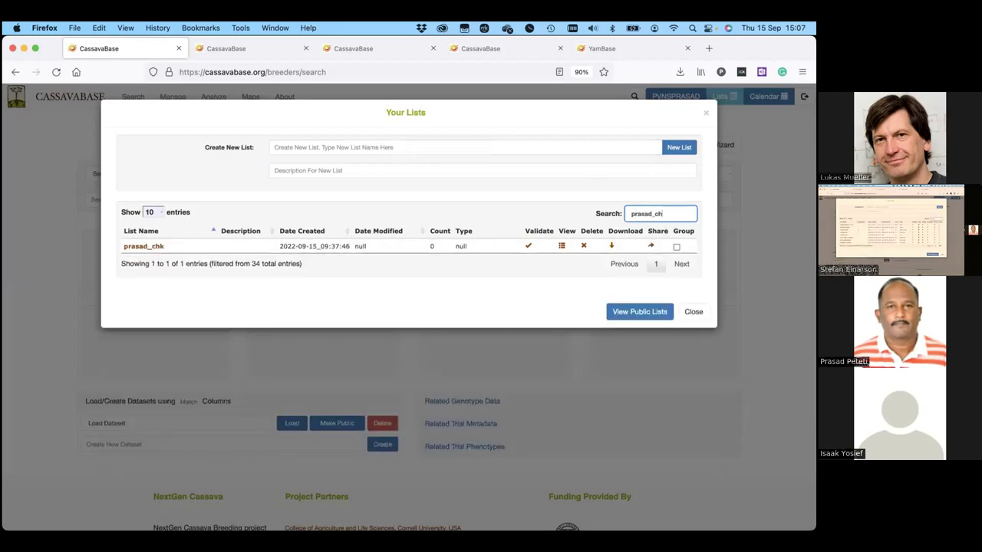
{"action": "left_click", "coordinate": [562, 246]}
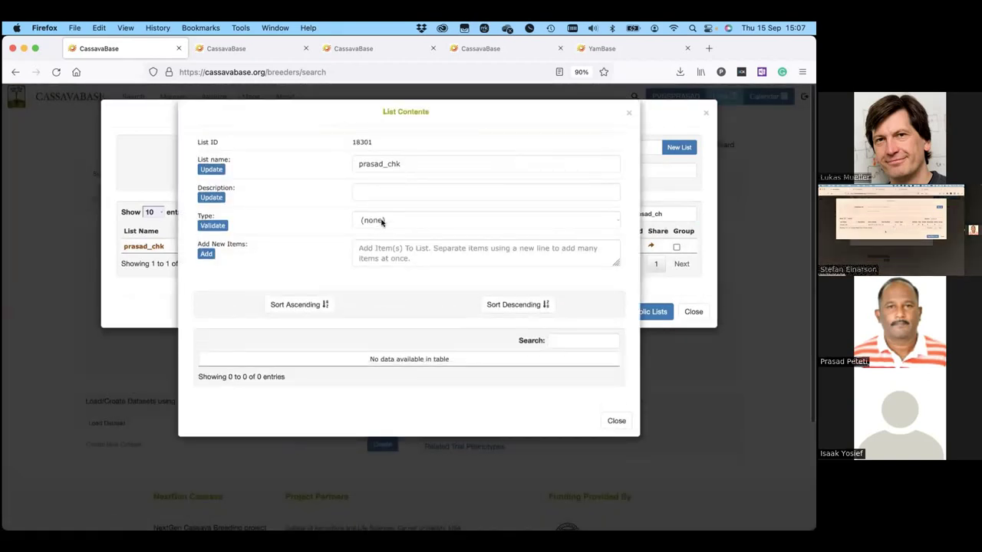
Set prasad_chk's type to accessions and add the checks TMEB419 and TMEB1
{"action": "left_click", "coordinate": [369, 219]}
{"action": "left_click", "coordinate": [381, 229]}
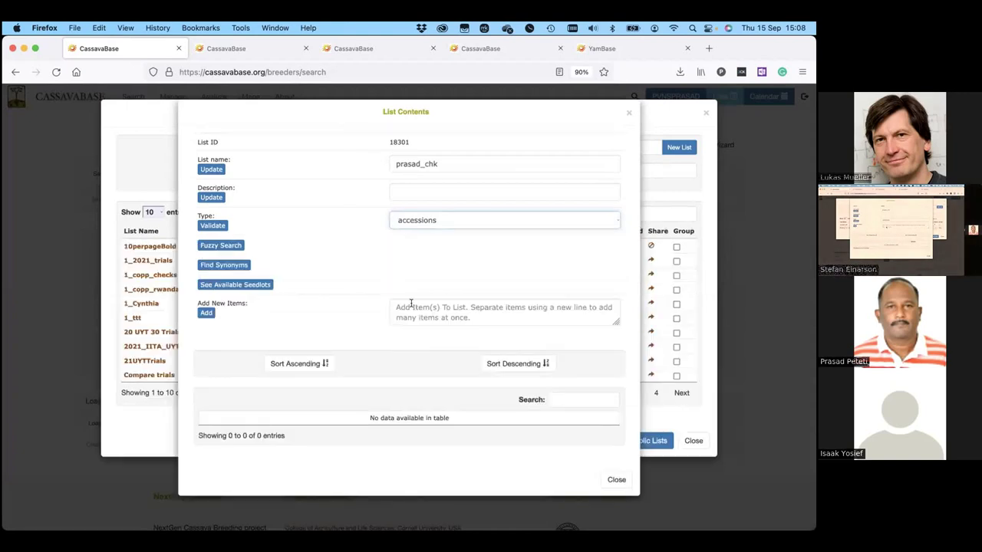
{"action": "left_click", "coordinate": [411, 305]}
{"action": "type", "text": "TMEB419"}
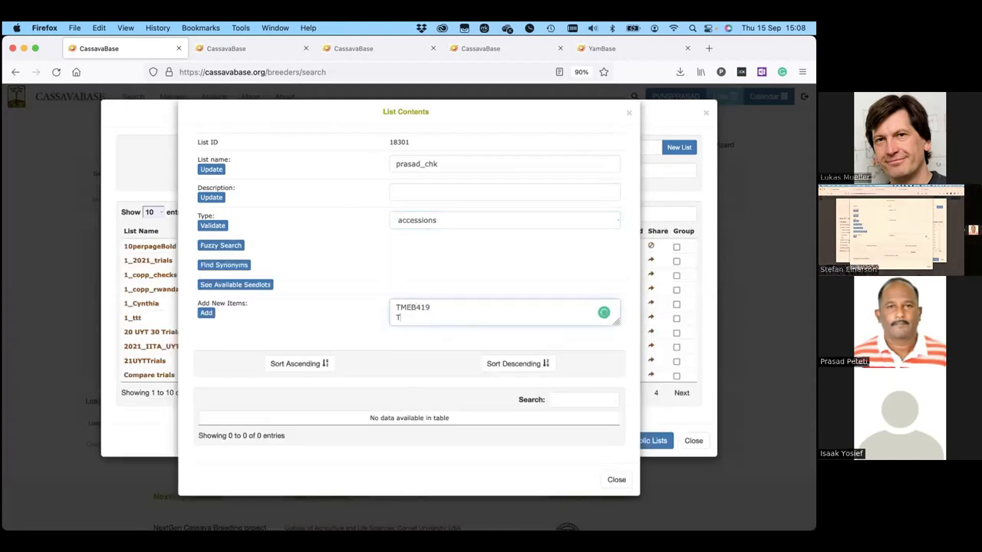
{"action": "left_click", "coordinate": [207, 314]}
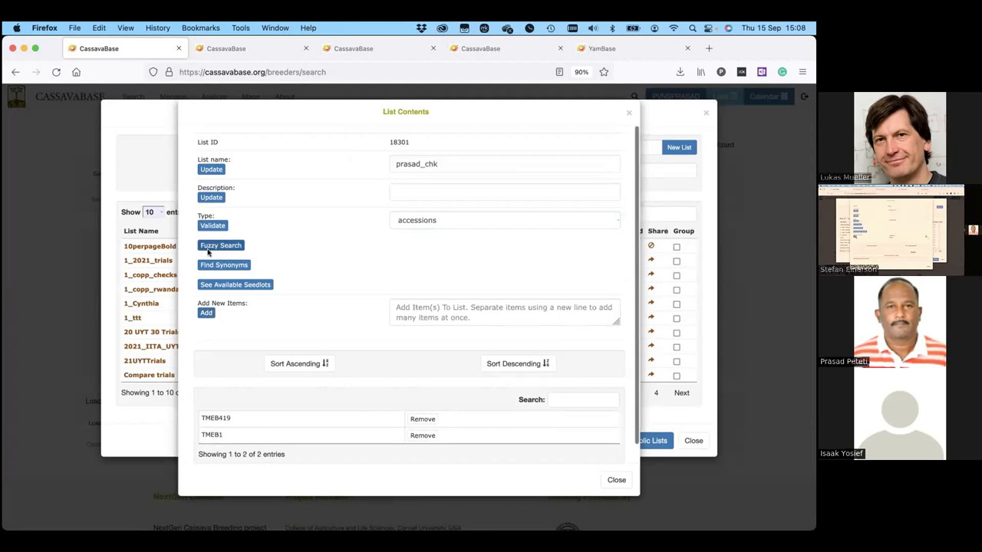
Validate the prasad_chk list and close both list windows
{"action": "left_click", "coordinate": [212, 225]}
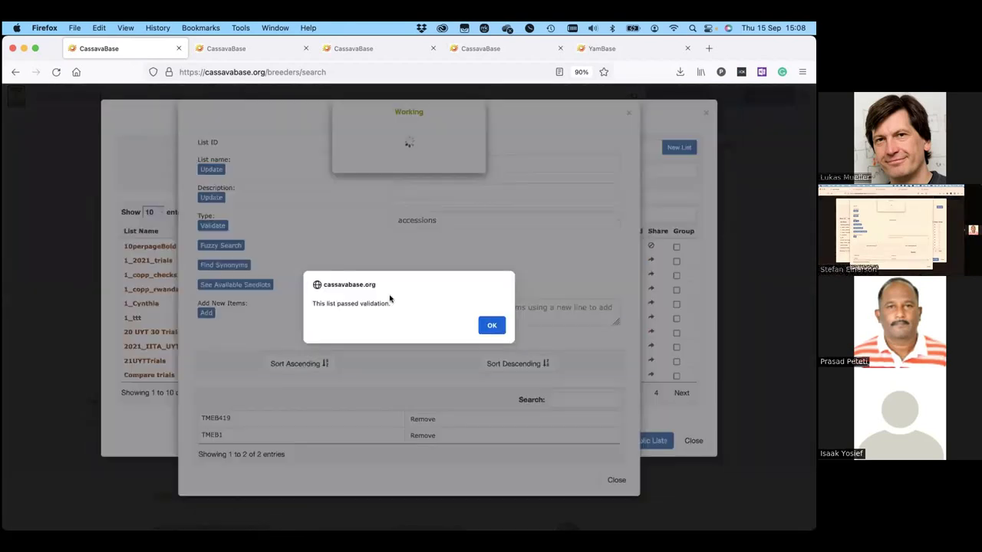
{"action": "left_click", "coordinate": [500, 328]}
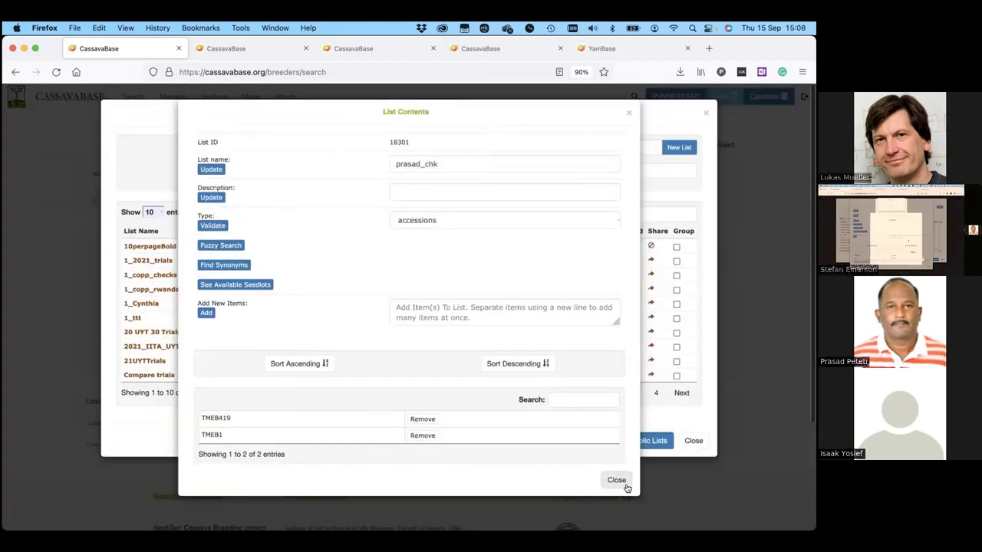
{"action": "left_click", "coordinate": [618, 480]}
{"action": "left_click", "coordinate": [705, 449]}
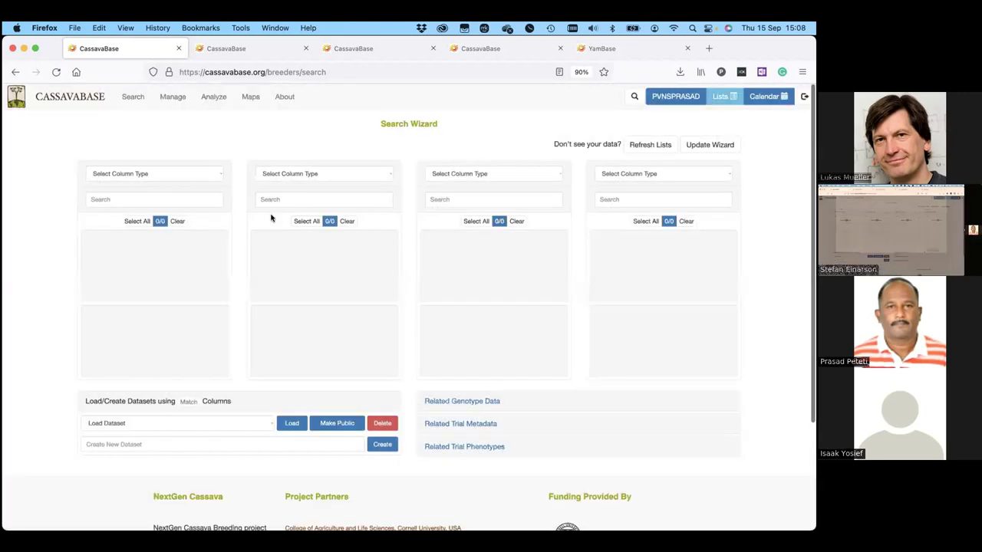
Start a new trial design from Field Trials and choose Abuja as the location
{"action": "mouse_move", "coordinate": [168, 98]}
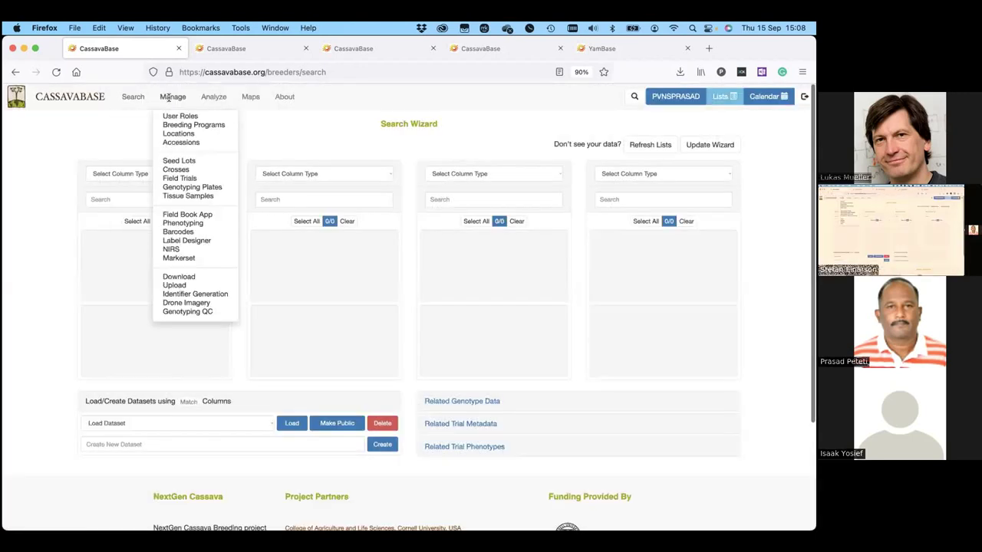
{"action": "left_click", "coordinate": [180, 178]}
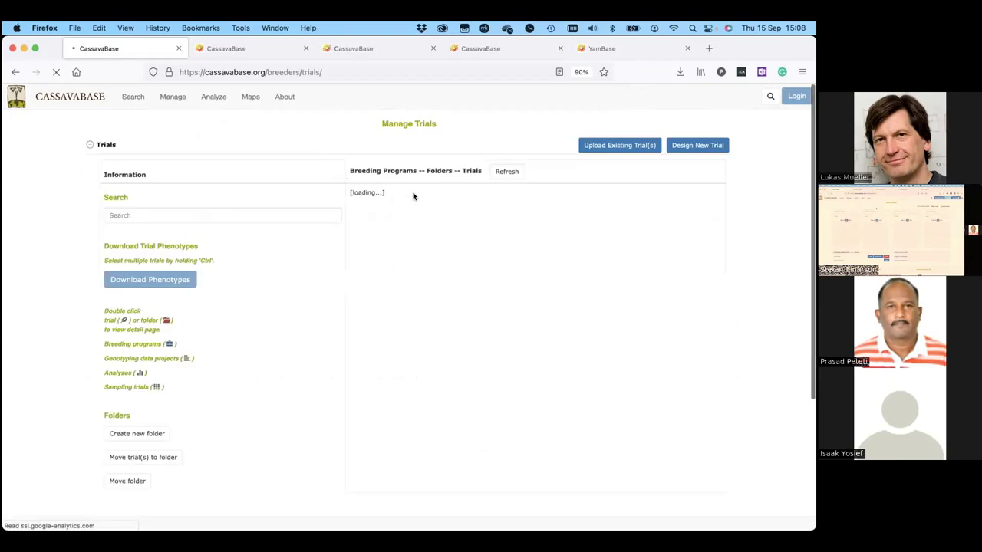
{"action": "left_click", "coordinate": [674, 146]}
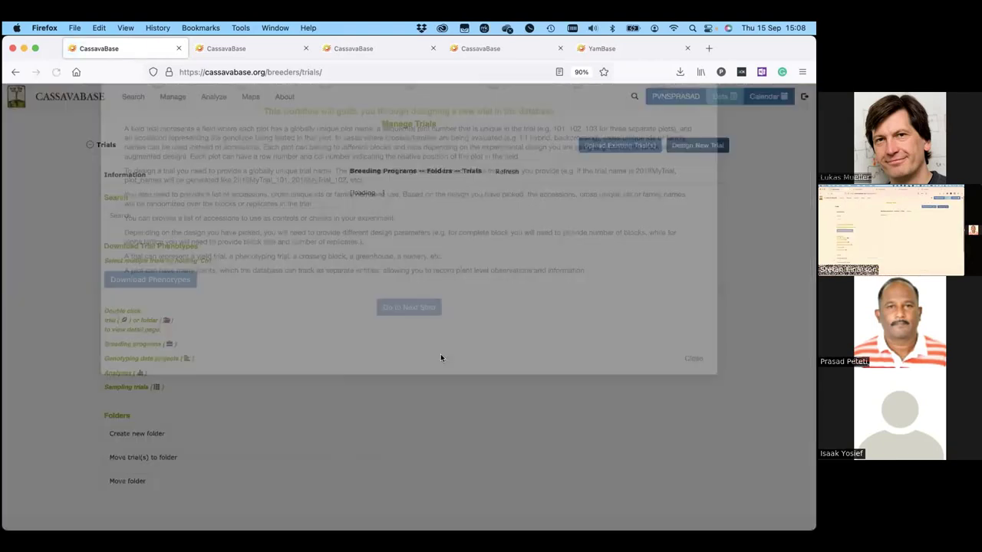
{"action": "left_click", "coordinate": [419, 375]}
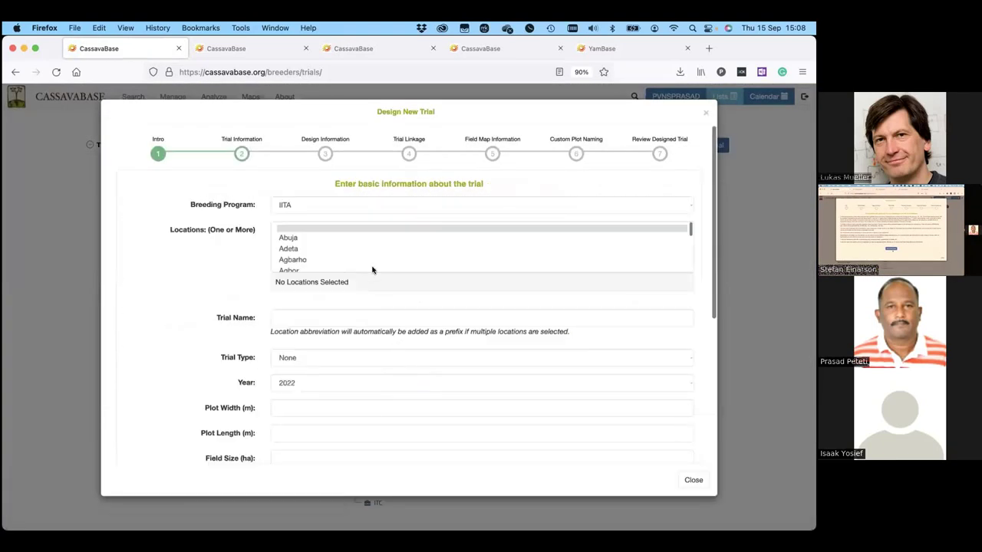
{"action": "left_click", "coordinate": [341, 232]}
Name the trial 'Annual meeting', set type Clonal Evaluation, and describe it as 'test'
{"action": "left_click", "coordinate": [315, 310]}
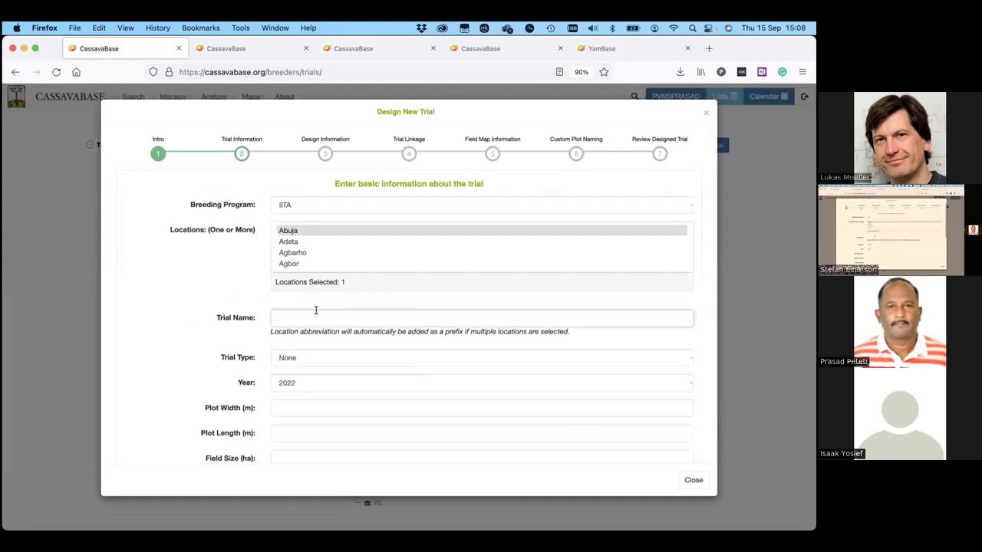
{"action": "type", "text": "Annaul"}
{"action": "left_click", "coordinate": [482, 357]}
{"action": "key", "text": "c"}
{"action": "key", "text": "Tab"}
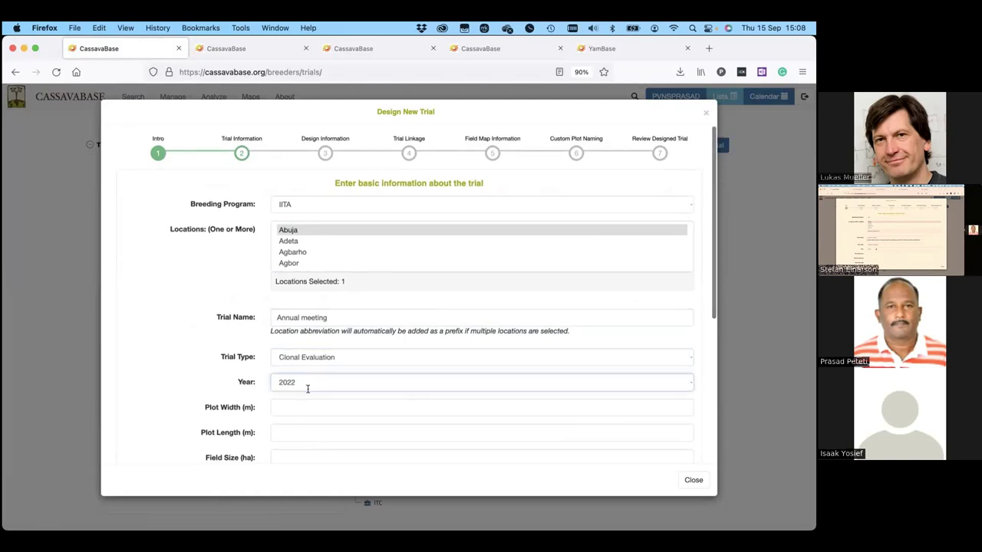
{"action": "scroll", "coordinate": [307, 385], "scroll_direction": "down", "scroll_amount": 3}
{"action": "left_click", "coordinate": [309, 420]}
{"action": "type", "text": "test"}
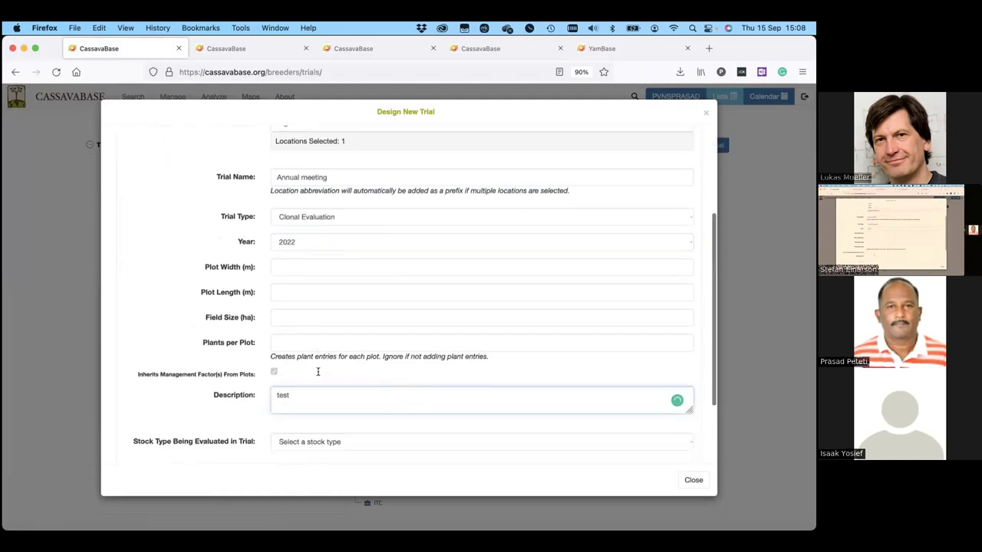
Set stock type to accession and design to Complete Block, then validate and continue
{"action": "scroll", "coordinate": [330, 368], "scroll_direction": "down", "scroll_amount": 3}
{"action": "left_click", "coordinate": [333, 354]}
{"action": "left_click", "coordinate": [325, 366]}
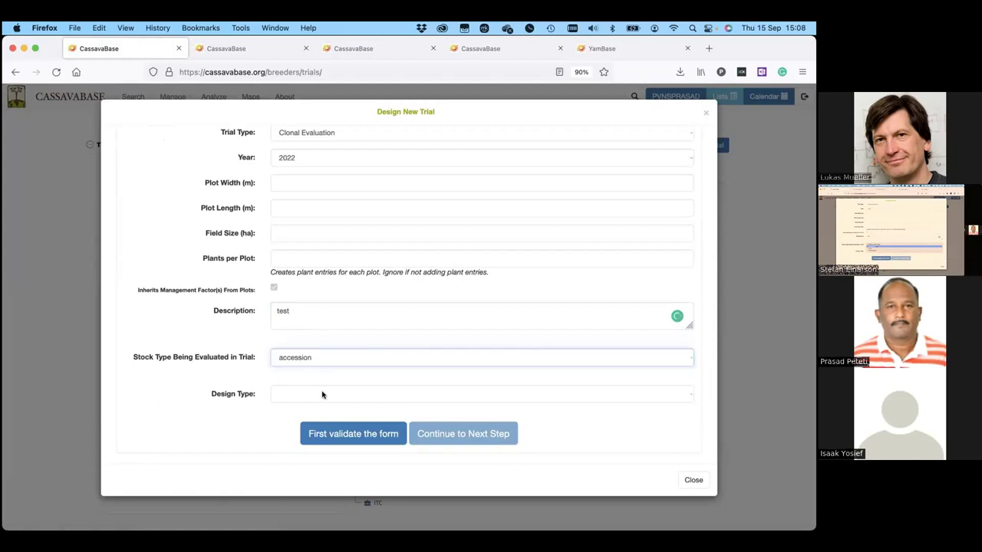
{"action": "scroll", "coordinate": [295, 392], "scroll_direction": "down", "scroll_amount": 1}
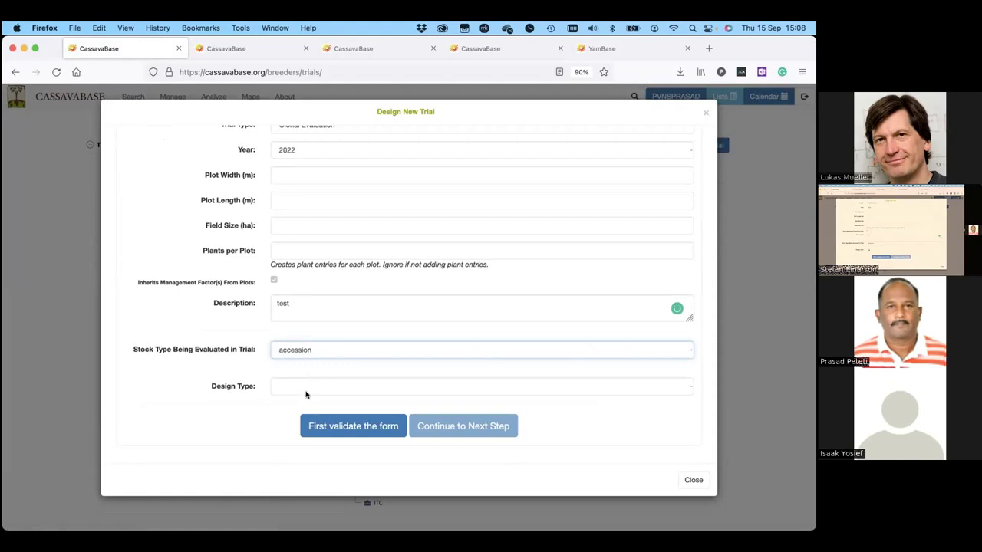
{"action": "left_click", "coordinate": [303, 397]}
{"action": "left_click", "coordinate": [318, 386]}
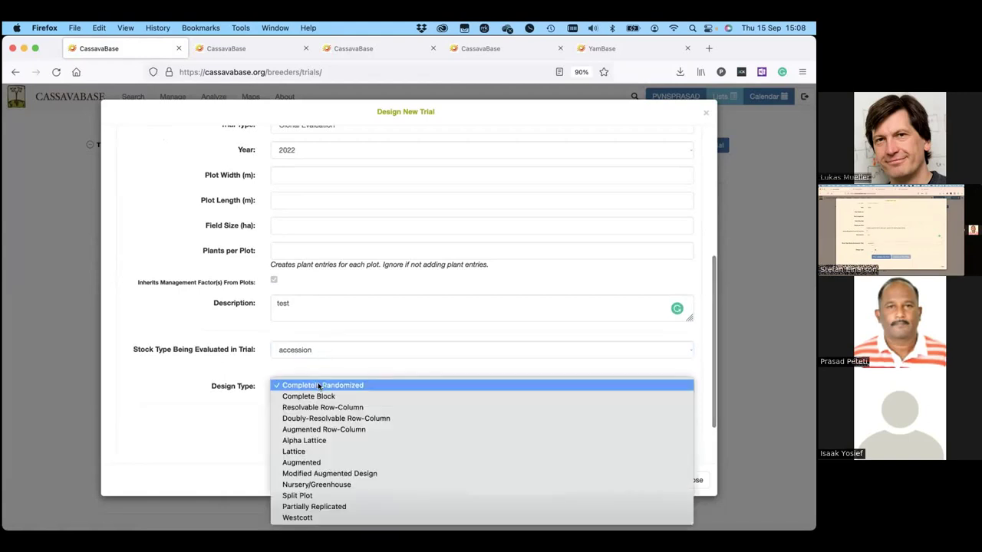
{"action": "left_click", "coordinate": [320, 394]}
{"action": "scroll", "coordinate": [371, 353], "scroll_direction": "down", "scroll_amount": 1}
{"action": "left_click", "coordinate": [373, 423]}
{"action": "left_click", "coordinate": [427, 425]}
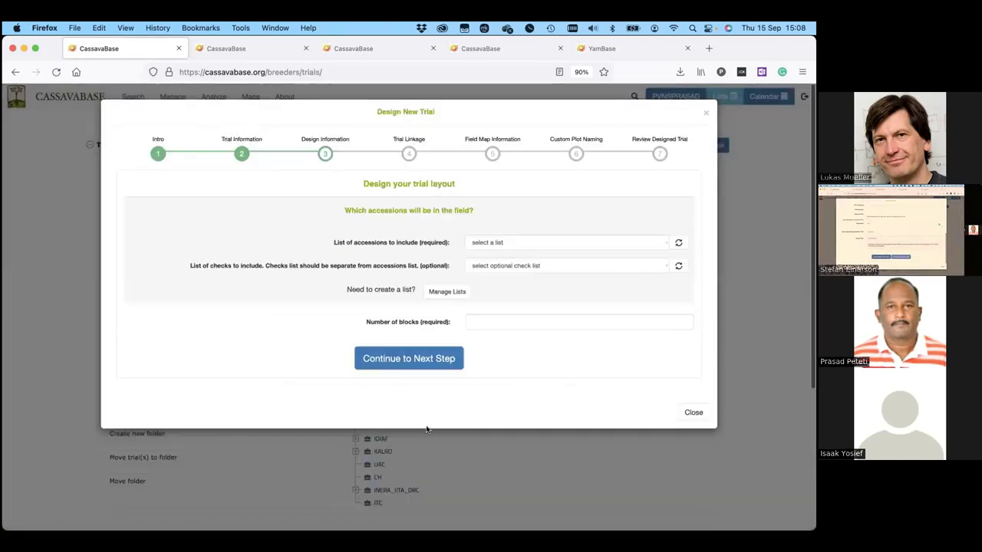
Use prasad_acc as the accessions list and prasad_chk as the checks list
{"action": "left_click", "coordinate": [487, 243]}
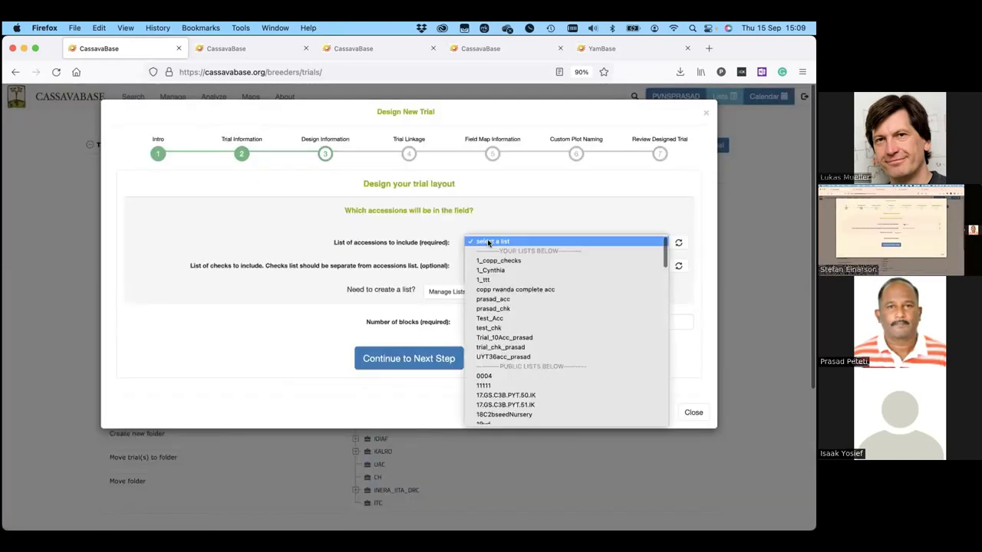
{"action": "left_click", "coordinate": [520, 300]}
{"action": "left_click", "coordinate": [524, 267]}
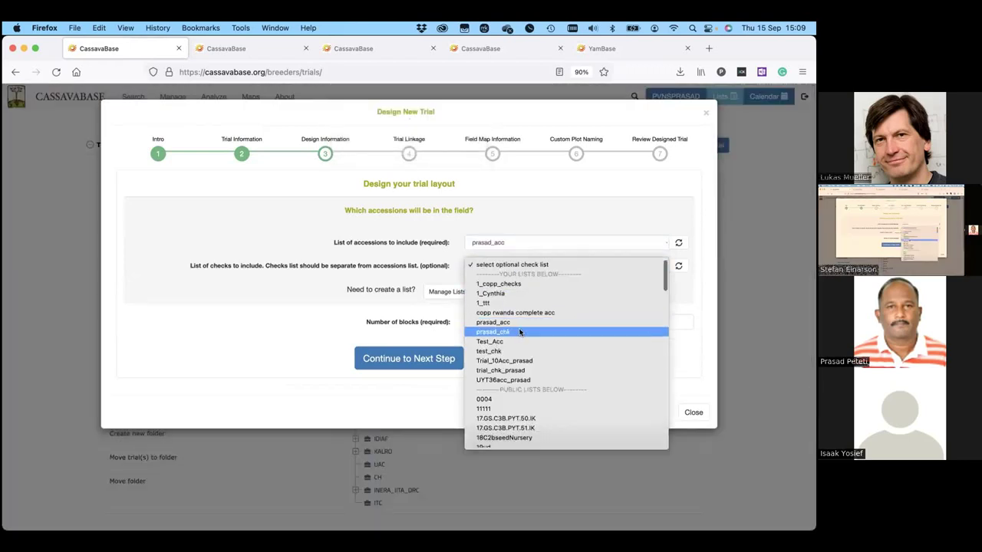
{"action": "left_click", "coordinate": [520, 332]}
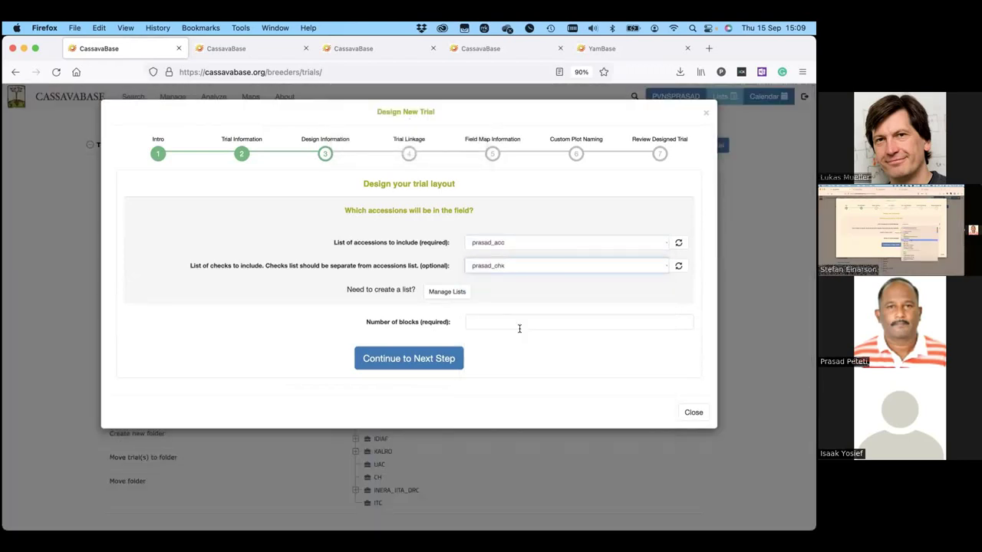
Set the trial to 3 blocks and skip past Trial Linkage
{"action": "left_click", "coordinate": [487, 321]}
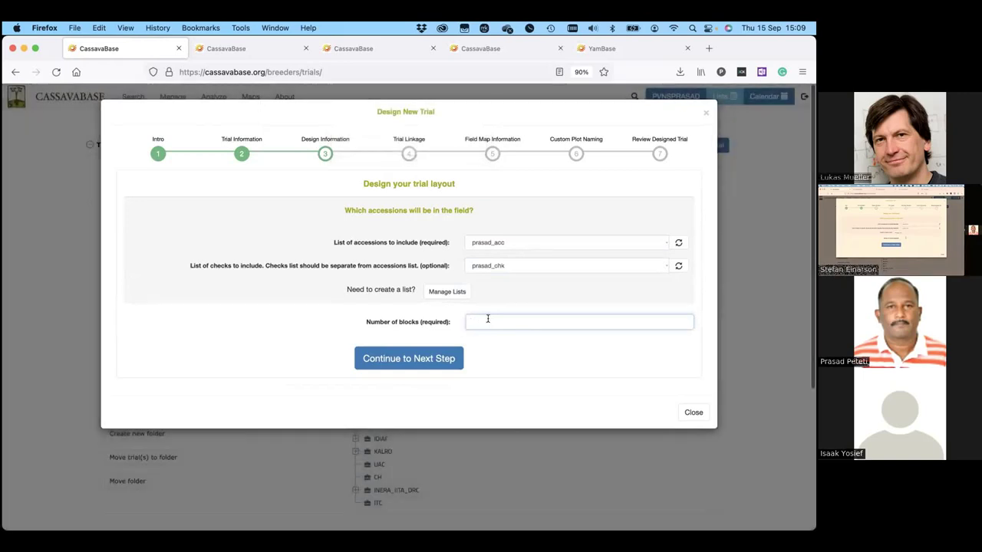
{"action": "type", "text": "3"}
{"action": "left_click", "coordinate": [434, 356]}
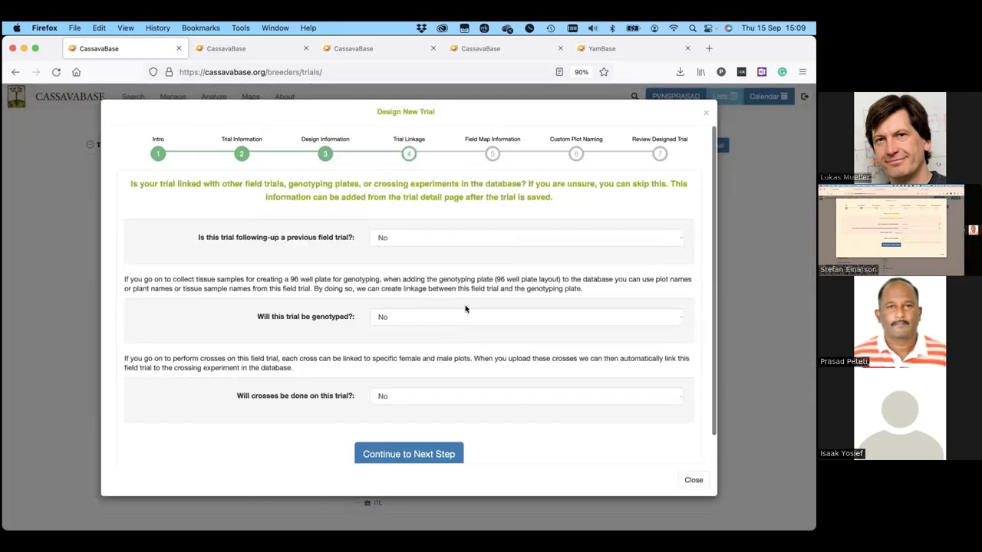
{"action": "scroll", "coordinate": [421, 395], "scroll_direction": "down", "scroll_amount": 2}
{"action": "left_click", "coordinate": [413, 425]}
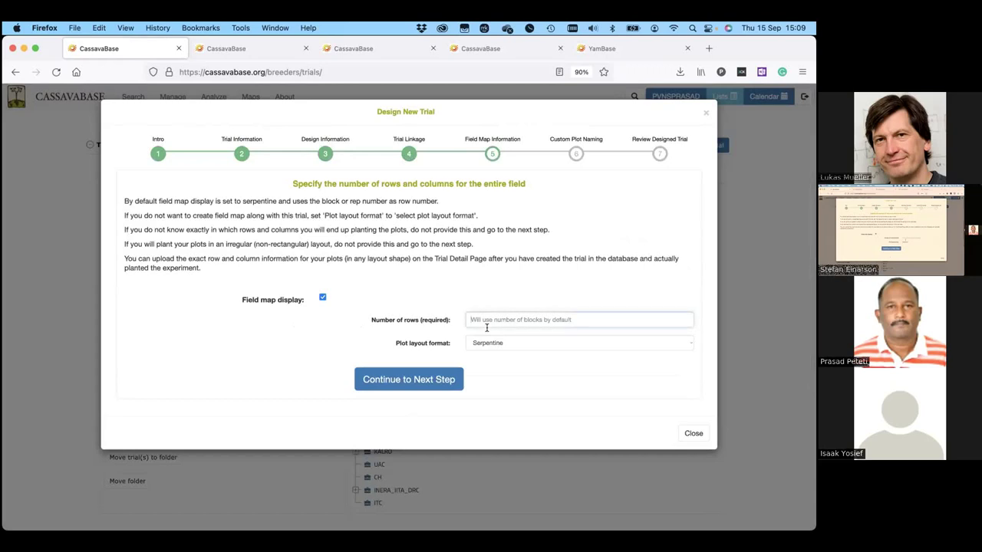
Set the field map to 9 rows with the Serpentine plot layout
{"action": "left_click", "coordinate": [485, 321]}
{"action": "left_click", "coordinate": [493, 346]}
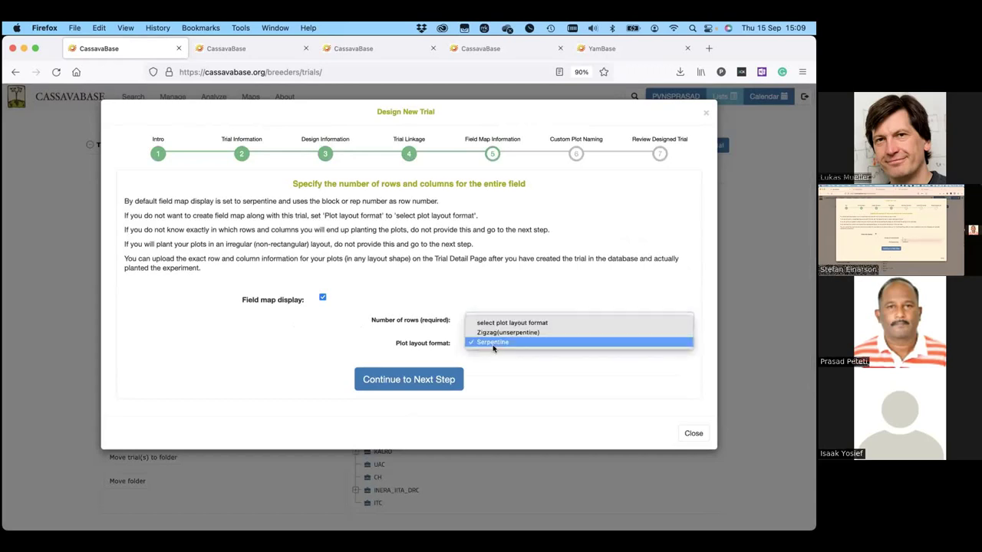
{"action": "left_click", "coordinate": [441, 384]}
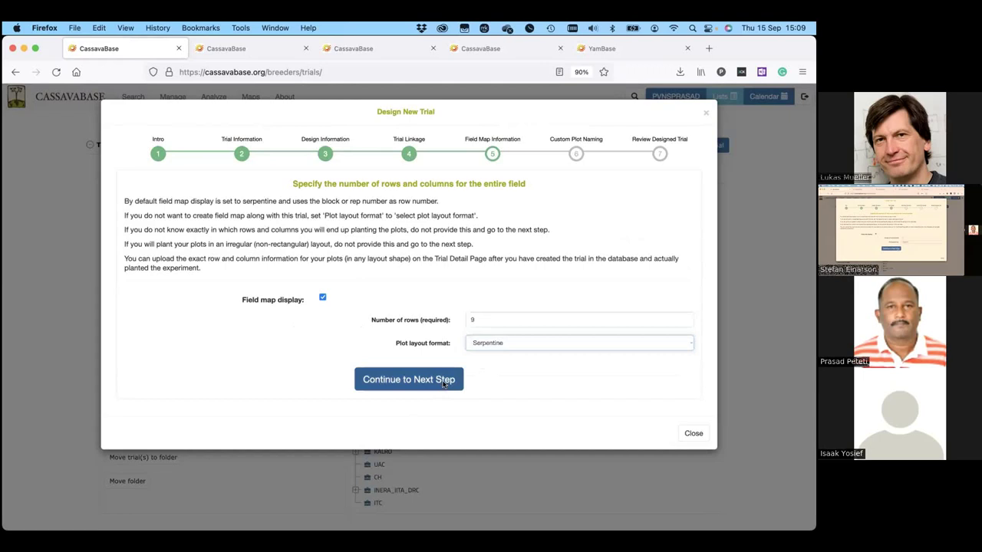
{"action": "left_click", "coordinate": [442, 381]}
Prefix plot names with 2023, start numbering at 101, and generate the layout
{"action": "left_click", "coordinate": [504, 237]}
{"action": "type", "text": "2023"}
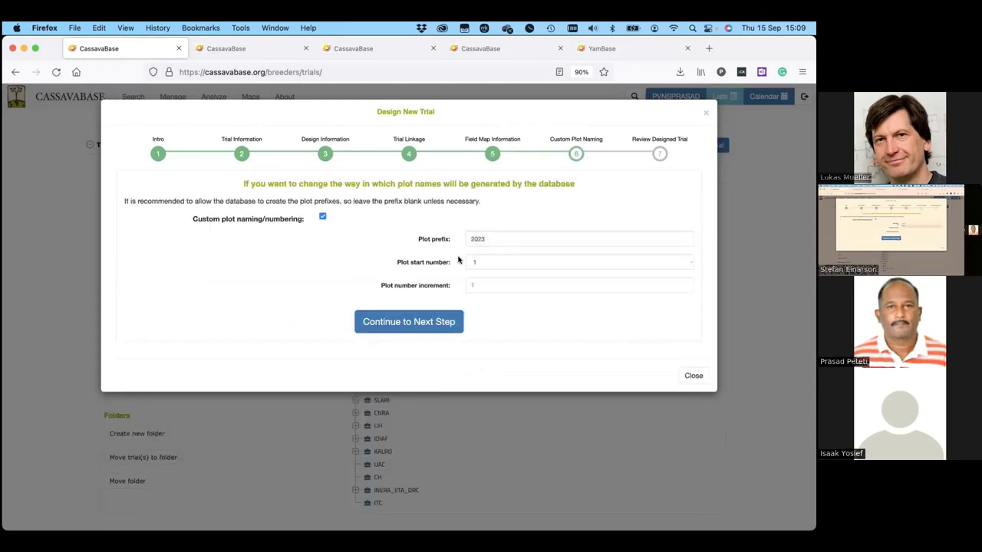
{"action": "left_click", "coordinate": [485, 268]}
{"action": "left_click", "coordinate": [485, 272]}
{"action": "left_click", "coordinate": [430, 323]}
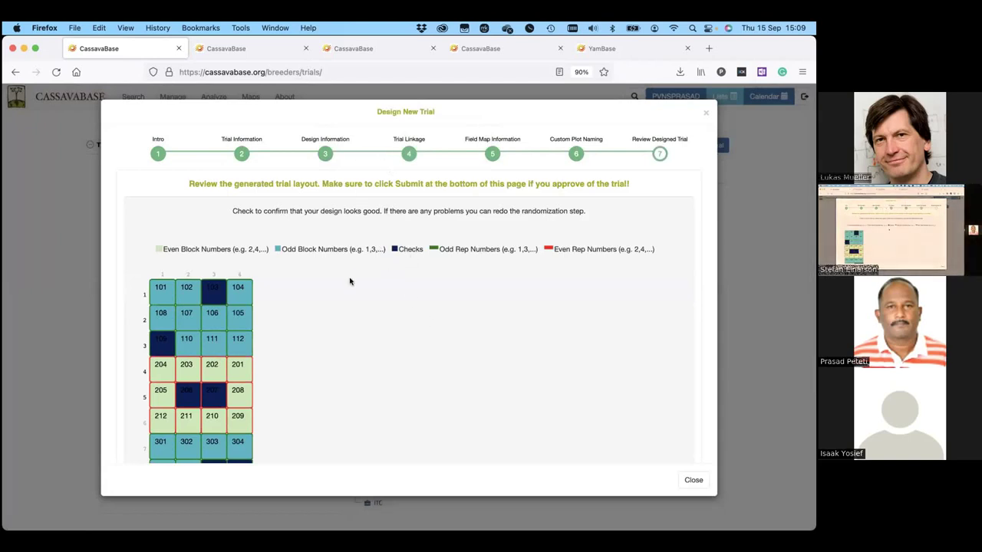
Scroll through the 9-row layout grid of plots 101–312 and back up
{"action": "scroll", "coordinate": [350, 282], "scroll_direction": "down", "scroll_amount": 2}
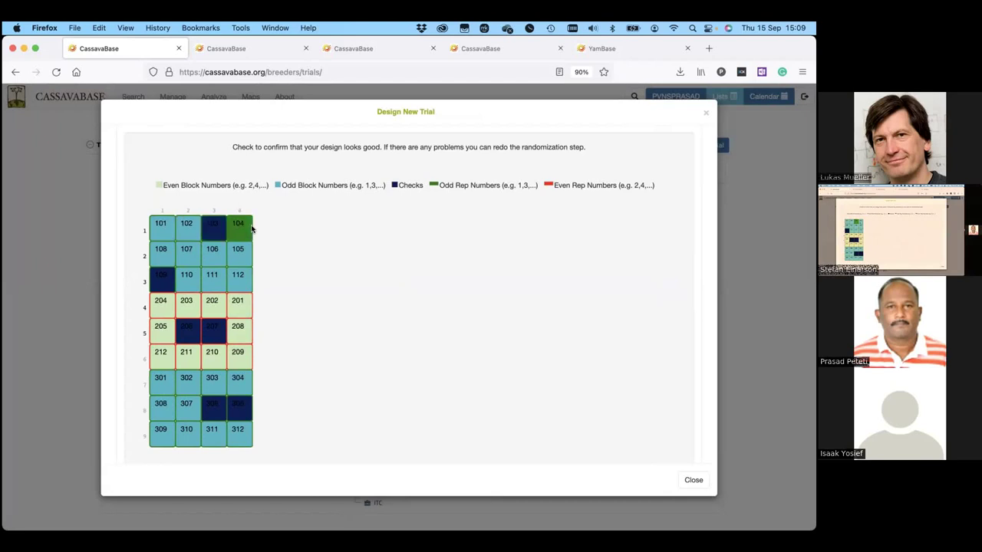
{"action": "scroll", "coordinate": [310, 230], "scroll_direction": "up", "scroll_amount": 3}
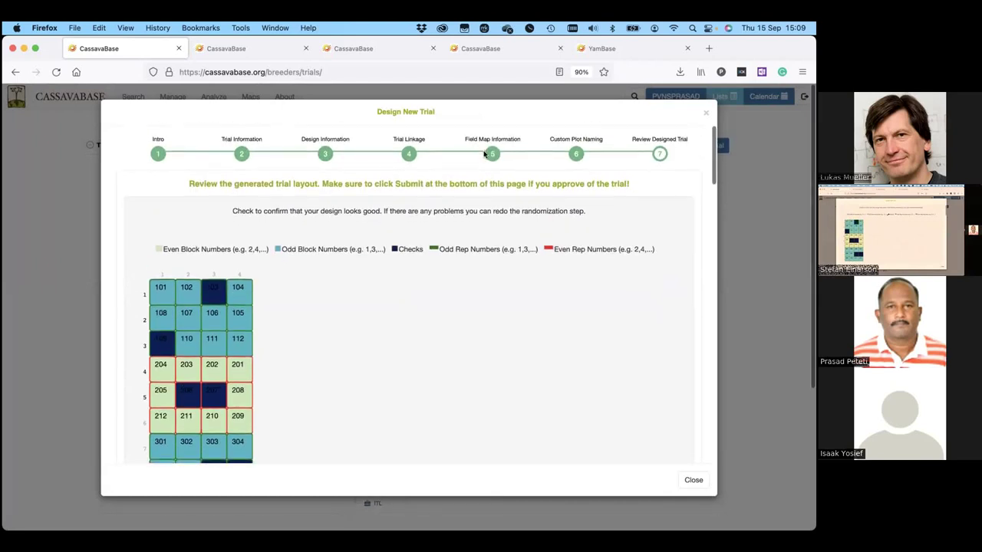
Change the field map to 12 rows and regenerate the trial layout
{"action": "left_click", "coordinate": [480, 319]}
{"action": "key", "text": "BackSpace"}
{"action": "type", "text": "12"}
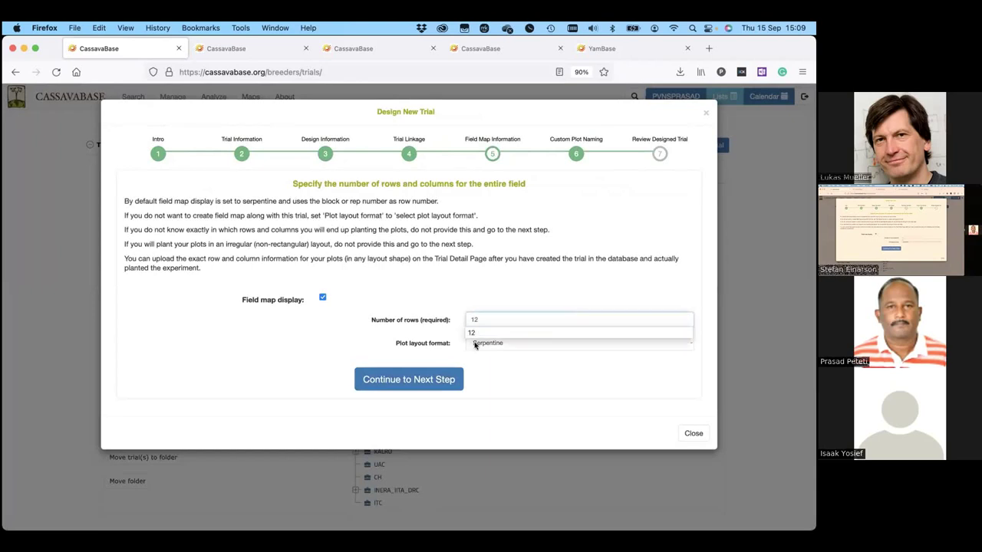
{"action": "left_click", "coordinate": [477, 336]}
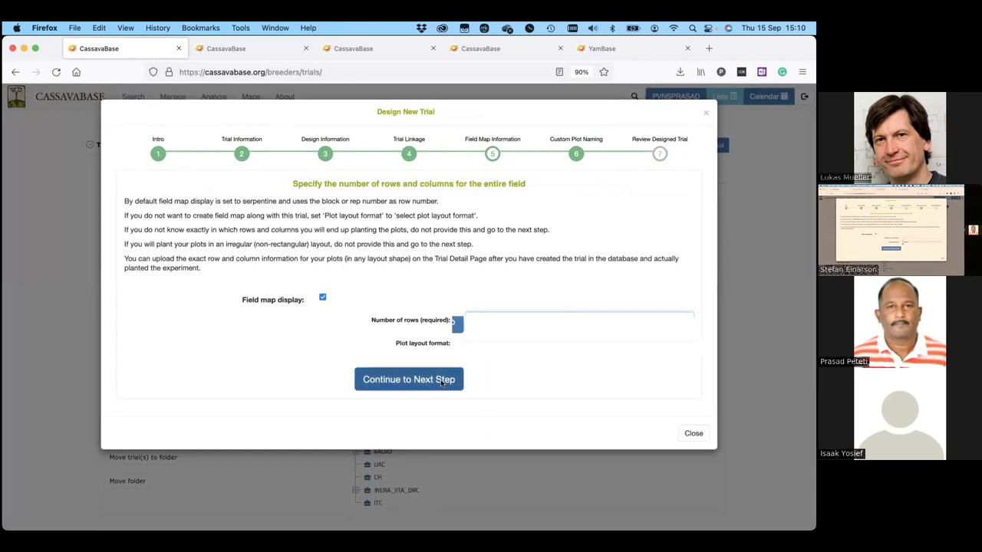
{"action": "left_click", "coordinate": [450, 382]}
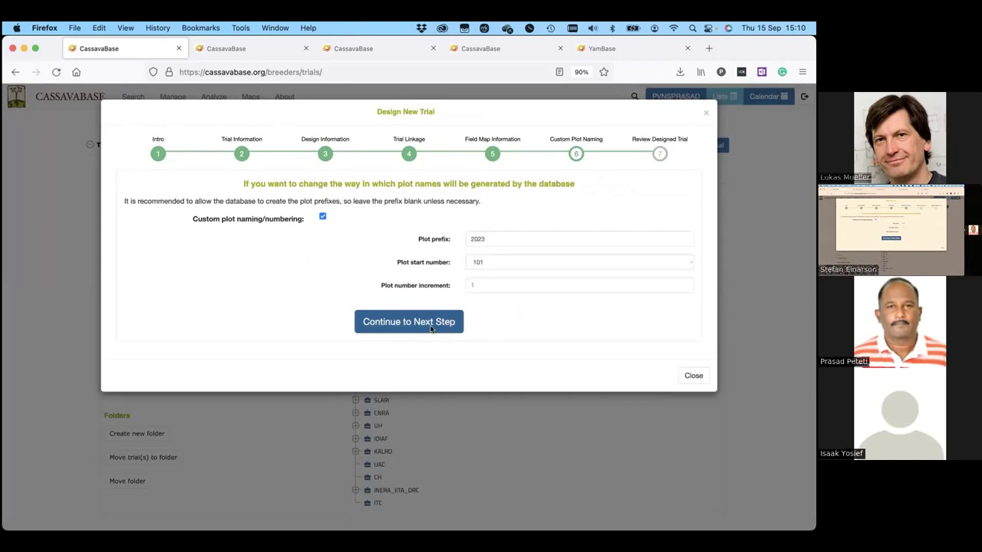
{"action": "left_click", "coordinate": [431, 329]}
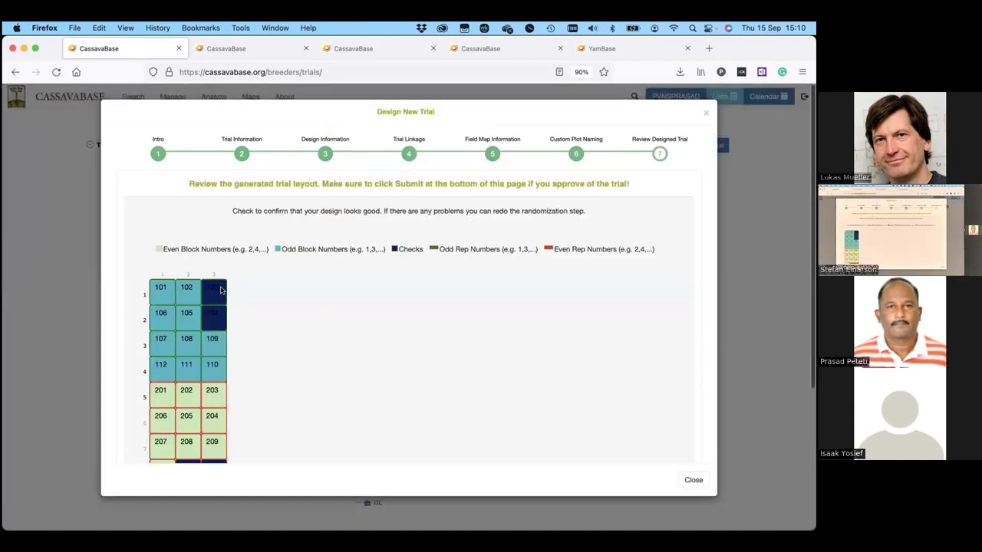
Scroll through the layout, plot table and RCBD summary of 12 accessions, 2 checks, 3 blocks
{"action": "scroll", "coordinate": [242, 297], "scroll_direction": "down", "scroll_amount": 1}
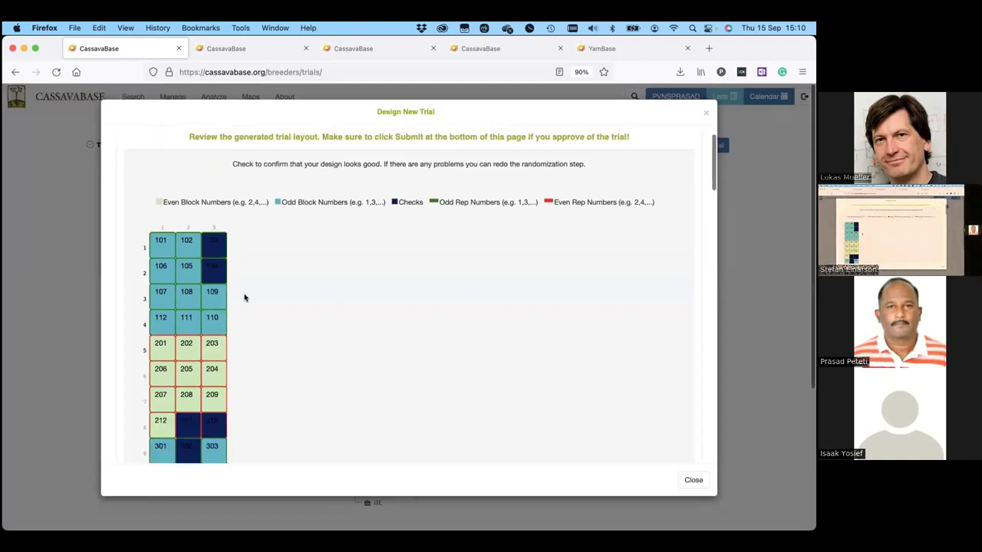
{"action": "scroll", "coordinate": [244, 298], "scroll_direction": "down", "scroll_amount": 2}
{"action": "scroll", "coordinate": [244, 298], "scroll_direction": "down", "scroll_amount": 2}
{"action": "scroll", "coordinate": [244, 297], "scroll_direction": "down", "scroll_amount": 3}
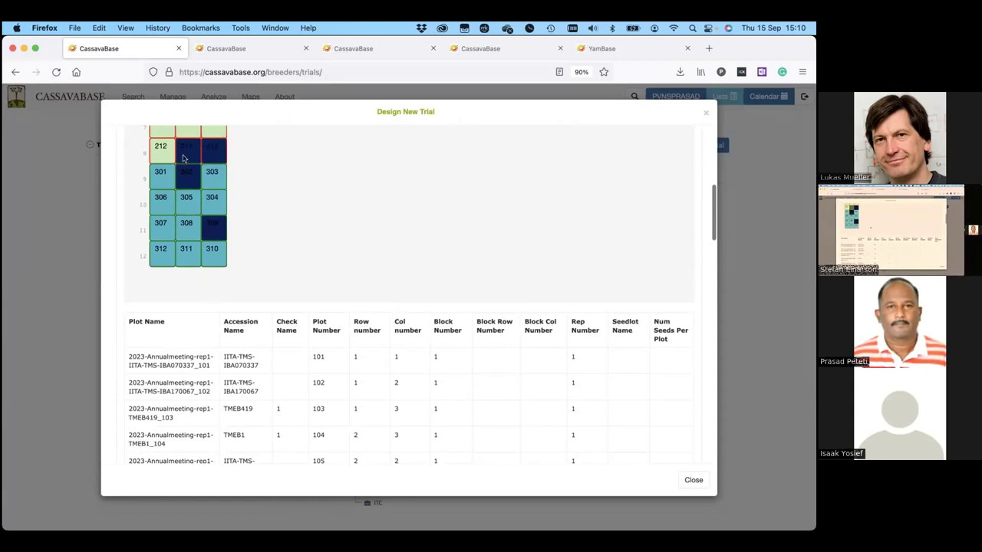
{"action": "scroll", "coordinate": [300, 265], "scroll_direction": "down", "scroll_amount": 3}
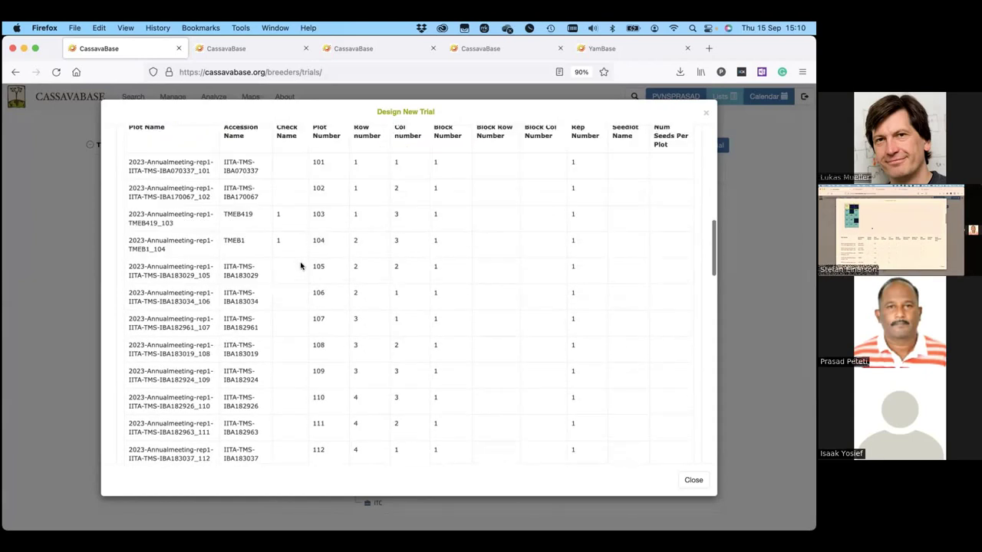
{"action": "scroll", "coordinate": [300, 265], "scroll_direction": "down", "scroll_amount": 15}
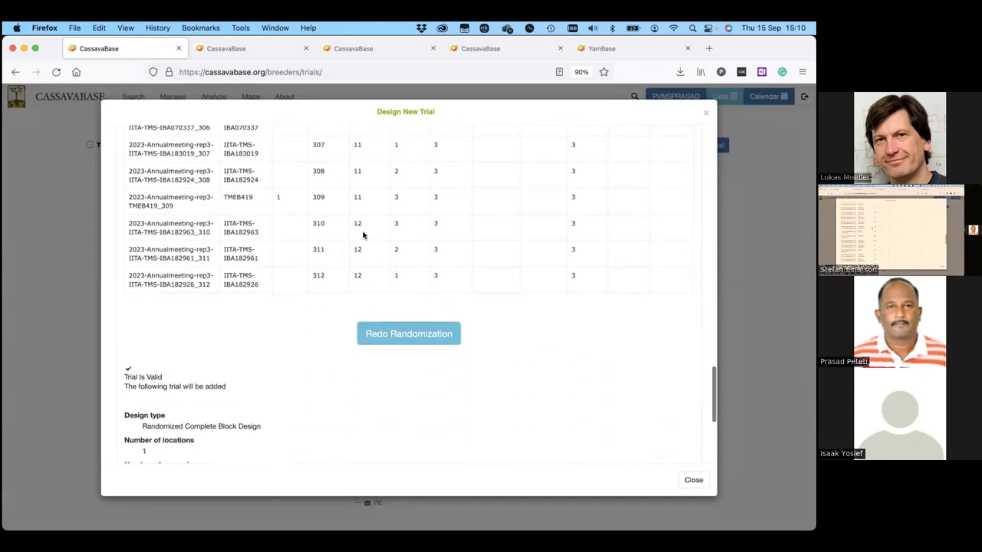
{"action": "scroll", "coordinate": [363, 235], "scroll_direction": "down", "scroll_amount": 2}
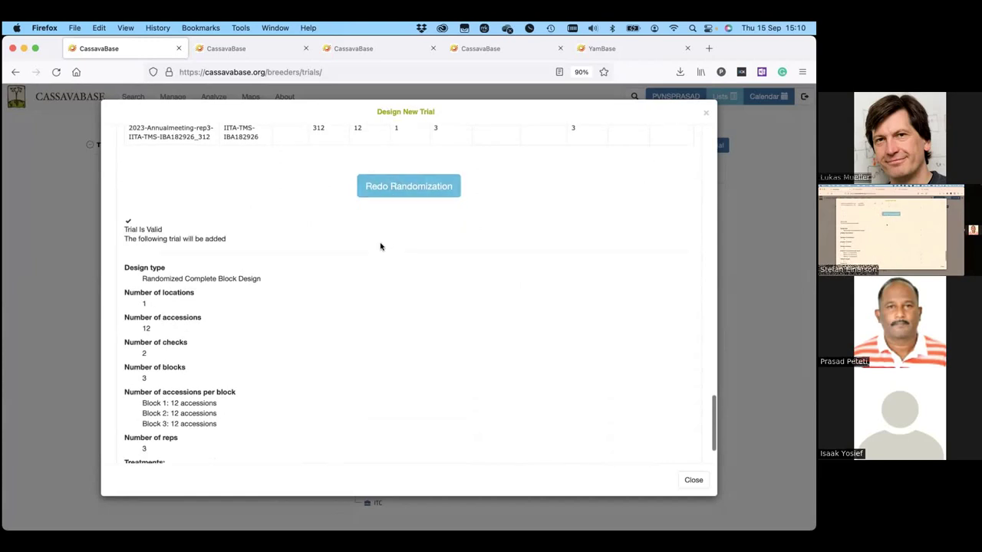
{"action": "scroll", "coordinate": [381, 247], "scroll_direction": "down", "scroll_amount": 3}
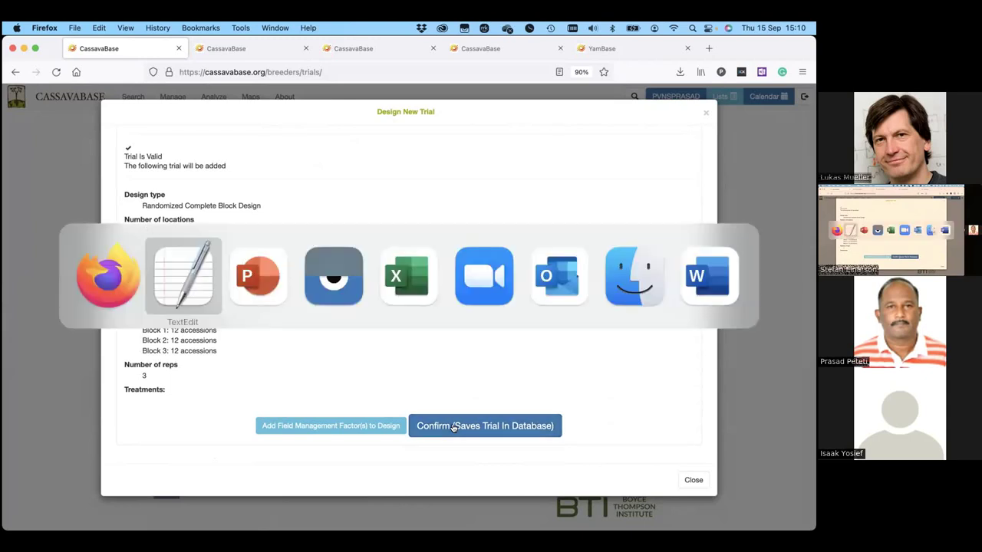
Advance the PowerPoint slideshow to the Barcoding slide and switch back to Firefox
{"action": "key", "text": "super+Tab"}
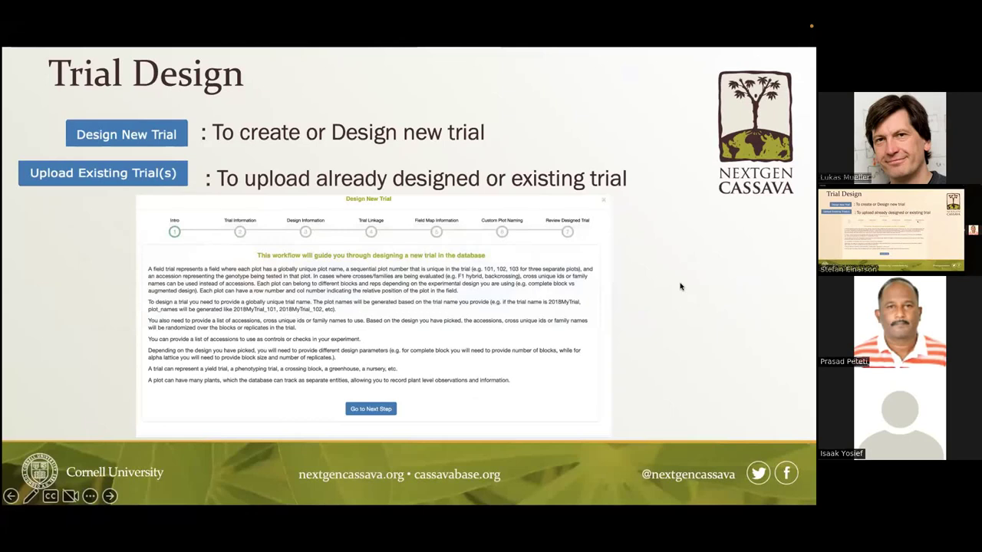
{"action": "left_click", "coordinate": [537, 227]}
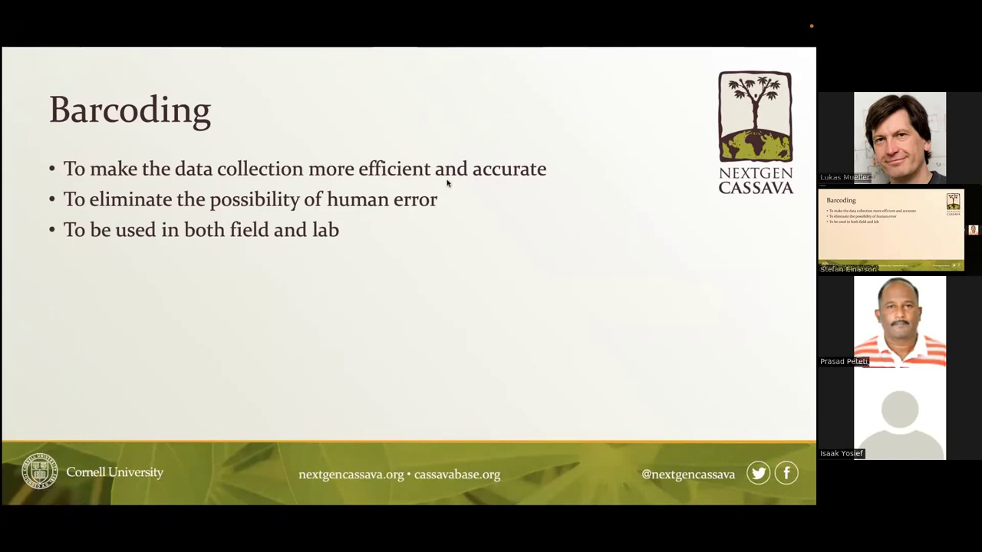
{"action": "key", "text": "super+Tab"}
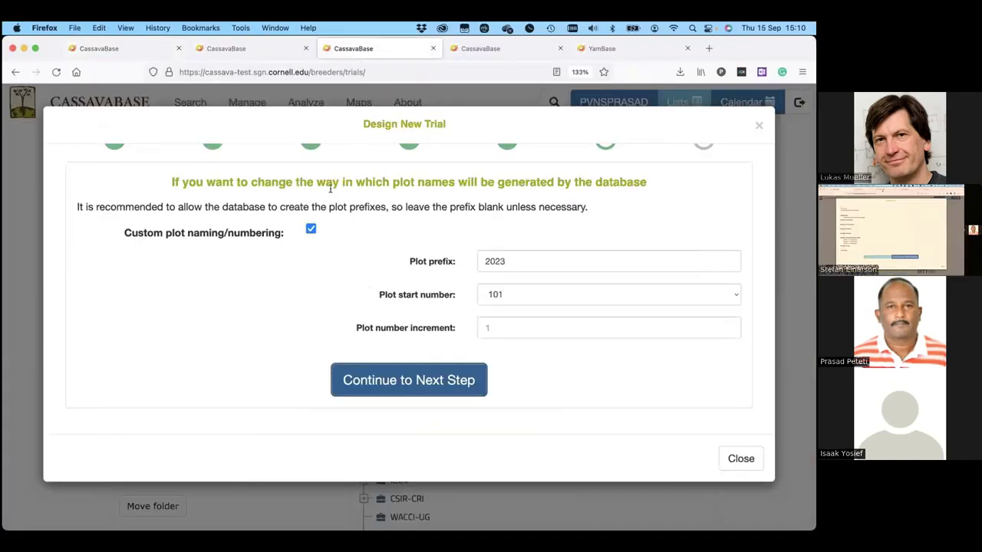
Confirm Complete Block remains the design type on the trial information step, then return to the summary
{"action": "scroll", "coordinate": [269, 211], "scroll_direction": "up", "scroll_amount": 2}
{"action": "left_click", "coordinate": [212, 185]}
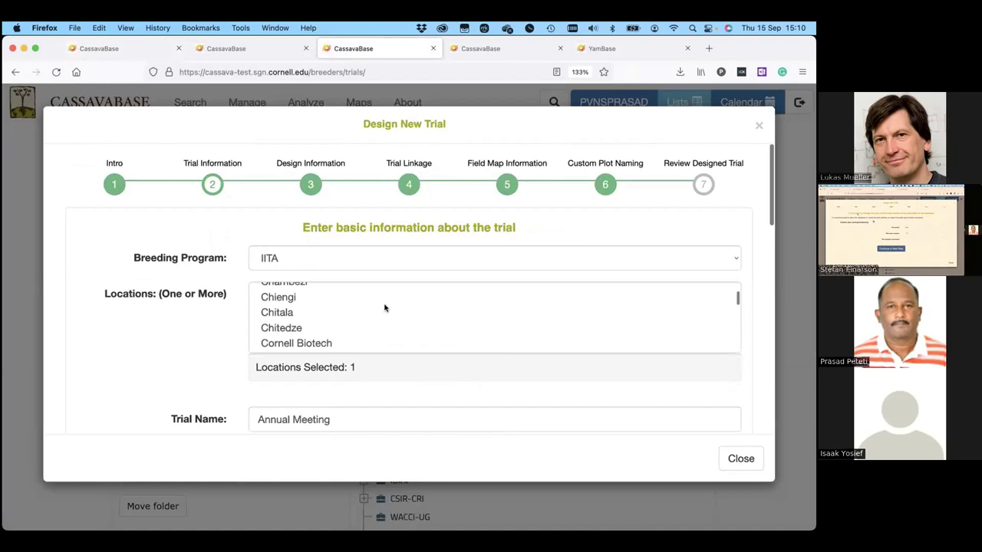
{"action": "scroll", "coordinate": [384, 307], "scroll_direction": "down", "scroll_amount": 5}
{"action": "scroll", "coordinate": [216, 344], "scroll_direction": "down", "scroll_amount": 15}
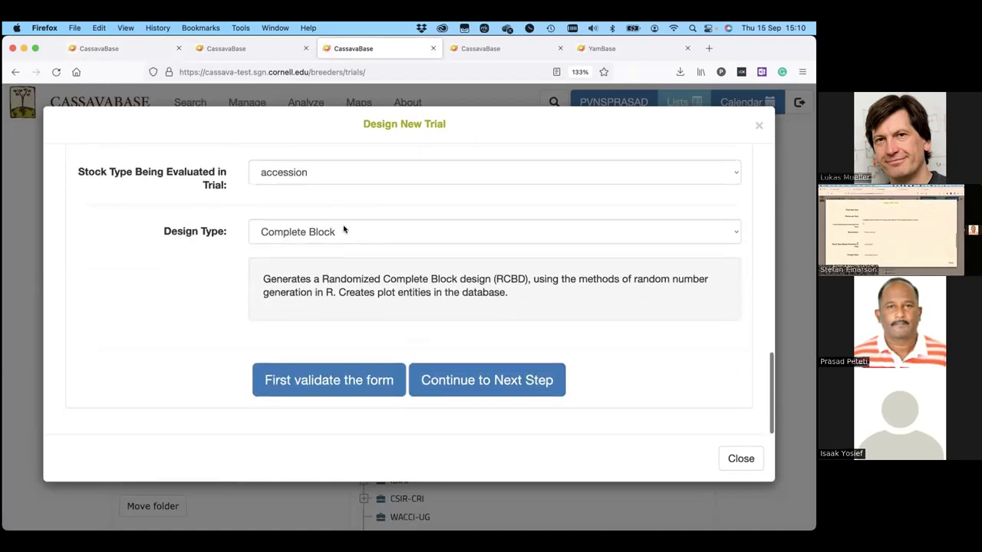
{"action": "left_click", "coordinate": [341, 227]}
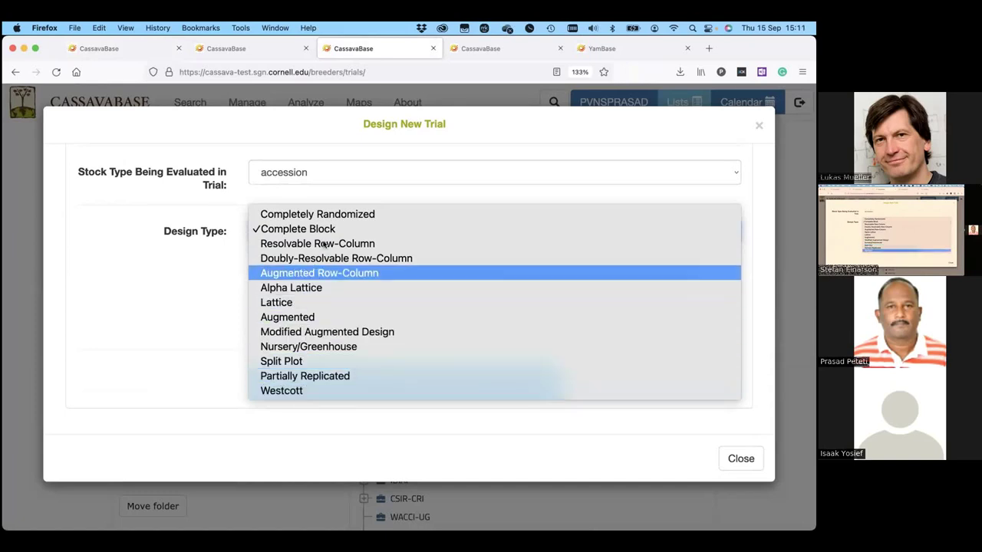
{"action": "left_click", "coordinate": [193, 274]}
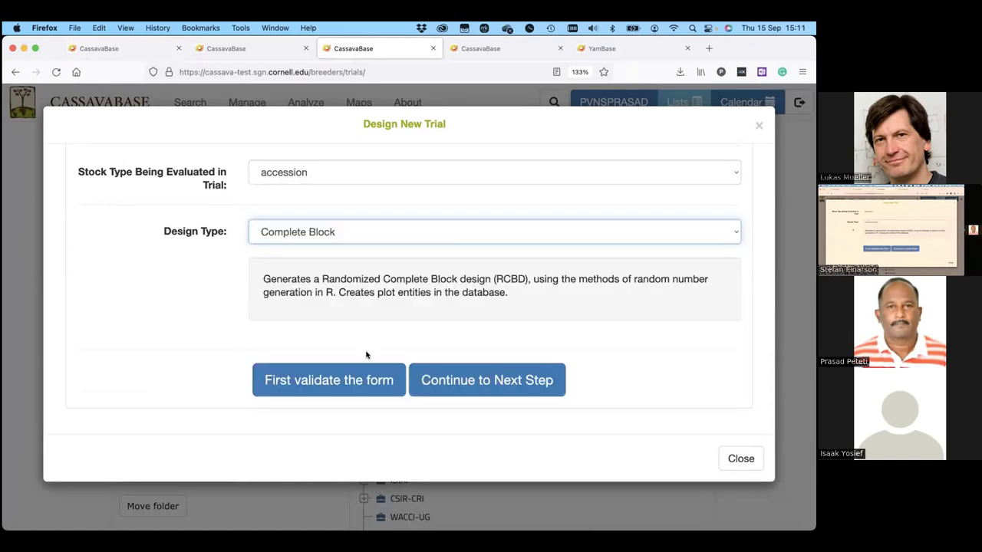
{"action": "left_click", "coordinate": [144, 48]}
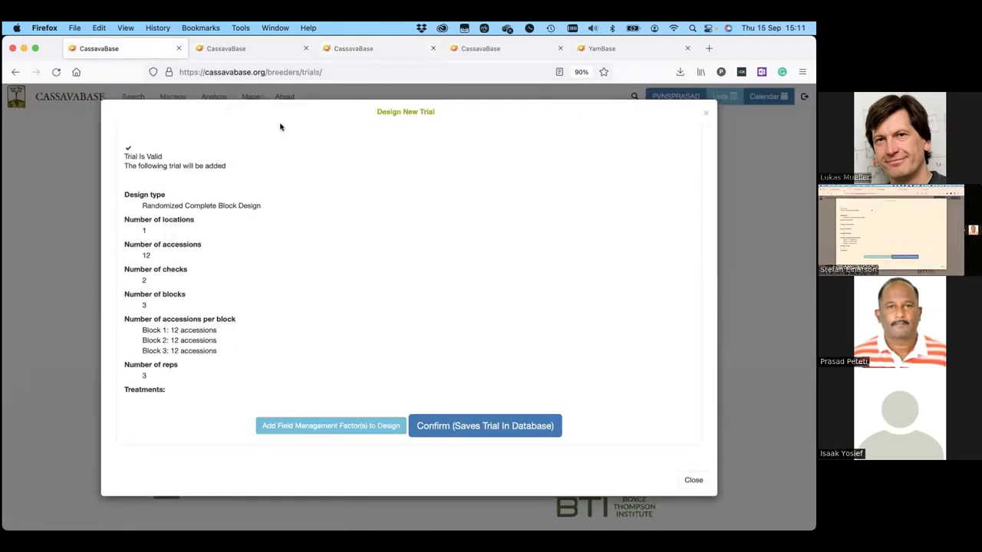
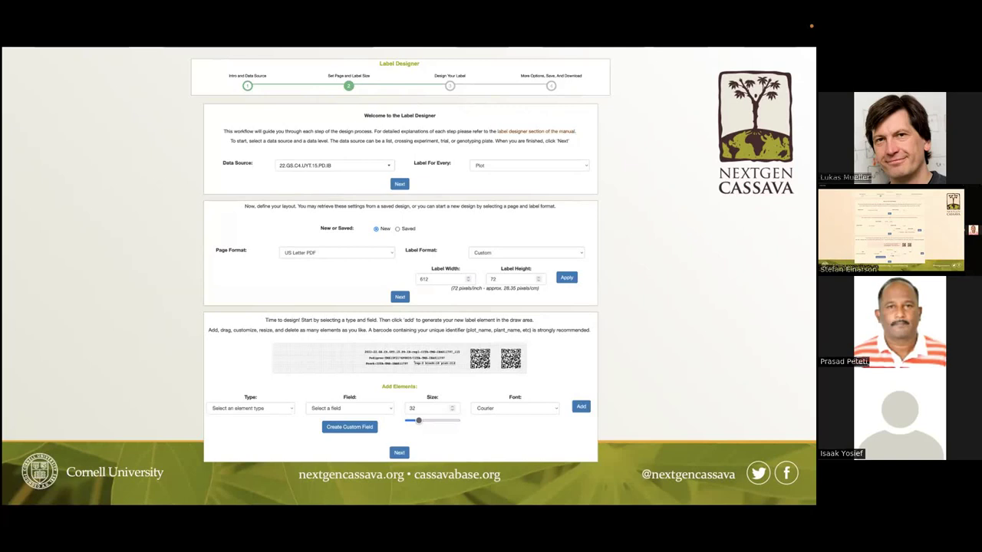
Bring Firefox with the CassavaBase Design New Trial summary onto the shared screen
{"action": "key", "text": "super+Tab"}
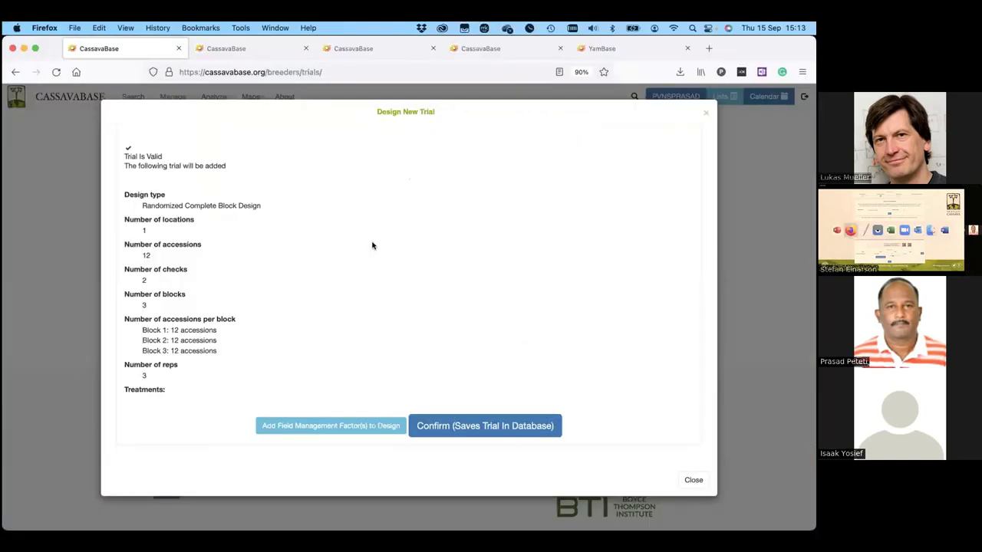
Close the trial summary and open YamBase's Label Designer from the Manage menu
{"action": "left_click", "coordinate": [693, 481]}
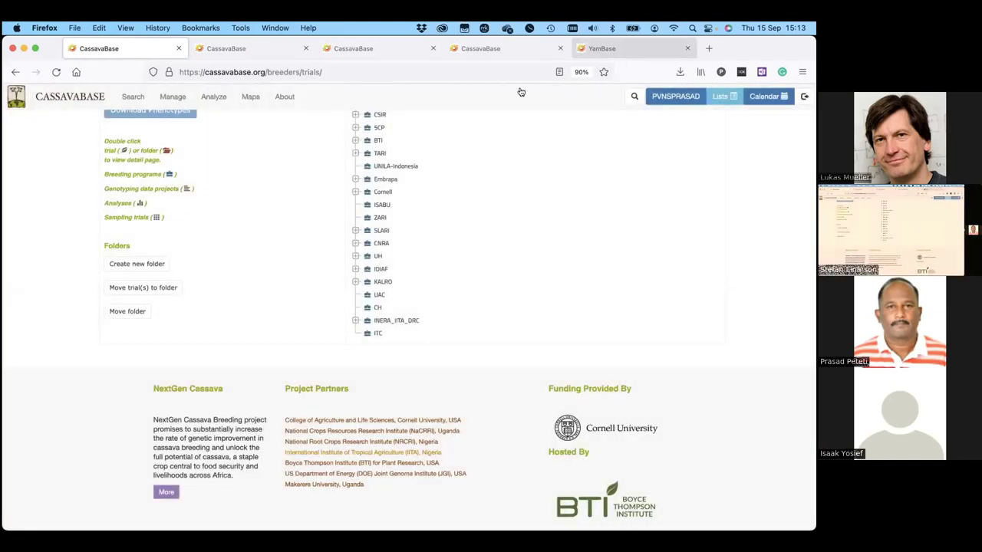
{"action": "left_click", "coordinate": [596, 49]}
{"action": "mouse_move", "coordinate": [149, 100]}
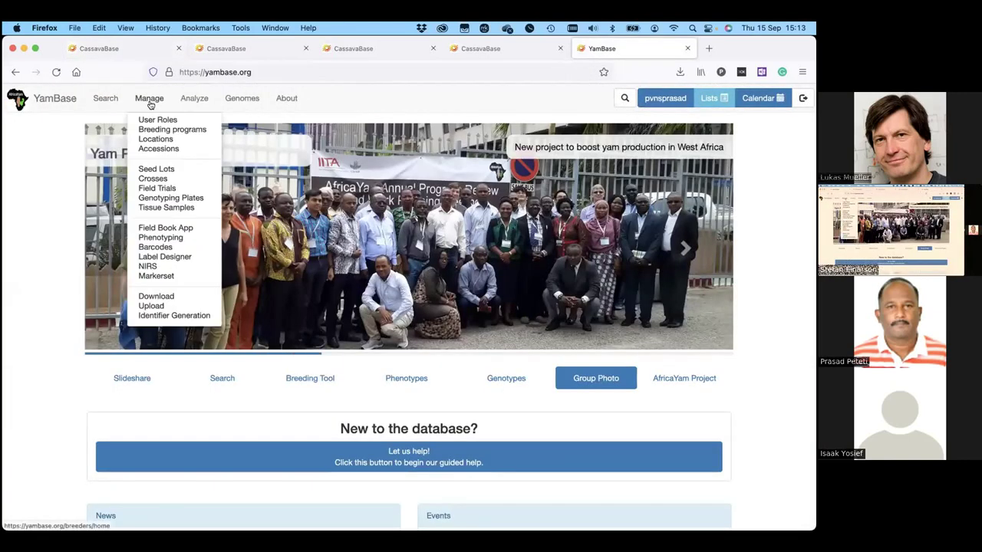
{"action": "left_click", "coordinate": [168, 257]}
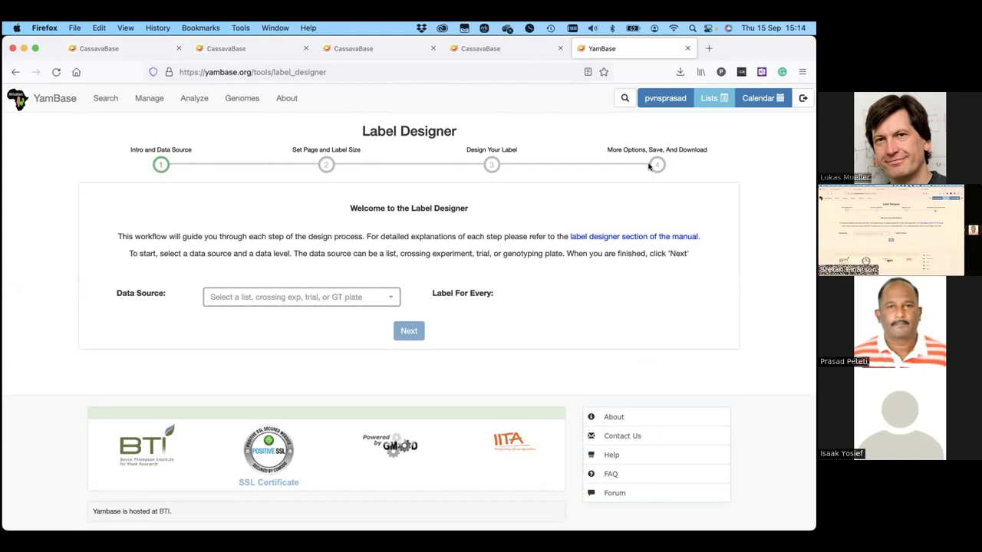
Filter the data sources by '22' and choose trial TDaRVT2022.Ikenne
{"action": "left_click", "coordinate": [381, 297]}
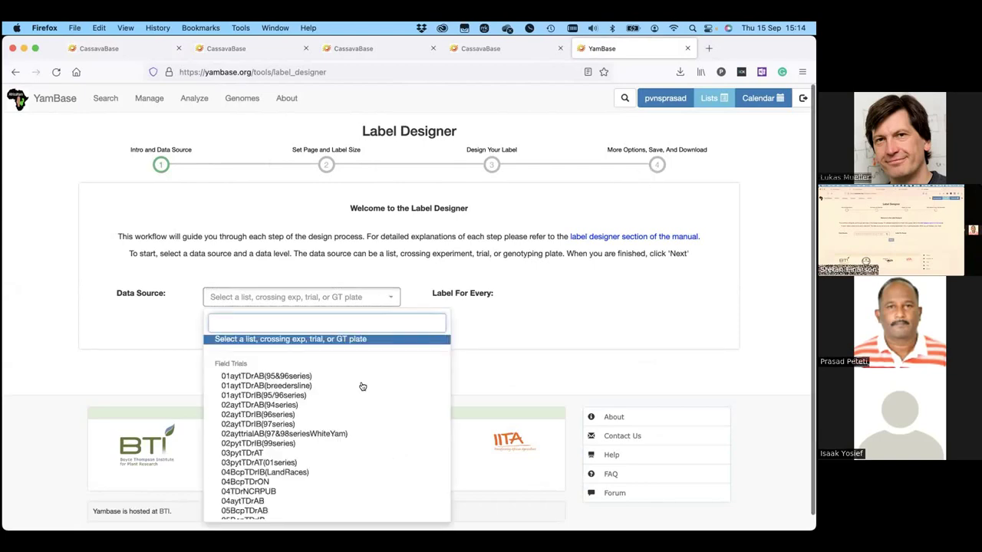
{"action": "scroll", "coordinate": [361, 386], "scroll_direction": "down", "scroll_amount": 10}
{"action": "scroll", "coordinate": [361, 385], "scroll_direction": "down", "scroll_amount": 8}
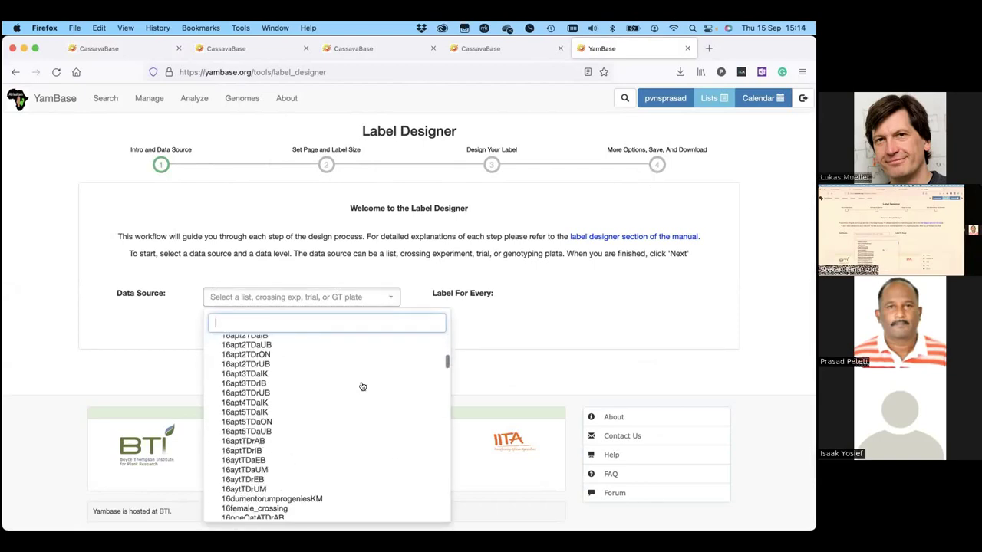
{"action": "type", "text": "22"}
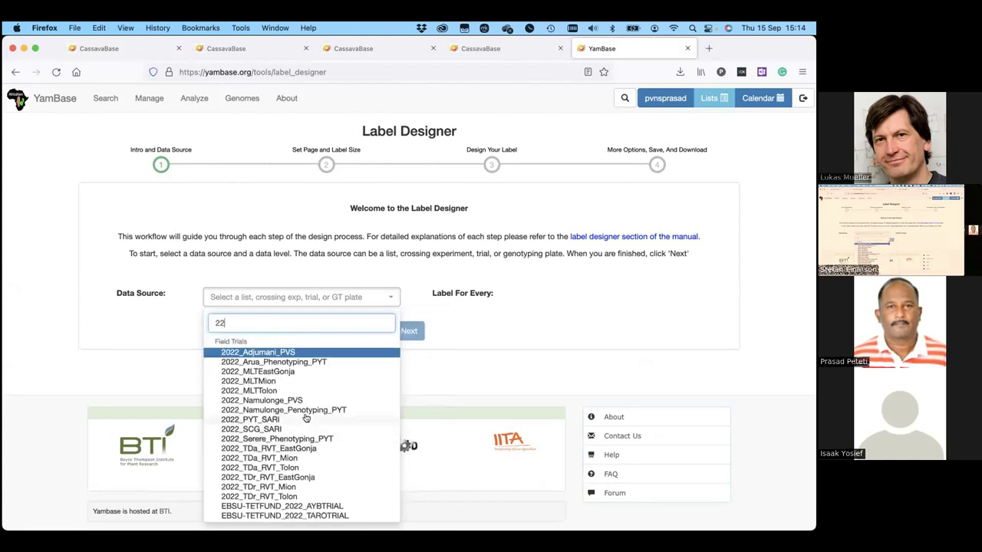
{"action": "scroll", "coordinate": [281, 404], "scroll_direction": "down", "scroll_amount": 5}
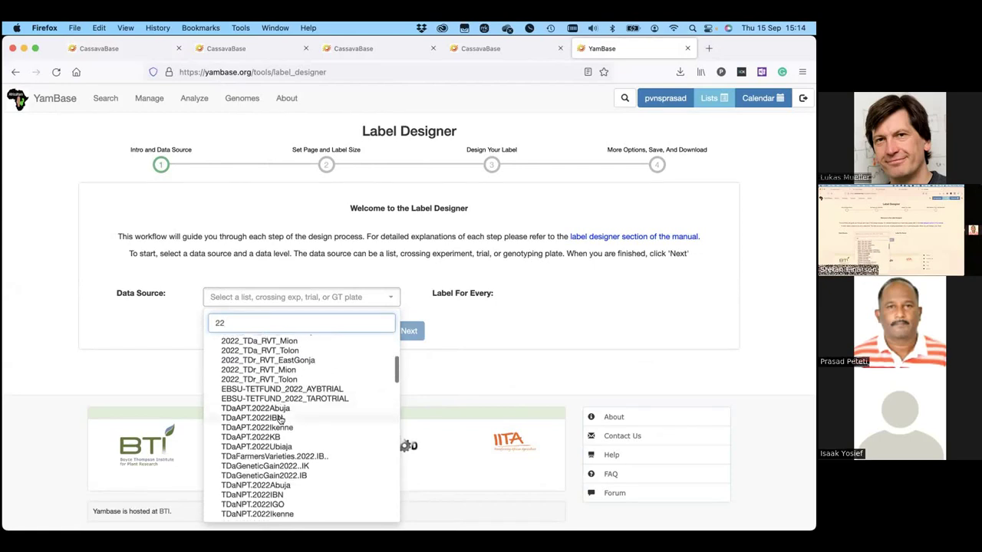
{"action": "scroll", "coordinate": [294, 420], "scroll_direction": "down", "scroll_amount": 3}
{"action": "scroll", "coordinate": [295, 421], "scroll_direction": "down", "scroll_amount": 1}
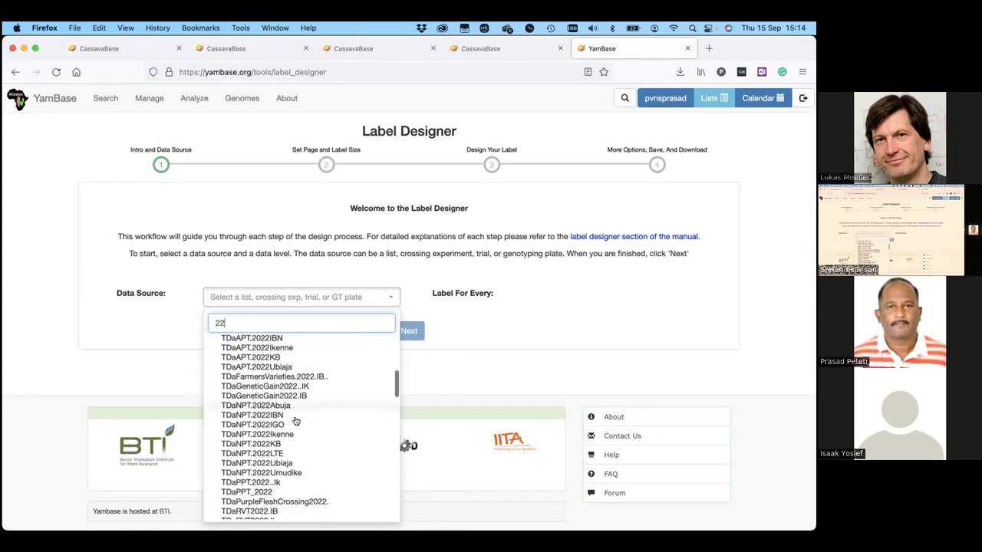
{"action": "scroll", "coordinate": [281, 432], "scroll_direction": "down", "scroll_amount": 5}
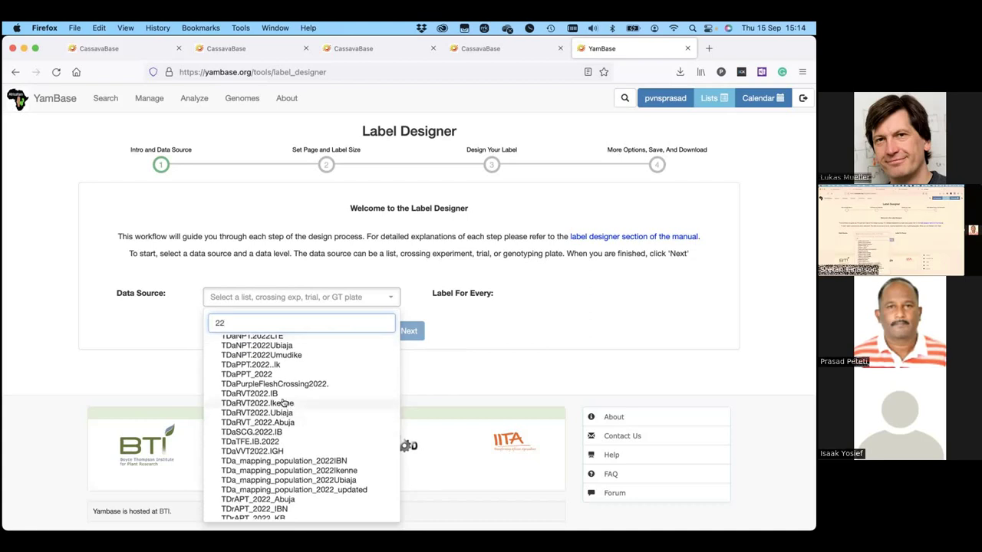
{"action": "left_click", "coordinate": [282, 403]}
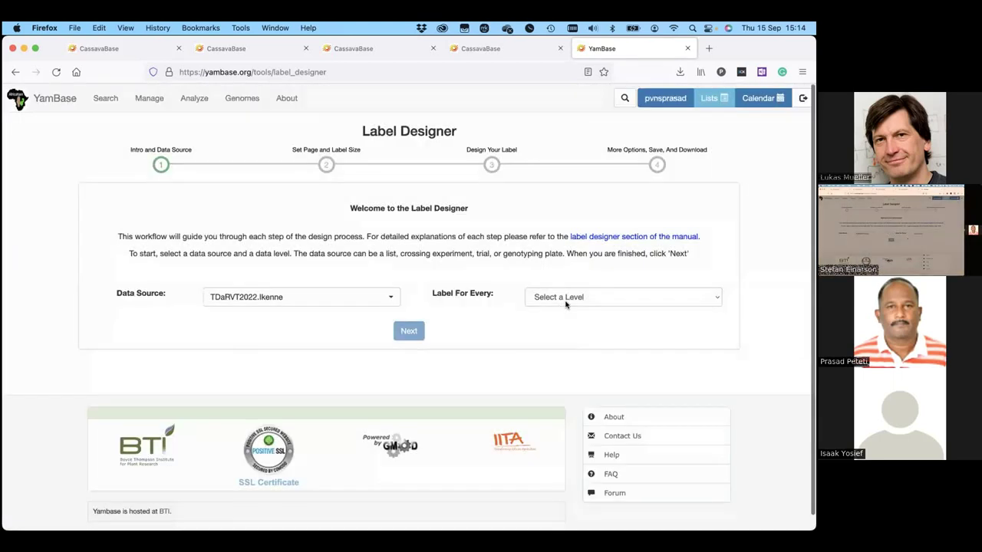
Make one label for every plot and continue to page setup
{"action": "left_click", "coordinate": [566, 305]}
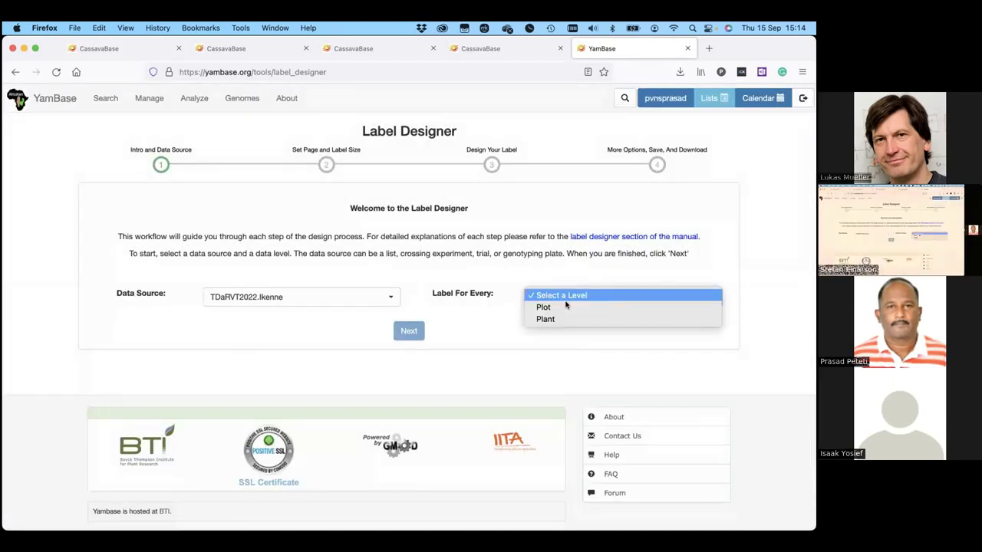
{"action": "left_click", "coordinate": [566, 307]}
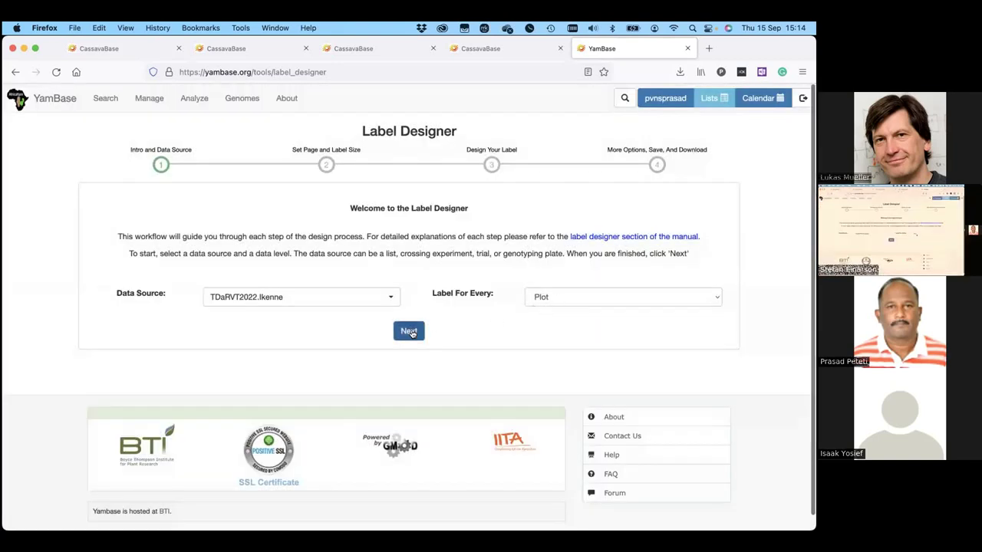
{"action": "left_click", "coordinate": [410, 331]}
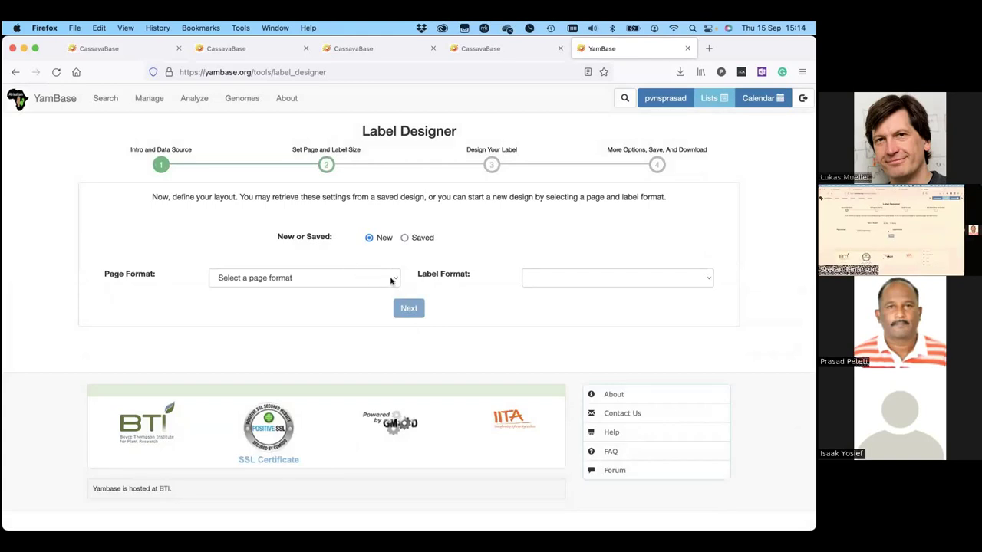
Use US Letter PDF pages with custom 612 × 72 pixel labels and proceed to label design
{"action": "left_click", "coordinate": [391, 281]}
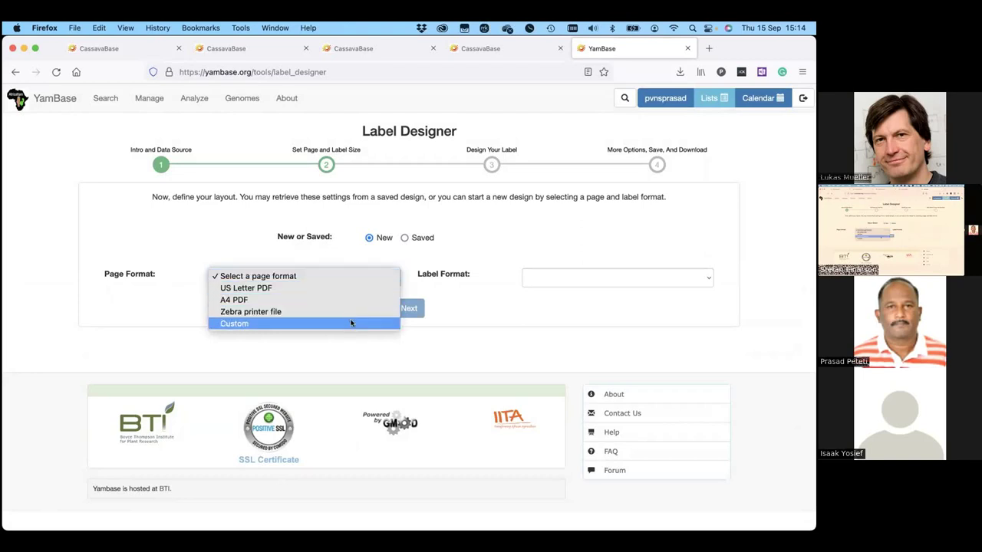
{"action": "left_click", "coordinate": [341, 286]}
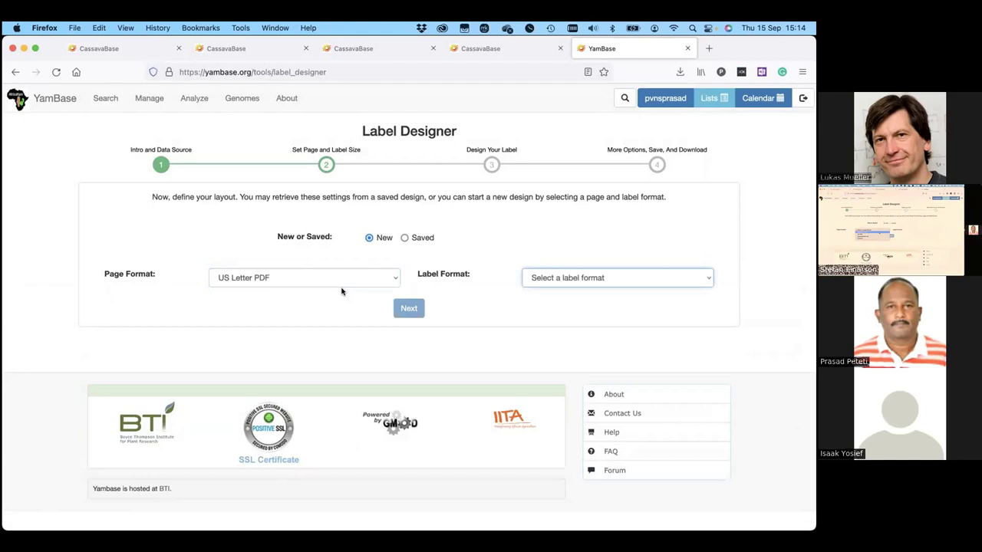
{"action": "left_click", "coordinate": [534, 277]}
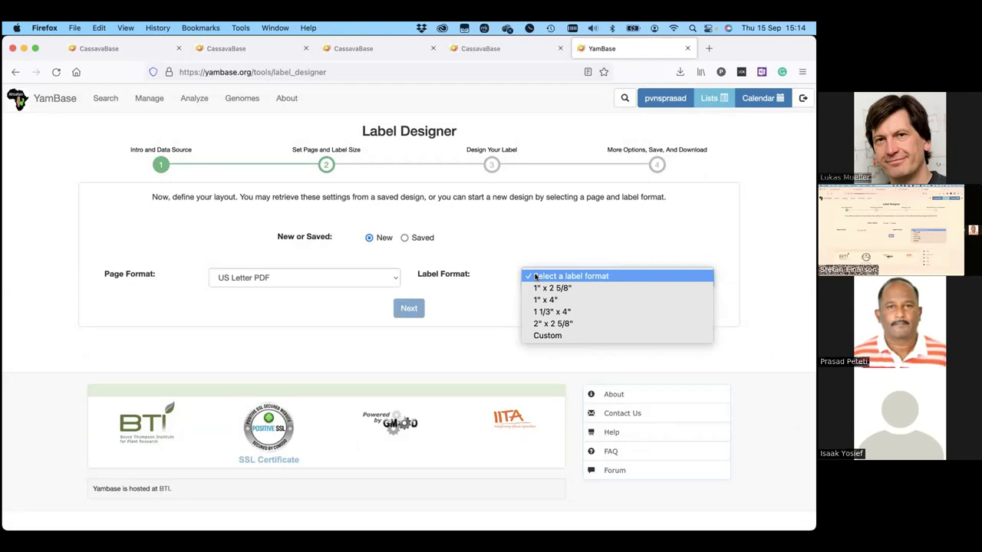
{"action": "left_click", "coordinate": [526, 335]}
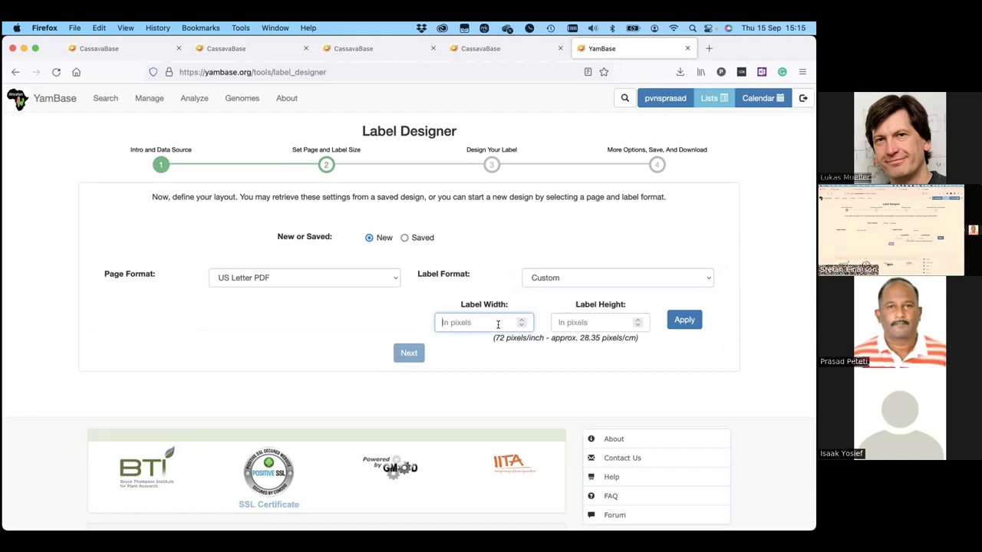
{"action": "type", "text": "62"}
{"action": "left_click", "coordinate": [569, 322]}
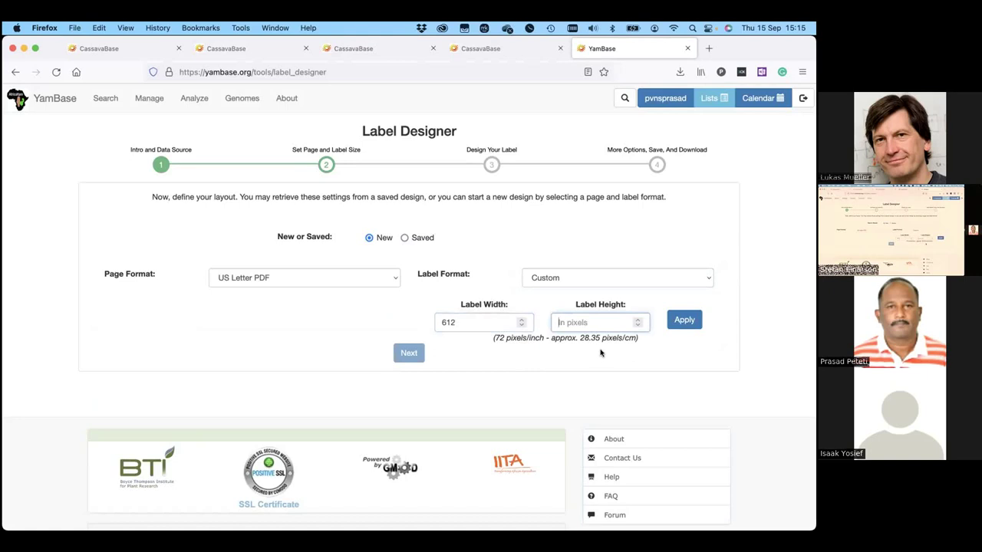
{"action": "type", "text": "72"}
{"action": "left_click", "coordinate": [684, 320]}
{"action": "left_click", "coordinate": [420, 355]}
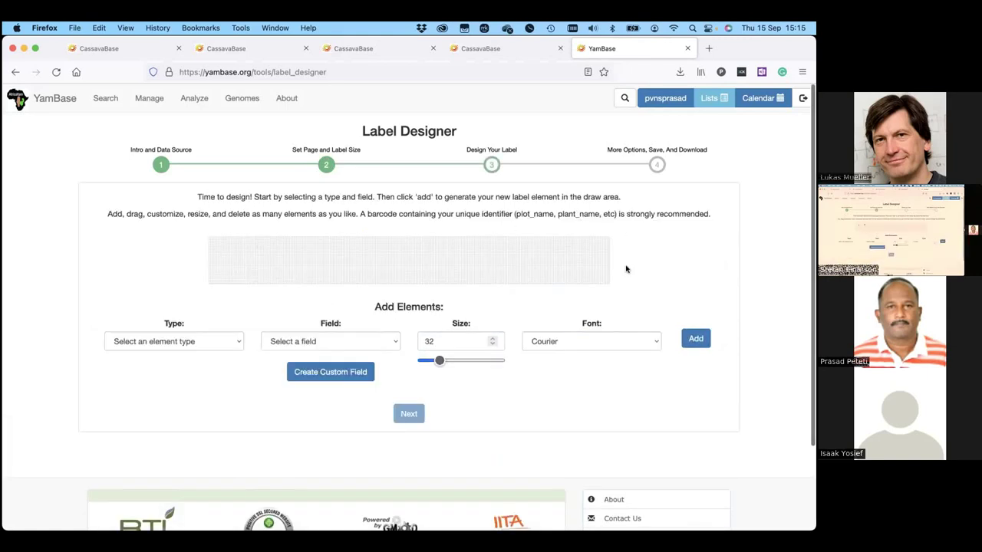
Add plot_name as Helvetica-Bold PDF text, size 2, toward the label's upper right
{"action": "left_click", "coordinate": [368, 349]}
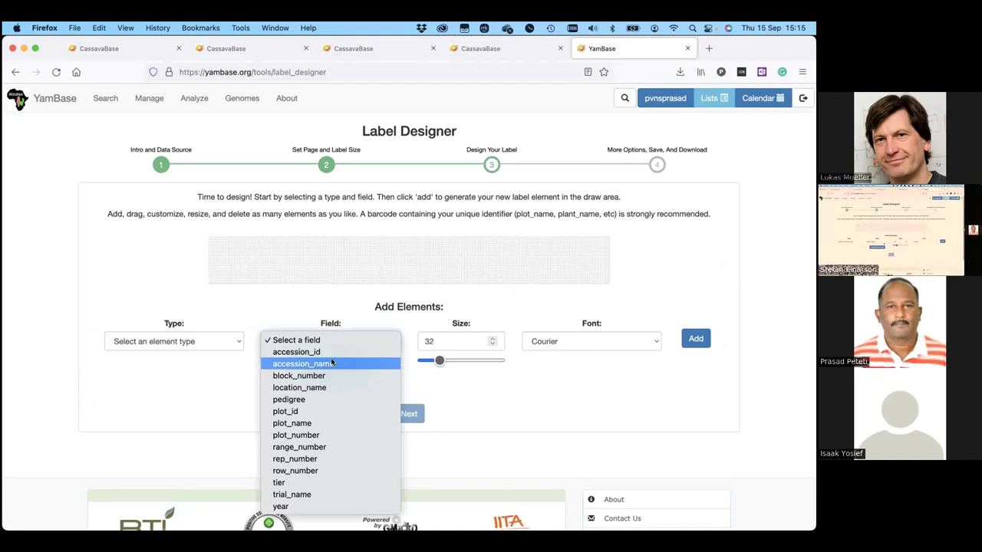
{"action": "left_click", "coordinate": [328, 422]}
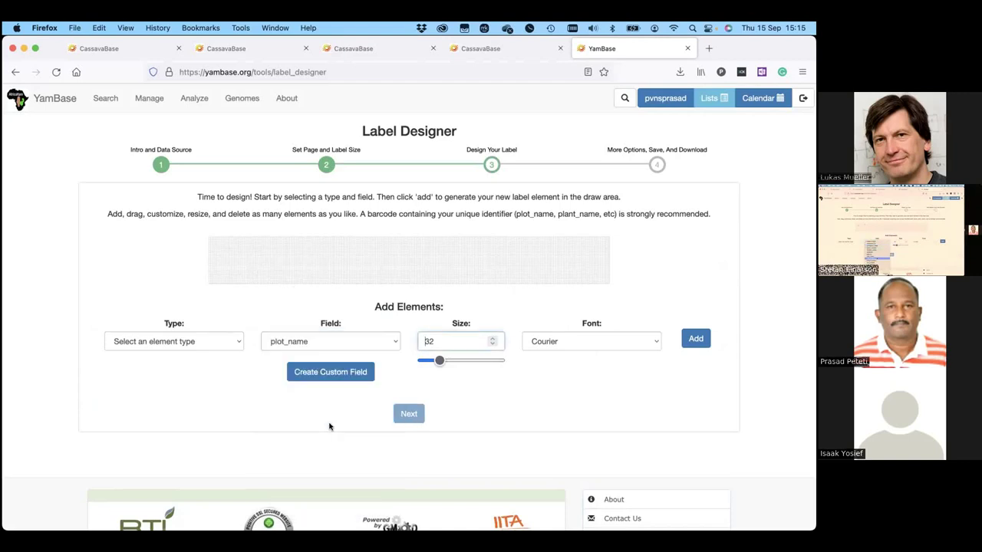
{"action": "left_click", "coordinate": [216, 344]}
{"action": "left_click", "coordinate": [154, 351]}
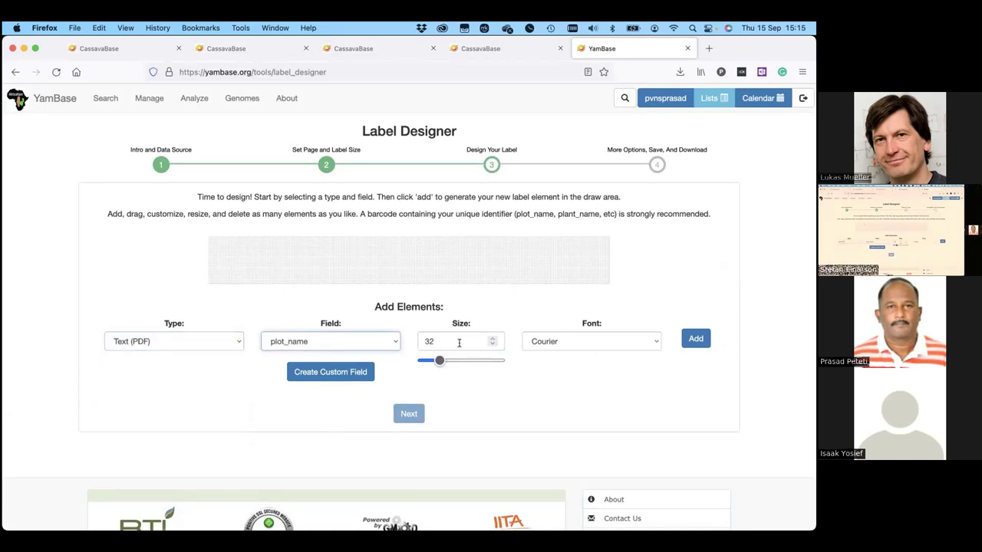
{"action": "left_click", "coordinate": [458, 343]}
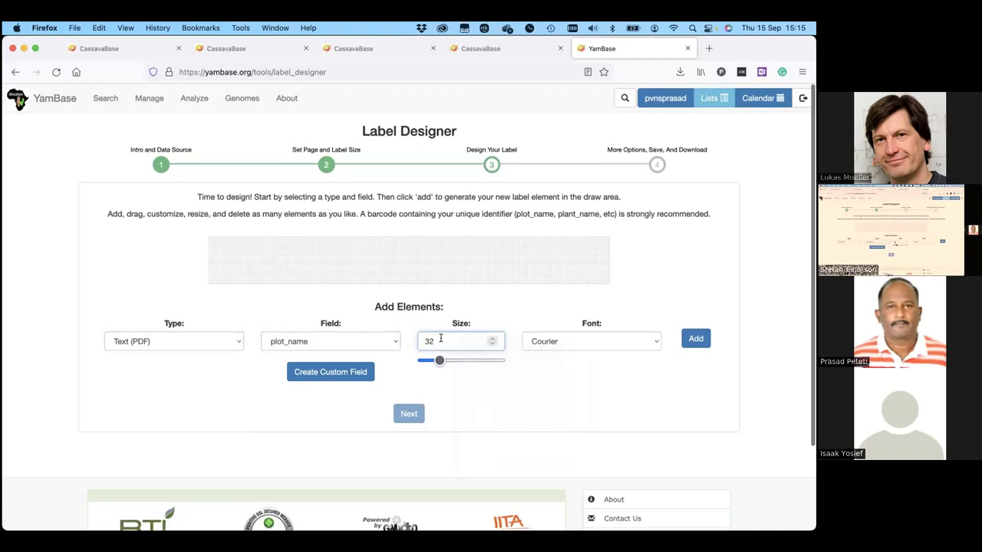
{"action": "type", "text": "2"}
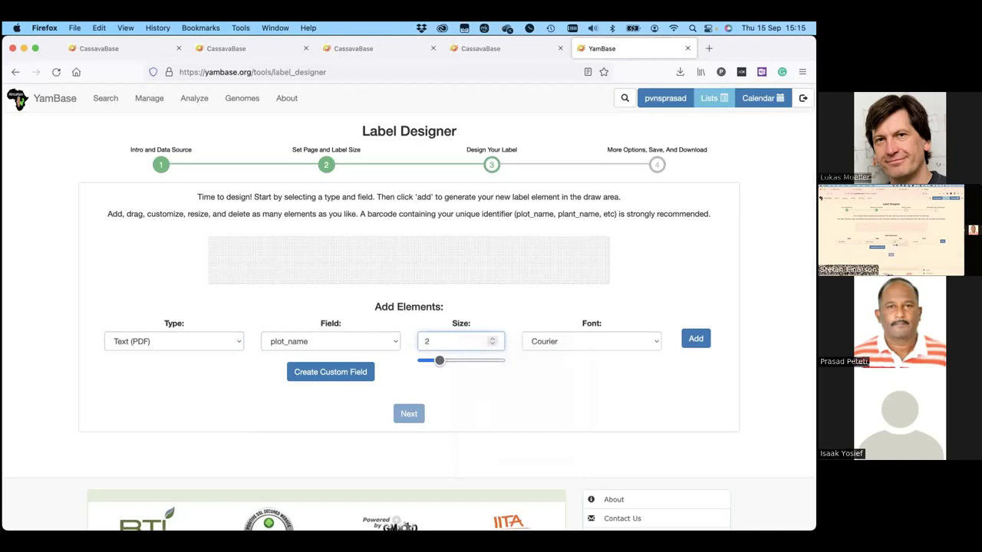
{"action": "left_click", "coordinate": [555, 347]}
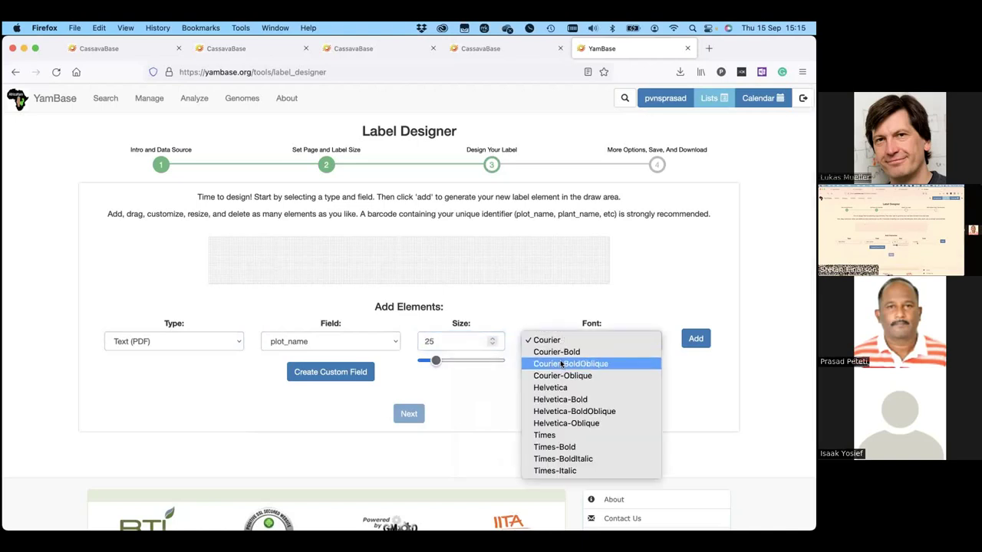
{"action": "left_click", "coordinate": [574, 399]}
{"action": "left_click", "coordinate": [694, 338]}
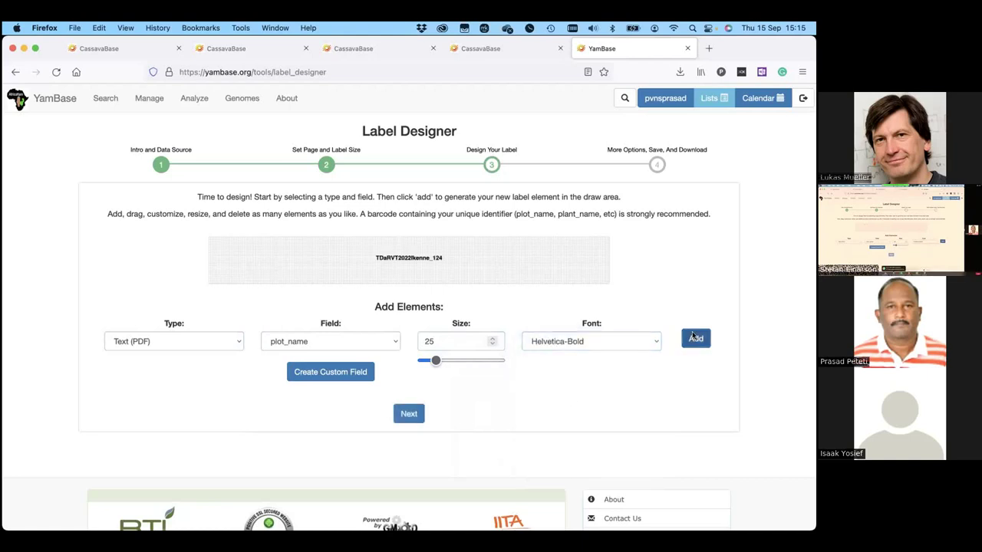
{"action": "mouse_move", "coordinate": [432, 258]}
{"action": "left_mouse_down"}
{"action": "mouse_move", "coordinate": [463, 242]}
{"action": "mouse_move", "coordinate": [493, 247]}
{"action": "left_mouse_up"}
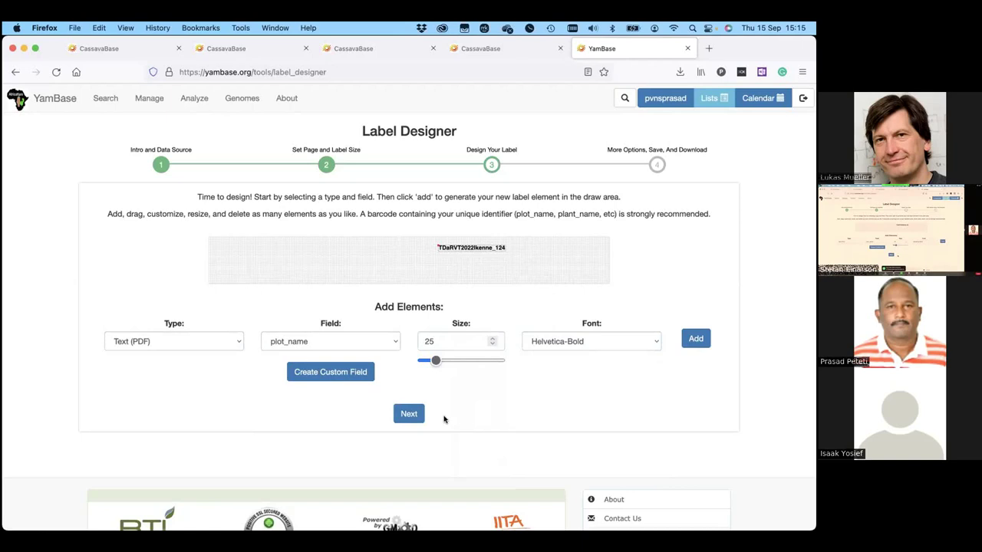
Add a QR code of the plot name at the label's right end
{"action": "left_click", "coordinate": [157, 341]}
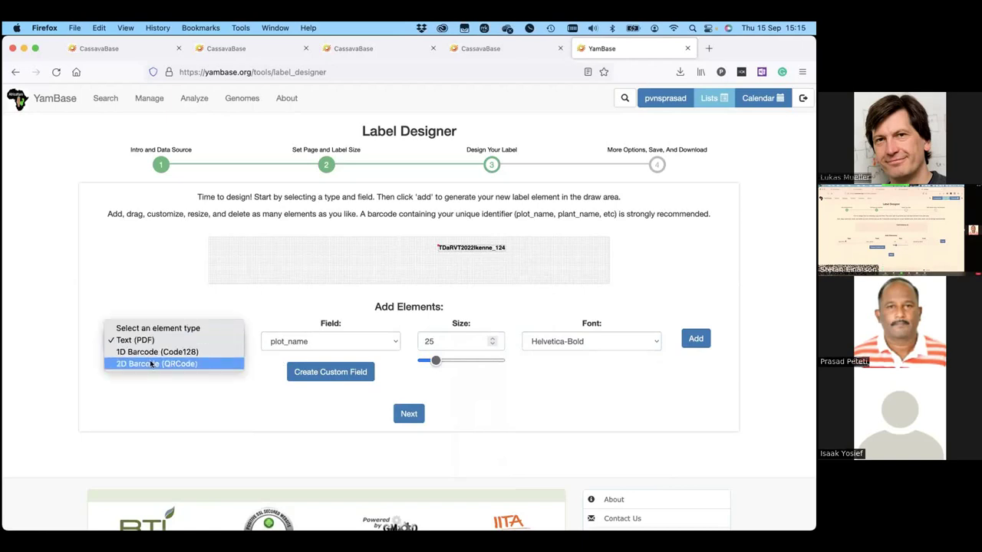
{"action": "left_click", "coordinate": [152, 364]}
{"action": "left_click", "coordinate": [697, 338]}
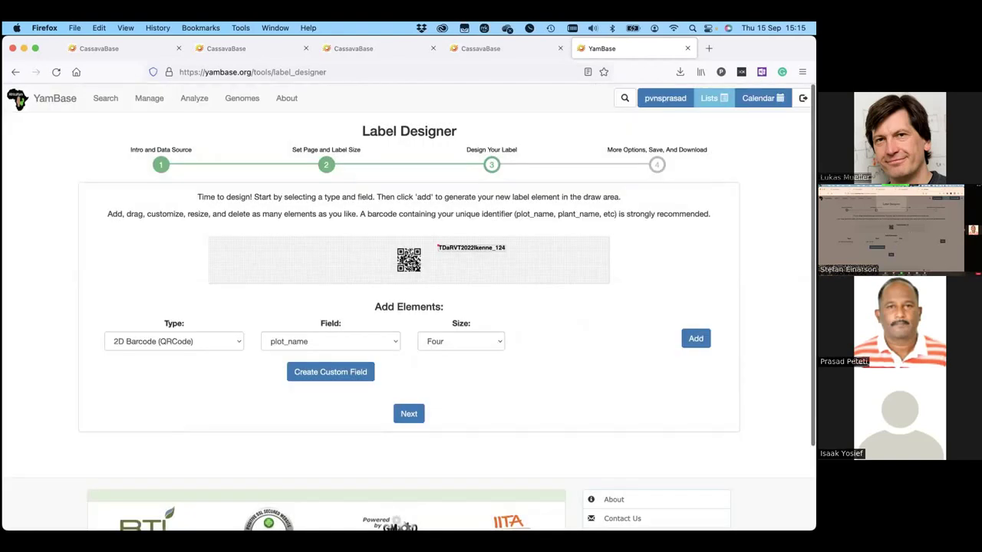
{"action": "left_click_drag", "start_coordinate": [409, 260], "coordinate": [585, 258]}
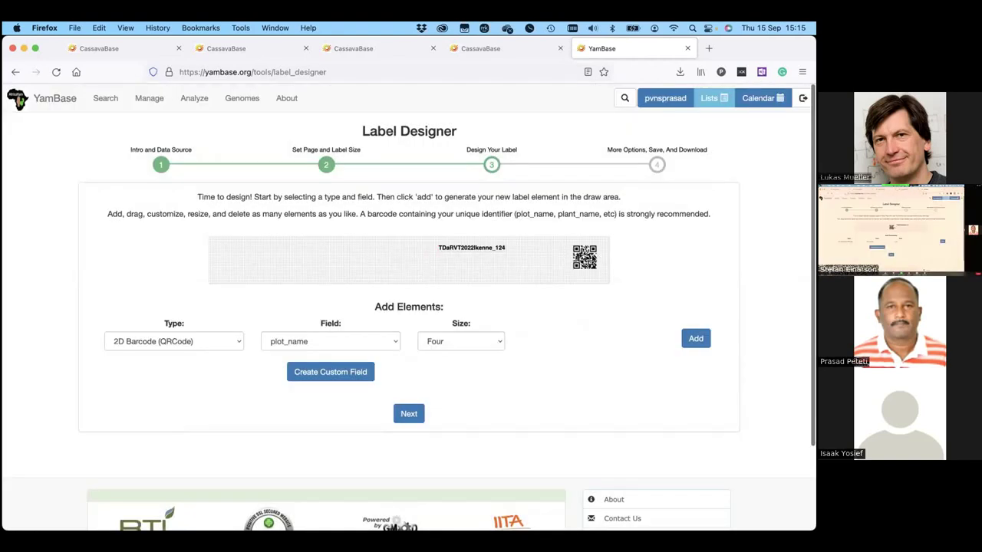
Add accession_name as PDF text placed under the plot name
{"action": "left_click", "coordinate": [358, 345]}
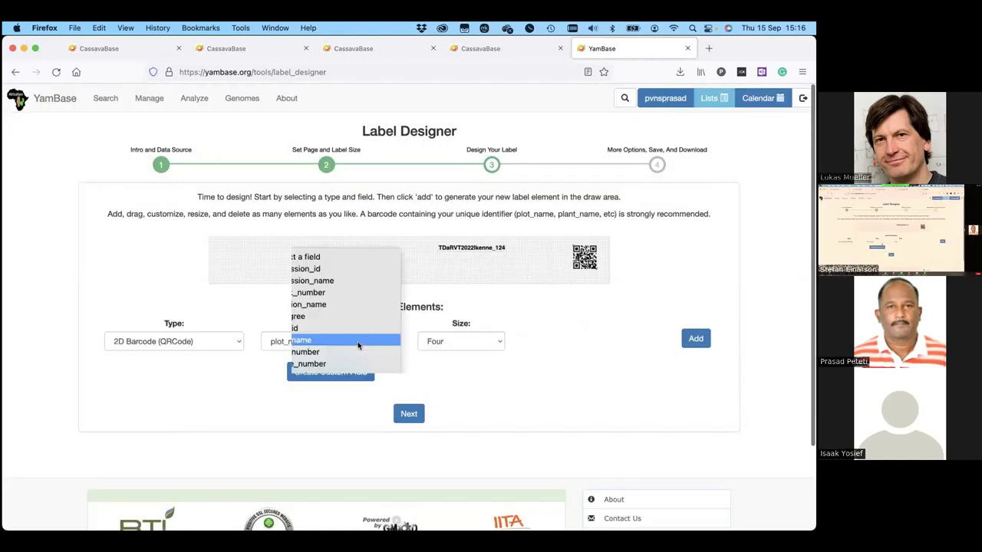
{"action": "left_click", "coordinate": [361, 280]}
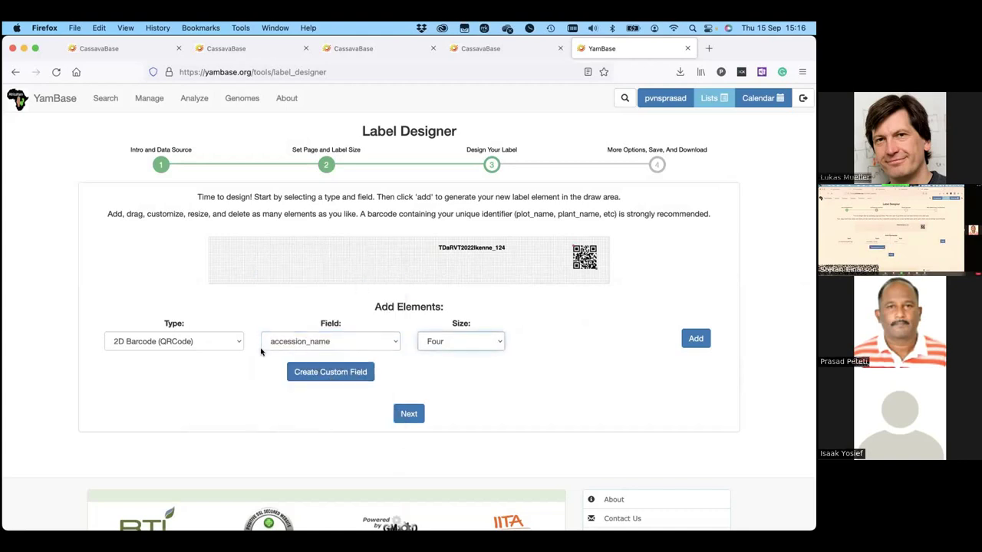
{"action": "left_click", "coordinate": [222, 344]}
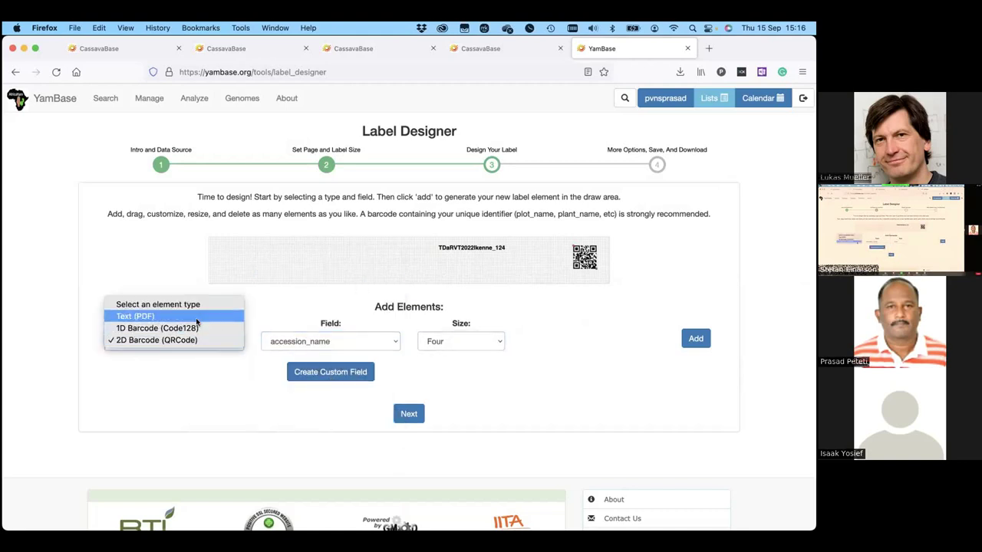
{"action": "left_click", "coordinate": [177, 316]}
{"action": "left_click", "coordinate": [695, 339]}
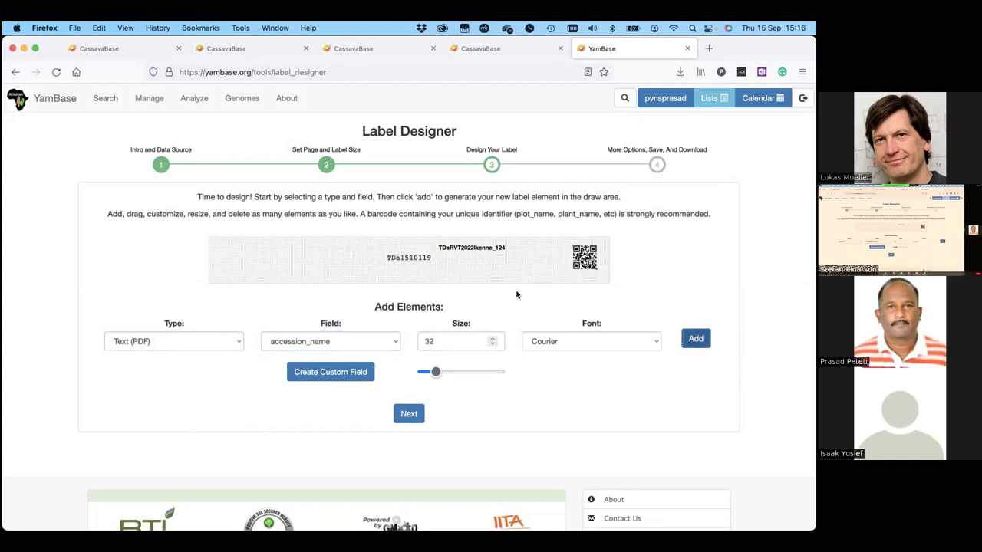
{"action": "left_click_drag", "start_coordinate": [411, 256], "coordinate": [480, 260]}
{"action": "left_click", "coordinate": [320, 371]}
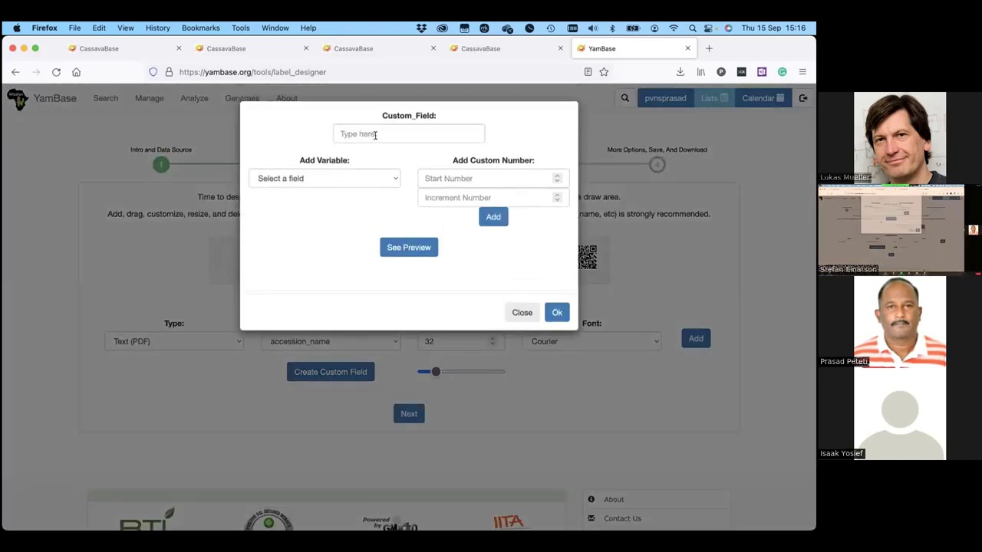
Build the custom text field 'Rep:{rep_number}, Plotno:{plot_number}'
{"action": "type", "text": "Rep"}
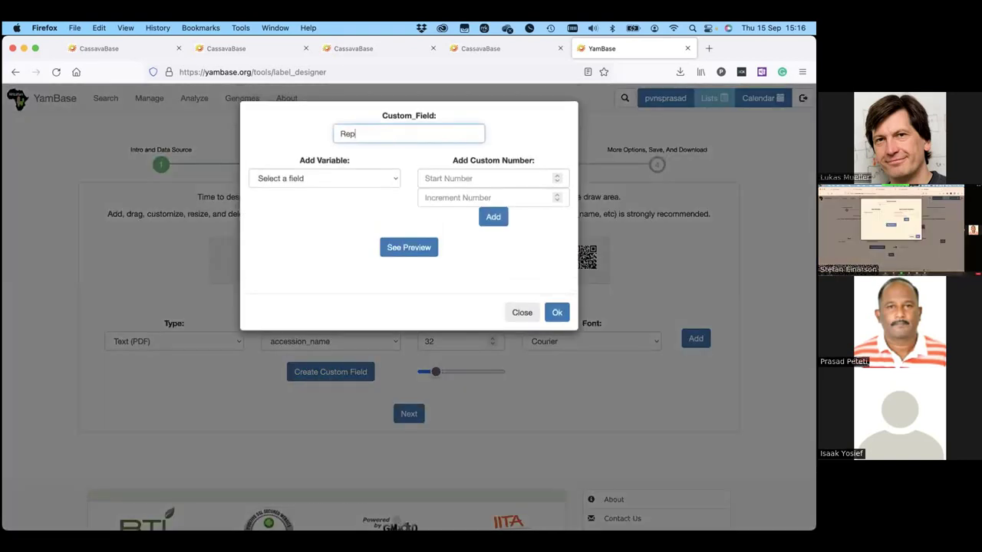
{"action": "left_click", "coordinate": [331, 183]}
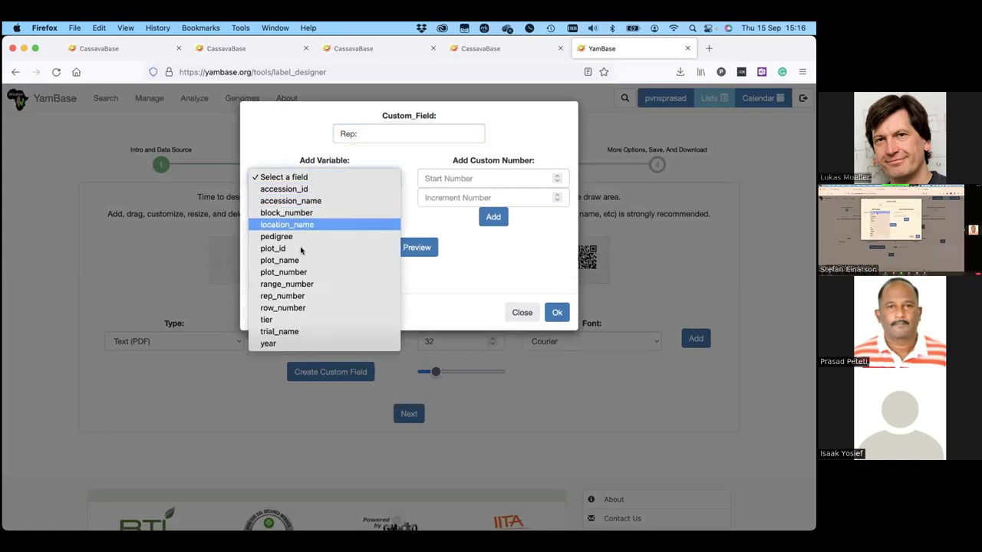
{"action": "left_click", "coordinate": [308, 295]}
{"action": "left_click", "coordinate": [389, 249]}
{"action": "left_click", "coordinate": [421, 132]}
{"action": "type", "text": ", Plotno:"}
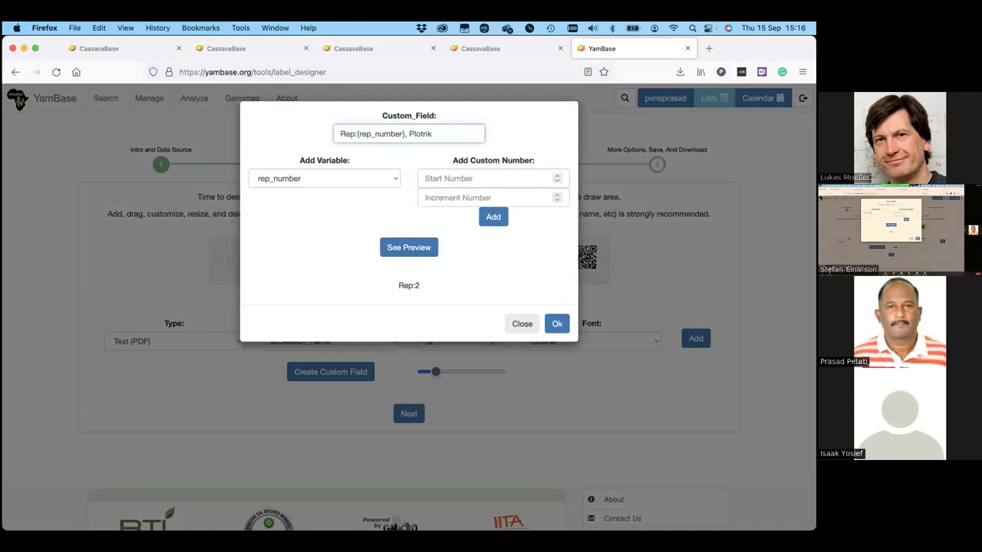
{"action": "left_click", "coordinate": [344, 178]}
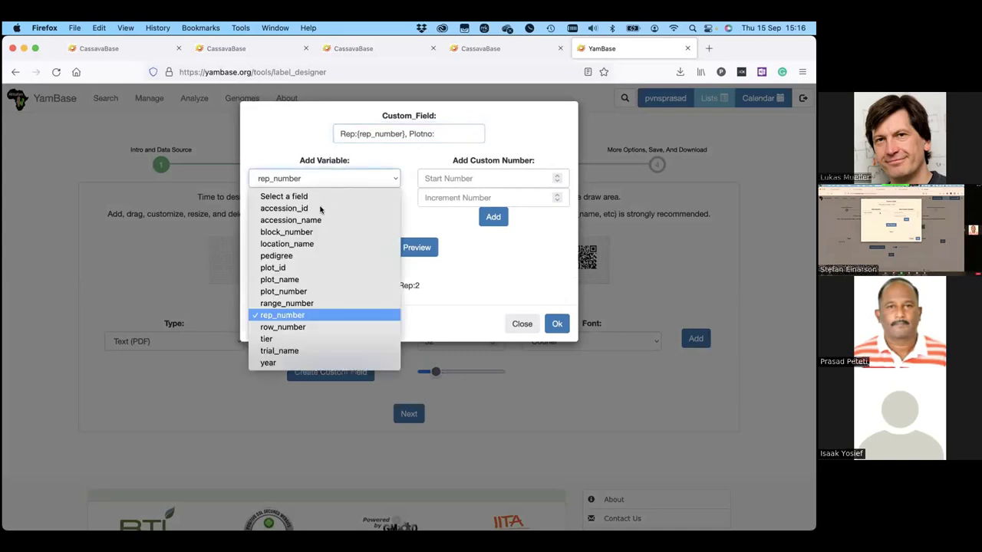
{"action": "left_click", "coordinate": [314, 290]}
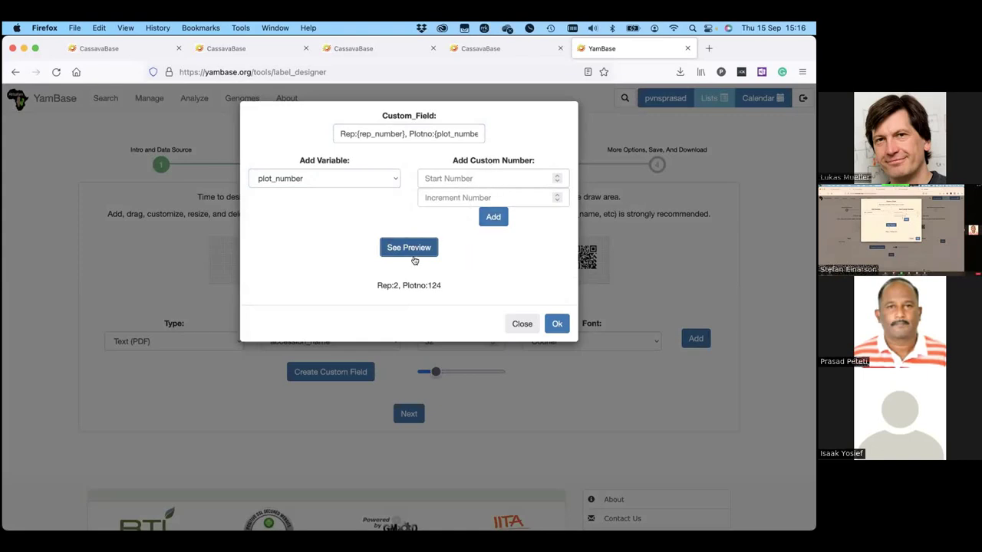
{"action": "left_click", "coordinate": [548, 328]}
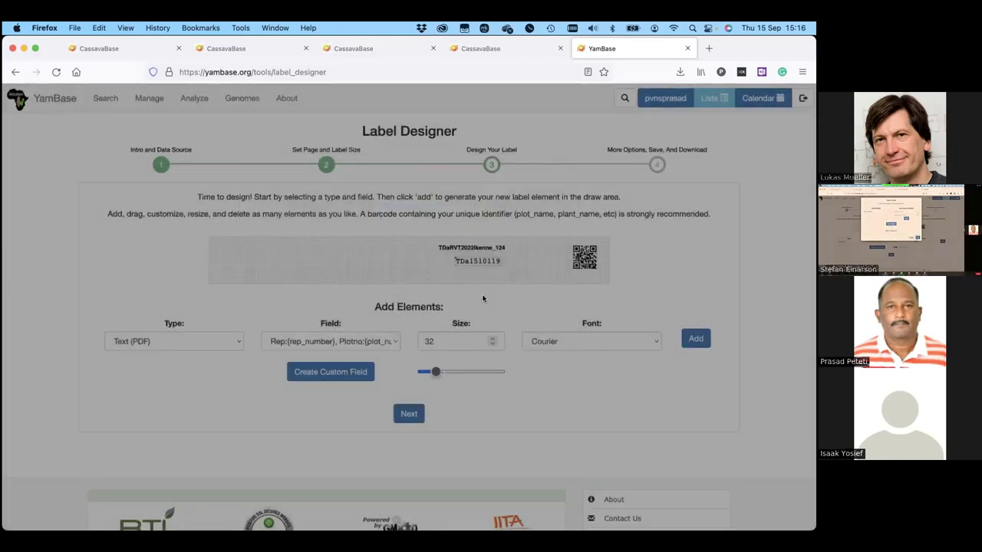
Place the Rep/Plotno line below the accession name and go to the save step
{"action": "left_click", "coordinate": [685, 338]}
{"action": "left_click_drag", "start_coordinate": [474, 263], "coordinate": [499, 272]}
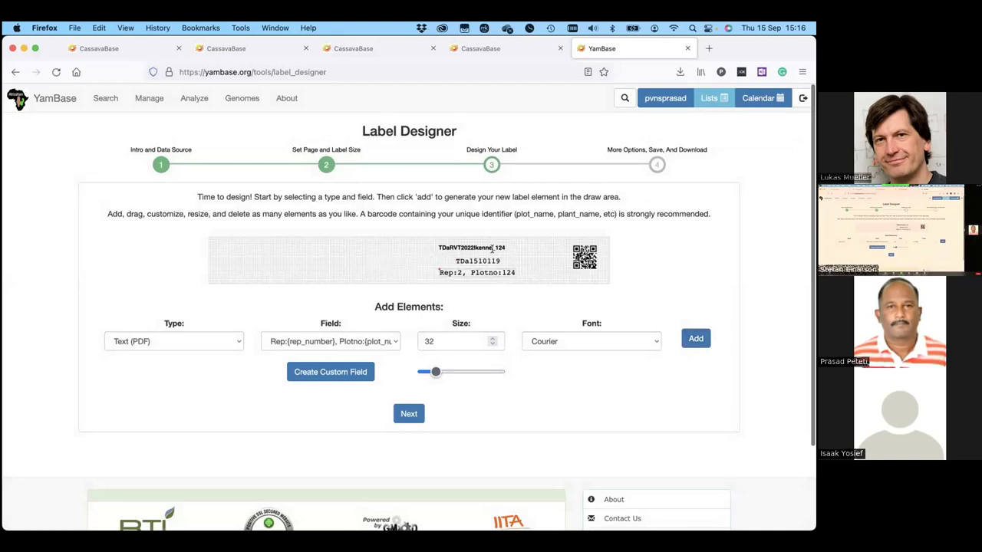
{"action": "left_click", "coordinate": [409, 414]}
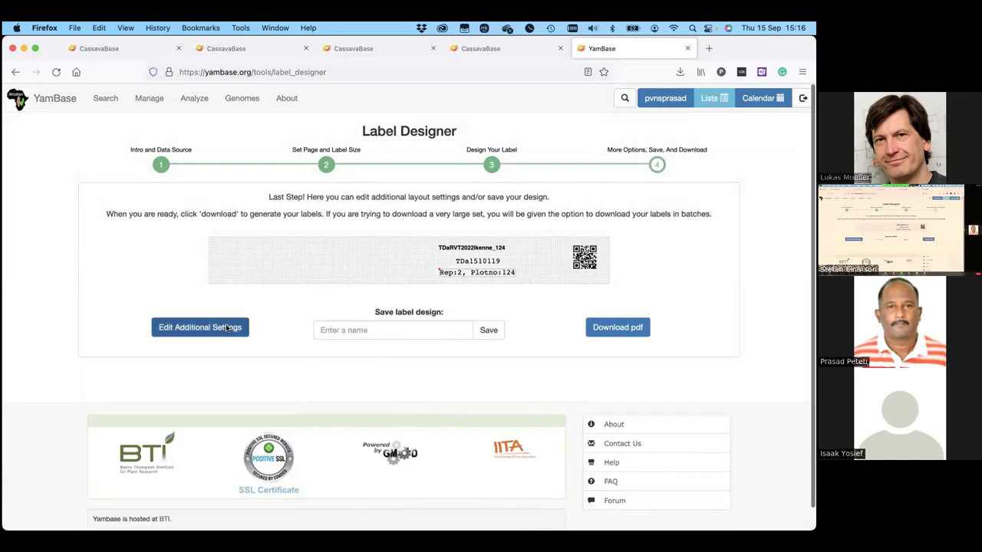
Set left margin 0, 10 rows per page, sort by plot_number, then download the labels PDF
{"action": "left_click", "coordinate": [227, 328]}
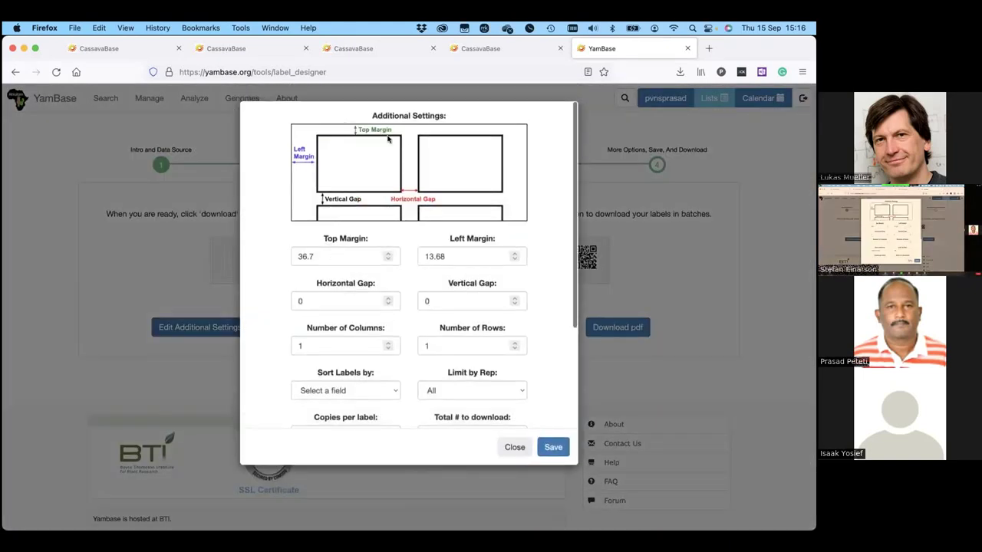
{"action": "double_click", "coordinate": [442, 256]}
{"action": "type", "text": "0"}
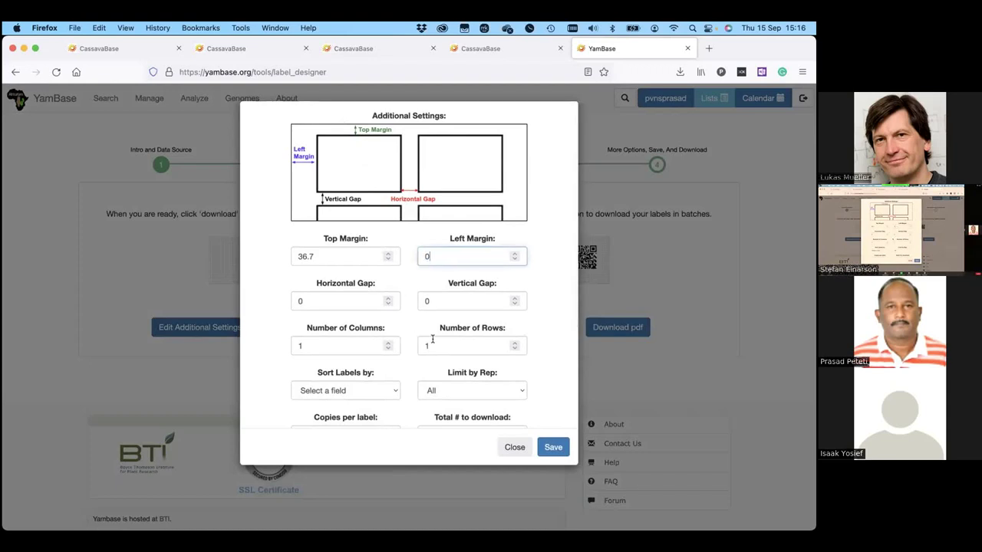
{"action": "left_click", "coordinate": [432, 345]}
{"action": "type", "text": "0"}
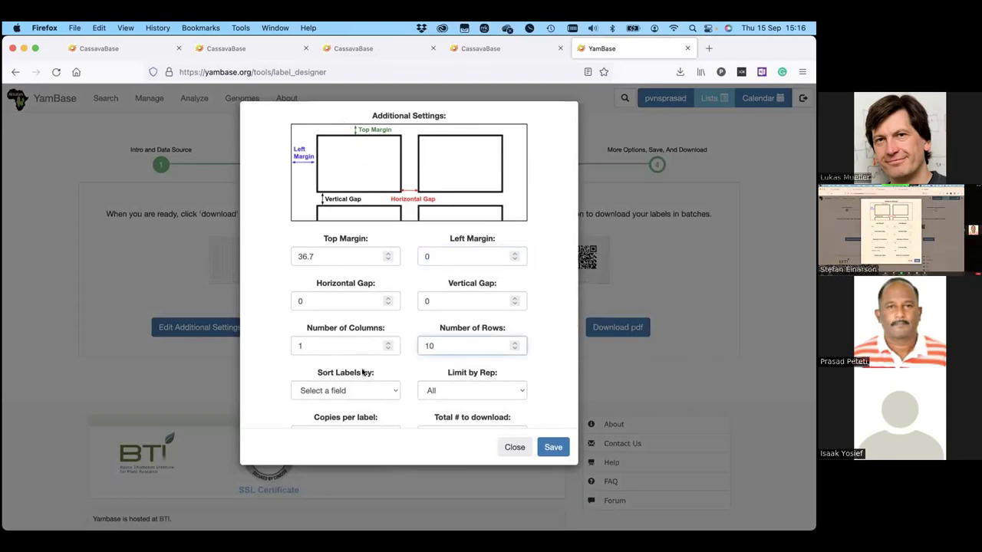
{"action": "scroll", "coordinate": [344, 281], "scroll_direction": "down", "scroll_amount": 3}
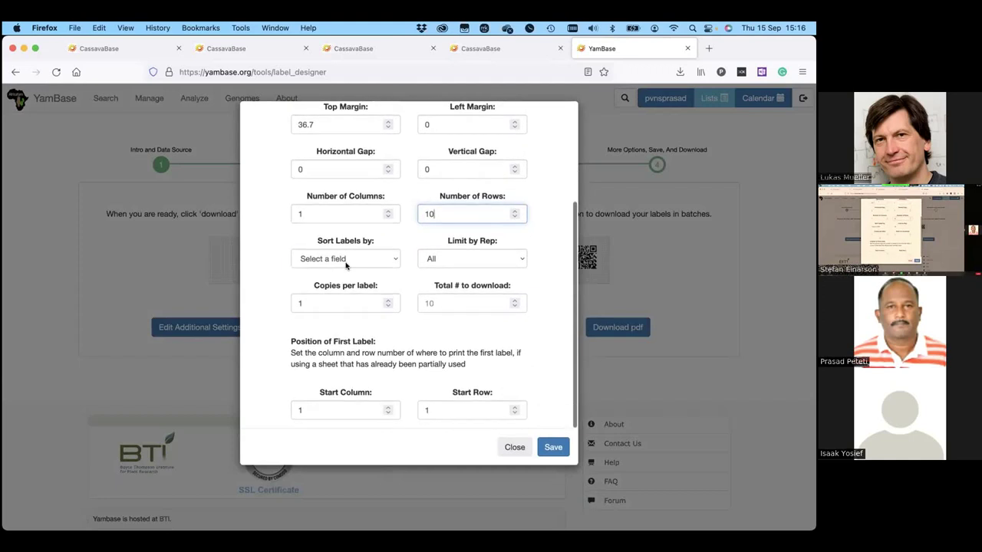
{"action": "left_click", "coordinate": [345, 257]}
{"action": "left_click", "coordinate": [348, 352]}
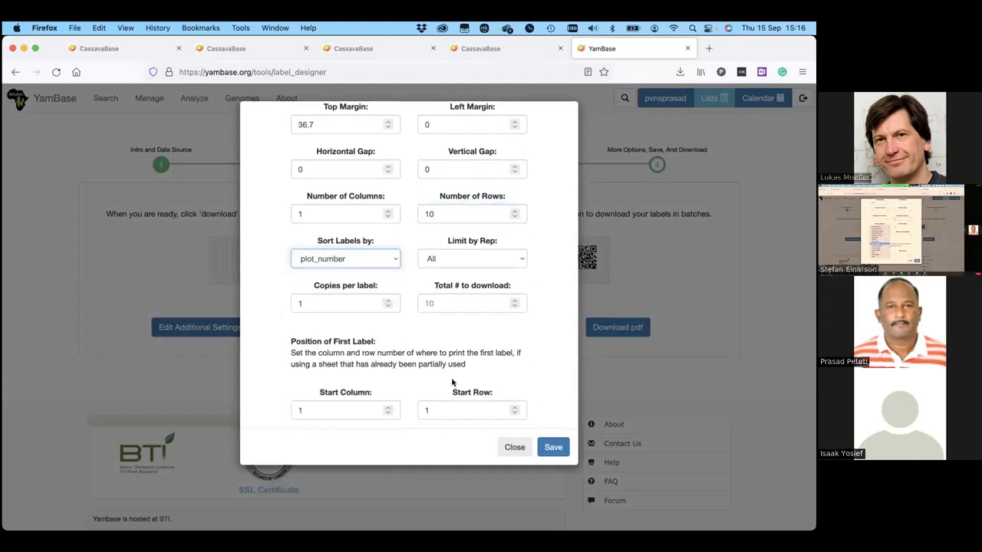
{"action": "left_click", "coordinate": [553, 451]}
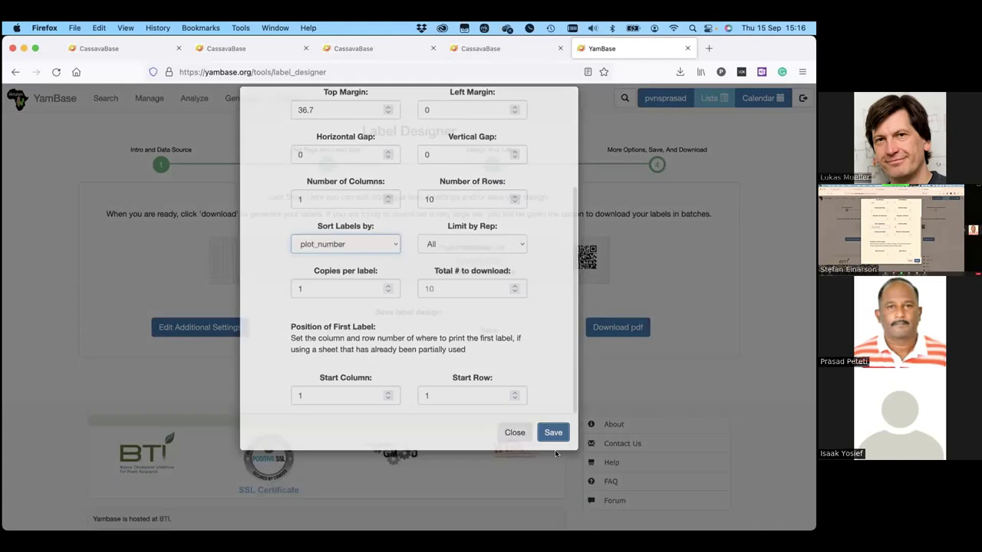
{"action": "left_click", "coordinate": [613, 328]}
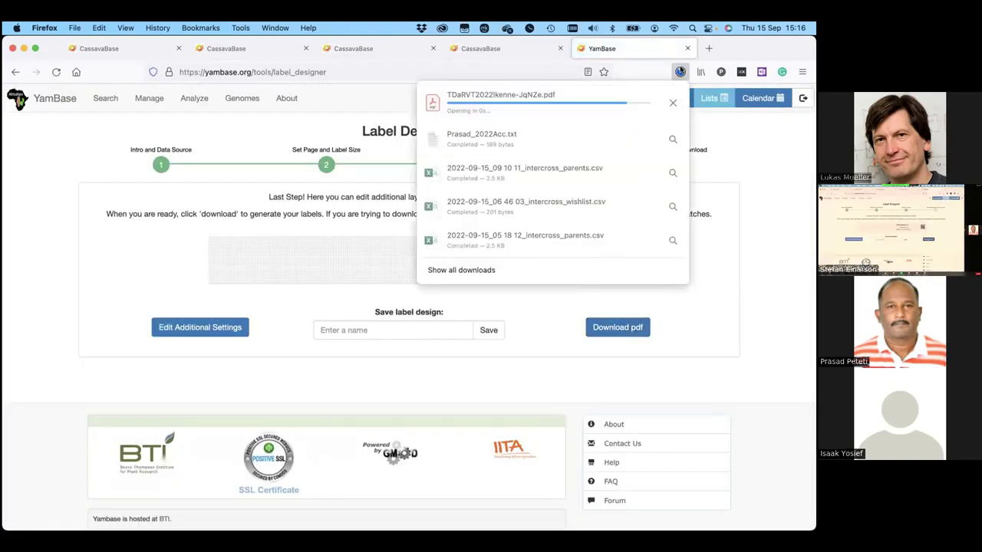
Open the downloaded labels PDF in Firefox, then return to the presentation slides
{"action": "left_click", "coordinate": [623, 97]}
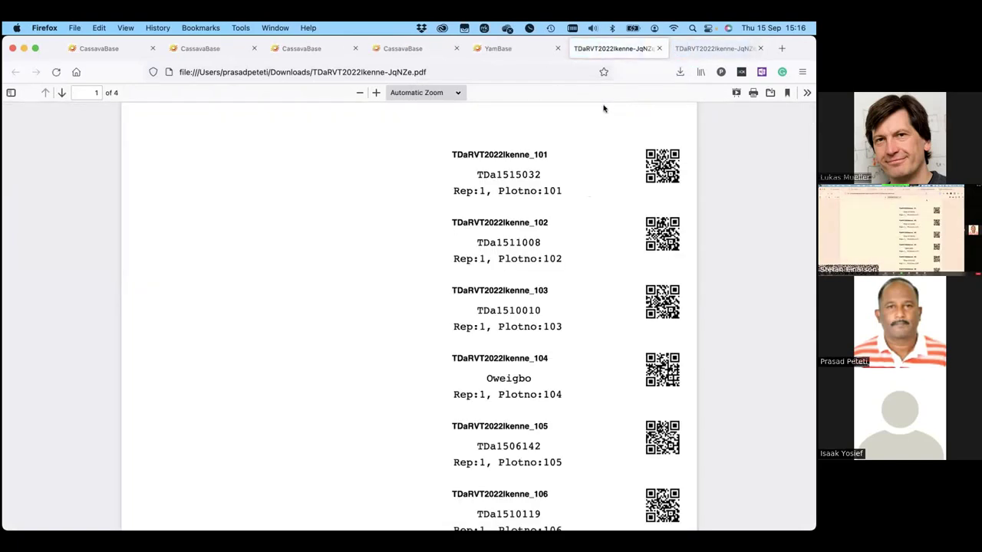
{"action": "key", "text": "super+Tab"}
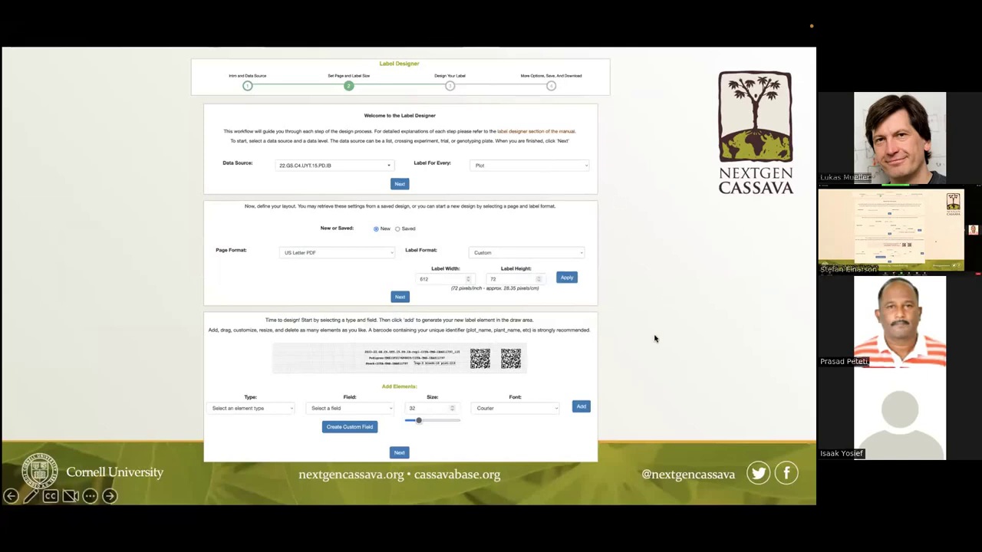
Briefly show the labels PDF again, then advance slides through Uploads to Ontologies & Phenotyping
{"action": "key", "text": "super+Tab"}
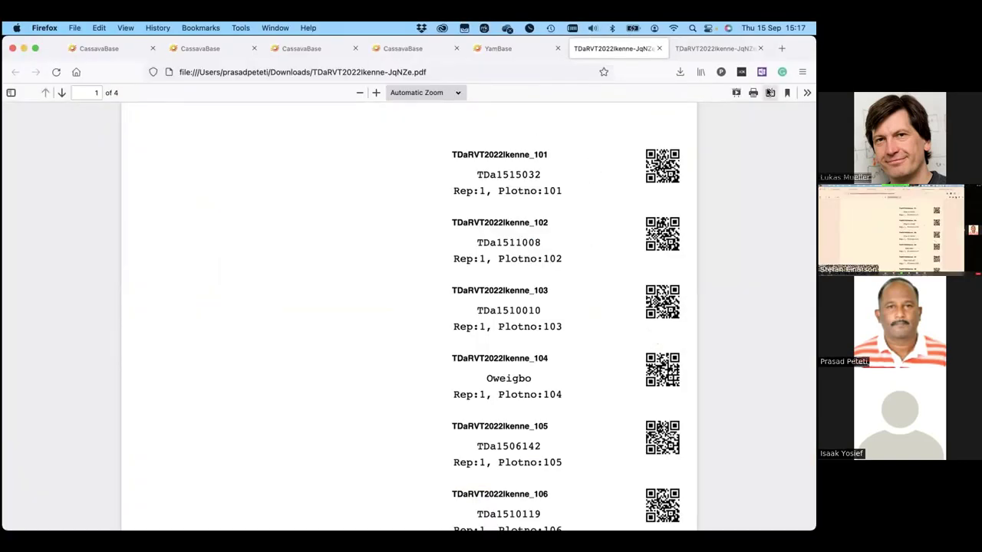
{"action": "key", "text": "super+Tab"}
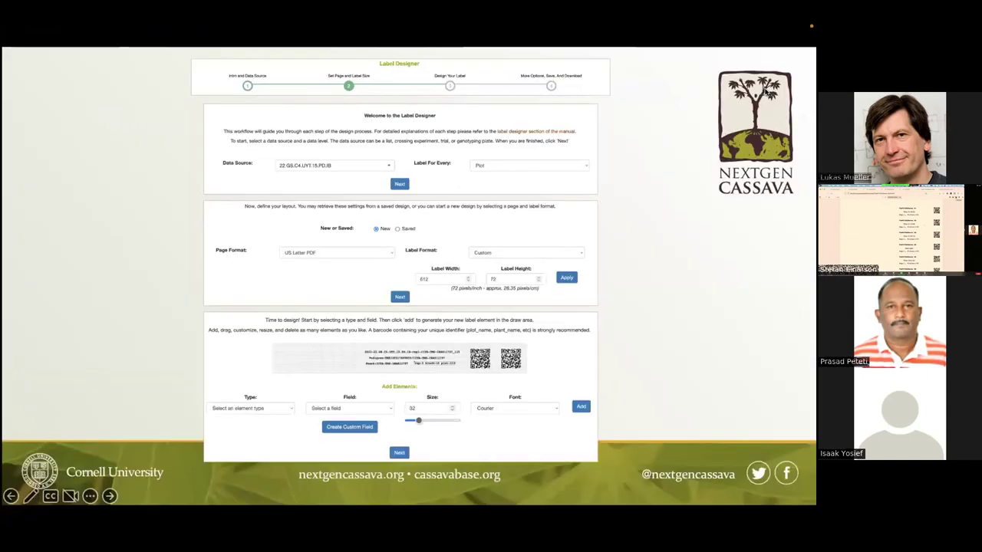
{"action": "key", "text": "Right"}
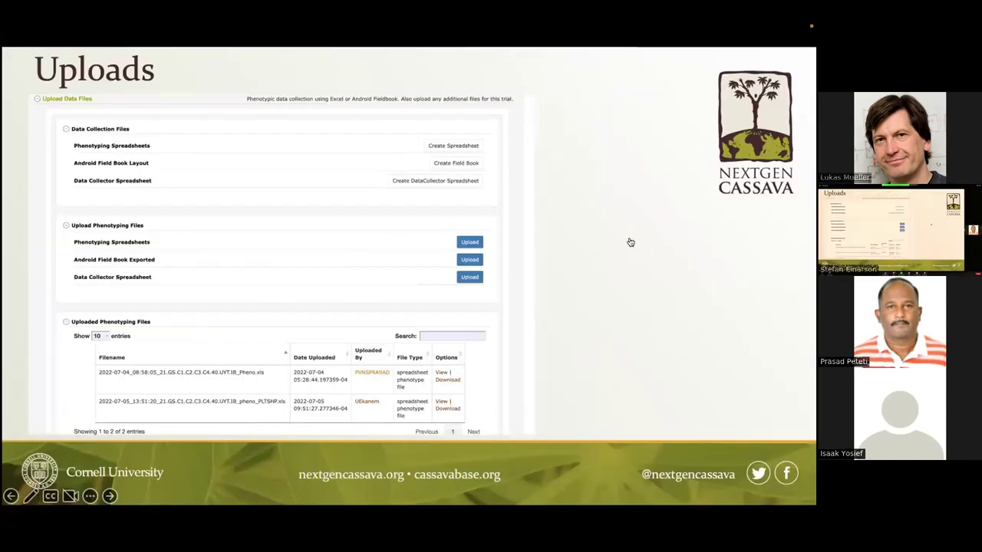
{"action": "key", "text": "super+Tab"}
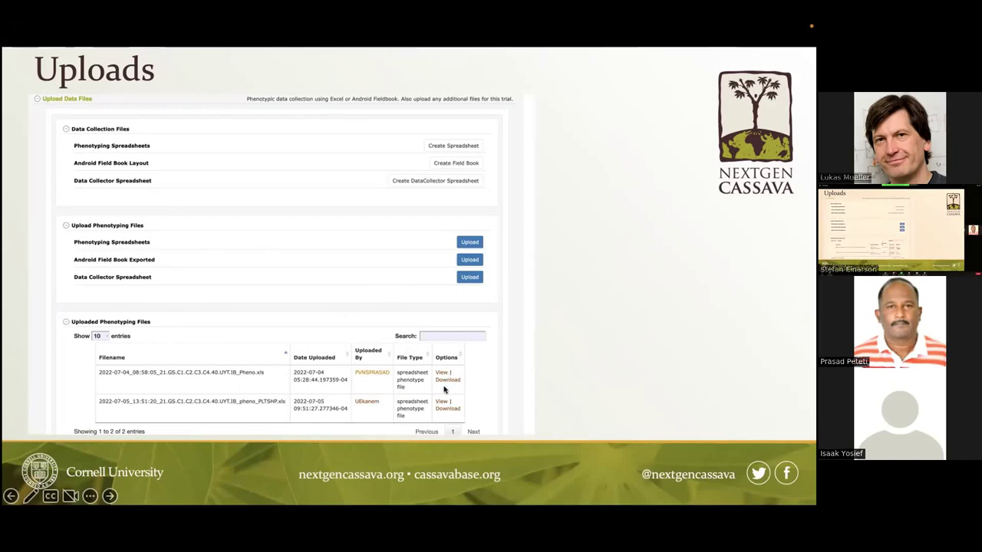
{"action": "left_click", "coordinate": [512, 352]}
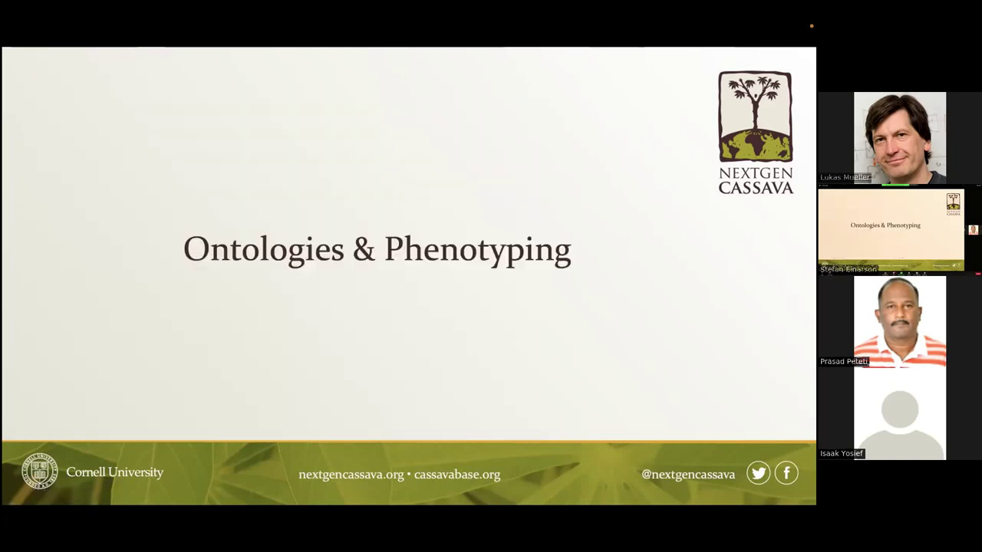
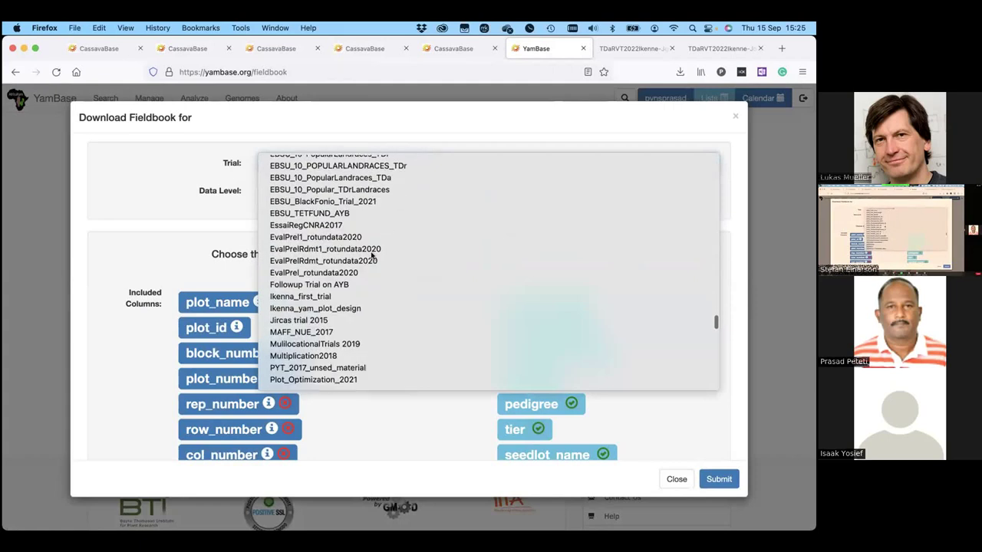
{"action": "scroll", "coordinate": [371, 255], "scroll_direction": "up", "scroll_amount": 5}
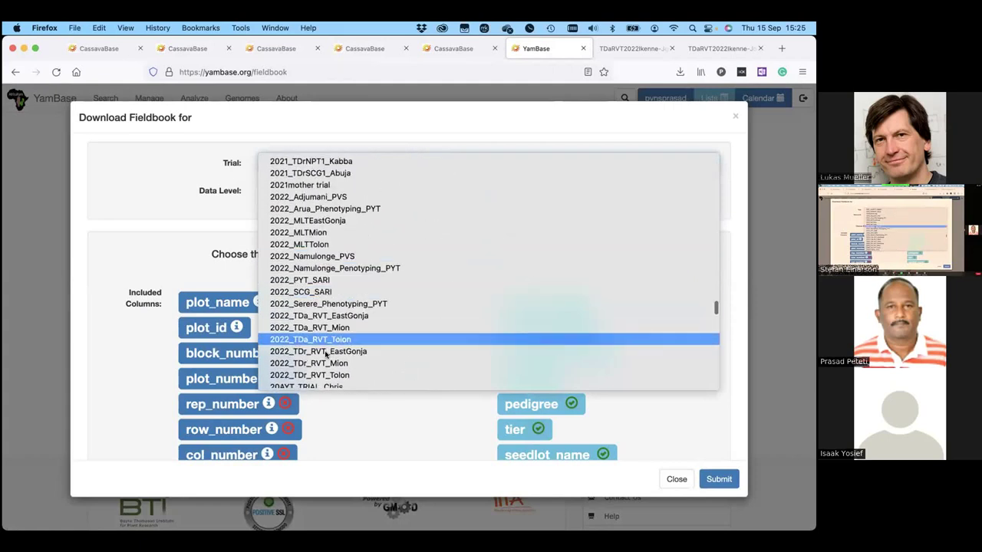
Generate and download the 2022_TDa_RVT_Mion field layout .xls, then open it in Excel
{"action": "left_click", "coordinate": [335, 327]}
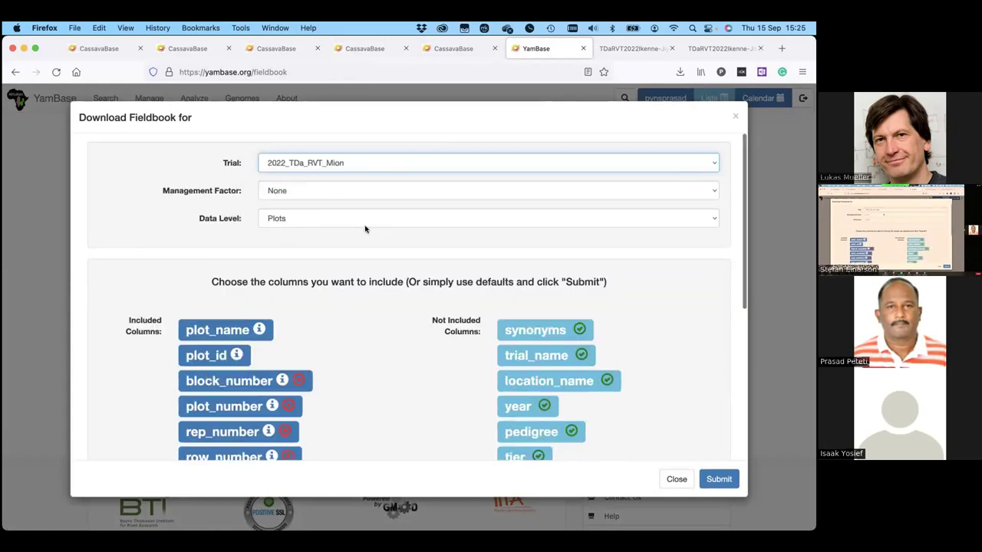
{"action": "left_click", "coordinate": [715, 478]}
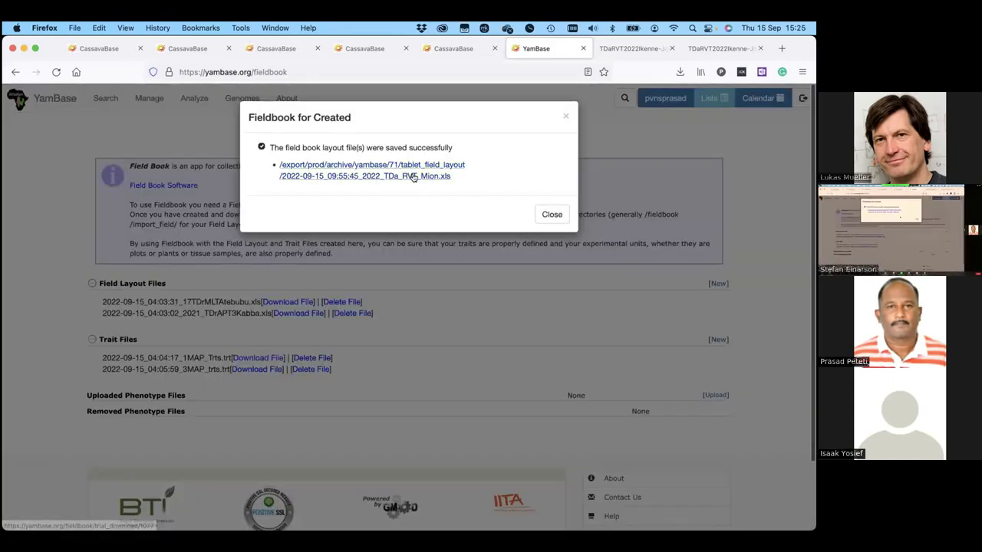
{"action": "left_click", "coordinate": [414, 177]}
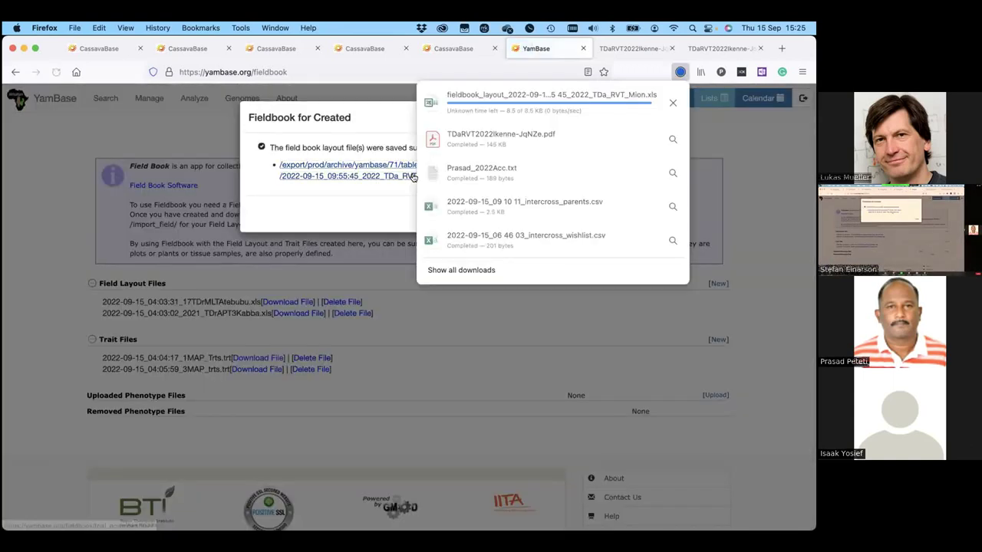
{"action": "left_click", "coordinate": [483, 102]}
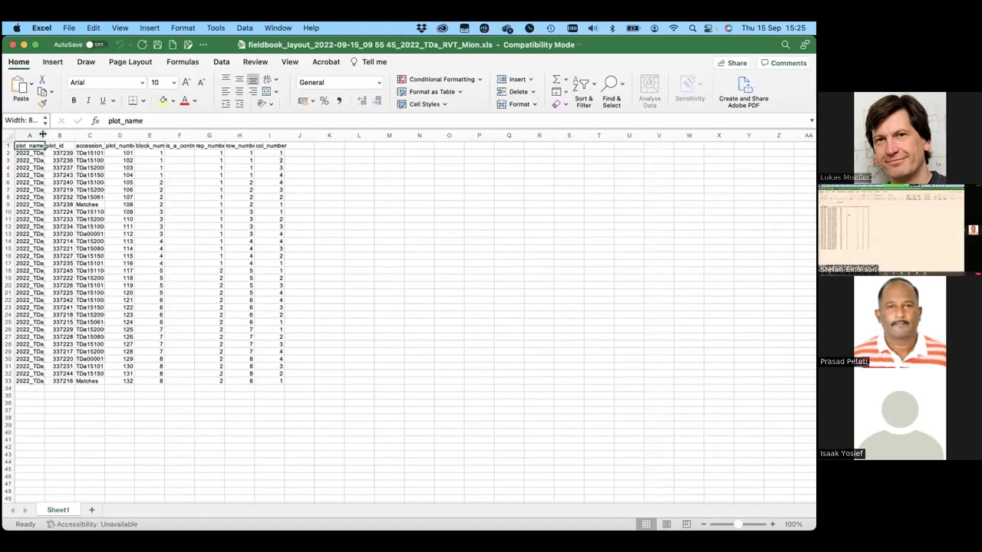
Autofit columns A and C, zoom the sheet to 150%, and return to YamBase
{"action": "double_click", "coordinate": [44, 135]}
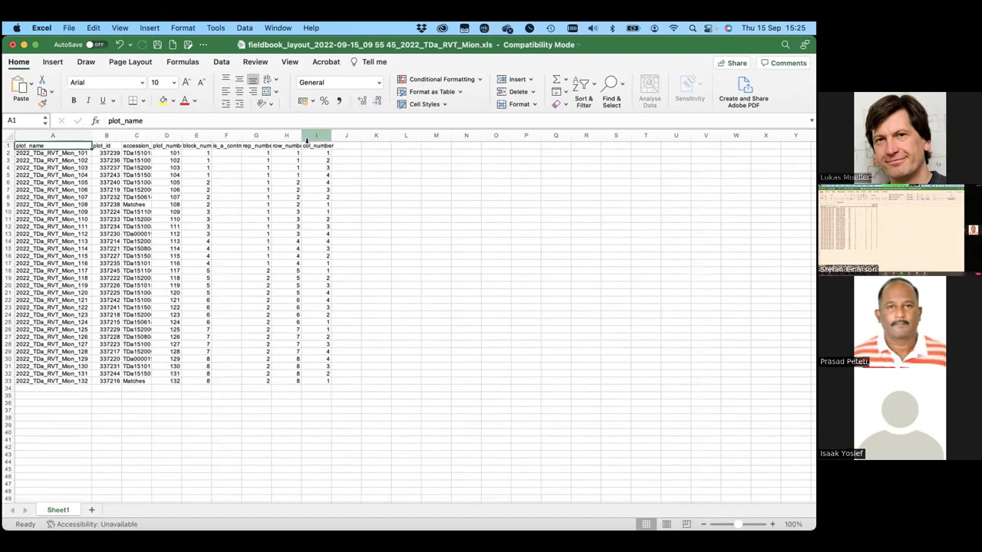
{"action": "left_click", "coordinate": [289, 62]}
{"action": "left_click", "coordinate": [452, 82]}
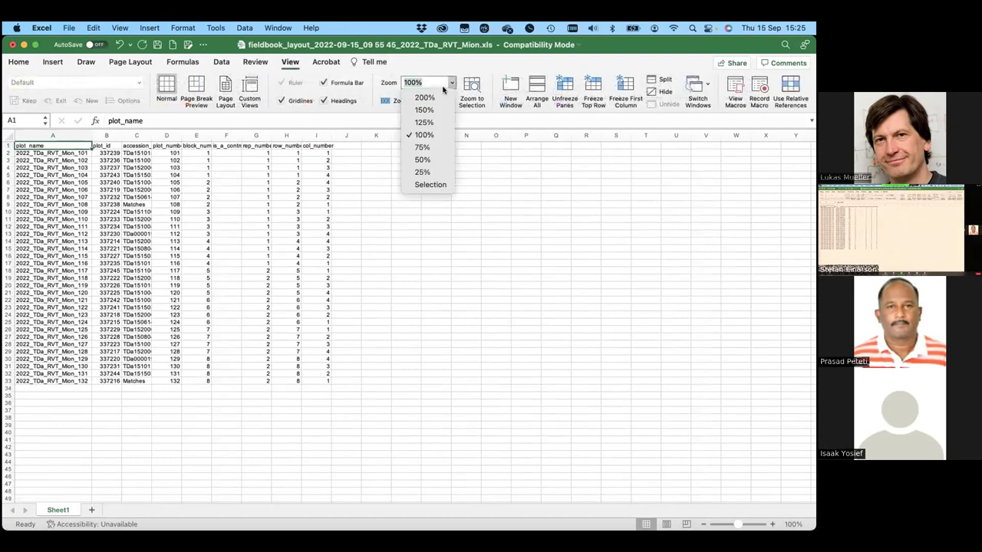
{"action": "left_click", "coordinate": [430, 110]}
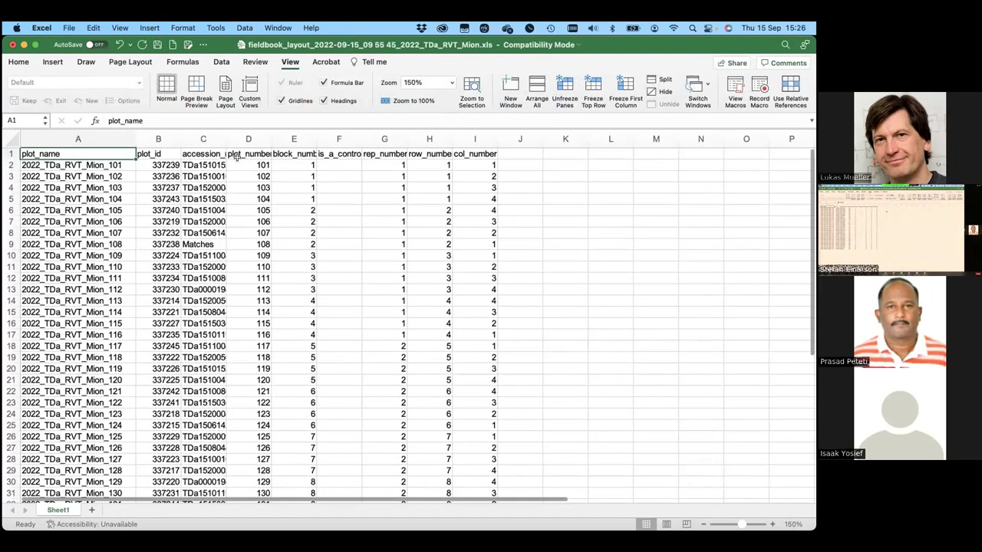
{"action": "double_click", "coordinate": [227, 139]}
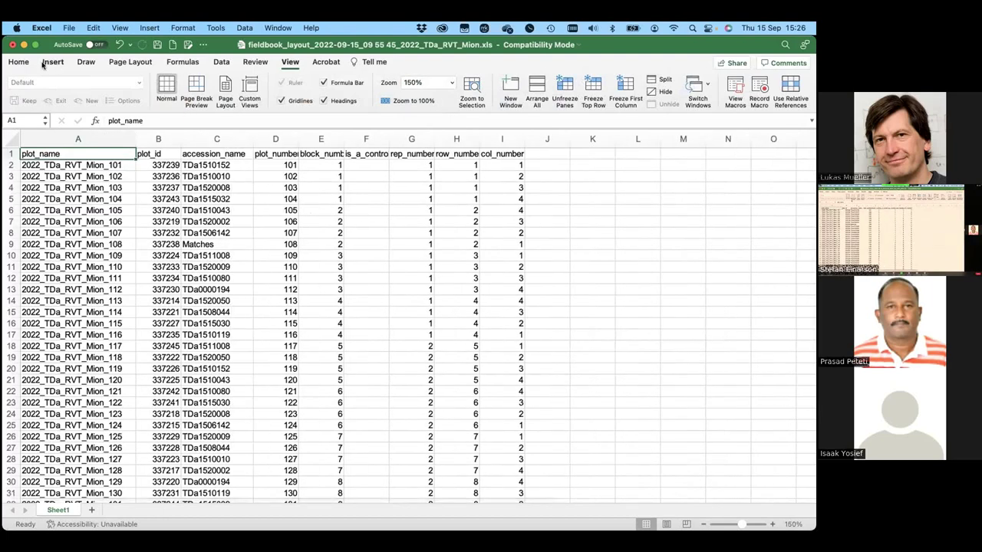
{"action": "key", "text": "super+Tab"}
{"action": "left_click", "coordinate": [538, 213]}
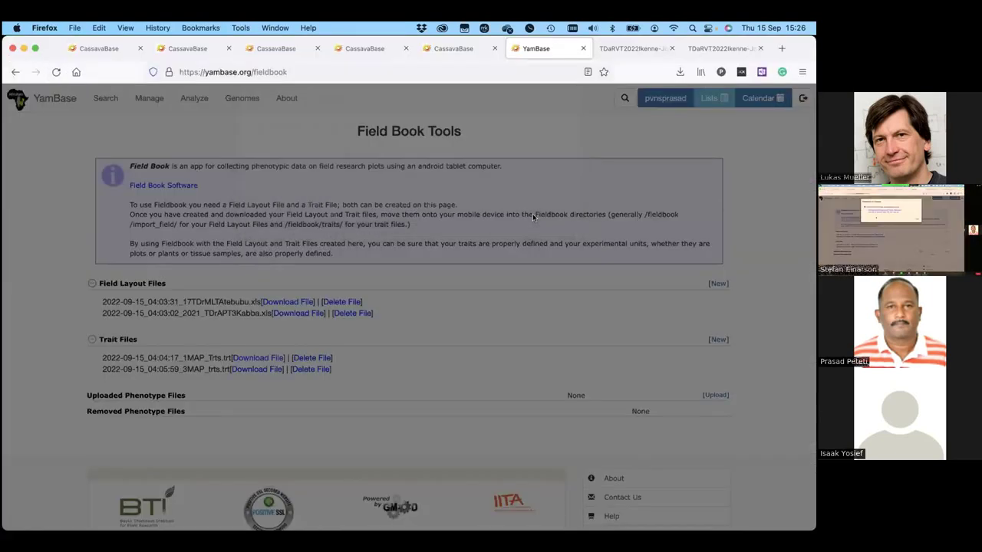
Reload the Field Book Tools page
{"action": "key", "text": "super+l"}
{"action": "key", "text": "Return"}
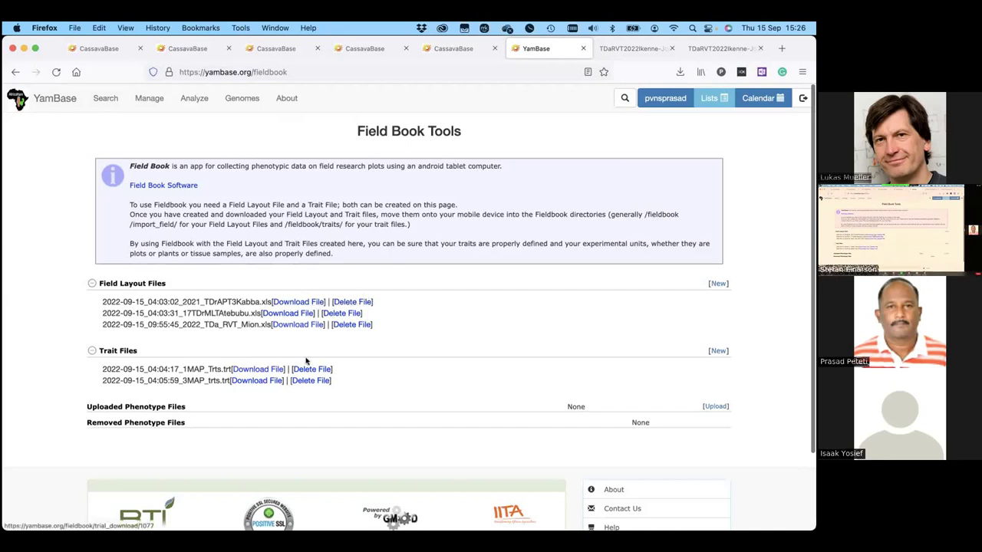
{"action": "scroll", "coordinate": [237, 345], "scroll_direction": "down", "scroll_amount": 2}
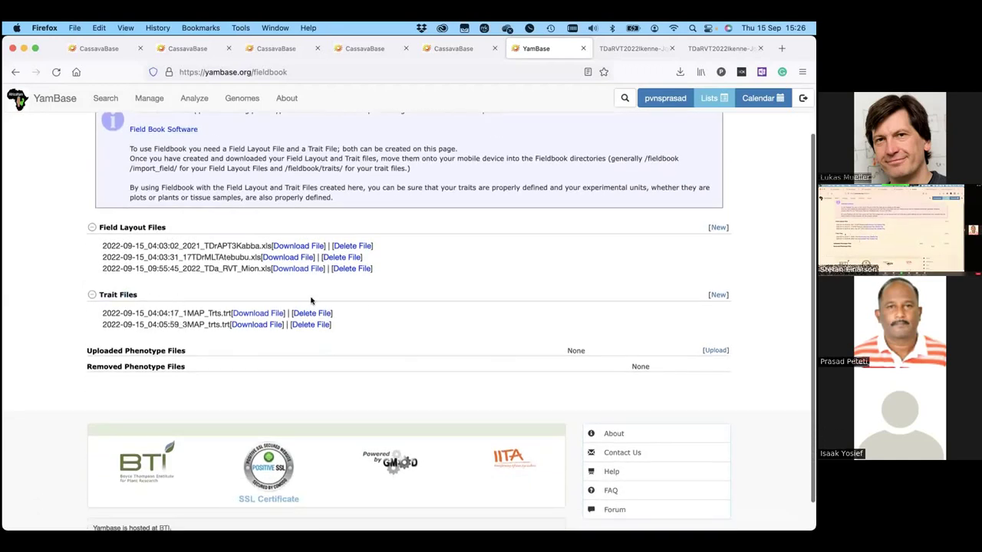
Create a trait file of Big tuber average weight, Big tuber yield adjusted, Bulbils per plant, and Cohesiveness 1-3, named …_wrkshp_Trts
{"action": "left_click", "coordinate": [718, 294]}
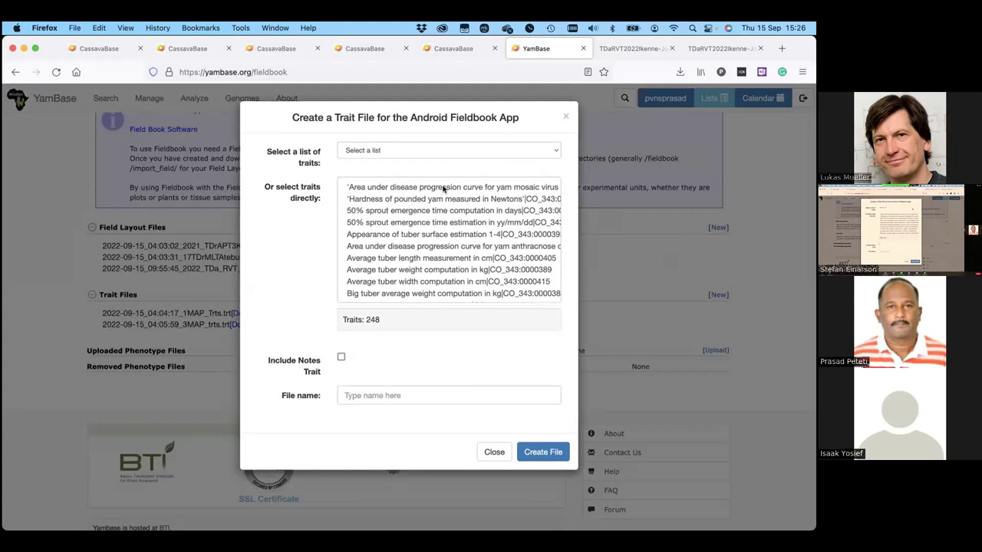
{"action": "scroll", "coordinate": [445, 221], "scroll_direction": "down", "scroll_amount": 3}
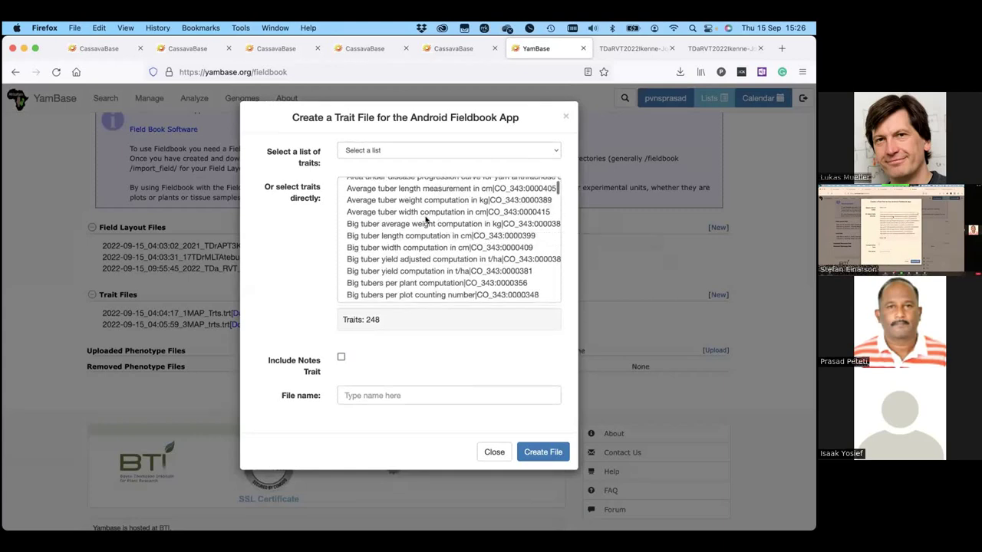
{"action": "left_click", "coordinate": [408, 224]}
{"action": "left_click", "coordinate": [408, 259], "text": "super"}
{"action": "scroll", "coordinate": [414, 257], "scroll_direction": "down", "scroll_amount": 5}
{"action": "left_click", "coordinate": [416, 253], "text": "super"}
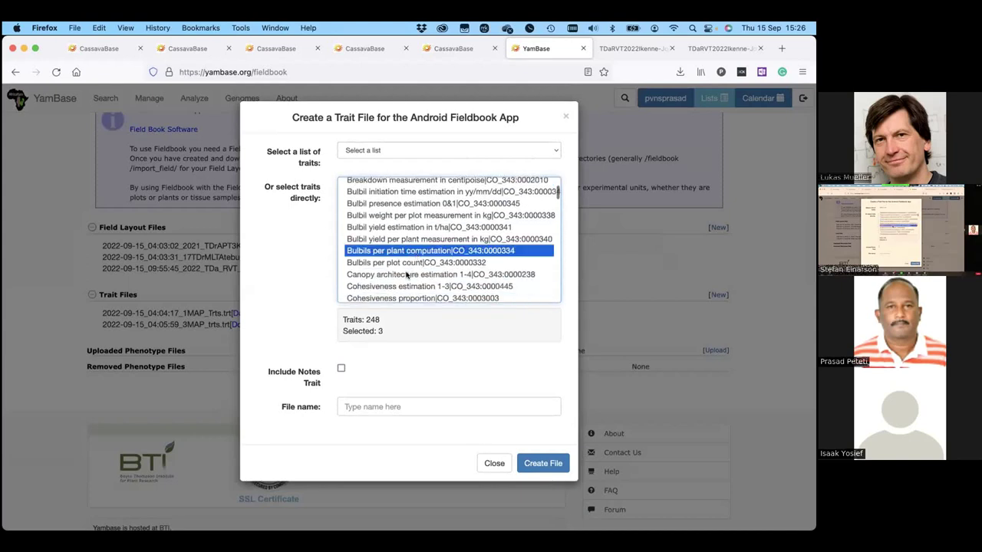
{"action": "left_click", "coordinate": [402, 288], "text": "super"}
{"action": "left_click", "coordinate": [376, 405]}
{"action": "type", "text": "Prasad_wrkshp_Trts"}
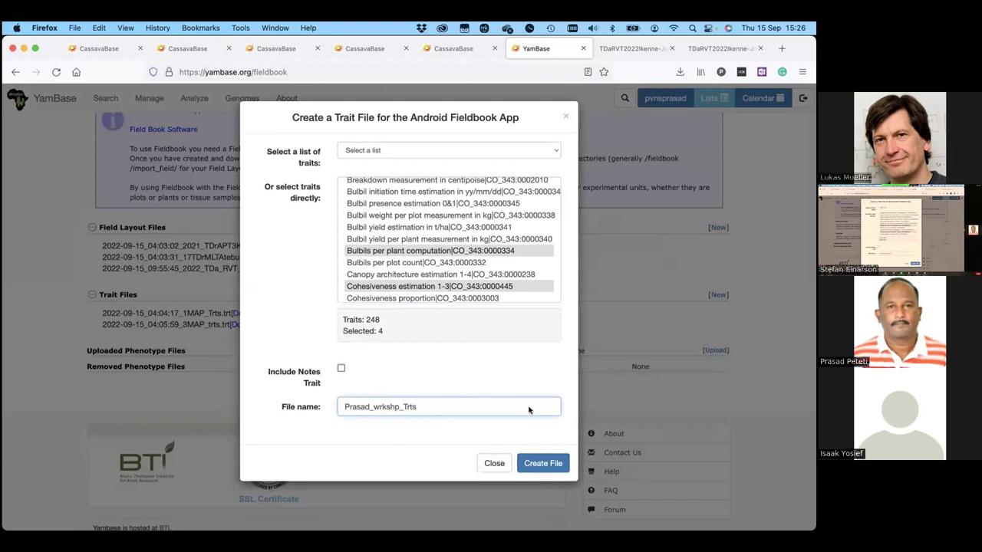
{"action": "left_click", "coordinate": [529, 357]}
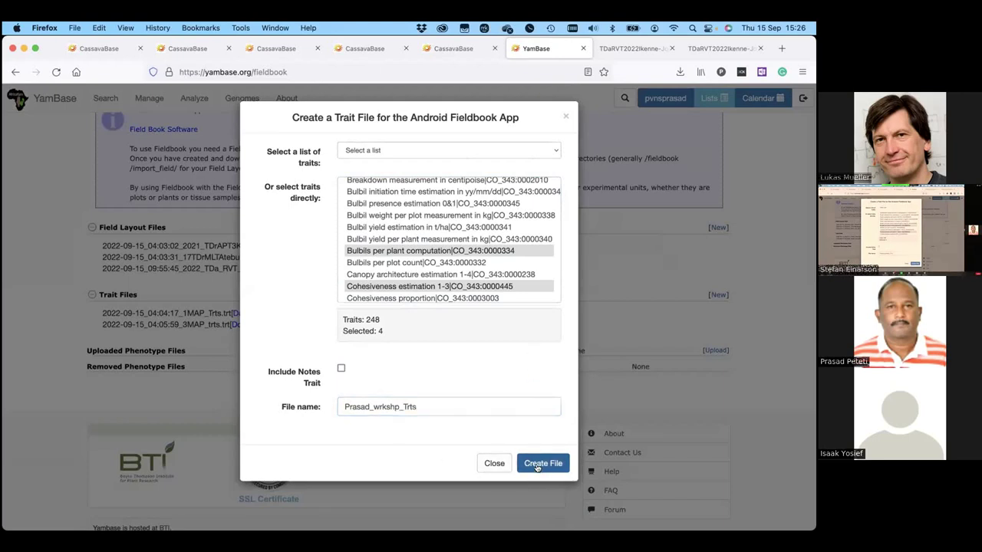
{"action": "left_click", "coordinate": [541, 463]}
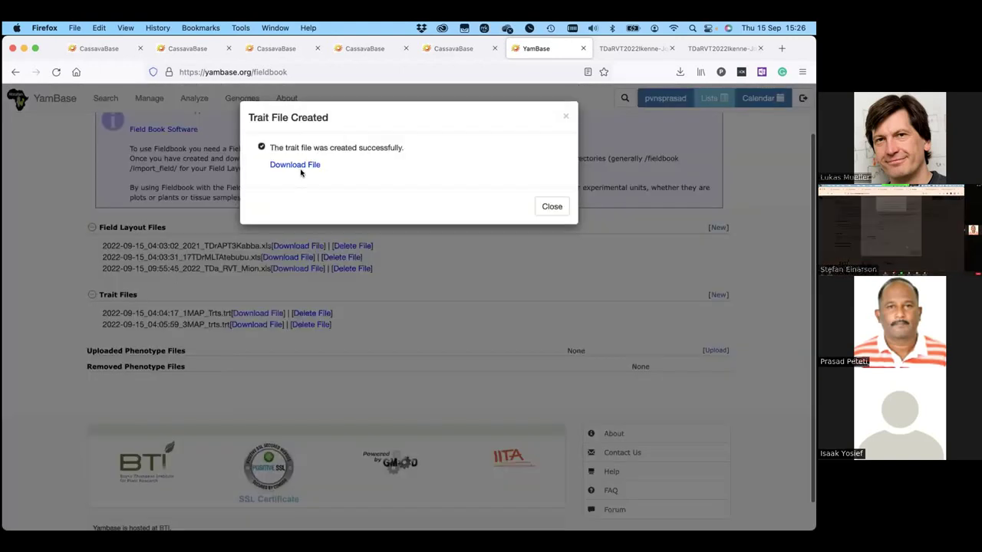
Download the new trait file and reveal it in Finder
{"action": "left_click", "coordinate": [300, 166]}
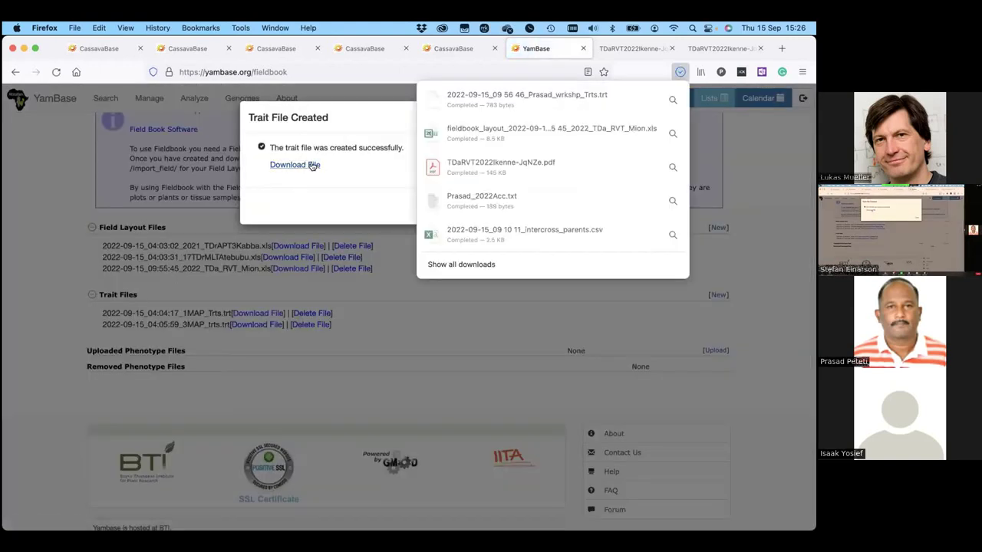
{"action": "right_click", "coordinate": [465, 108]}
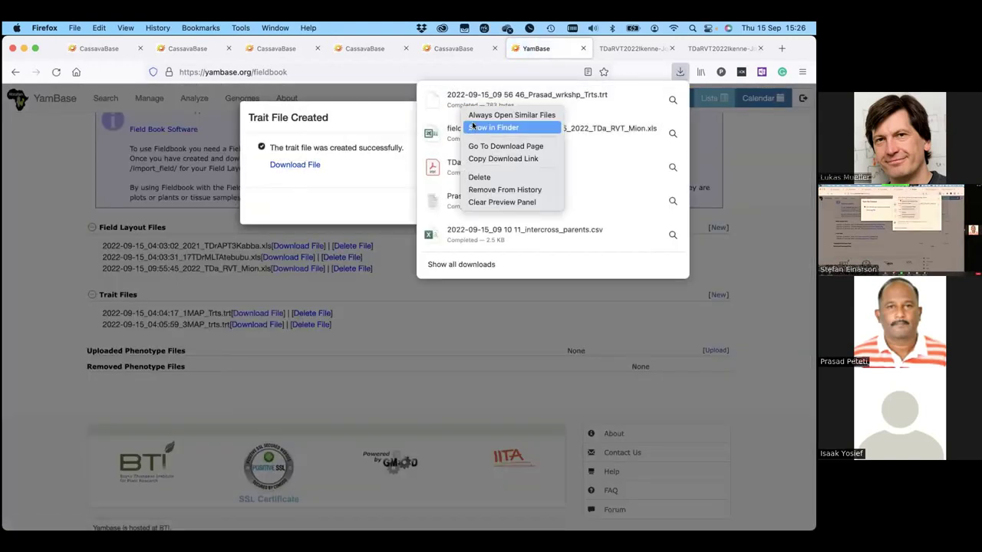
{"action": "left_click", "coordinate": [472, 127]}
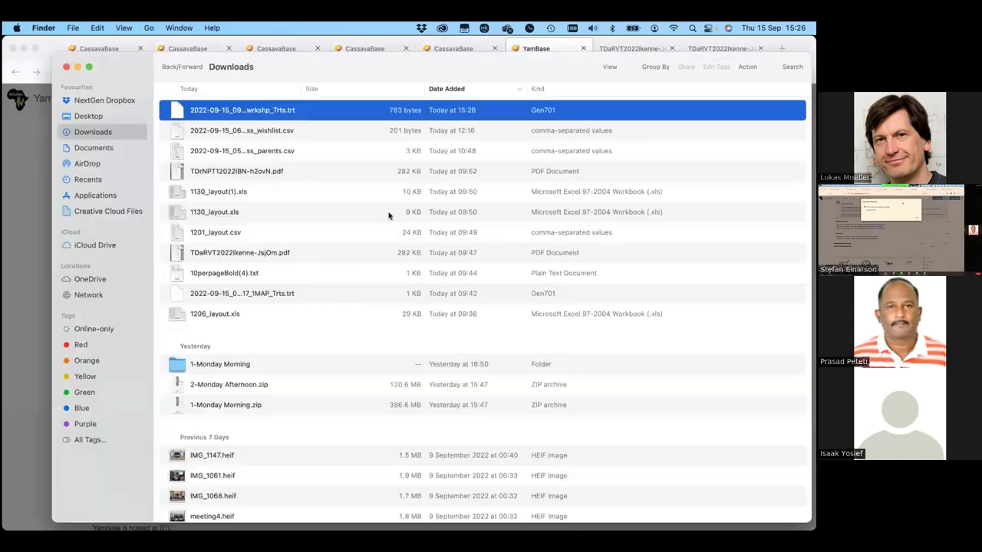
Open the .trt file with TextEdit, listing All Applications in Open With
{"action": "right_click", "coordinate": [300, 107]}
{"action": "mouse_move", "coordinate": [315, 128]}
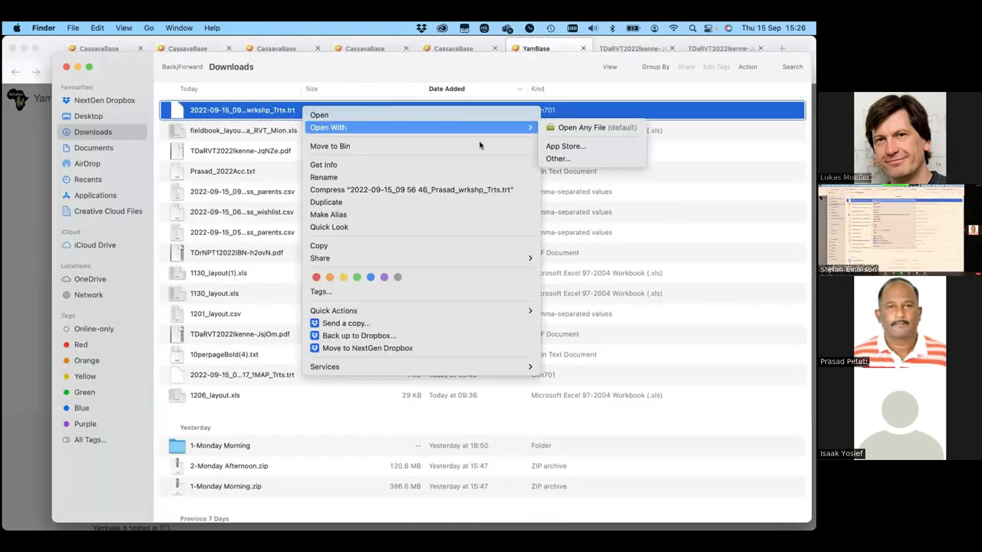
{"action": "left_click", "coordinate": [557, 158]}
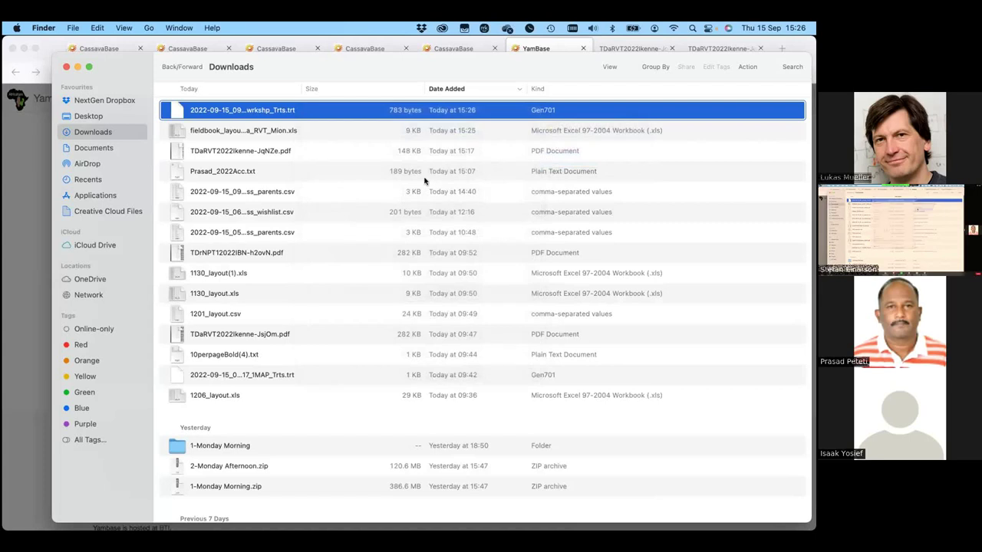
{"action": "scroll", "coordinate": [322, 268], "scroll_direction": "down", "scroll_amount": 2}
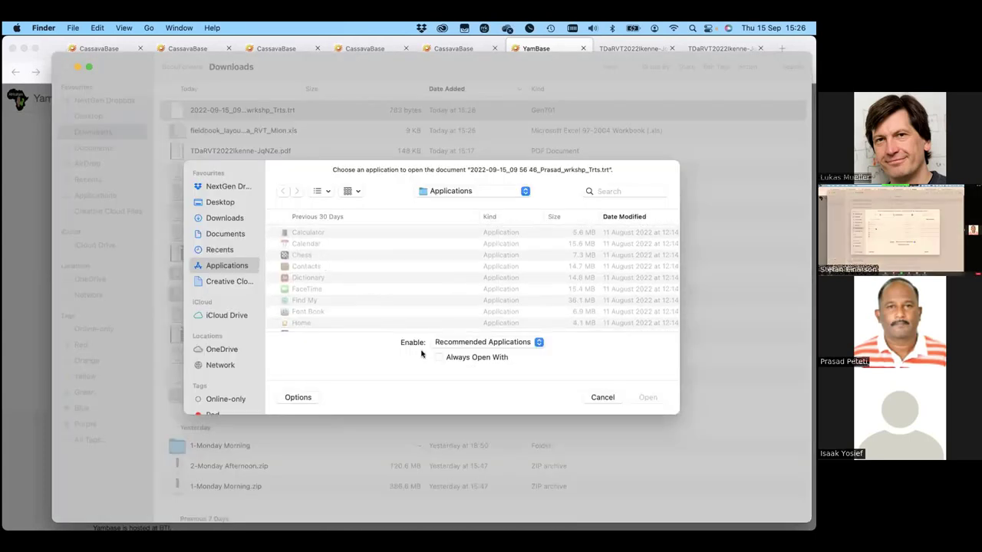
{"action": "left_click", "coordinate": [470, 342]}
{"action": "left_click", "coordinate": [469, 355]}
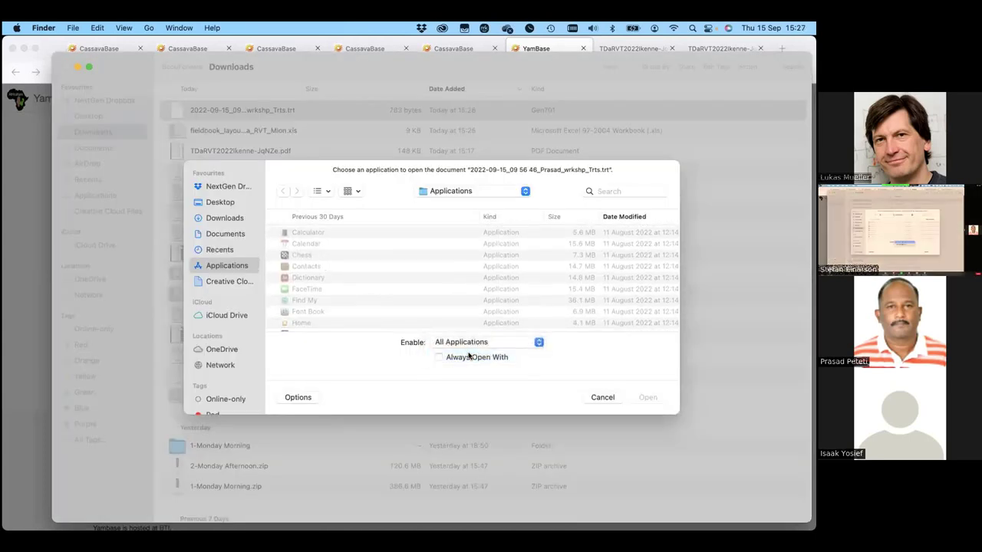
{"action": "scroll", "coordinate": [394, 272], "scroll_direction": "down", "scroll_amount": 4}
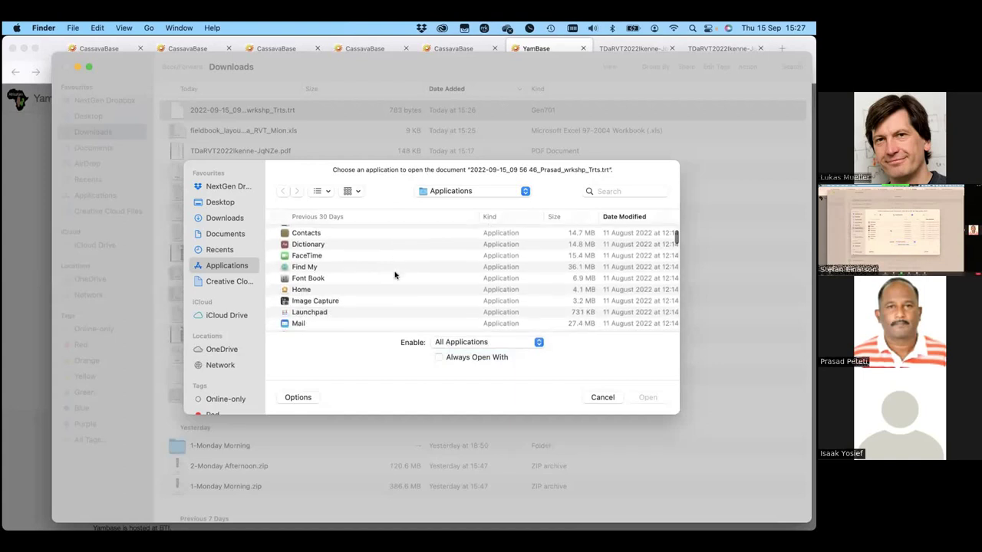
{"action": "scroll", "coordinate": [394, 275], "scroll_direction": "down", "scroll_amount": 7}
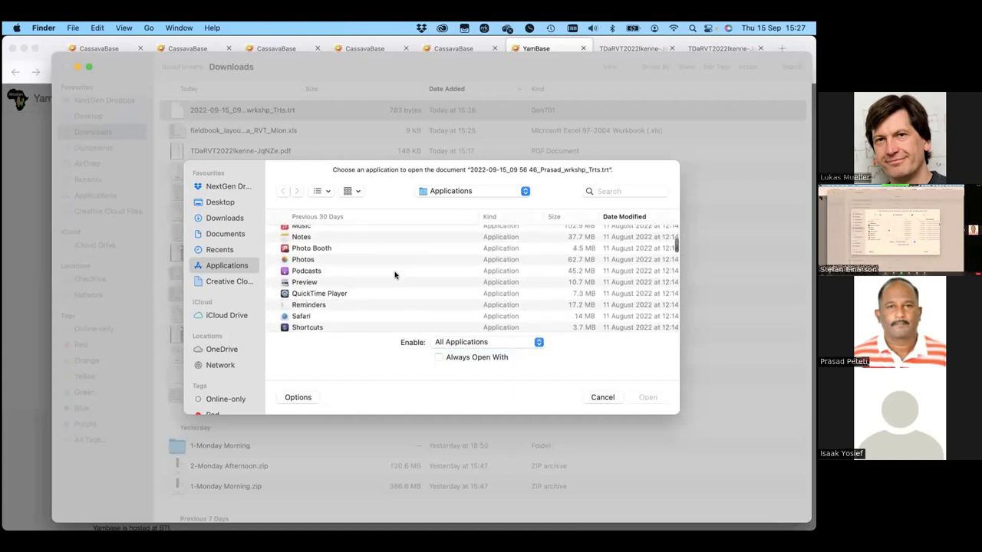
{"action": "scroll", "coordinate": [394, 274], "scroll_direction": "down", "scroll_amount": 4}
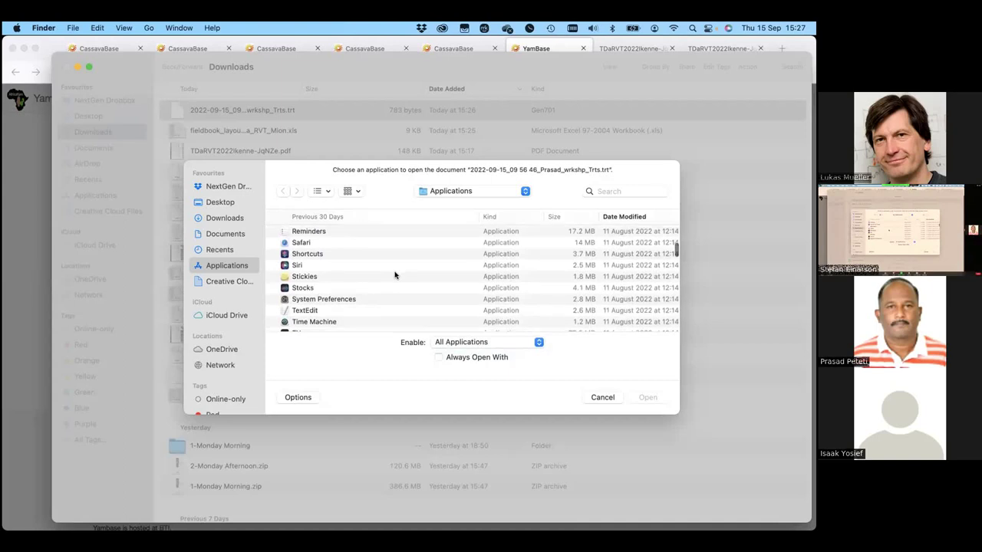
{"action": "left_click", "coordinate": [343, 280]}
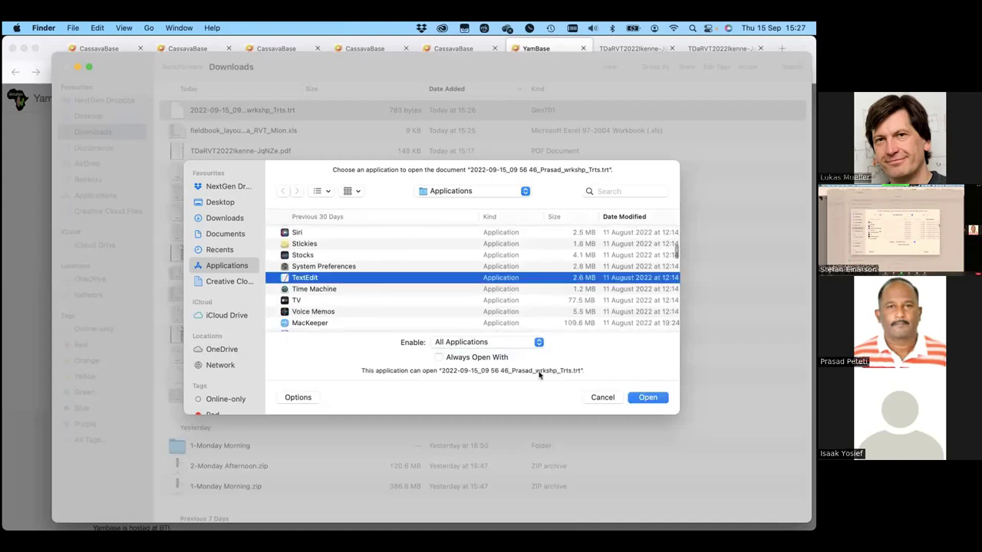
{"action": "left_click", "coordinate": [636, 396]}
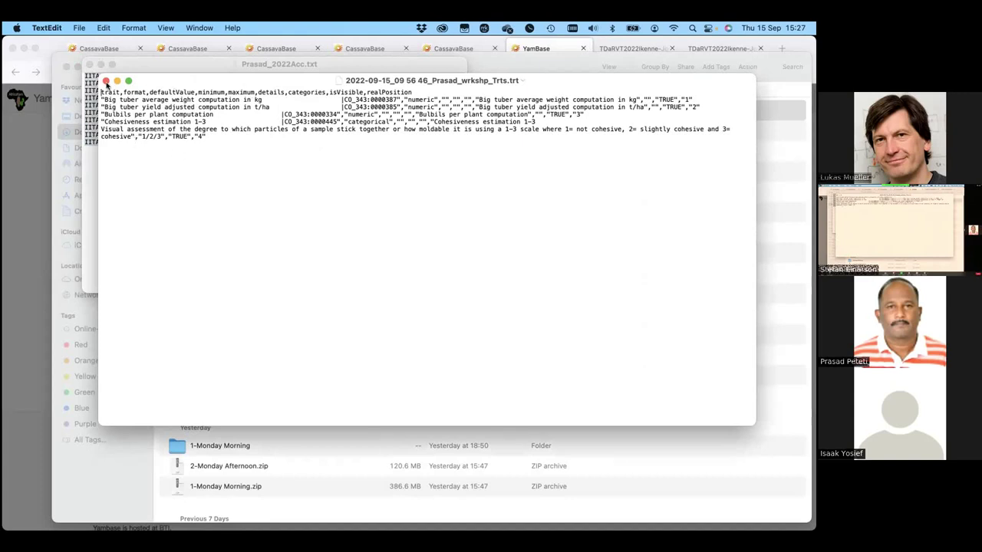
Close TextEdit and Downloads windows, dismiss Trait File Created, and reload Field Book Tools
{"action": "key", "text": "super+w"}
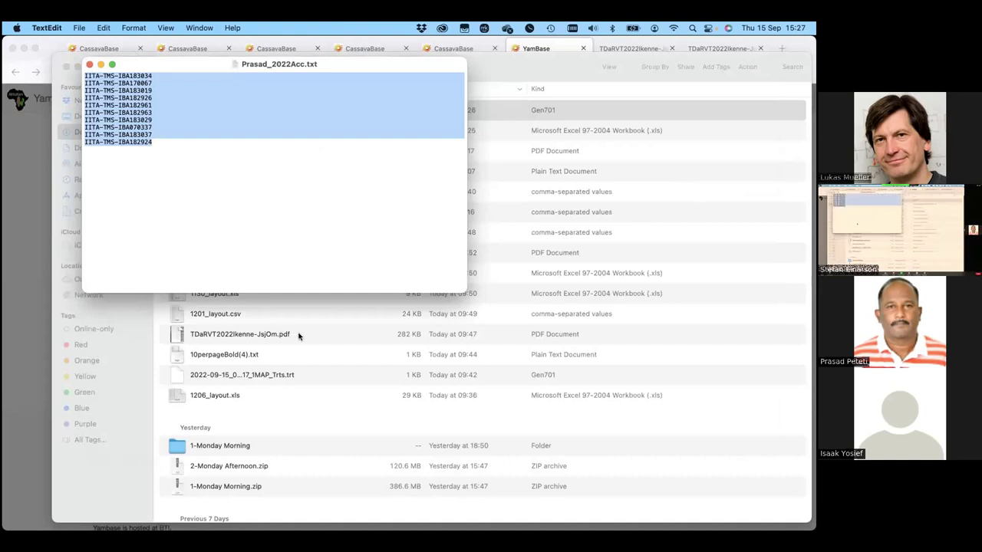
{"action": "key", "text": "super+q"}
{"action": "key", "text": "super+w"}
{"action": "left_click", "coordinate": [547, 203]}
{"action": "left_click", "coordinate": [376, 72]}
{"action": "key", "text": "Return"}
{"action": "key", "text": "Return"}
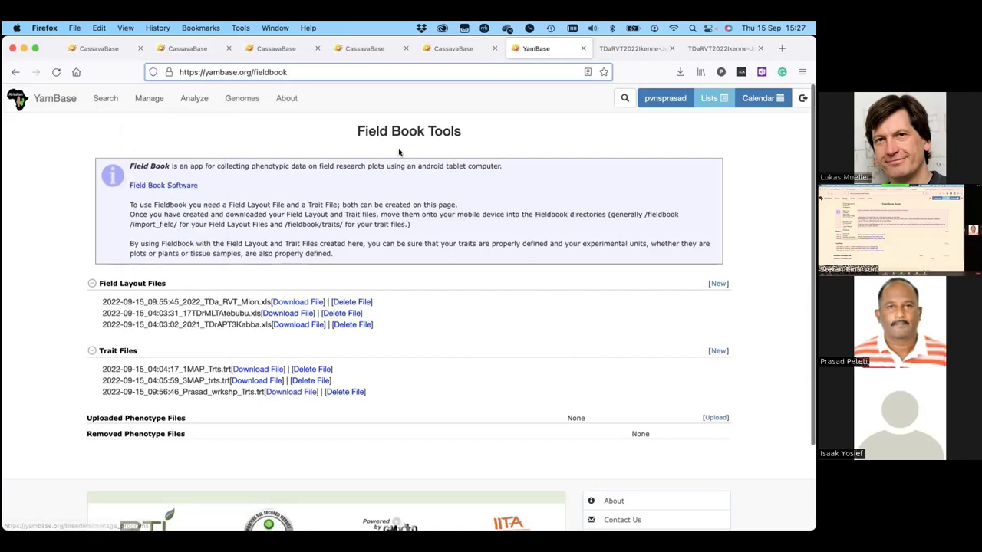
Switch to the PowerPoint 'Fieldbook App - Cassavabase' slideshow
{"action": "key", "text": "super+Tab"}
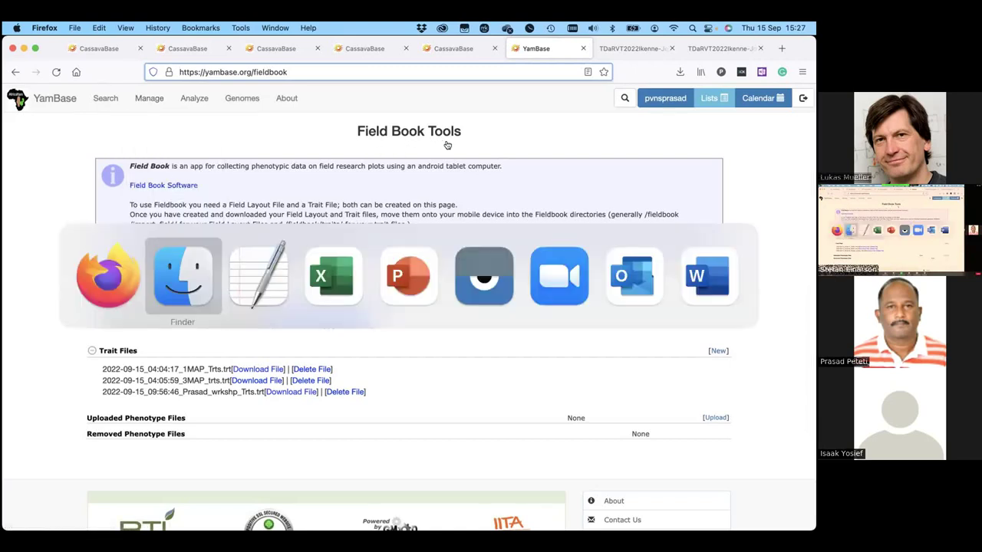
{"action": "key", "text": "super+Tab"}
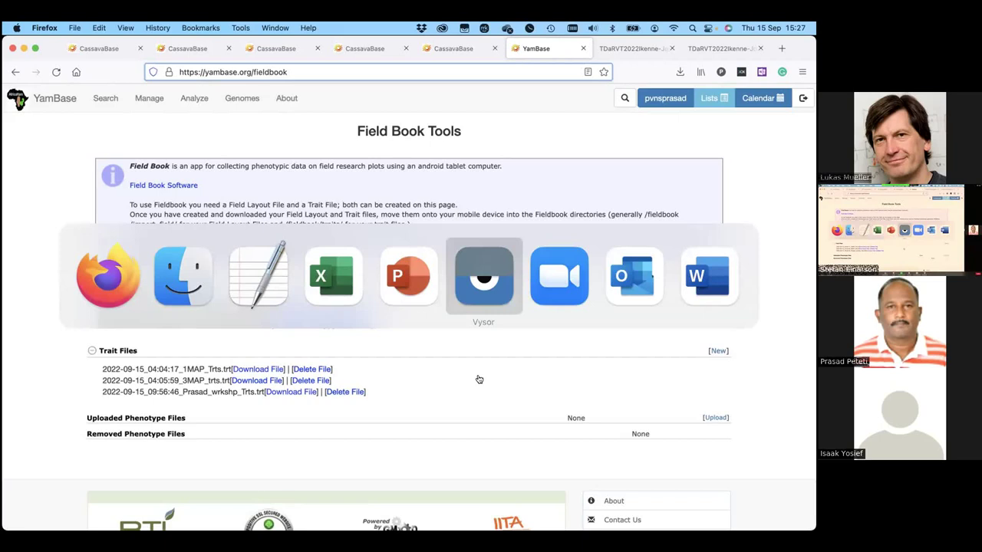
{"action": "key", "text": "super+Tab"}
{"action": "key", "text": "super+Tab"}
{"action": "key", "text": "super+Tab"}
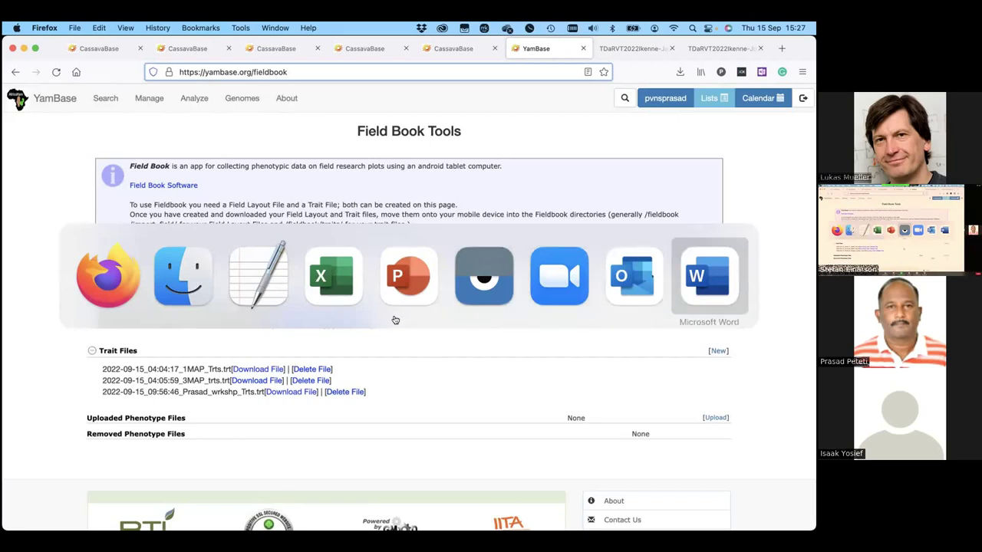
{"action": "left_click", "coordinate": [398, 275]}
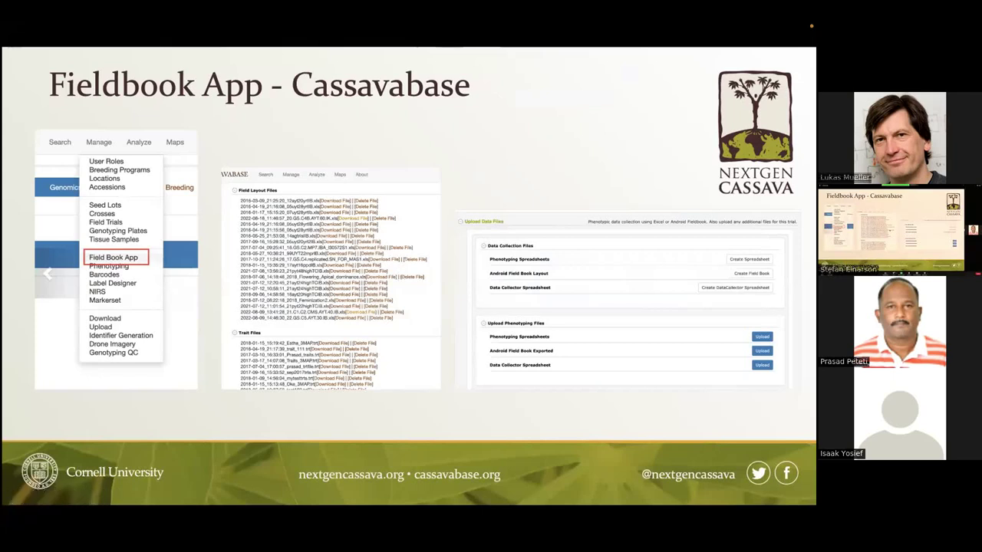
{"action": "key", "text": "Right"}
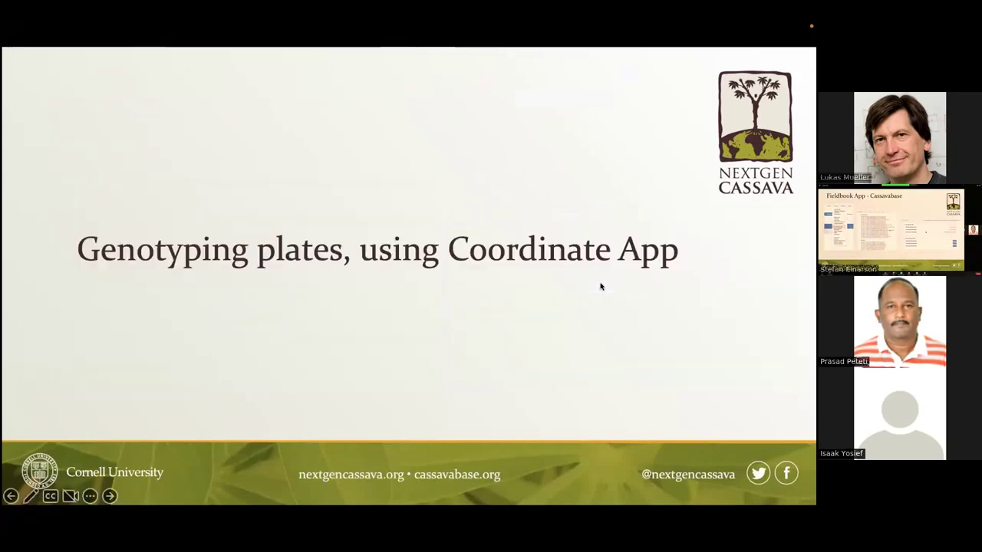
{"action": "key", "text": "super+Tab"}
{"action": "key", "text": "super+Tab"}
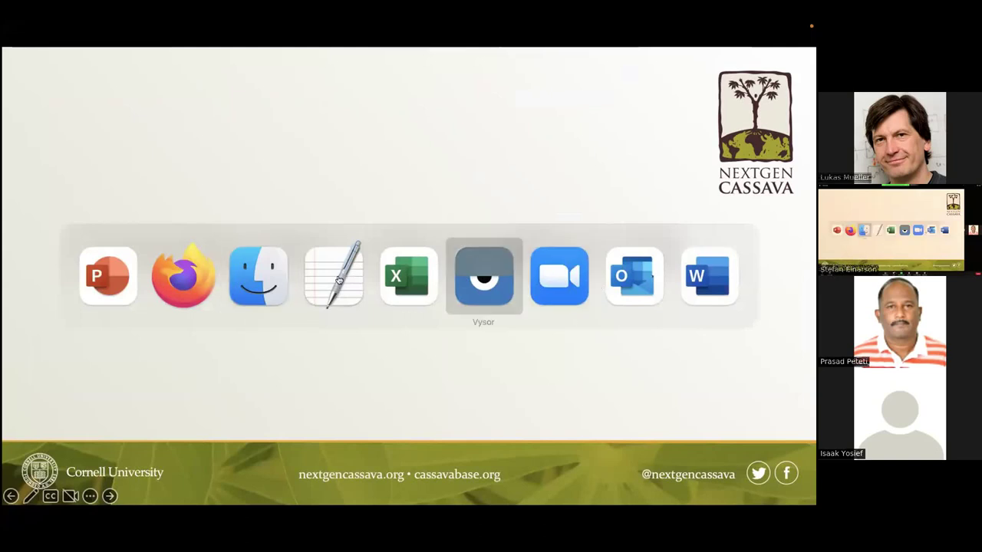
{"action": "left_click", "coordinate": [195, 290]}
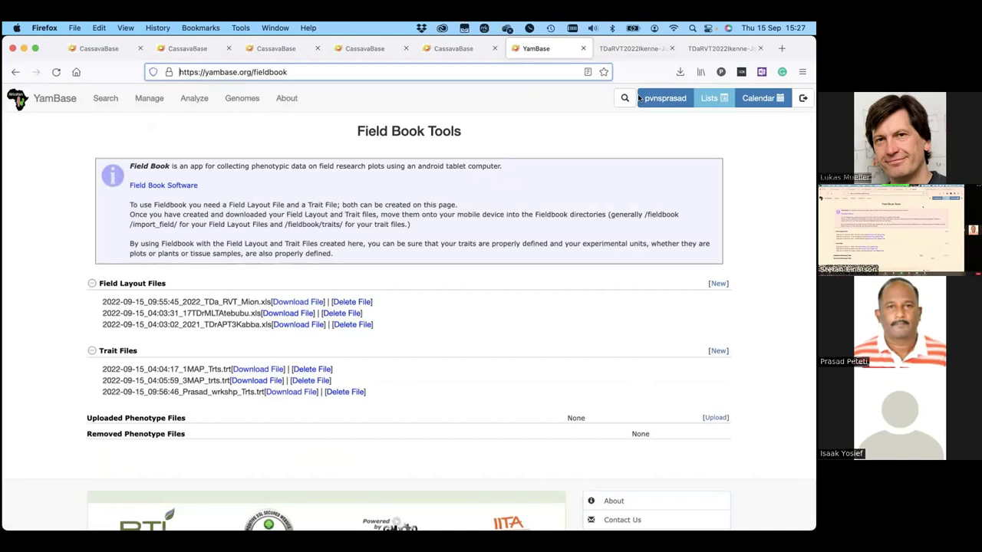
{"action": "key", "text": "super+Tab"}
{"action": "key", "text": "super+Tab"}
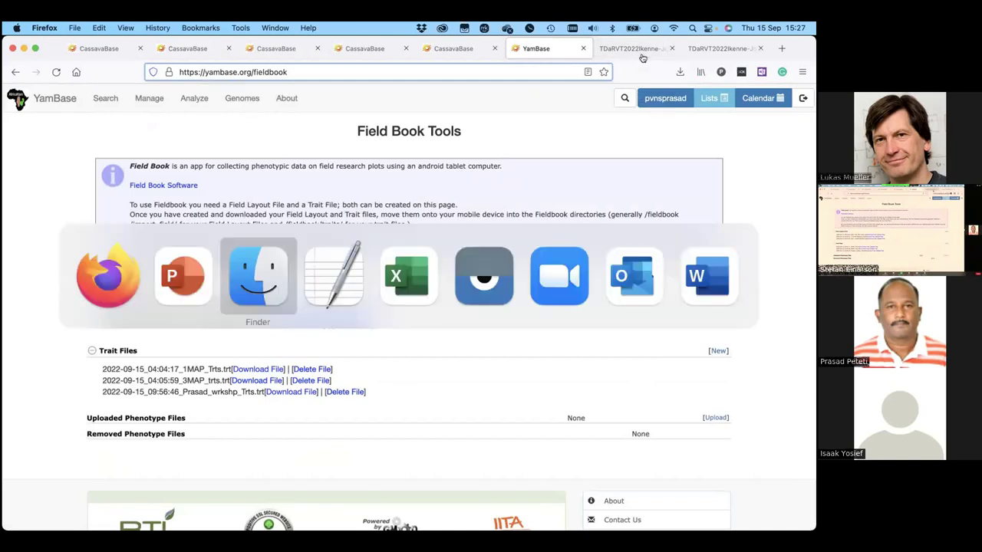
{"action": "left_click", "coordinate": [484, 276]}
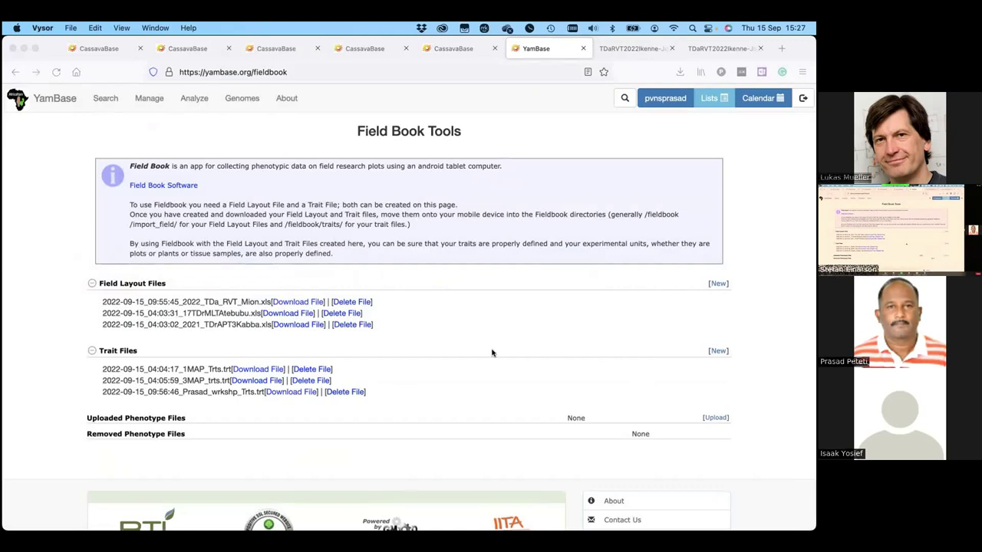
{"action": "key", "text": "super+Tab"}
{"action": "key", "text": "super+Tab"}
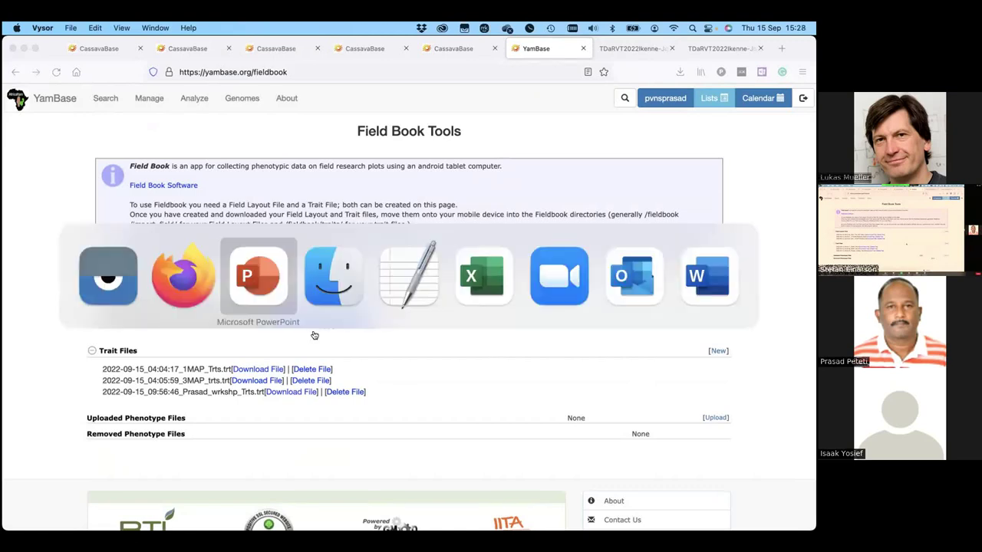
{"action": "left_click", "coordinate": [204, 282]}
{"action": "key", "text": "super+Tab"}
{"action": "key", "text": "super+Tab"}
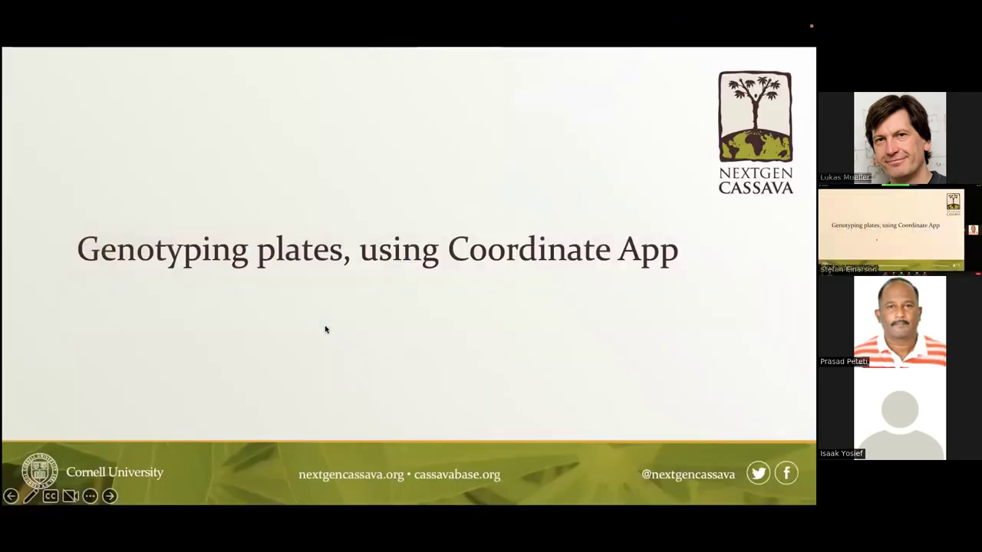
{"action": "key", "text": "Right"}
{"action": "key", "text": "Right"}
{"action": "key", "text": "Right"}
{"action": "key", "text": "Right"}
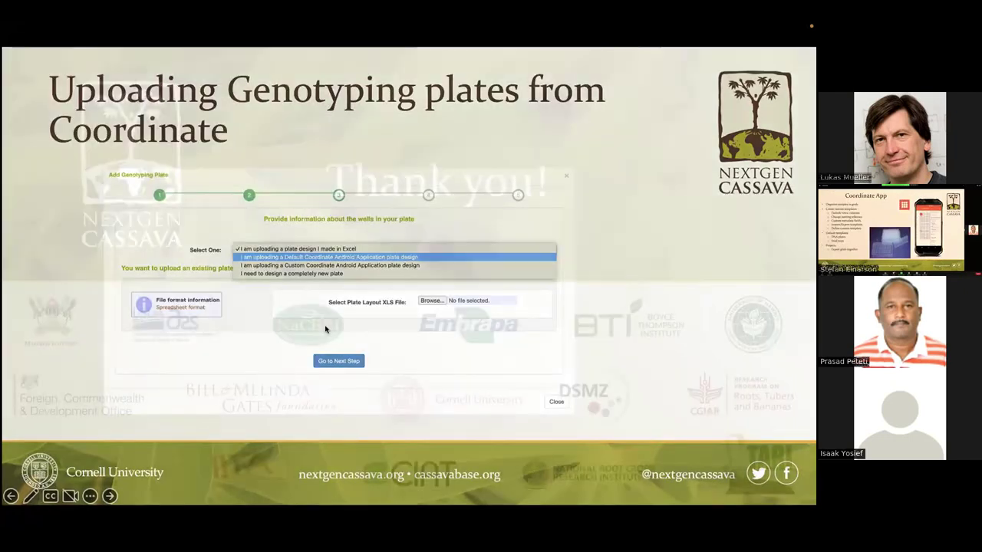
{"action": "key", "text": "Left"}
{"action": "key", "text": "Left"}
{"action": "key", "text": "Left"}
{"action": "key", "text": "Left"}
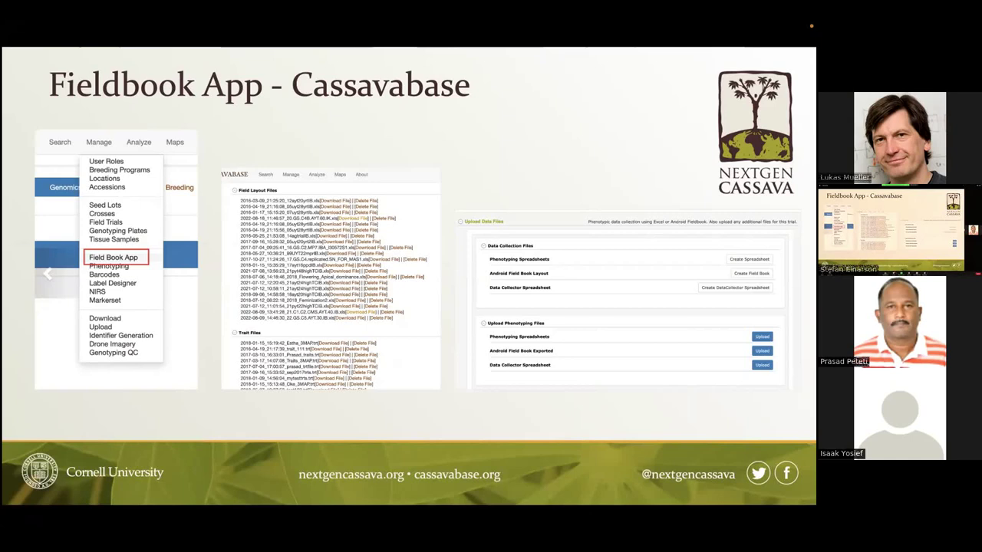
{"action": "key", "text": "super+space"}
Launch Vysor from Spotlight and view the connected AGM X2 device
{"action": "type", "text": "vysor"}
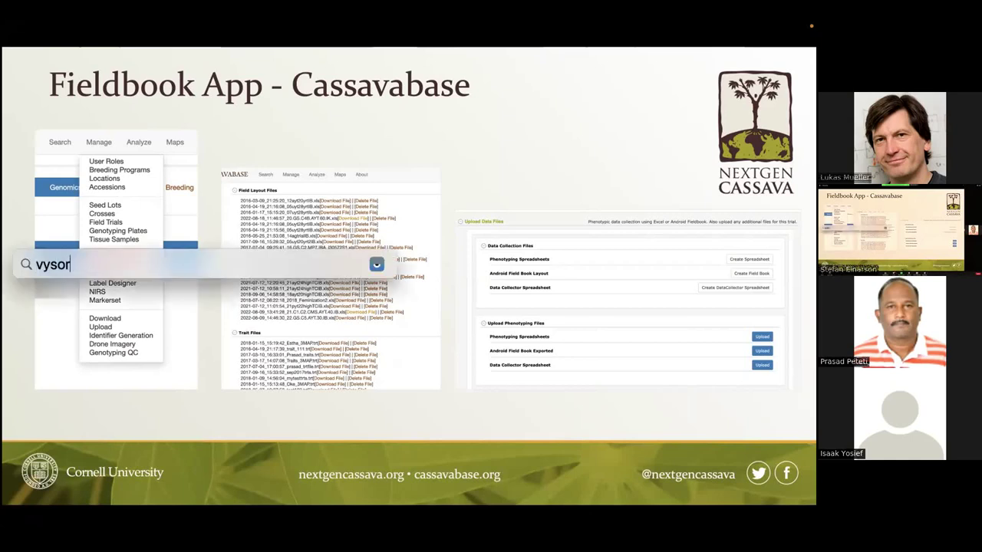
{"action": "key", "text": "Return"}
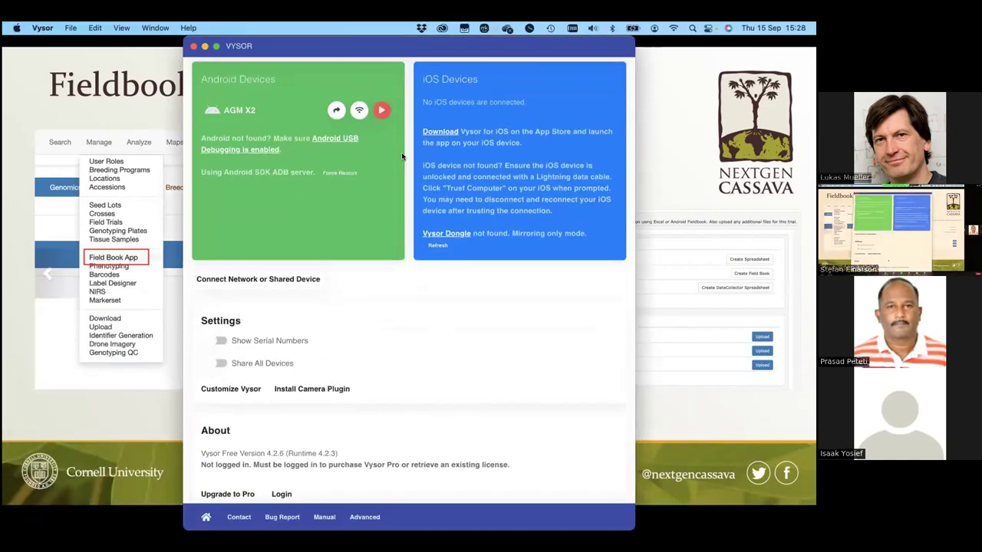
{"action": "left_click", "coordinate": [381, 110]}
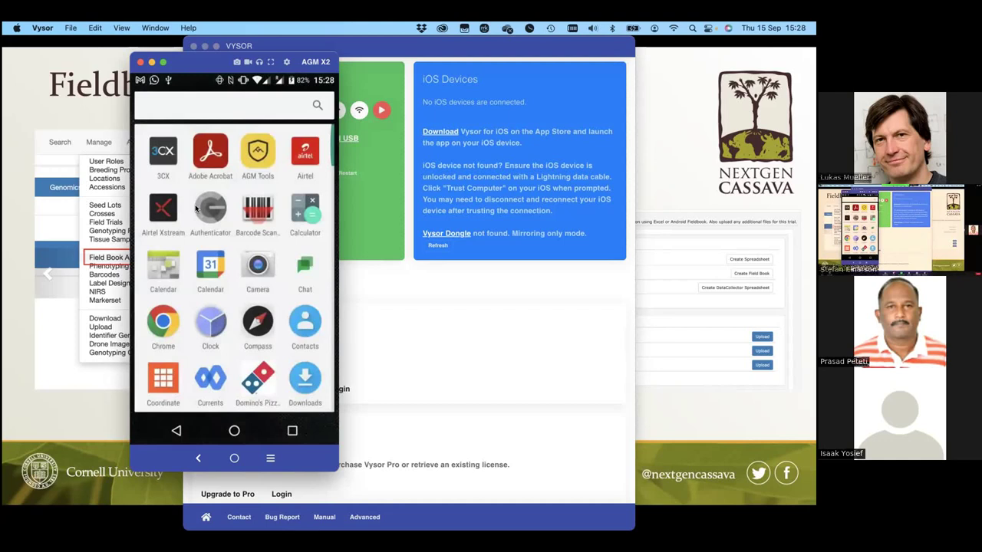
Open My Files on the phone, enter fieldBook, and check the field_import folder
{"action": "scroll", "coordinate": [196, 207], "scroll_direction": "down", "scroll_amount": 10}
{"action": "scroll", "coordinate": [178, 303], "scroll_direction": "down", "scroll_amount": 2}
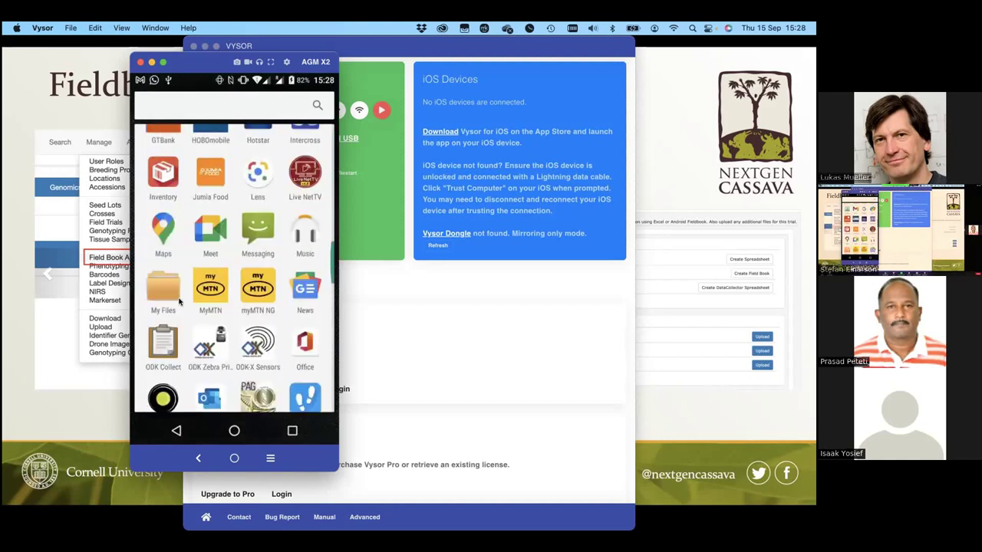
{"action": "left_click", "coordinate": [179, 303]}
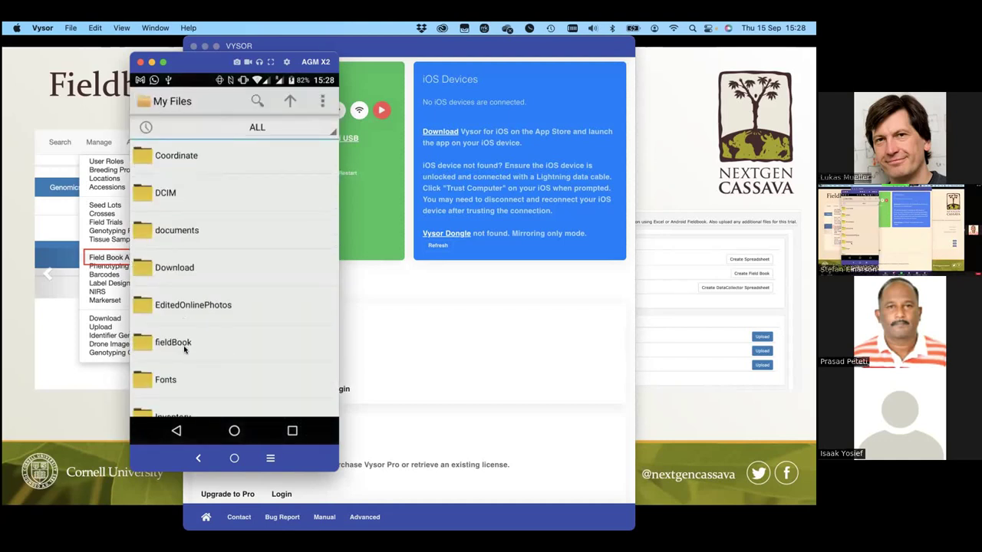
{"action": "left_click", "coordinate": [174, 343]}
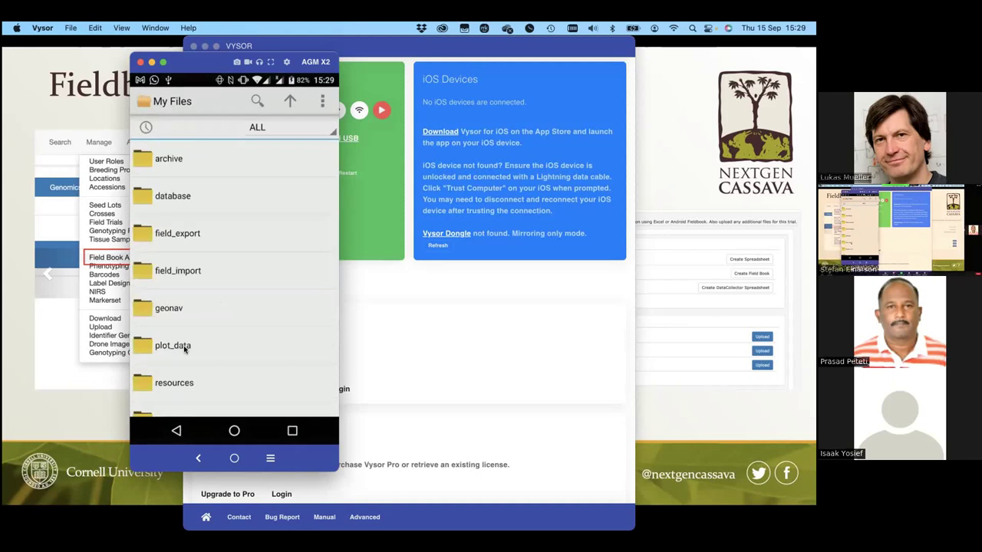
{"action": "scroll", "coordinate": [184, 345], "scroll_direction": "down", "scroll_amount": 3}
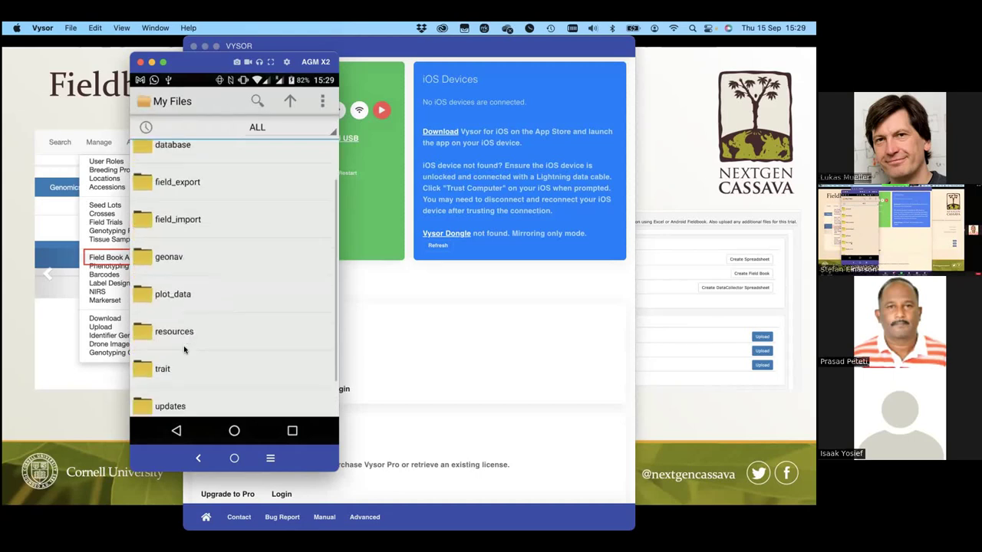
{"action": "scroll", "coordinate": [184, 349], "scroll_direction": "up", "scroll_amount": 2}
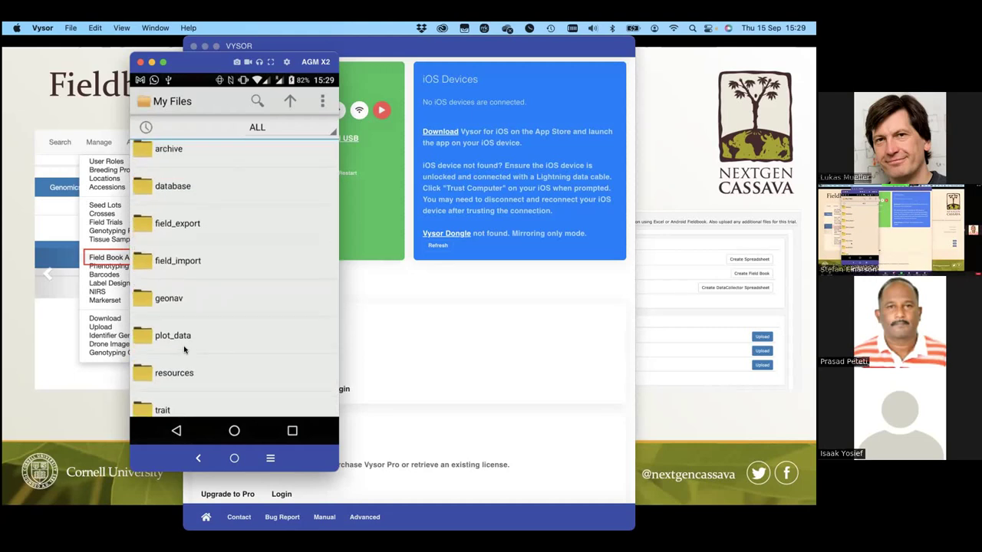
{"action": "left_click", "coordinate": [184, 350]}
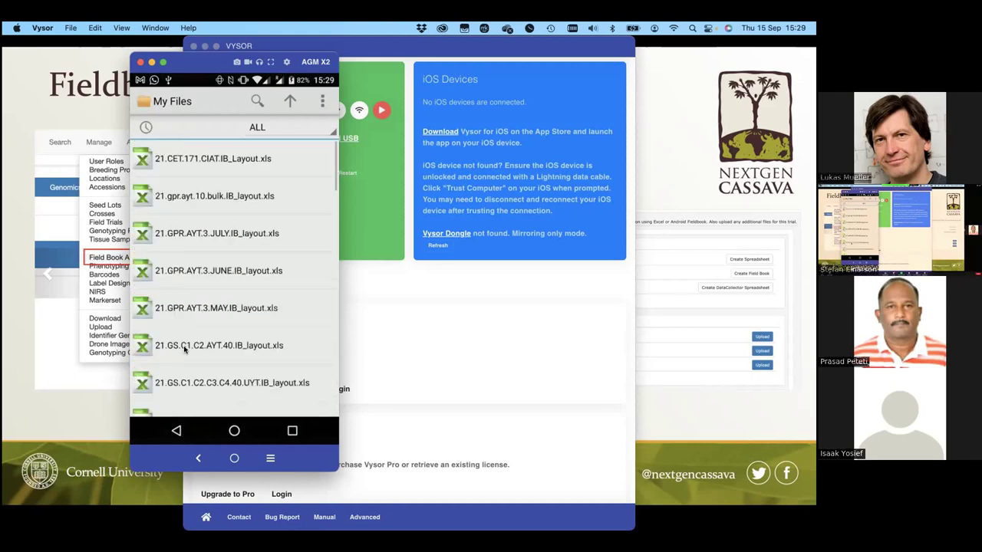
{"action": "right_click", "coordinate": [184, 350]}
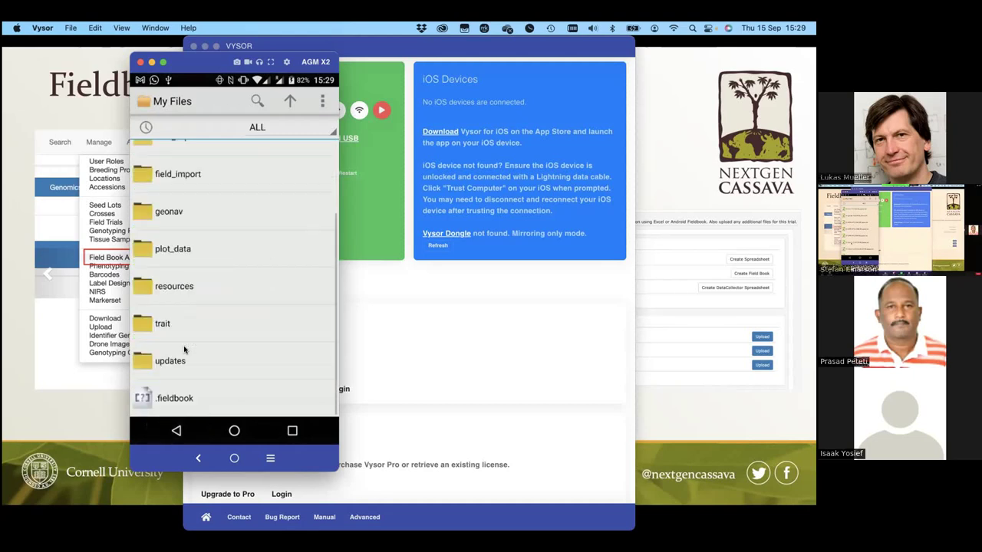
Browse the fieldBook folder's trait files, then go back up out of it
{"action": "scroll", "coordinate": [184, 350], "scroll_direction": "down", "scroll_amount": 5}
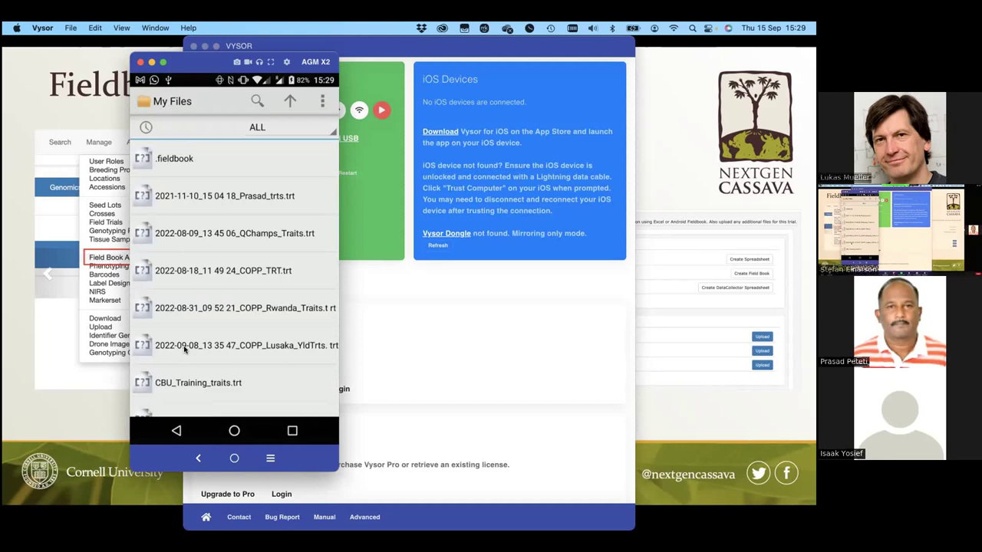
{"action": "scroll", "coordinate": [184, 350], "scroll_direction": "up", "scroll_amount": 3}
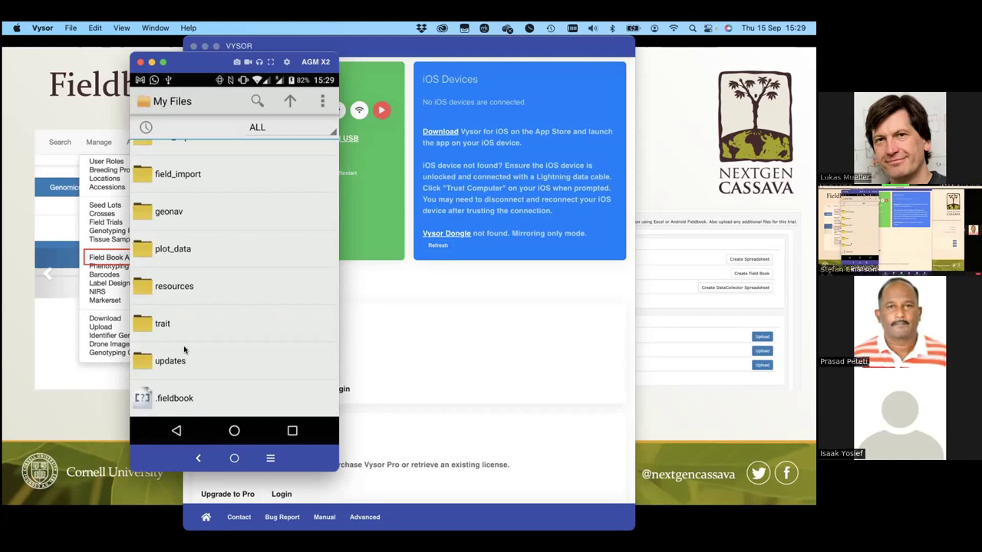
{"action": "scroll", "coordinate": [184, 350], "scroll_direction": "up", "scroll_amount": 1}
{"action": "scroll", "coordinate": [184, 350], "scroll_direction": "down", "scroll_amount": 5}
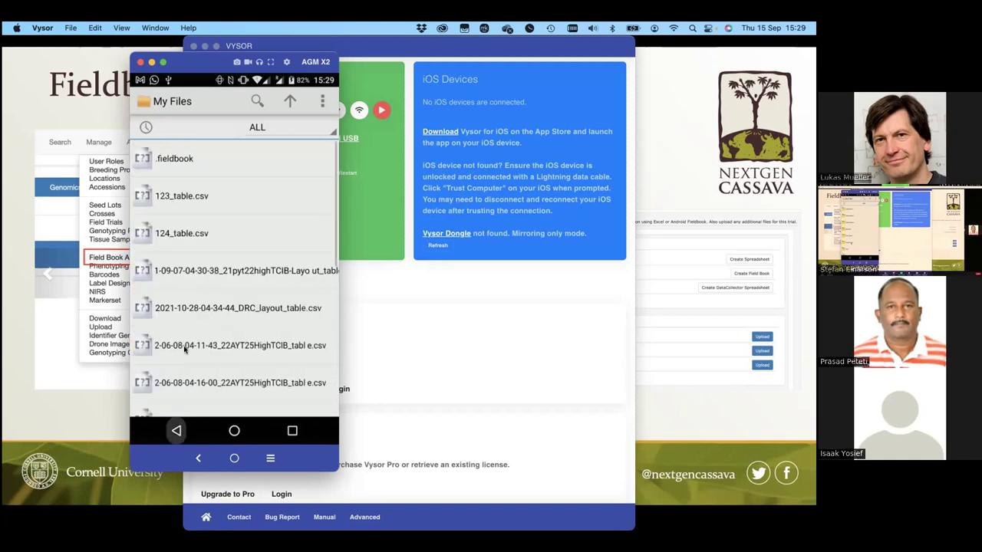
{"action": "scroll", "coordinate": [184, 349], "scroll_direction": "up", "scroll_amount": 3}
{"action": "scroll", "coordinate": [184, 350], "scroll_direction": "down", "scroll_amount": 6}
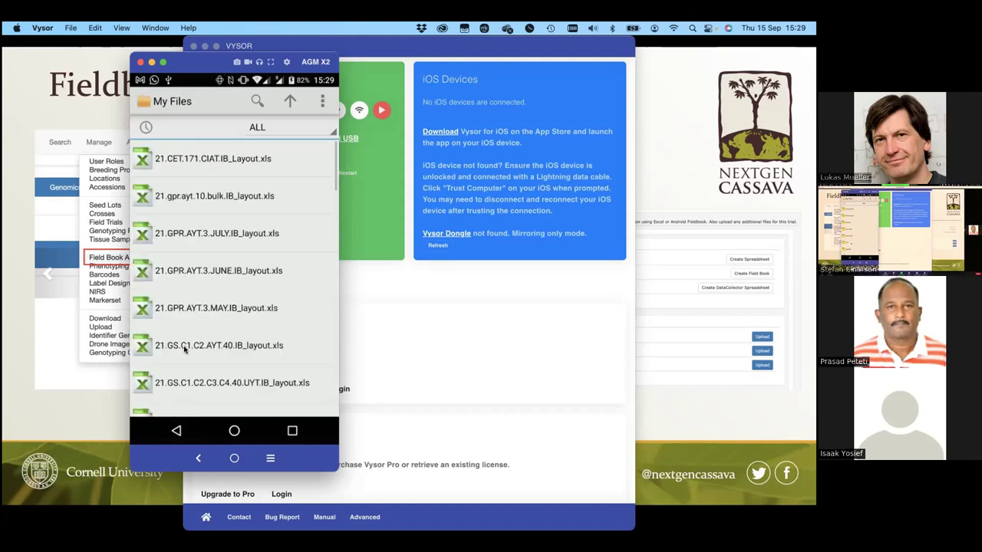
{"action": "right_click", "coordinate": [184, 350]}
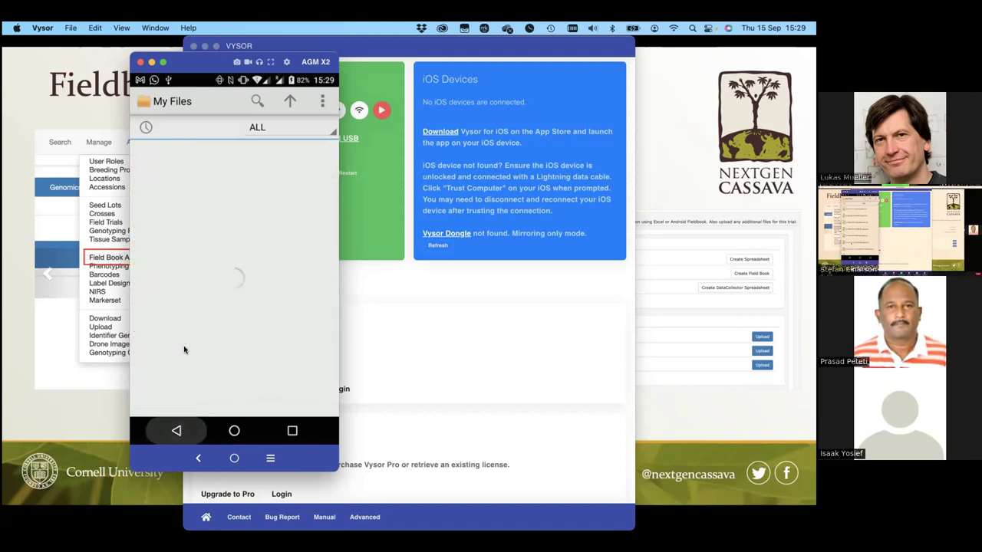
Import 21.GS.C5.PYT.126.IB_layout.xls into Field Book as the active field
{"action": "right_click", "coordinate": [184, 350]}
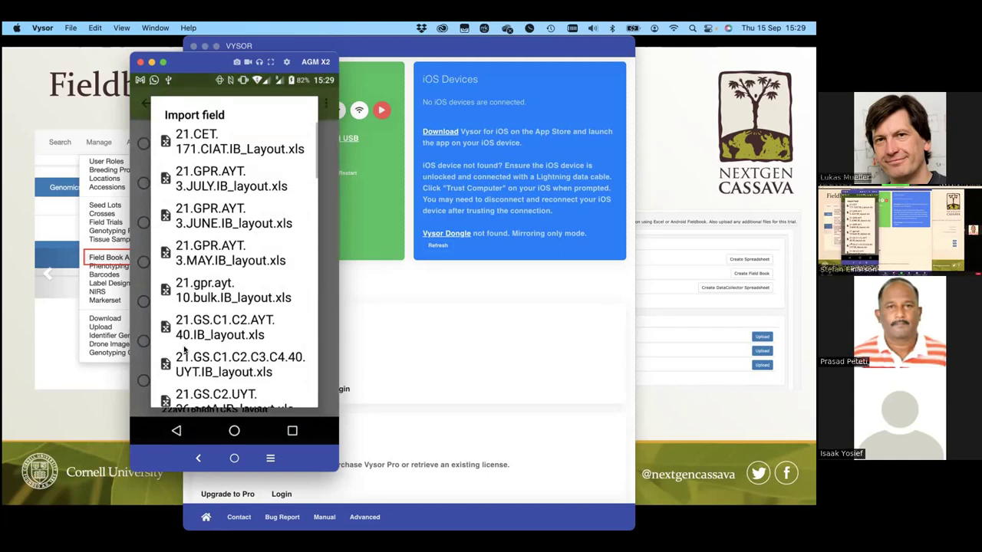
{"action": "scroll", "coordinate": [184, 349], "scroll_direction": "down", "scroll_amount": 10}
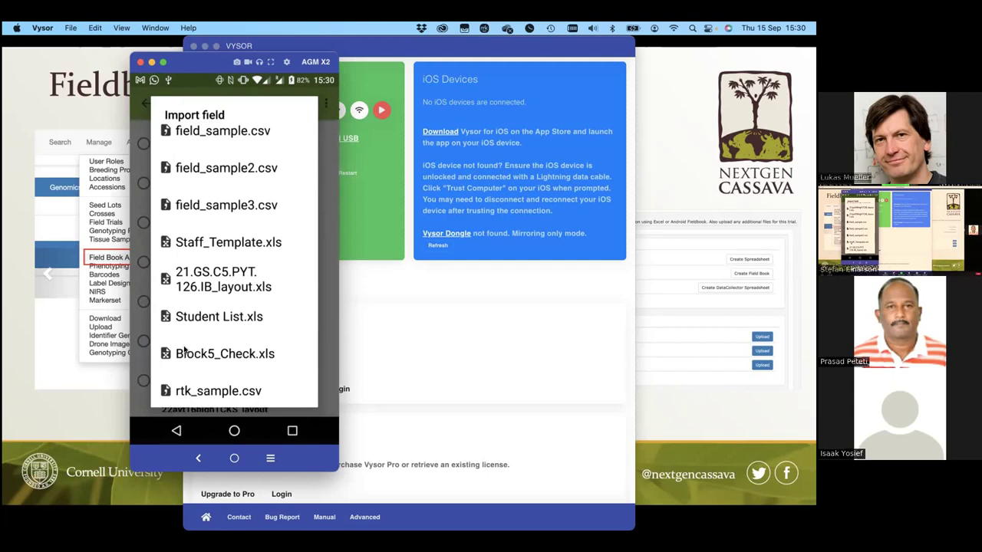
{"action": "left_click", "coordinate": [183, 349]}
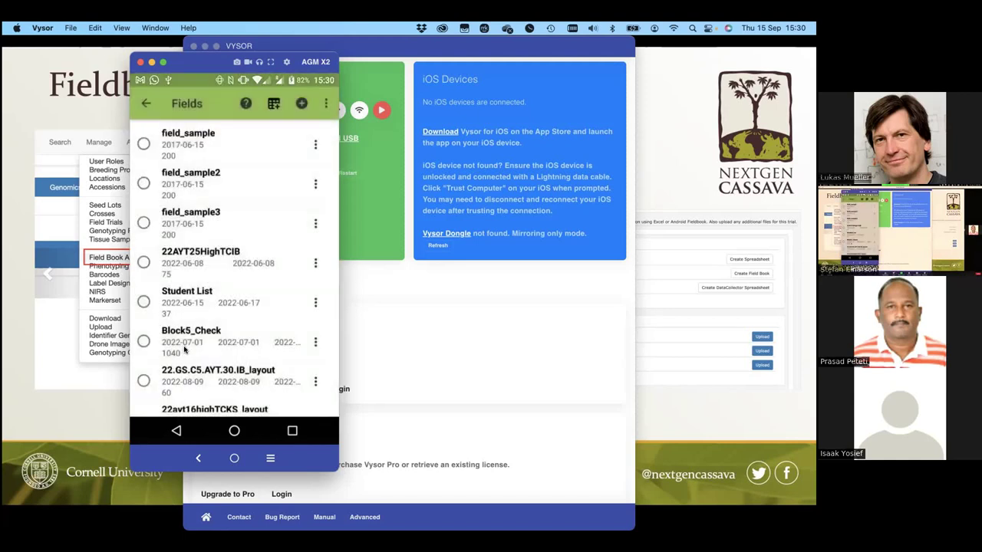
{"action": "scroll", "coordinate": [184, 350], "scroll_direction": "down", "scroll_amount": 5}
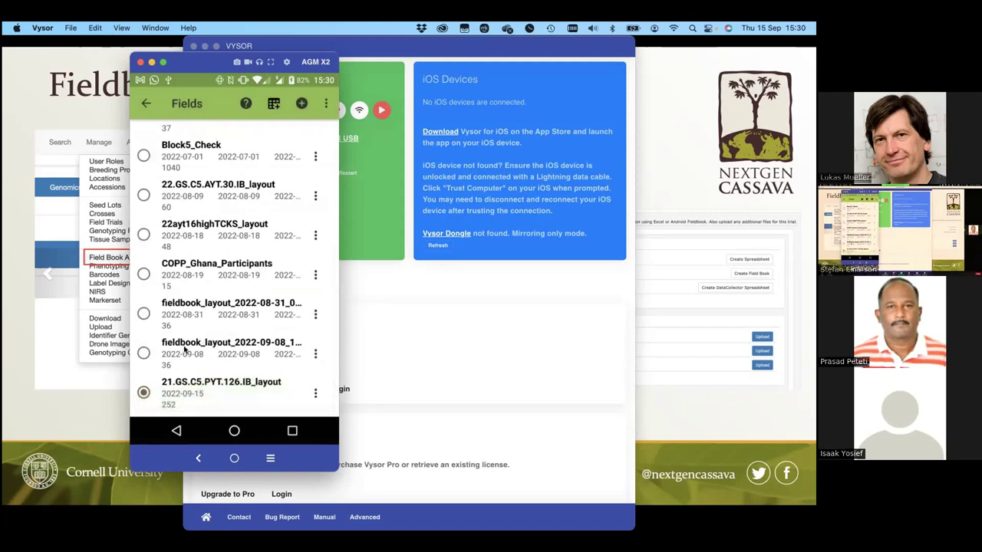
Go back from the Fields list to Field Book's main menu
{"action": "right_click", "coordinate": [184, 349]}
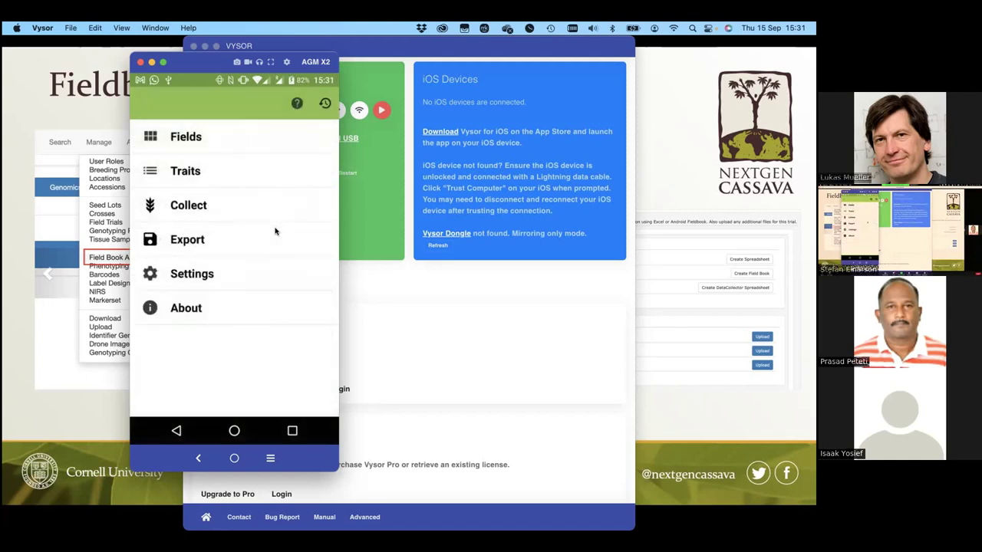
Export Field Book's collected data locally, dismissing the share sheet and citation notice
{"action": "left_click", "coordinate": [275, 231]}
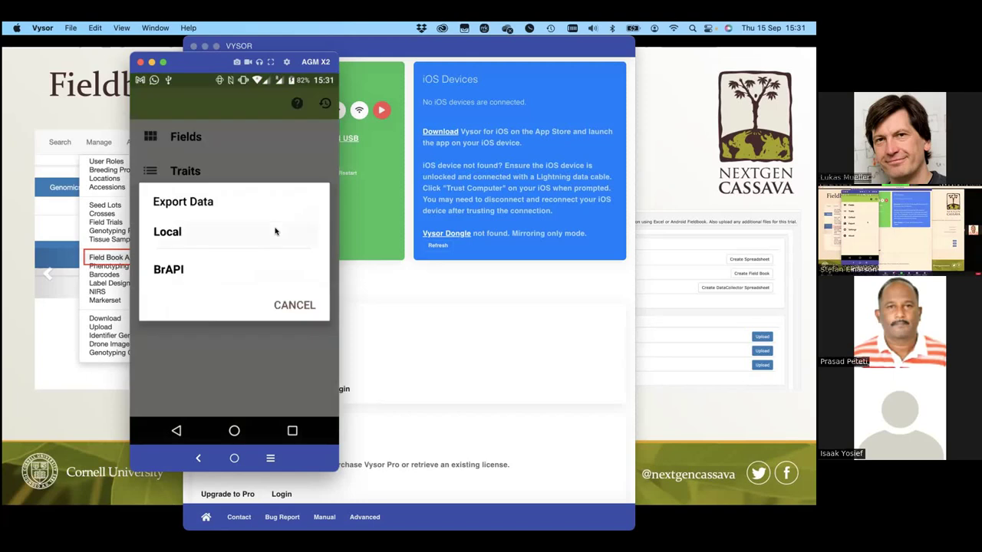
{"action": "left_click", "coordinate": [276, 231]}
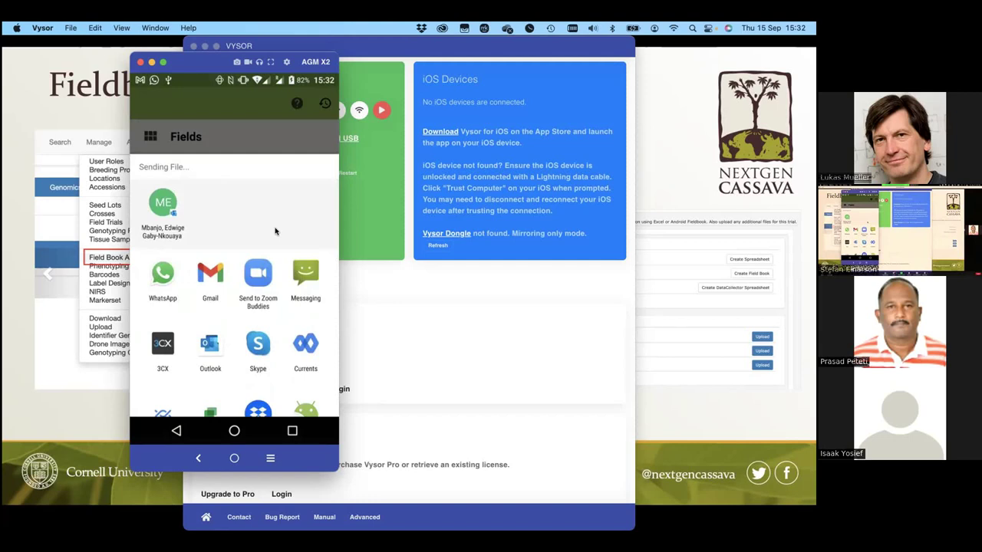
{"action": "key", "text": "Escape"}
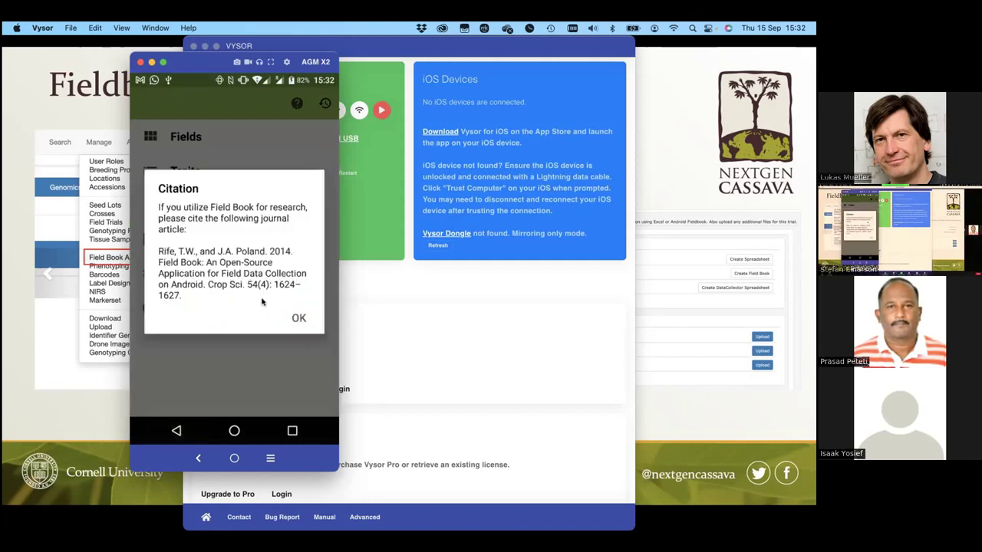
{"action": "left_click", "coordinate": [297, 317]}
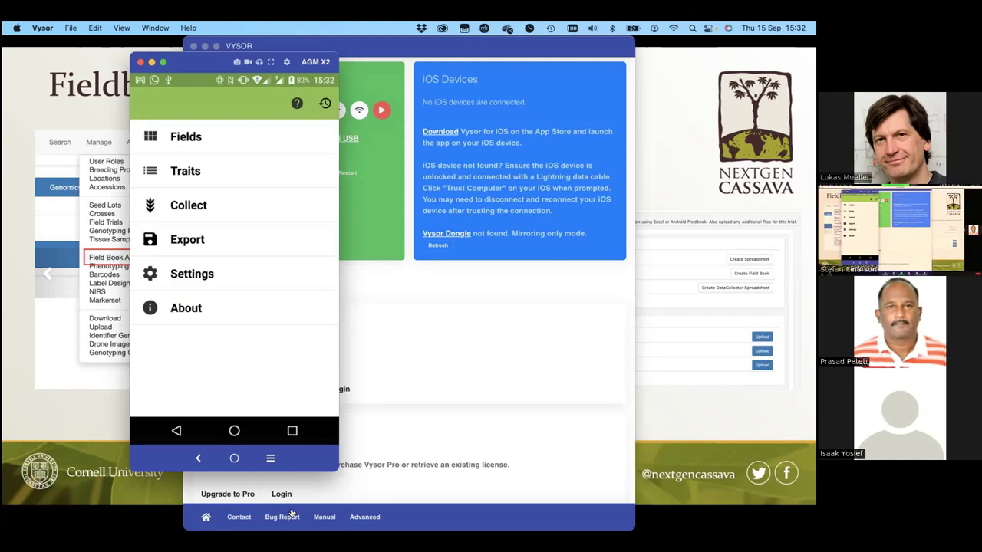
Switch back to the PowerPoint slideshow and advance one slide
{"action": "key", "text": "super+Tab"}
{"action": "key", "text": "super+Tab"}
{"action": "key", "text": "super+shift+Tab"}
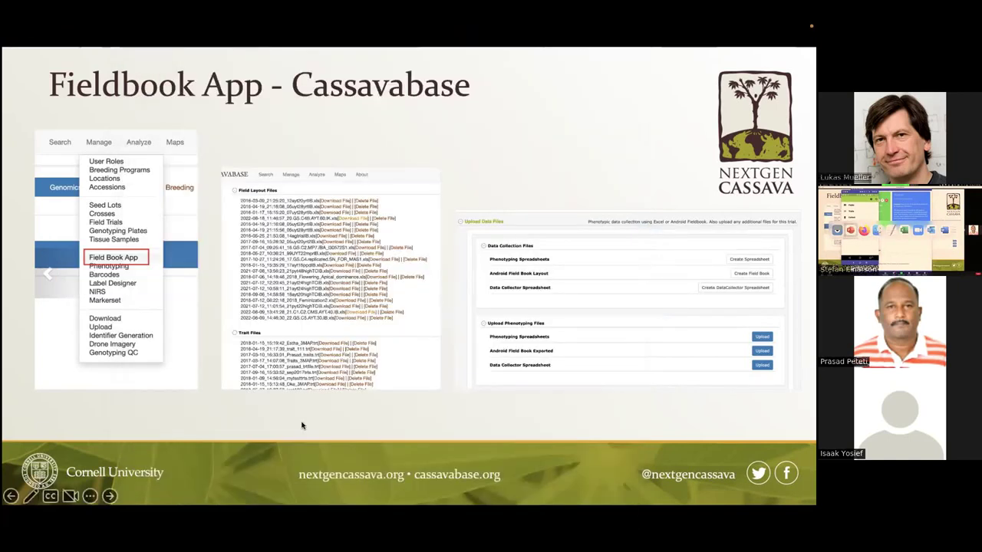
{"action": "key", "text": "Right"}
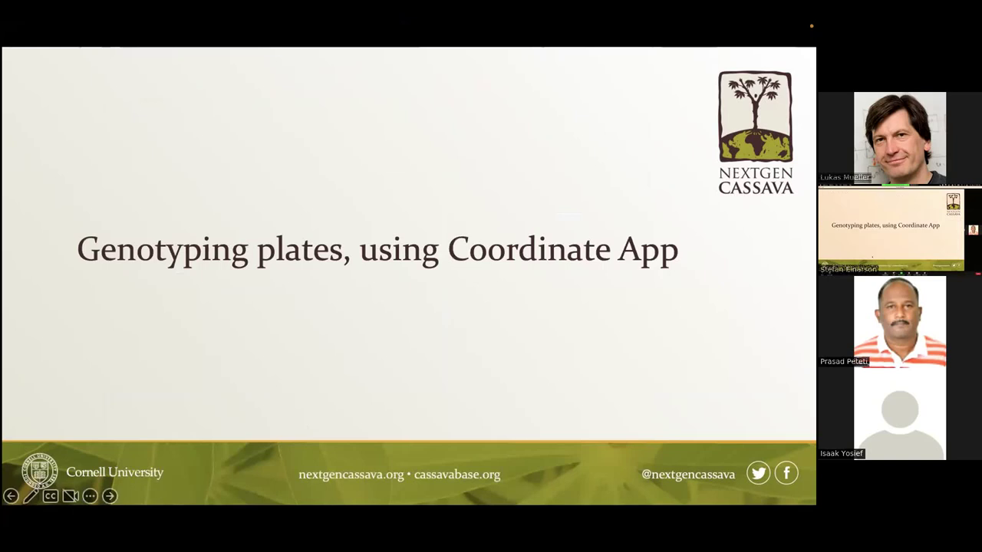